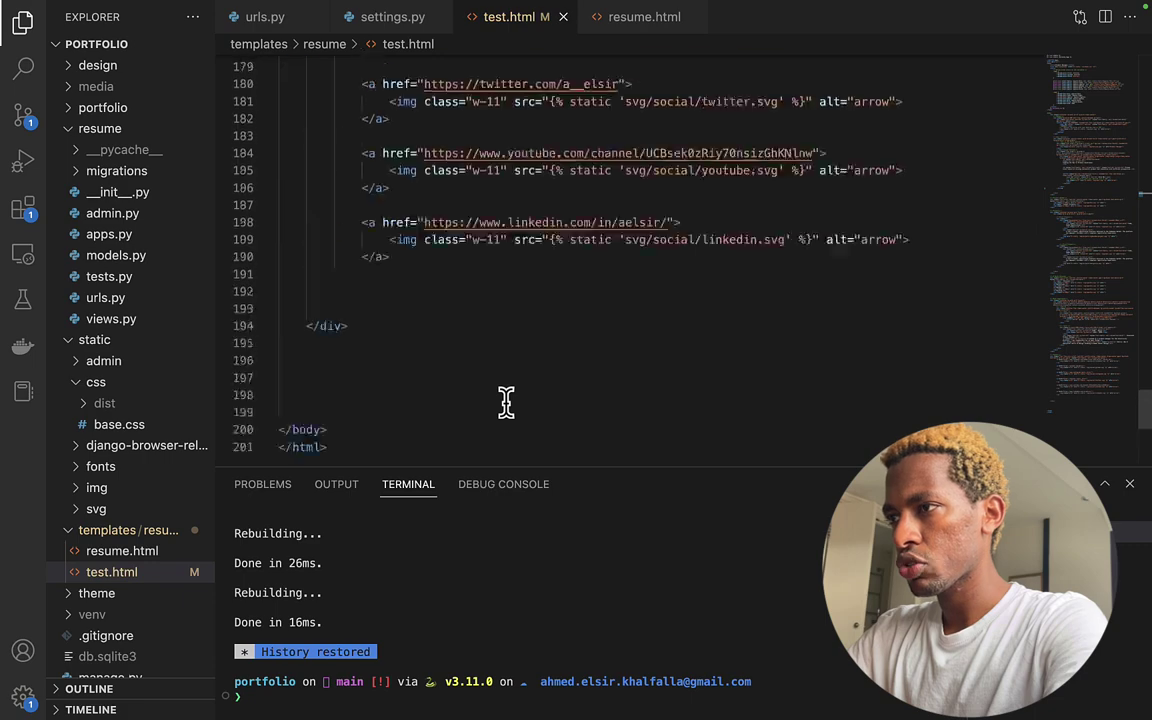
{"action": "type", "text": "cad"}
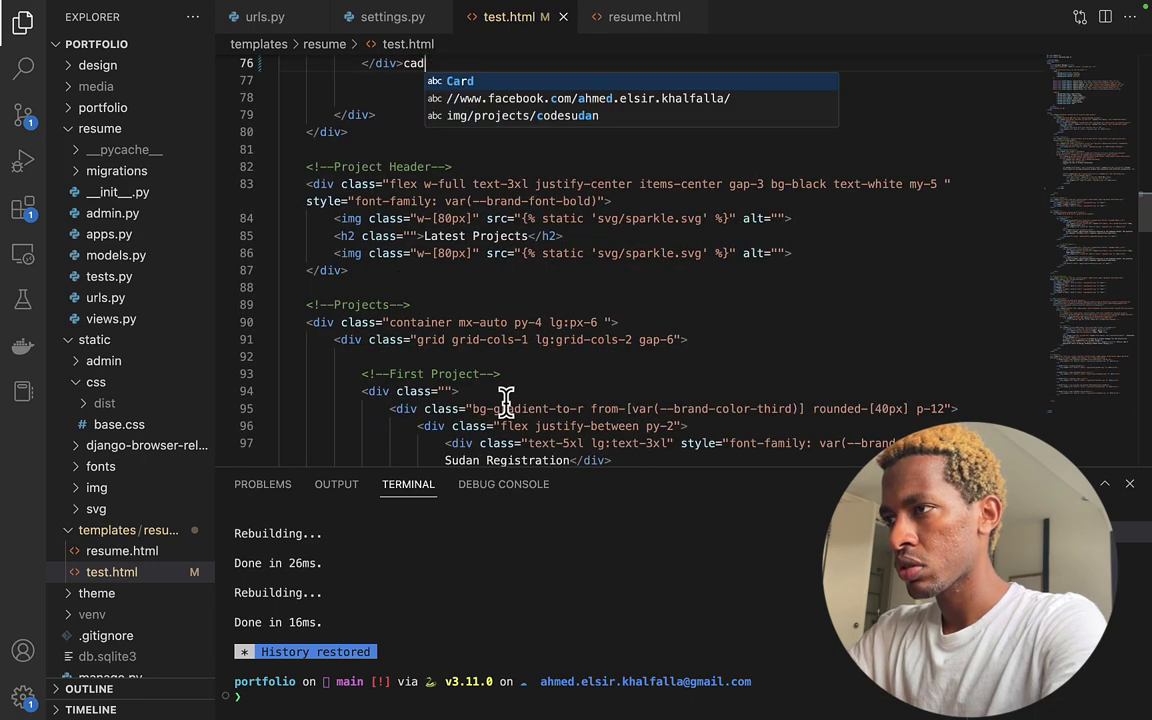
{"action": "key", "text": "BackSpace"}
{"action": "key", "text": "BackSpace"}
- Activate the virtual environment with source ./venv/bin/activate and start the Django development server with python manage.py runserver
{"action": "left_click", "coordinate": [778, 656]}
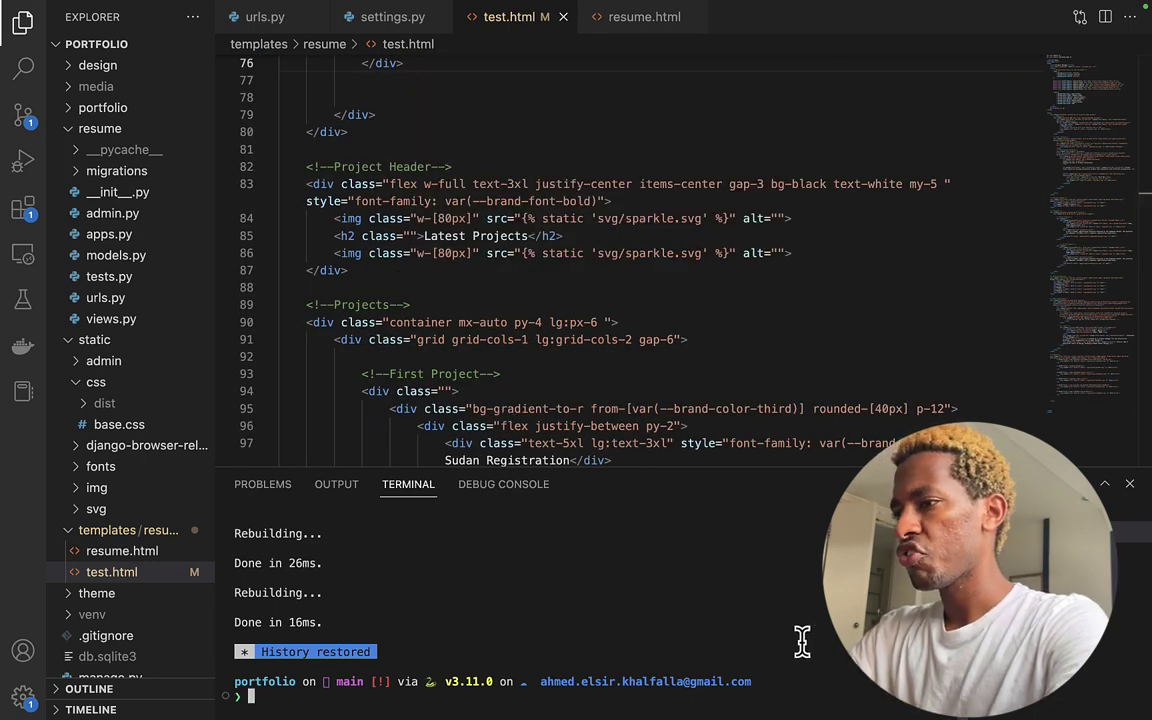
{"action": "type", "text": "source ./v"}
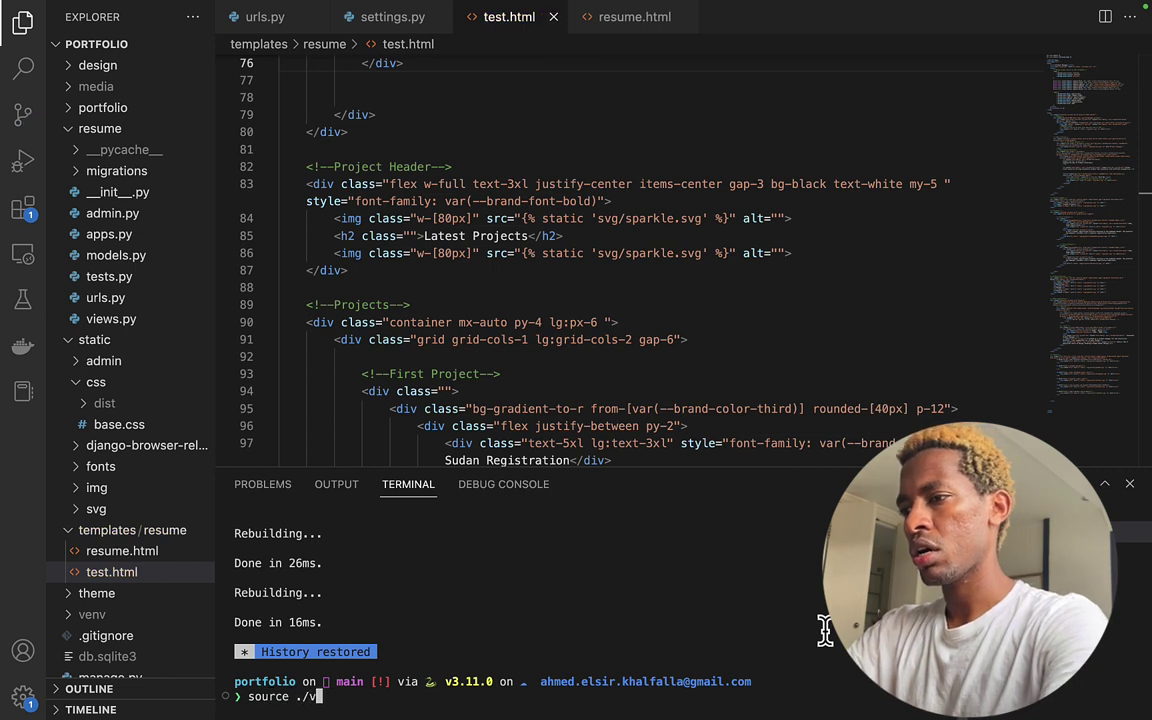
{"action": "type", "text": "env/bin/activate"}
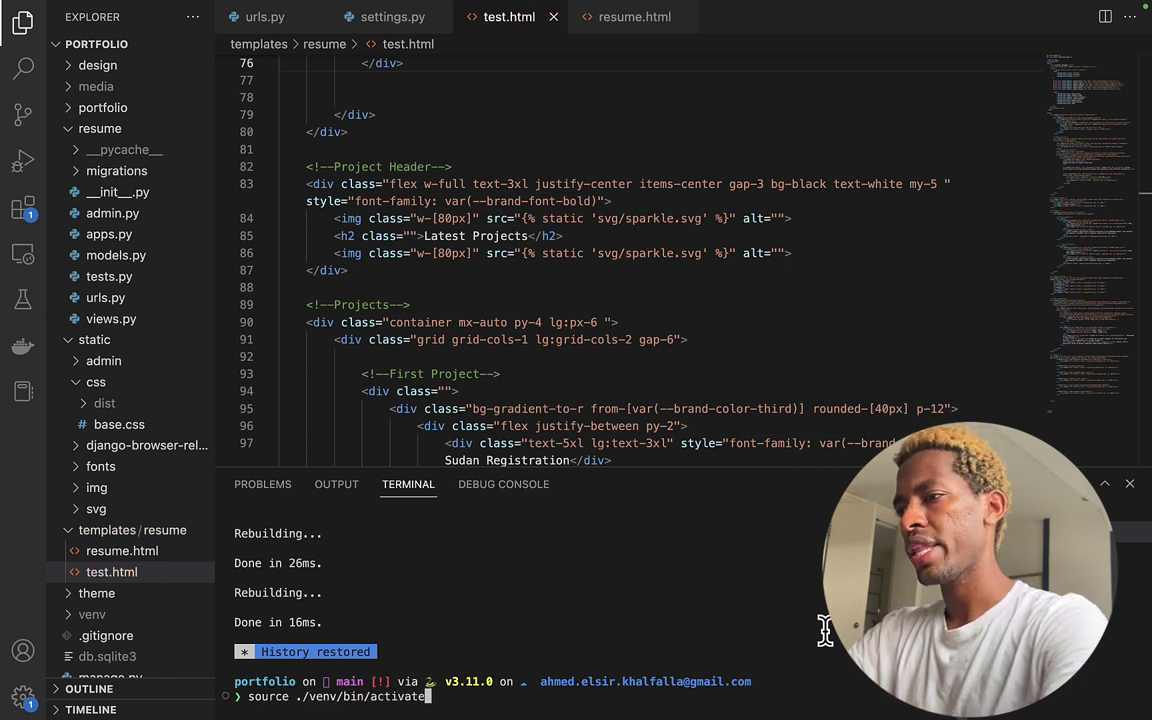
{"action": "key", "text": "Return"}
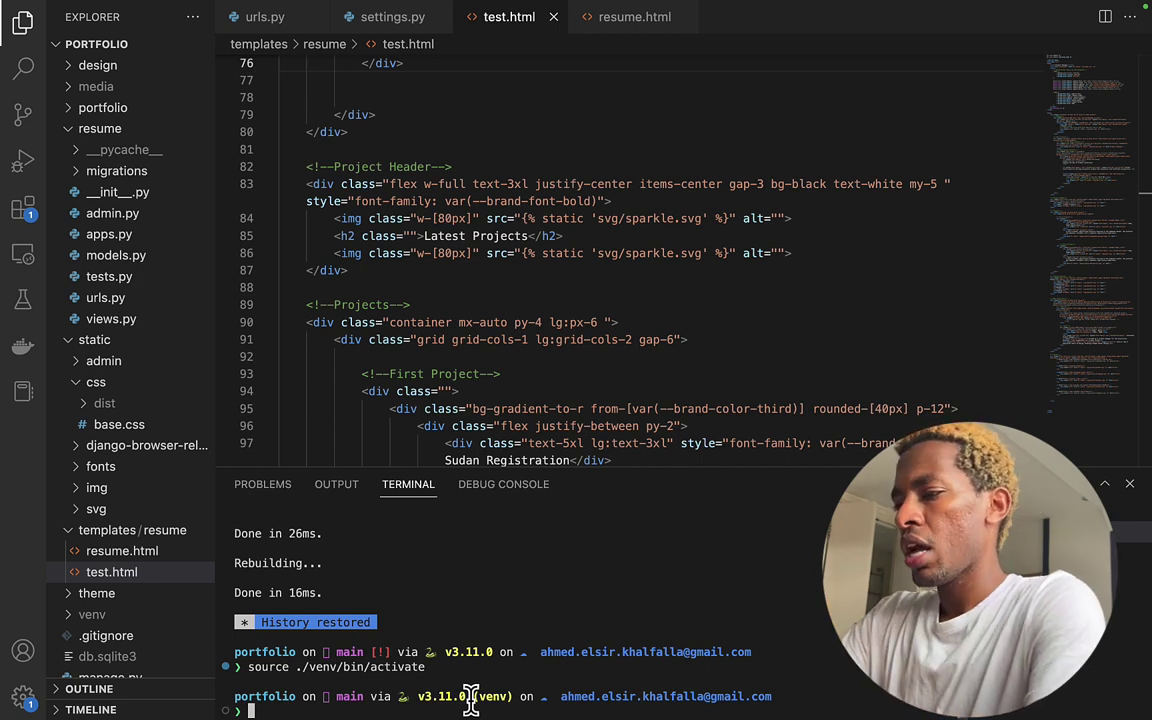
{"action": "type", "text": "nage.py runserver"}
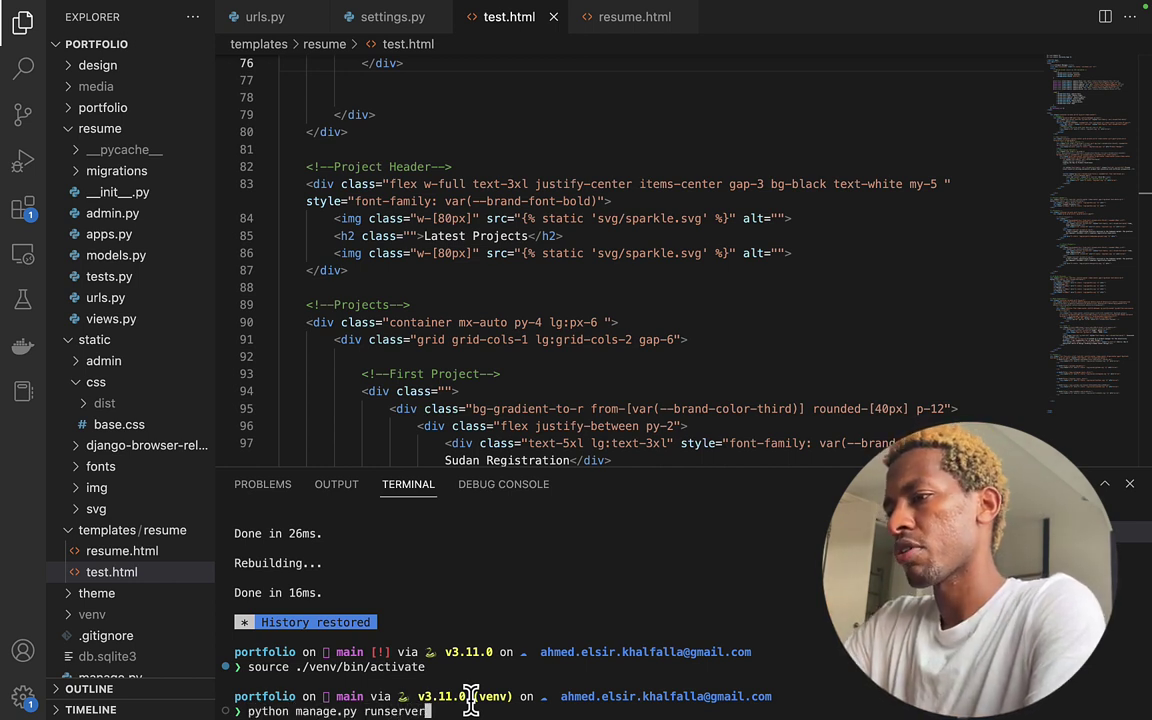
{"action": "key", "text": "Return"}
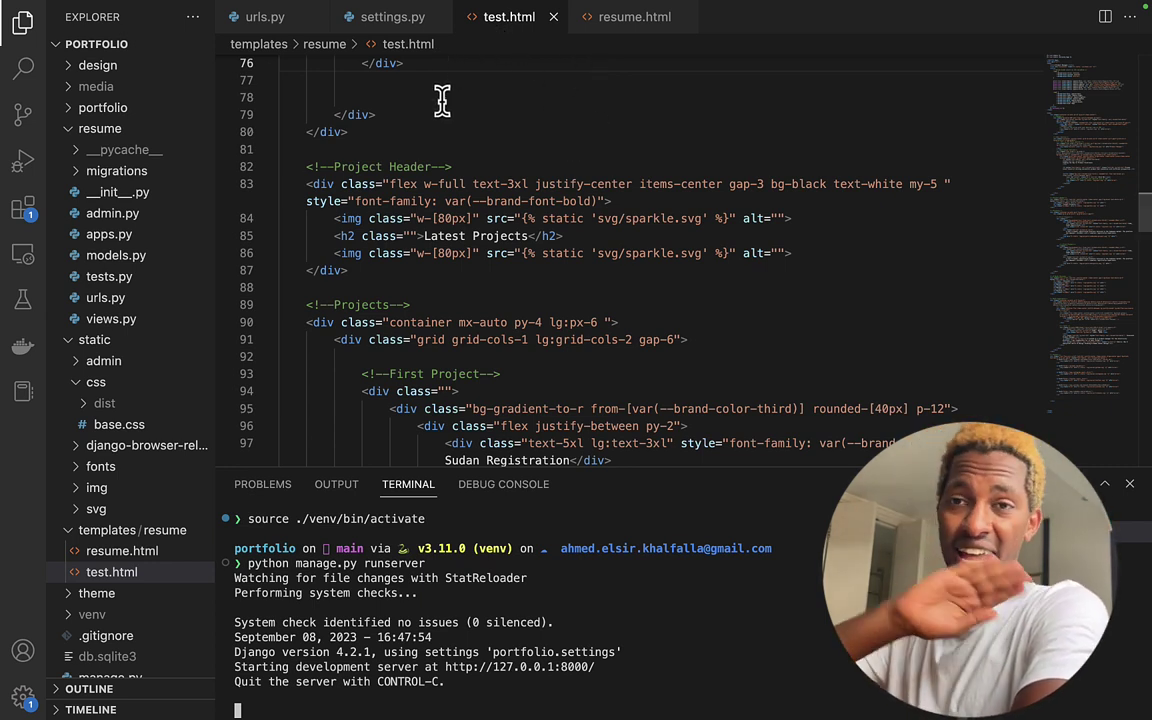
- Look at the beginning of resume.html and return to the beginning of test.html
{"action": "left_click", "coordinate": [607, 20]}
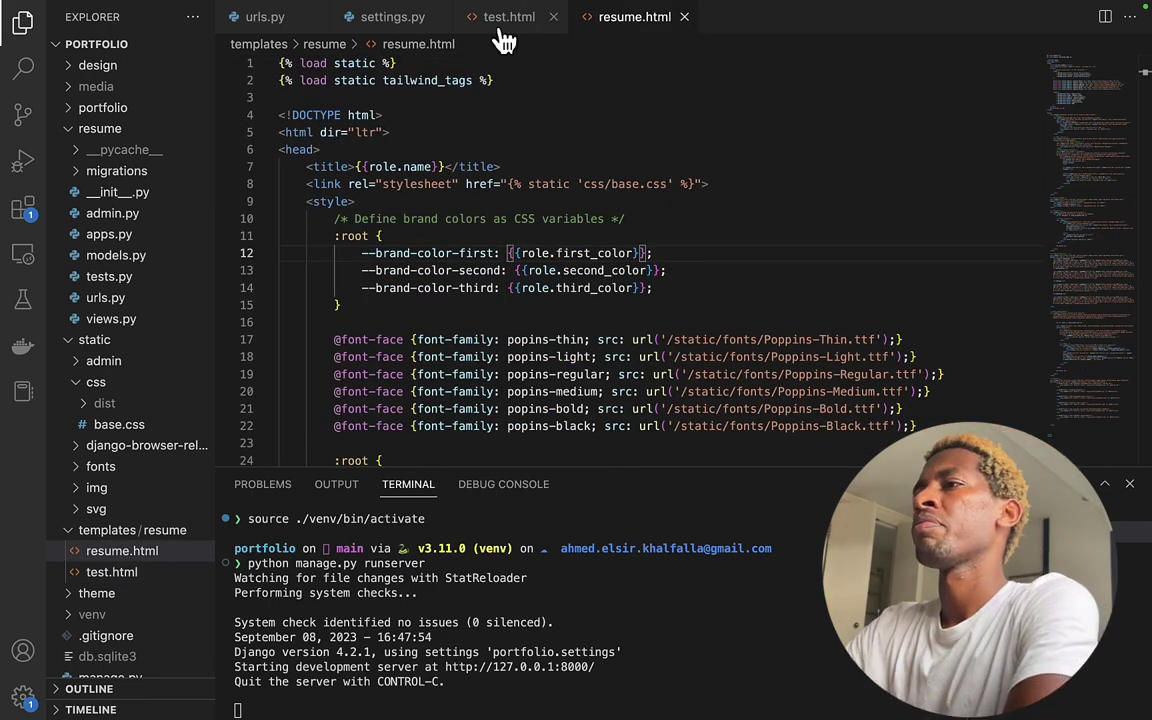
{"action": "left_click", "coordinate": [462, 22]}
{"action": "scroll", "coordinate": [493, 165], "scroll_direction": "up", "scroll_amount": 15}
{"action": "scroll", "coordinate": [493, 165], "scroll_direction": "up", "scroll_amount": 3}
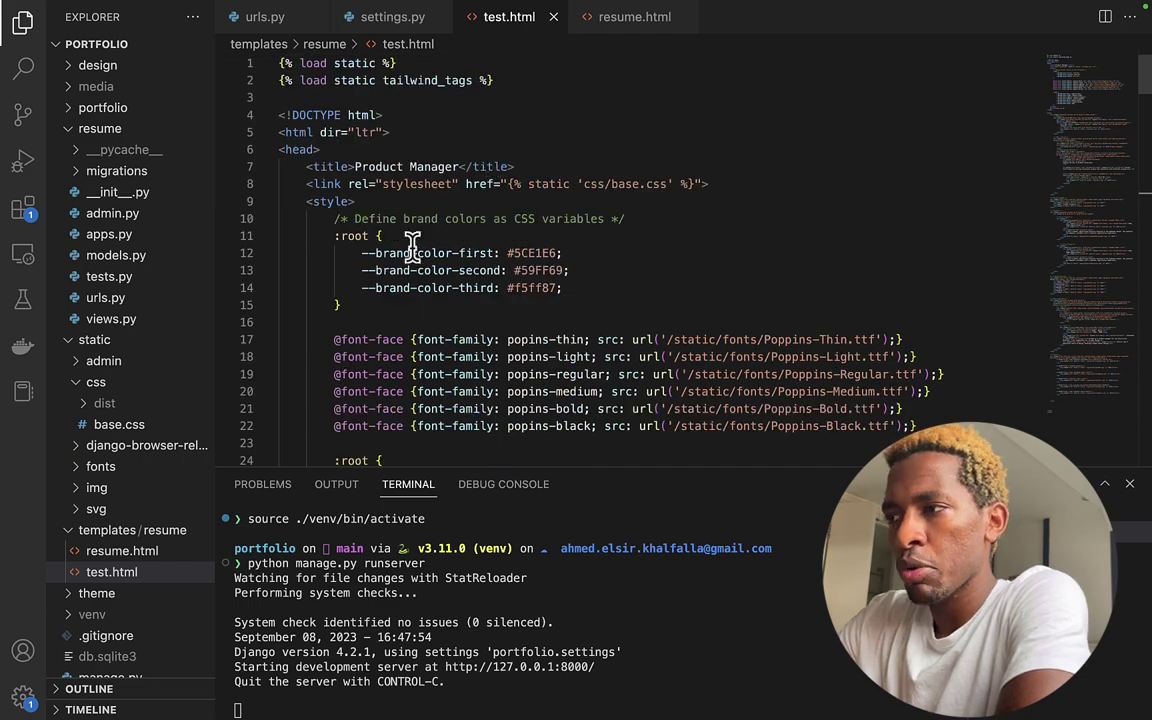
- Switch to Chrome and open the locally served test page at 127.0.0.1:8000/test/
{"action": "key", "text": "super+Tab"}
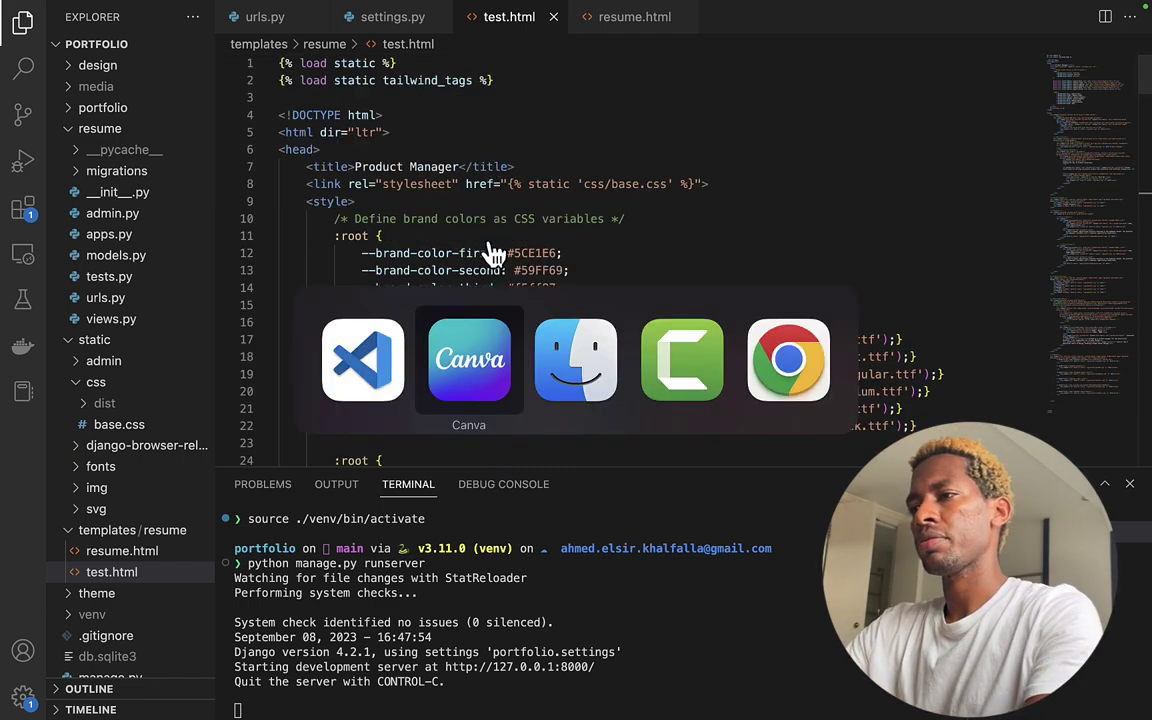
{"action": "key", "text": "super+Tab"}
{"action": "key", "text": "super+Tab"}
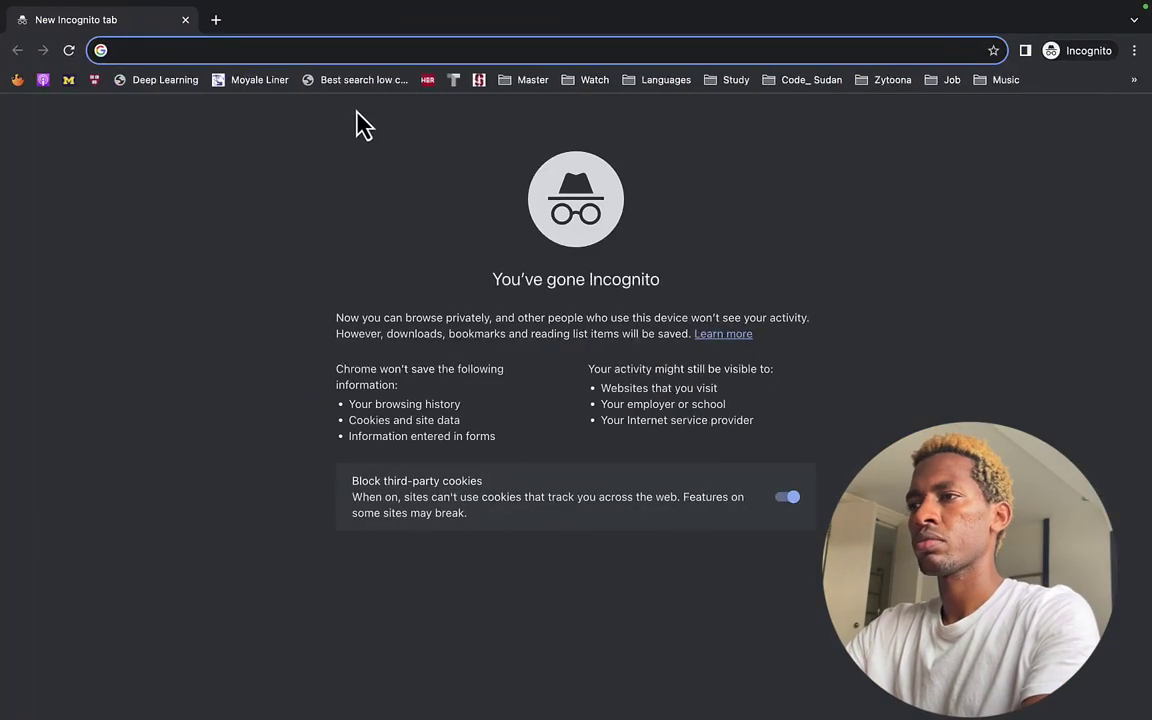
{"action": "type", "text": "12"}
{"action": "key", "text": "Right"}
{"action": "type", "text": "/test"}
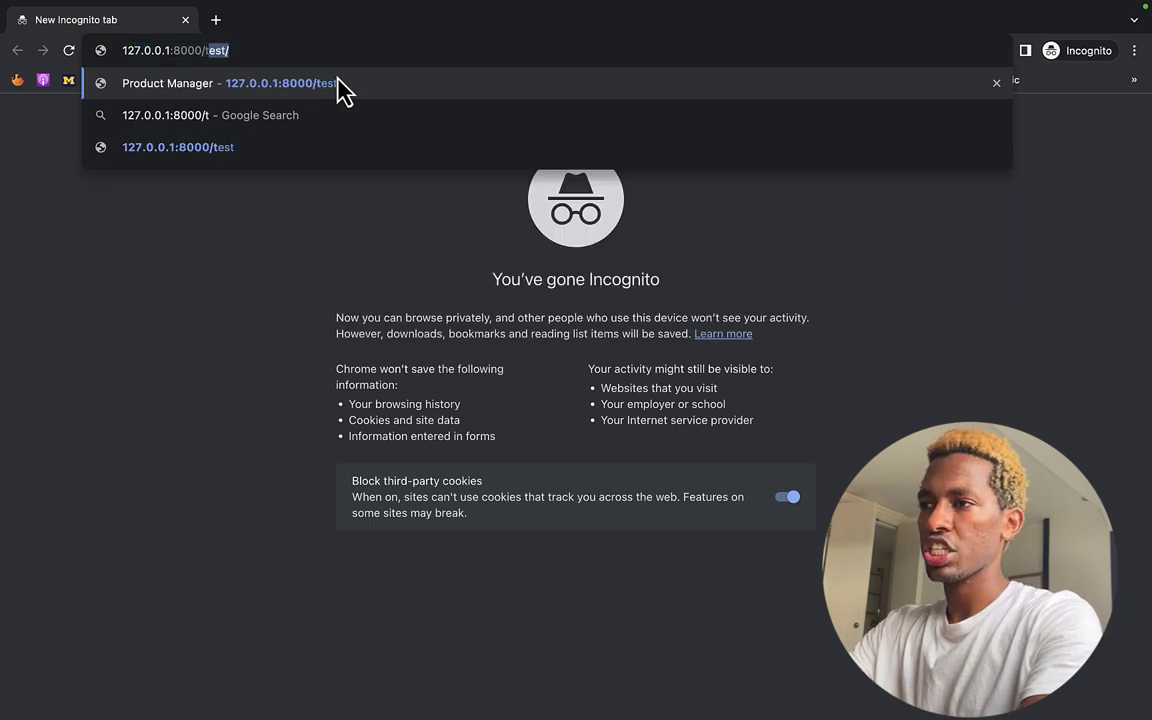
{"action": "left_click", "coordinate": [340, 88]}
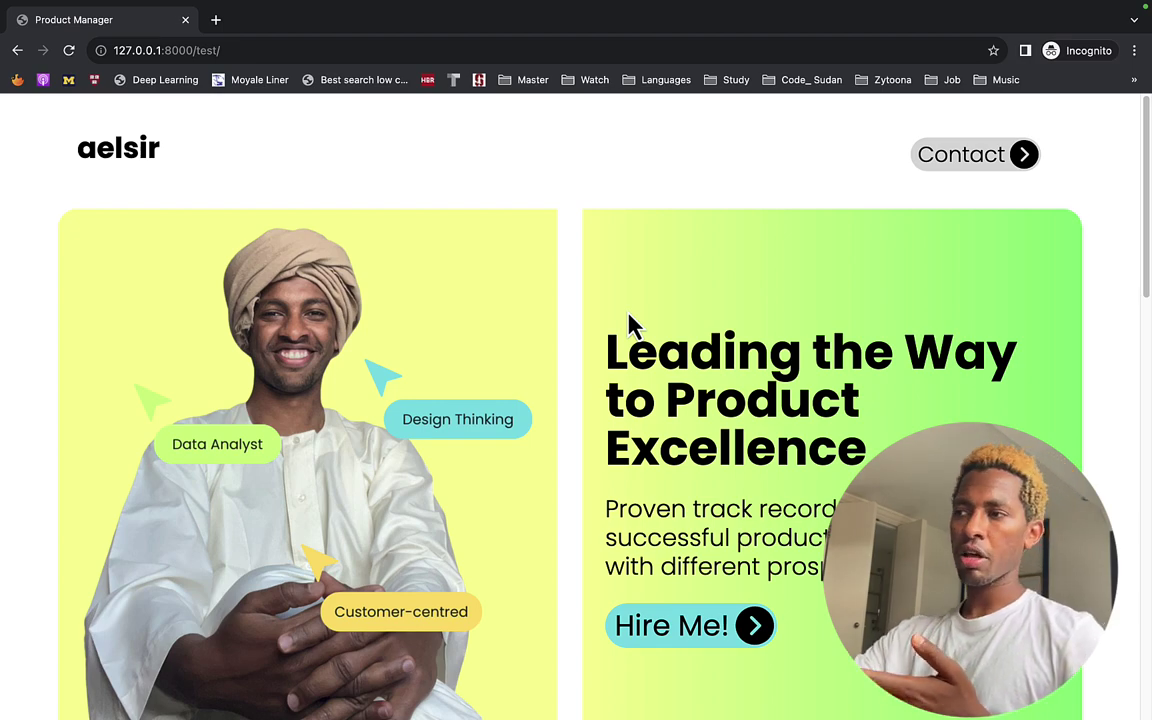
- Switch back to VS Code and give test.html the full window by hiding the terminal and file explorer, with the interface enlarged two zoom levels
{"action": "key", "text": "super+Tab"}
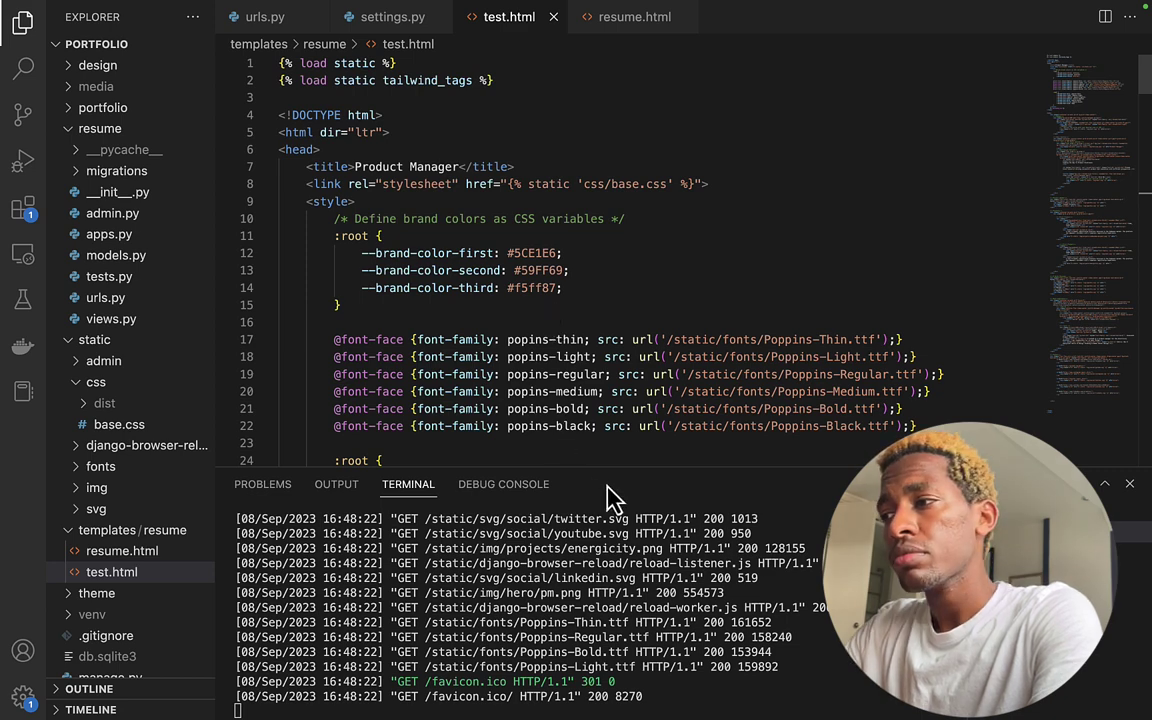
{"action": "left_click", "coordinate": [1129, 484]}
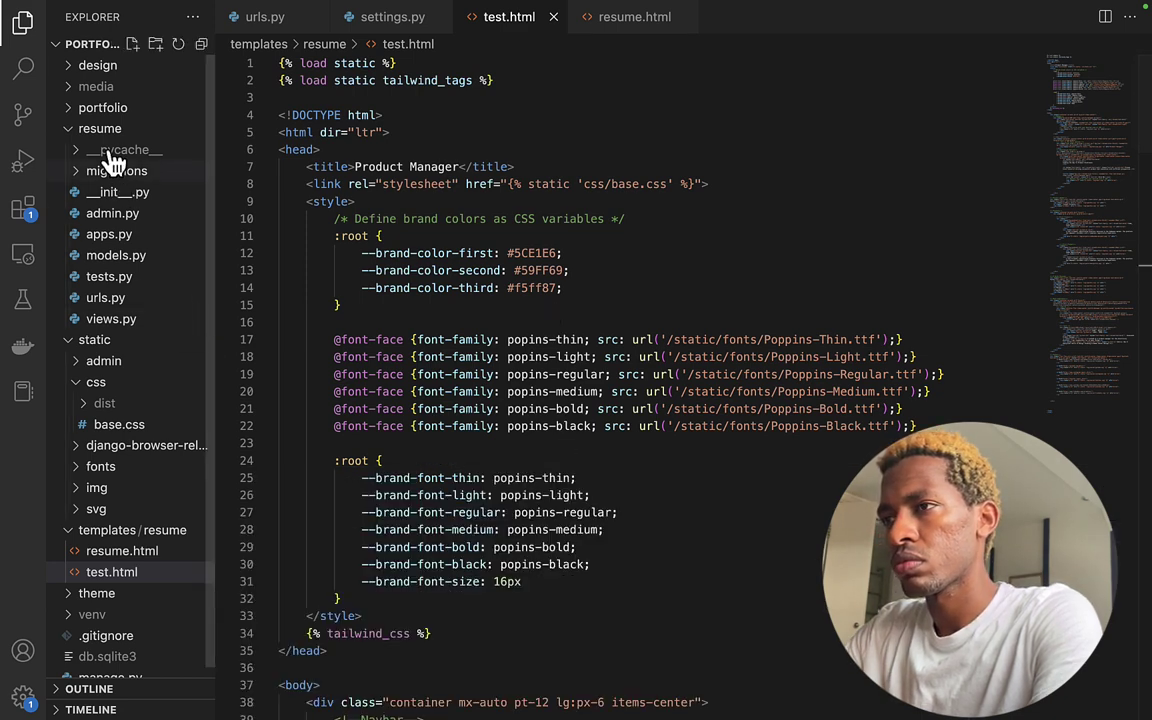
{"action": "left_click", "coordinate": [23, 20]}
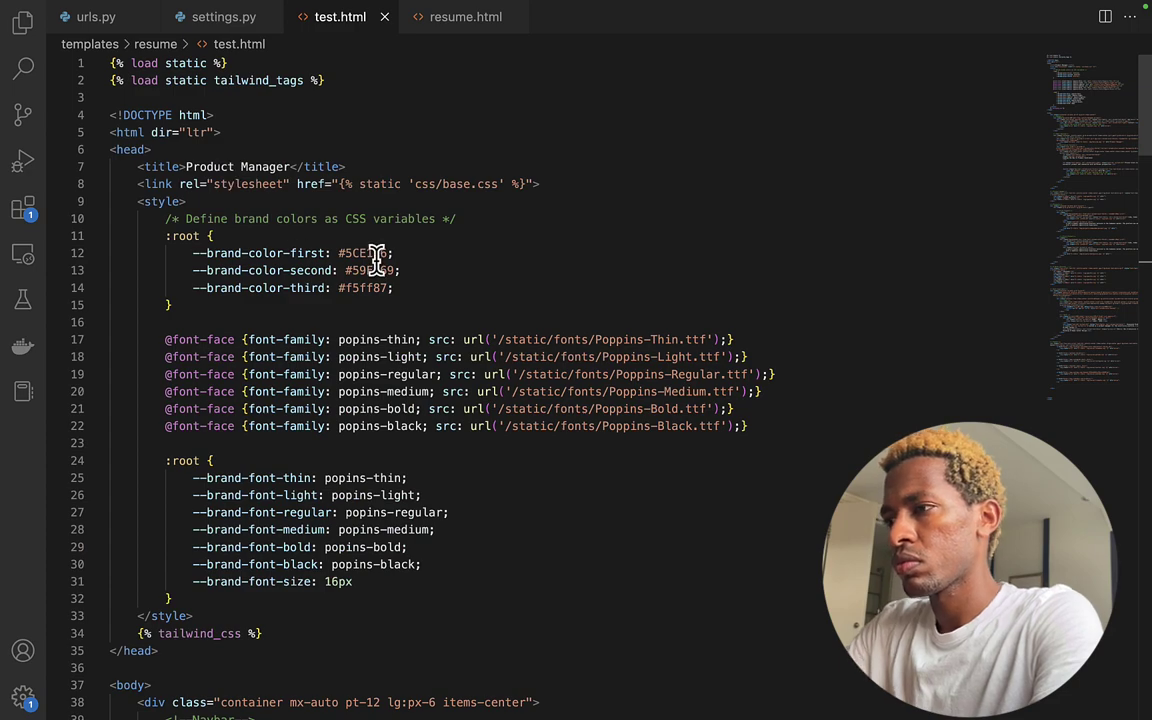
{"action": "key", "text": "super+equal"}
{"action": "key", "text": "super+equal"}
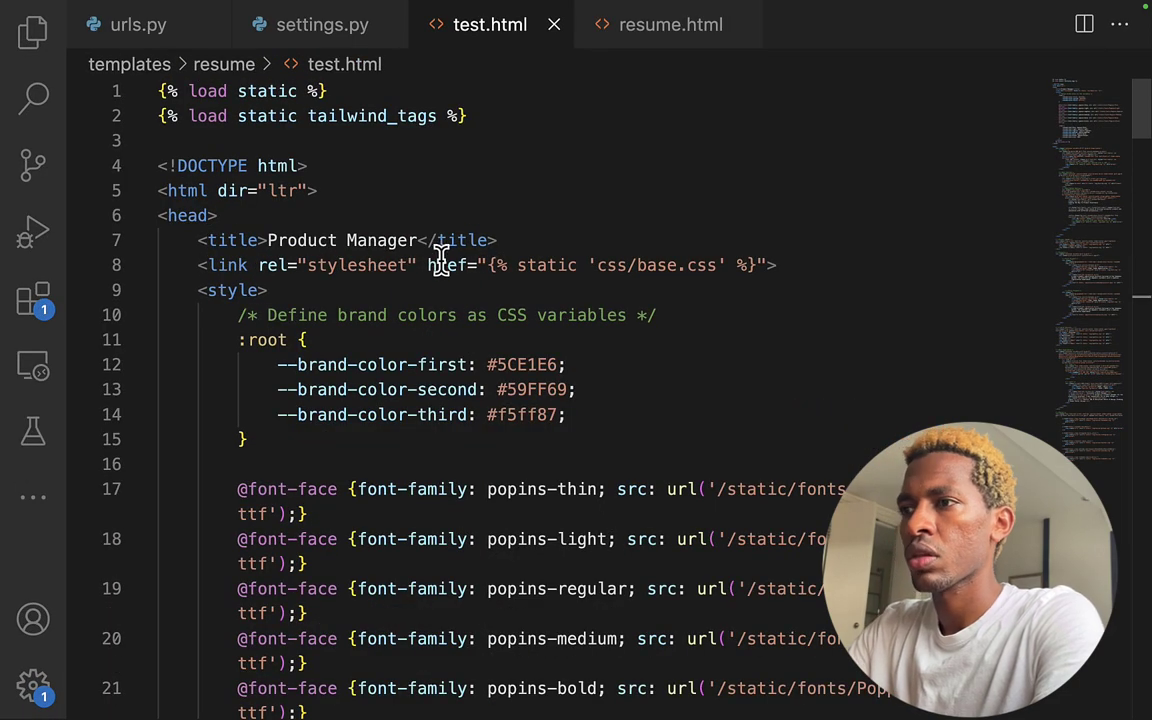
- Examine the navbar markup in test.html and match its brand text and Contact label to the rendered page in Chrome
{"action": "scroll", "coordinate": [437, 262], "scroll_direction": "down", "scroll_amount": 15}
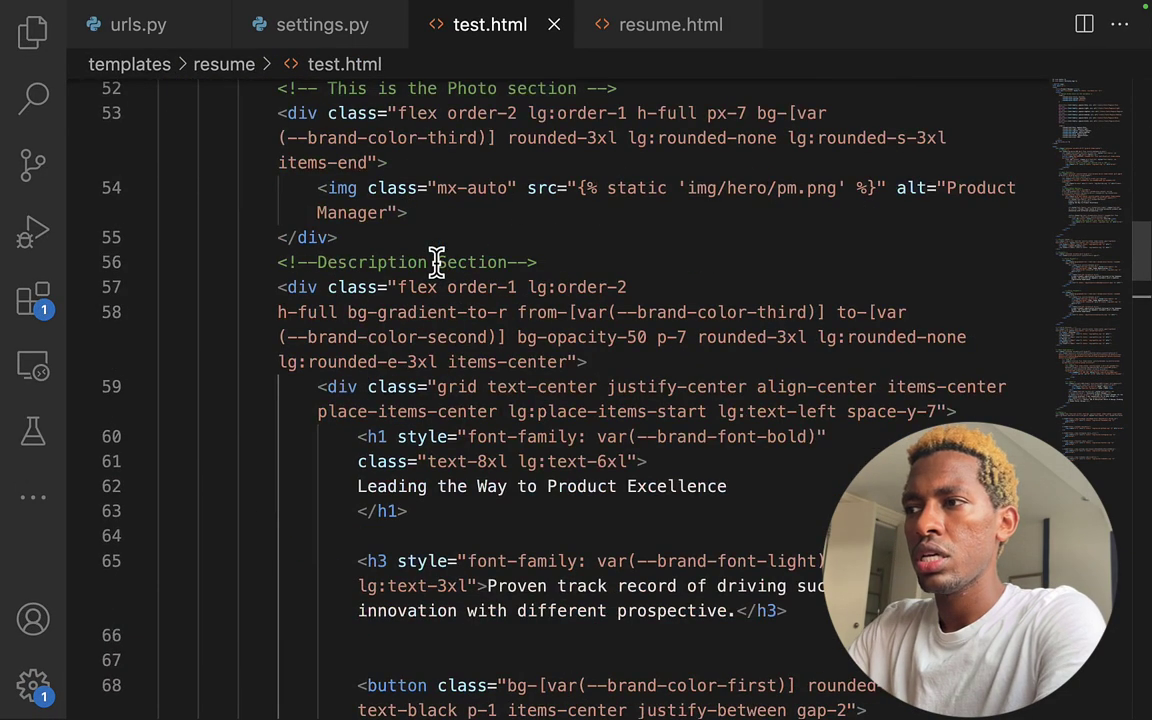
{"action": "scroll", "coordinate": [437, 262], "scroll_direction": "up", "scroll_amount": 6}
{"action": "scroll", "coordinate": [250, 263], "scroll_direction": "up", "scroll_amount": 2}
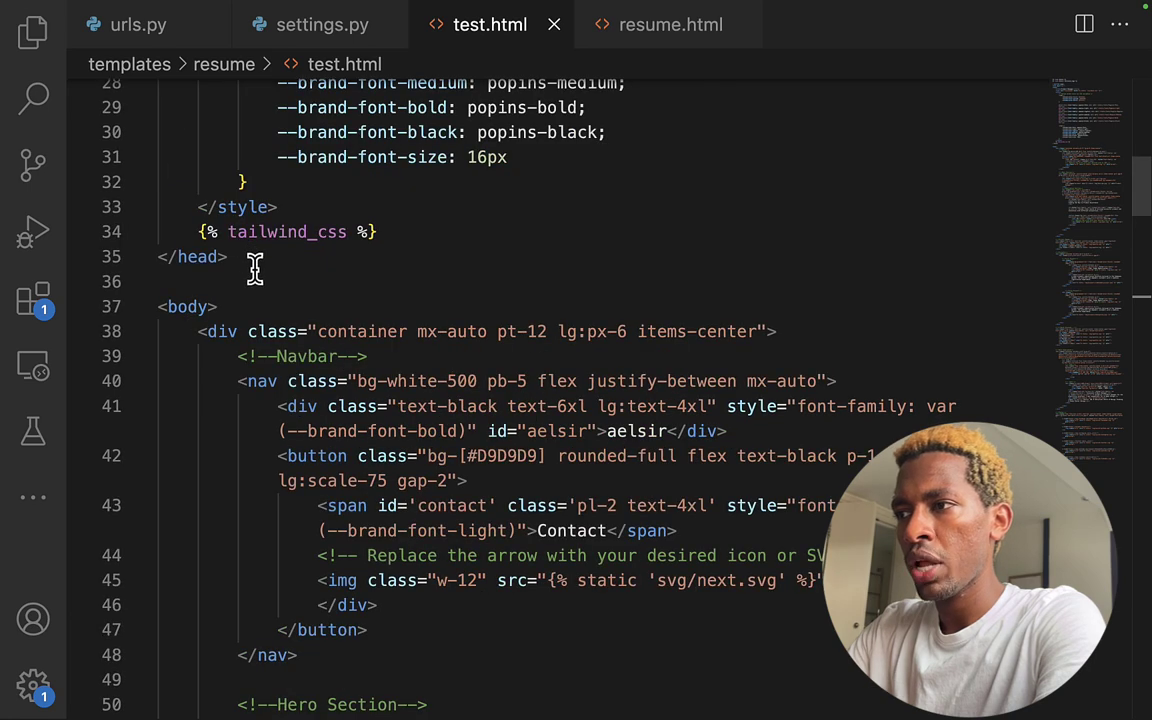
{"action": "scroll", "coordinate": [255, 268], "scroll_direction": "down", "scroll_amount": 2}
{"action": "left_click_drag", "start_coordinate": [303, 513], "coordinate": [203, 240]}
{"action": "double_click", "coordinate": [572, 392]}
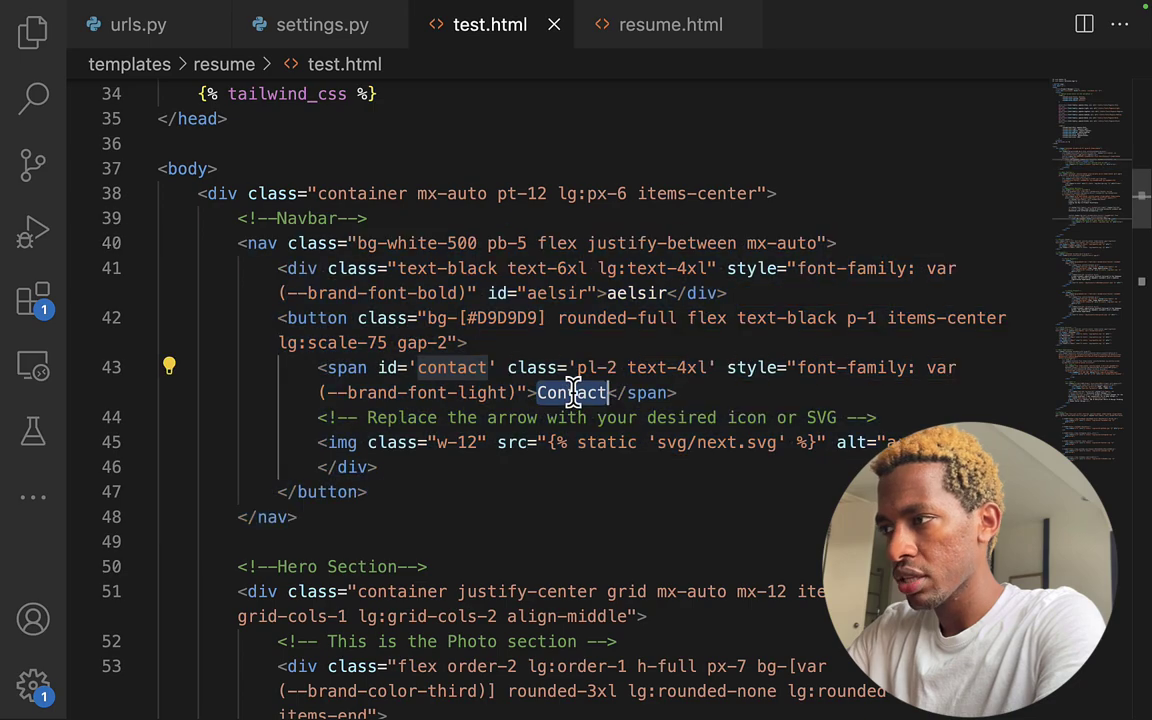
{"action": "key", "text": "super+Tab"}
{"action": "key", "text": "super+Tab"}
{"action": "double_click", "coordinate": [630, 291]}
{"action": "key", "text": "super+Tab"}
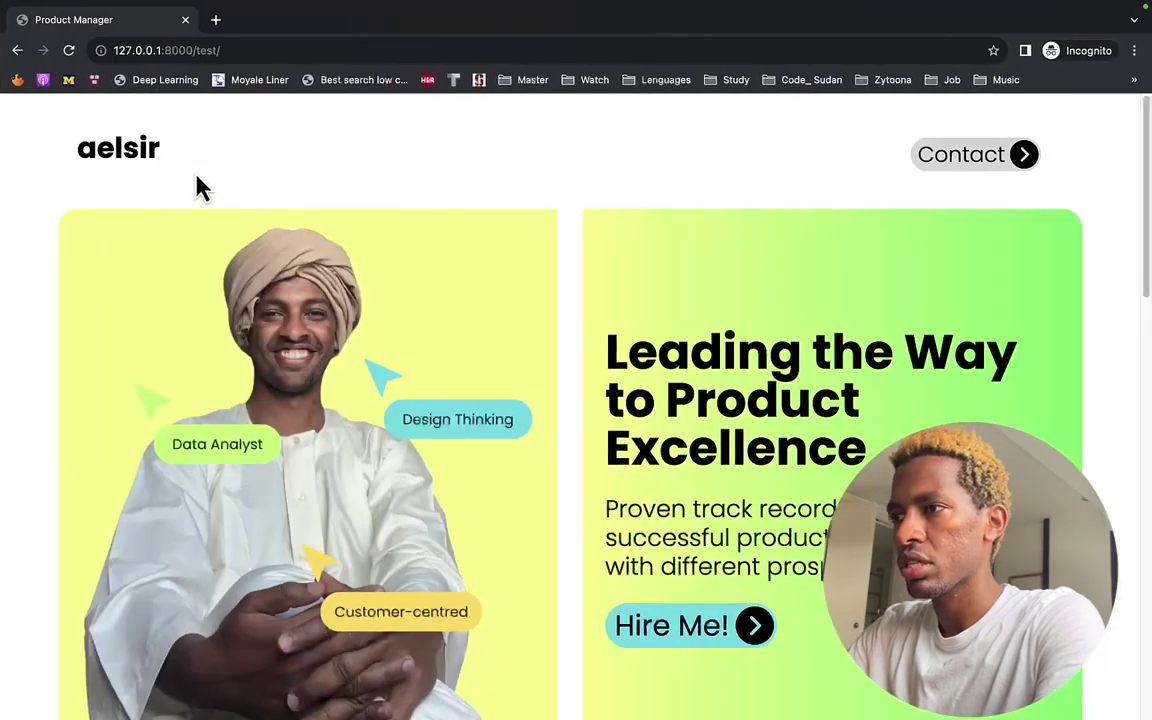
{"action": "double_click", "coordinate": [150, 148]}
{"action": "key", "text": "super+Tab"}
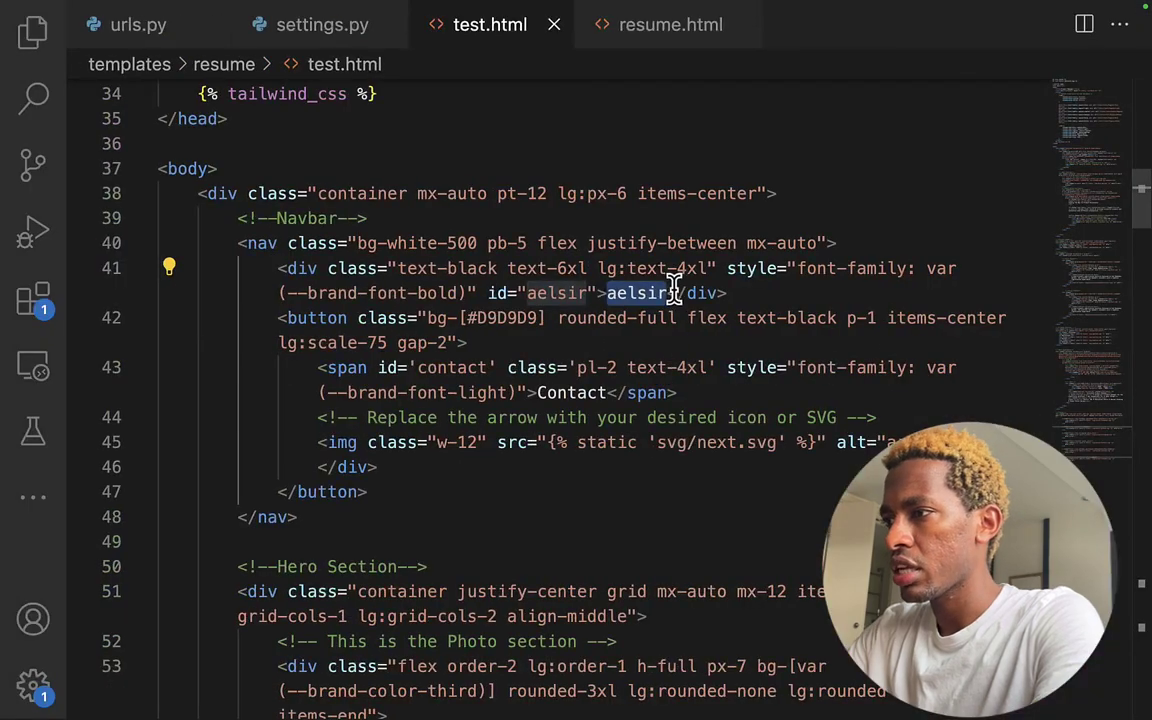
- Append rr to the navbar brand text in test.html, preview it in Chrome, and remove the extra letters
{"action": "key", "text": "Right"}
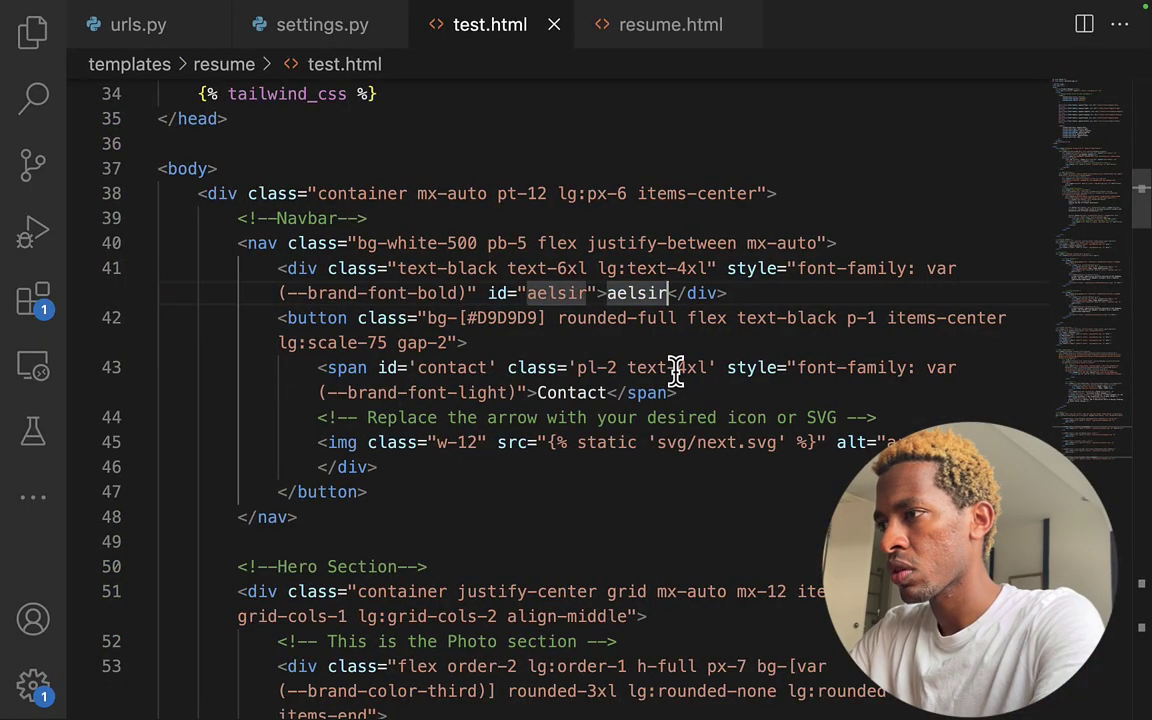
{"action": "key", "text": "super+Tab"}
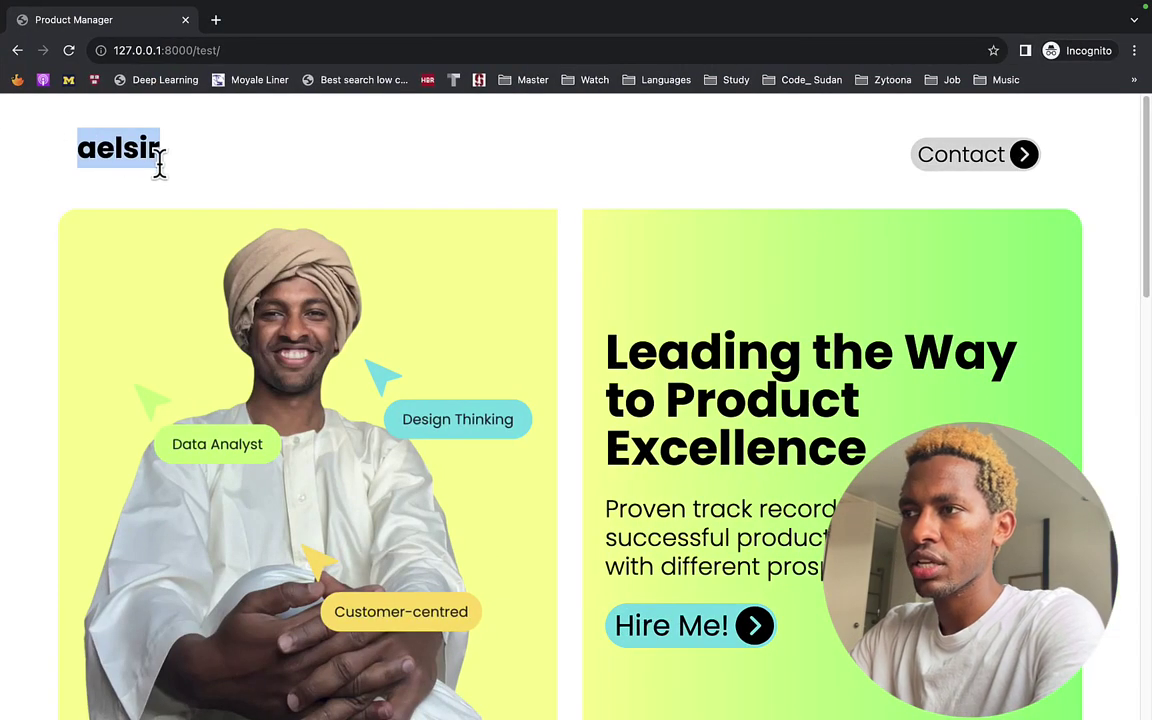
{"action": "key", "text": "super+Tab"}
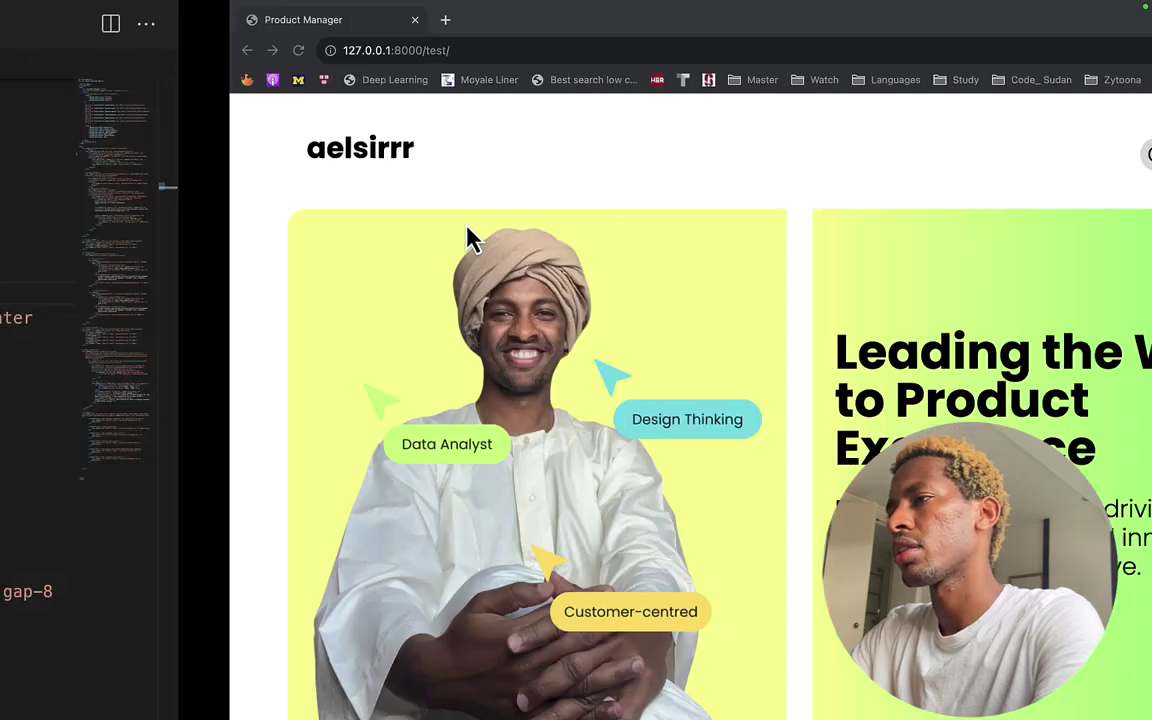
{"action": "key", "text": "BackSpace"}
{"action": "key", "text": "BackSpace"}
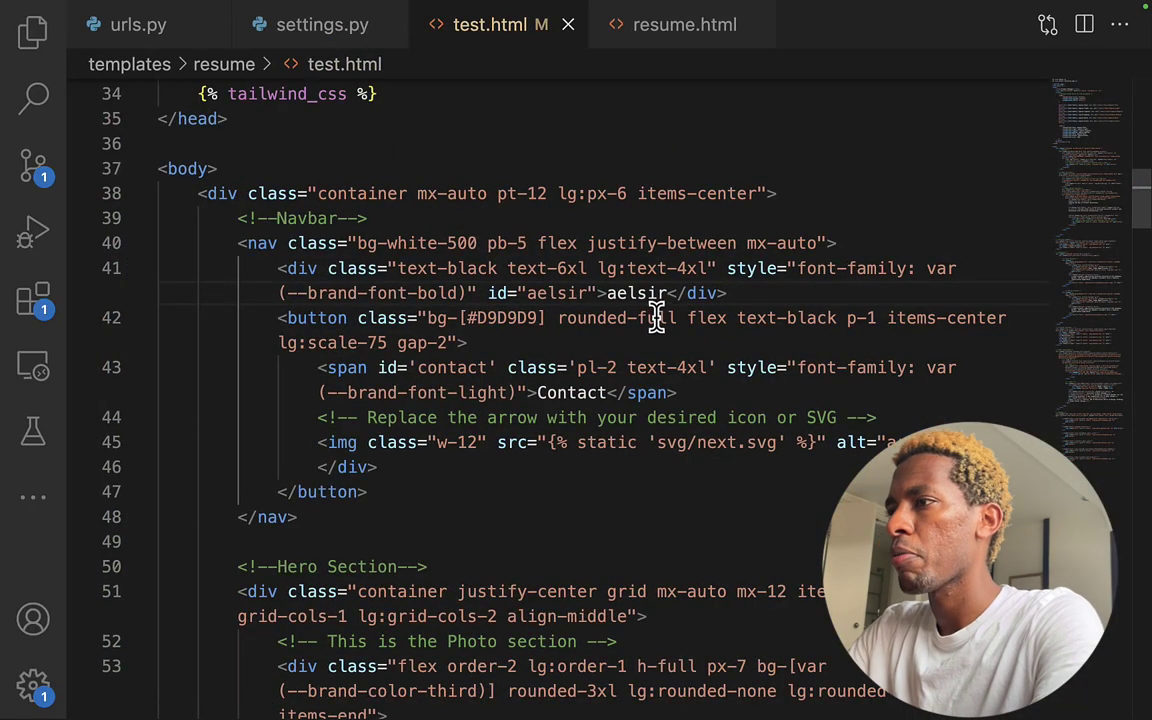
- Review the navbar block and the hero section's photo markup, including img/hero/pm.png, against the rendered page in Chrome
{"action": "left_click_drag", "start_coordinate": [298, 512], "coordinate": [237, 221]}
{"action": "scroll", "coordinate": [313, 320], "scroll_direction": "down", "scroll_amount": 6}
{"action": "scroll", "coordinate": [313, 320], "scroll_direction": "up", "scroll_amount": 5}
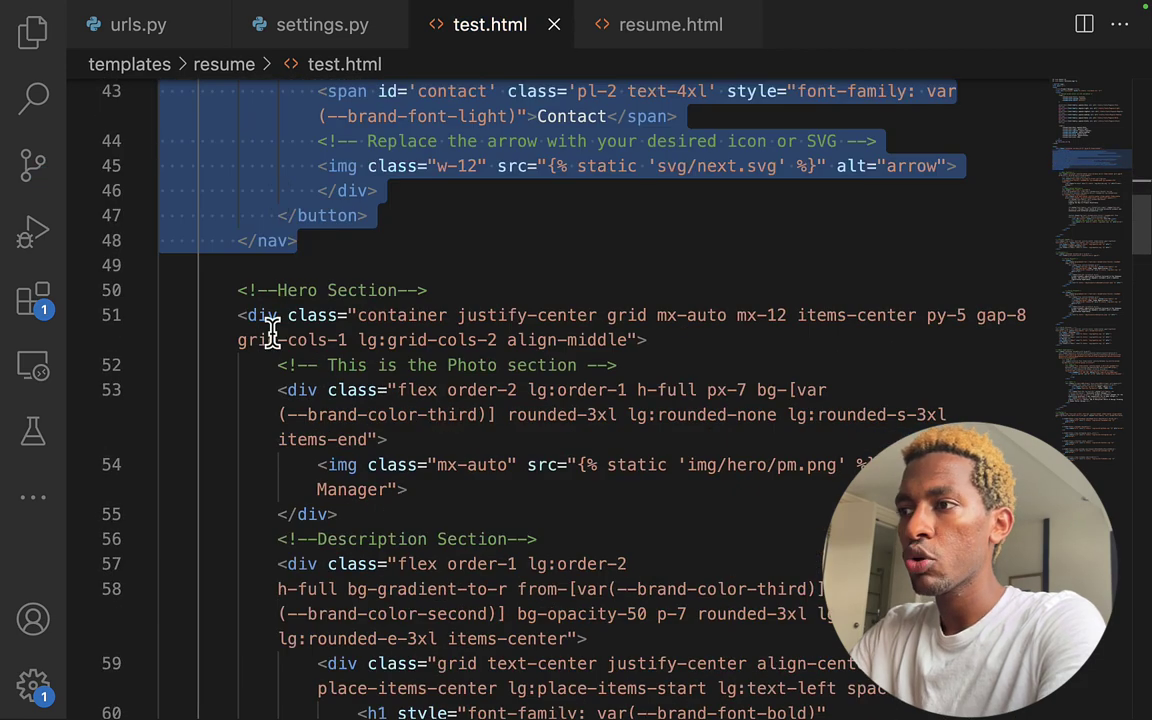
{"action": "left_click_drag", "start_coordinate": [240, 315], "coordinate": [358, 352]}
{"action": "key", "text": "ctrl+Right"}
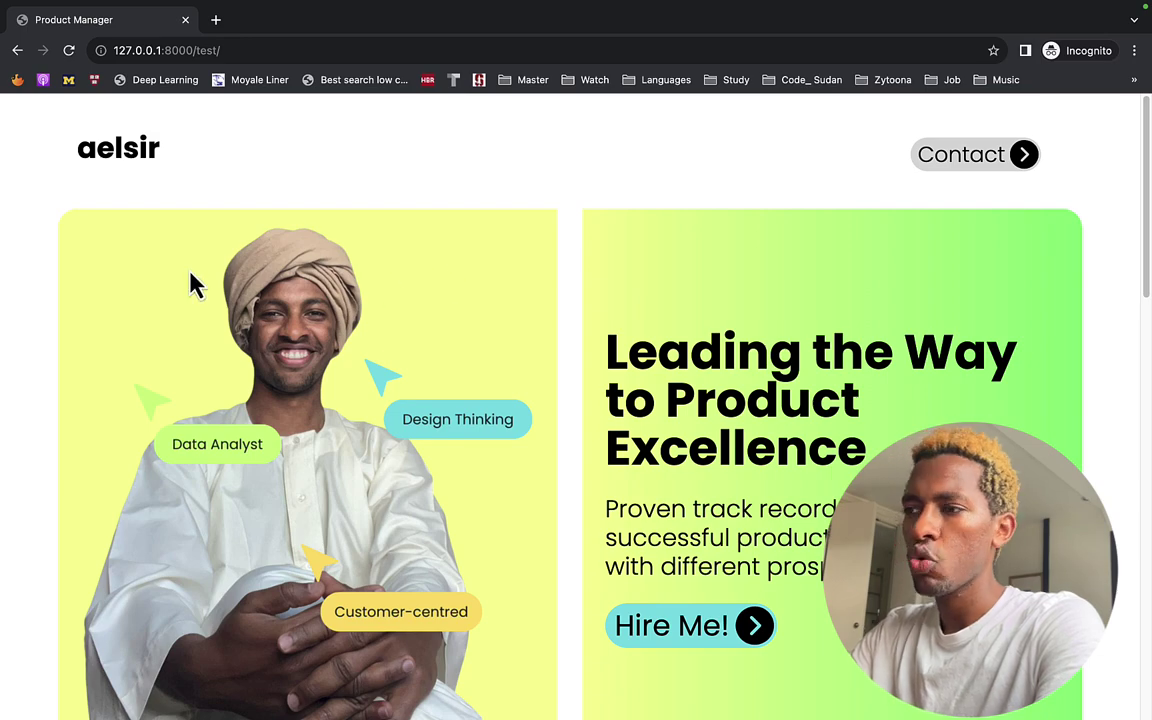
{"action": "key", "text": "ctrl+Left"}
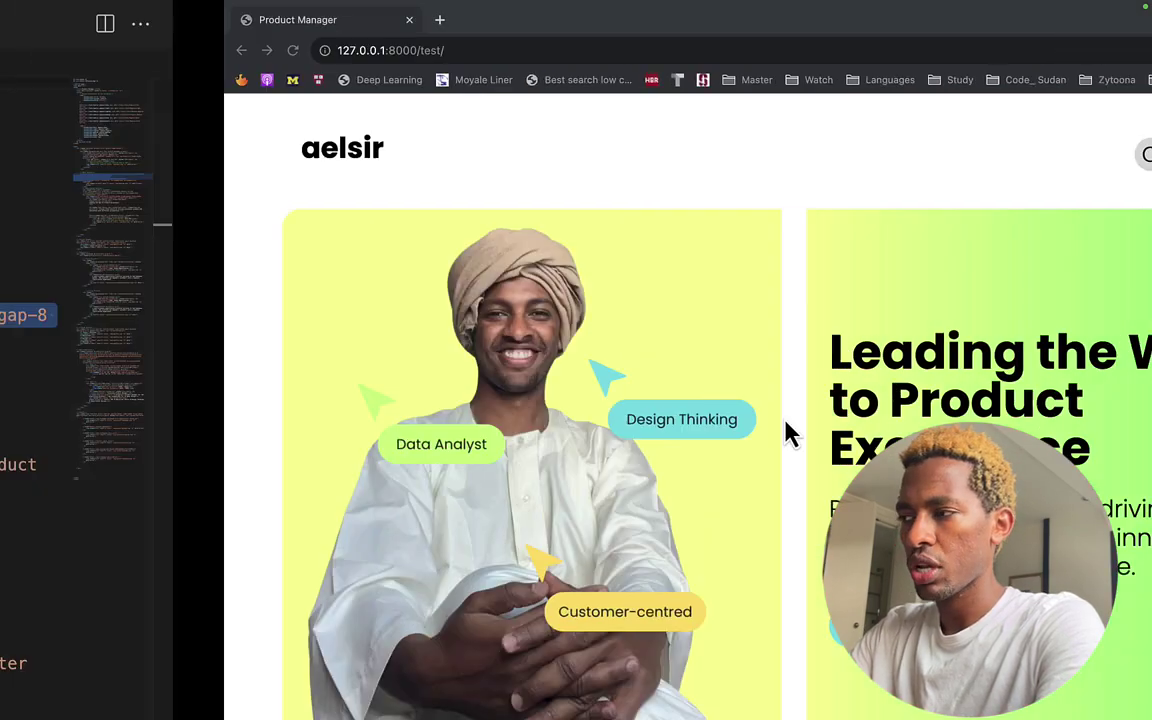
{"action": "scroll", "coordinate": [588, 348], "scroll_direction": "down", "scroll_amount": 4}
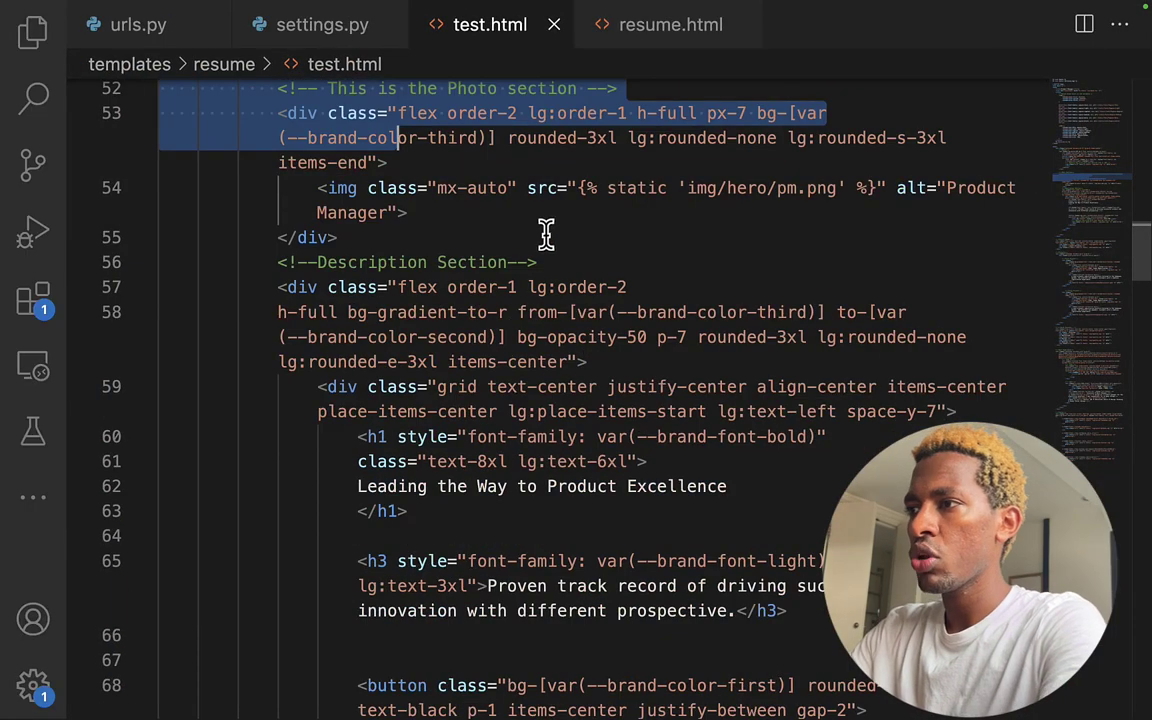
{"action": "left_click_drag", "start_coordinate": [688, 188], "coordinate": [820, 188]}
- Examine the hero heading and description text in test.html and match them to the rendered page in Chrome
{"action": "scroll", "coordinate": [712, 235], "scroll_direction": "down", "scroll_amount": 4}
{"action": "left_click_drag", "start_coordinate": [358, 210], "coordinate": [707, 210]}
{"action": "left_click_drag", "start_coordinate": [488, 310], "coordinate": [733, 330]}
{"action": "key", "text": "super+Tab"}
{"action": "left_click_drag", "start_coordinate": [606, 508], "coordinate": [870, 568]}
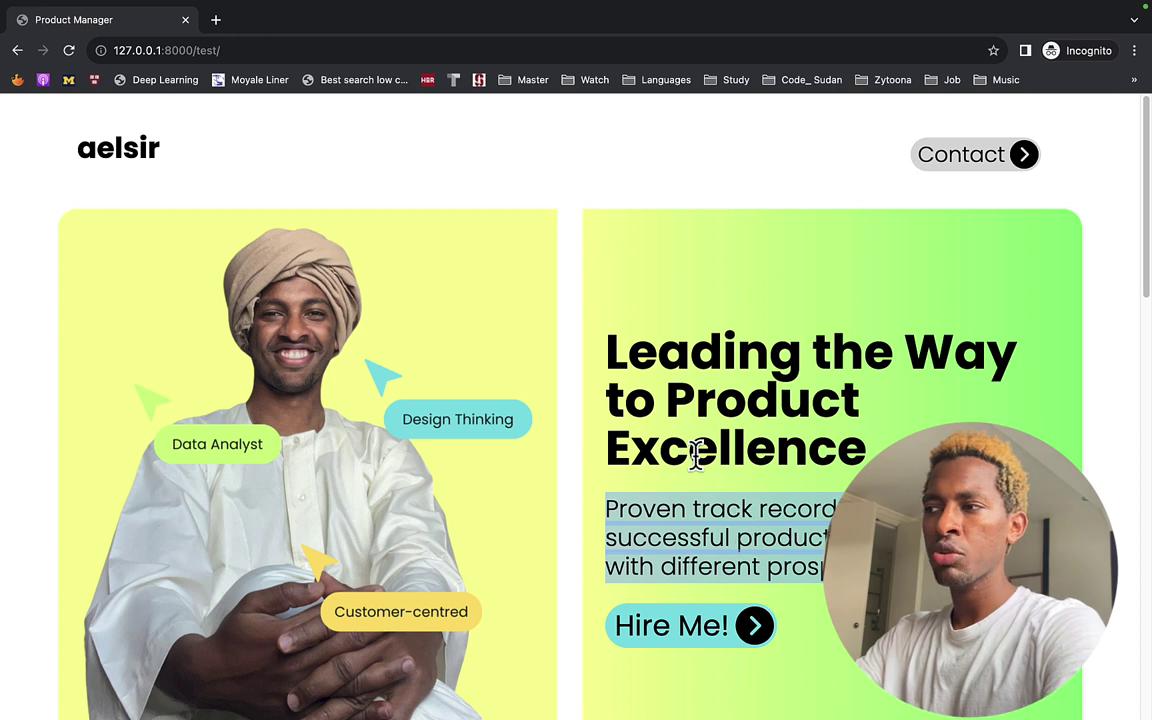
{"action": "left_click_drag", "start_coordinate": [603, 346], "coordinate": [866, 450]}
{"action": "left_click_drag", "start_coordinate": [845, 567], "coordinate": [607, 511]}
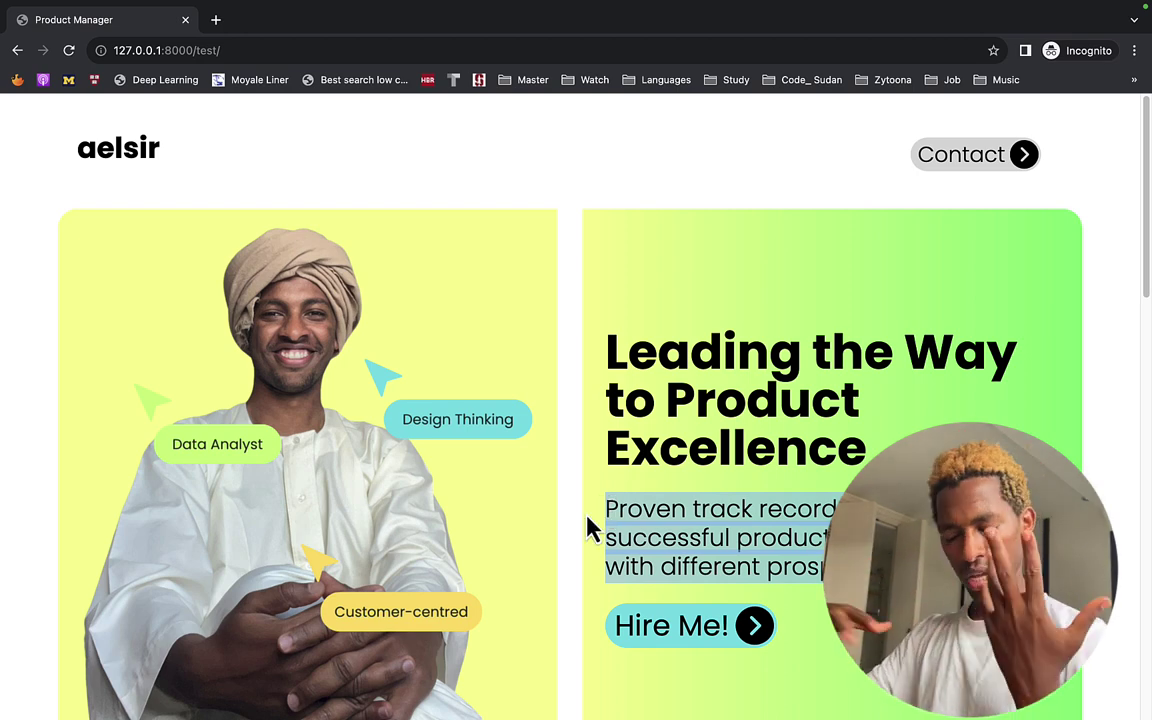
- Examine the Latest Projects banner on the page and the Project Header and Projects markup in test.html
{"action": "scroll", "coordinate": [694, 432], "scroll_direction": "down", "scroll_amount": 5}
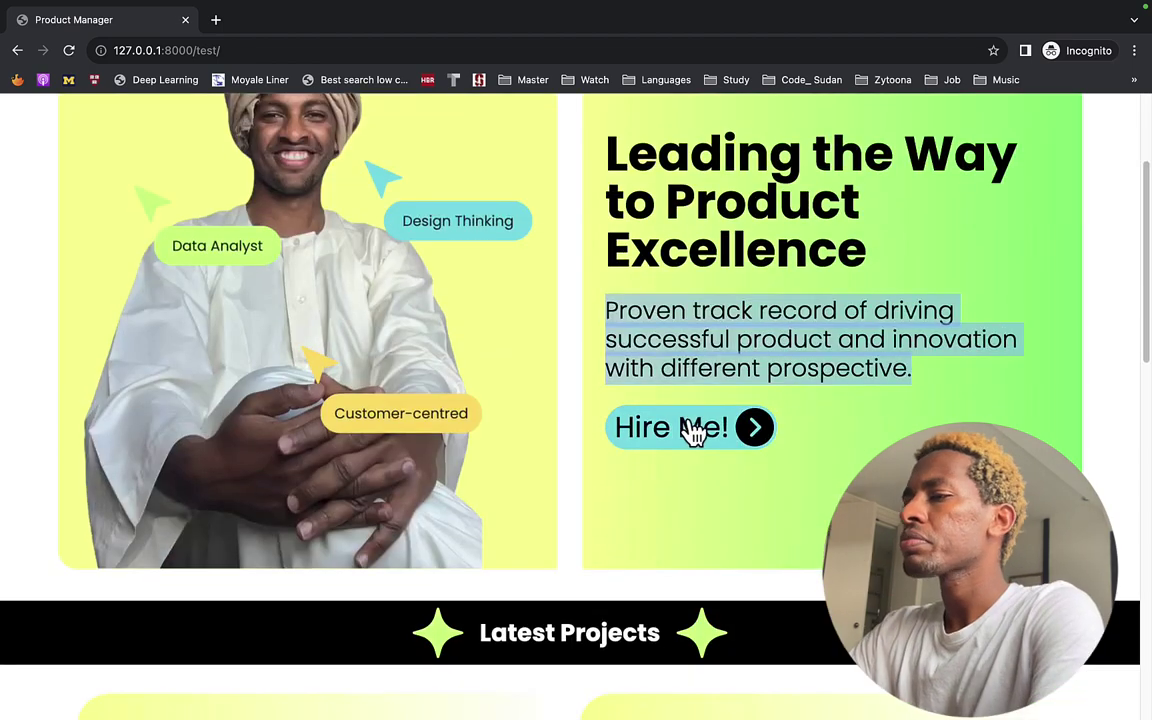
{"action": "key", "text": "super+Tab"}
{"action": "scroll", "coordinate": [522, 437], "scroll_direction": "down", "scroll_amount": 5}
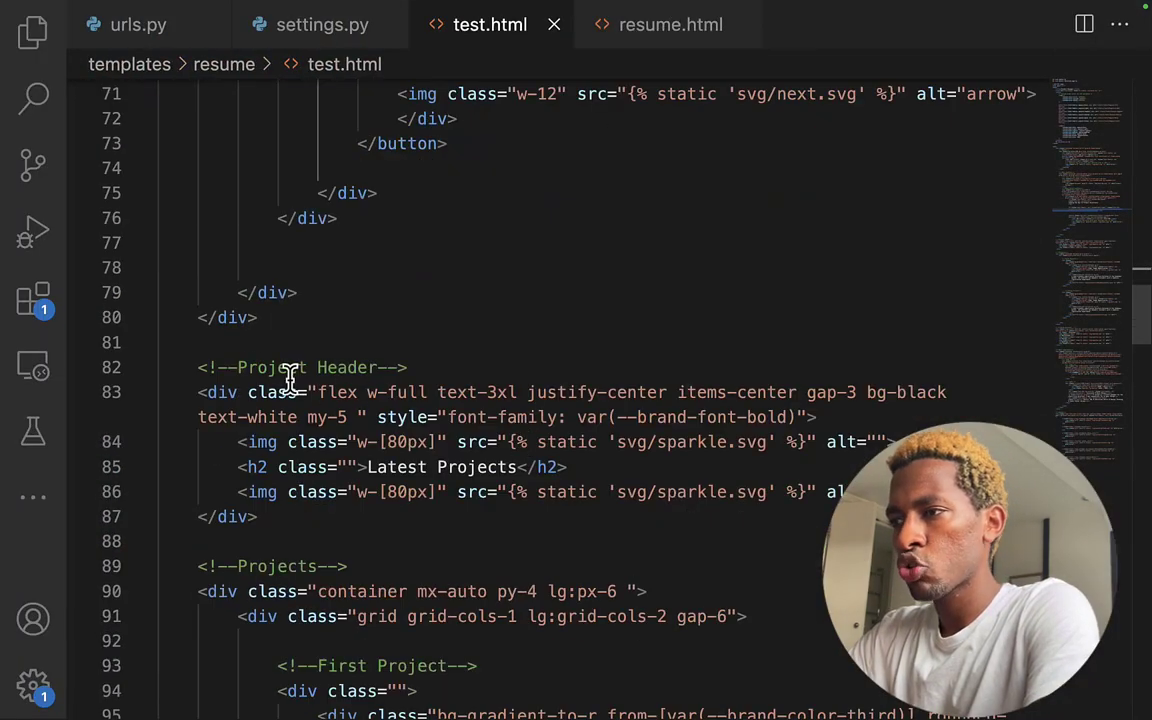
{"action": "left_click_drag", "start_coordinate": [432, 370], "coordinate": [197, 367]}
{"action": "scroll", "coordinate": [252, 380], "scroll_direction": "down", "scroll_amount": 4}
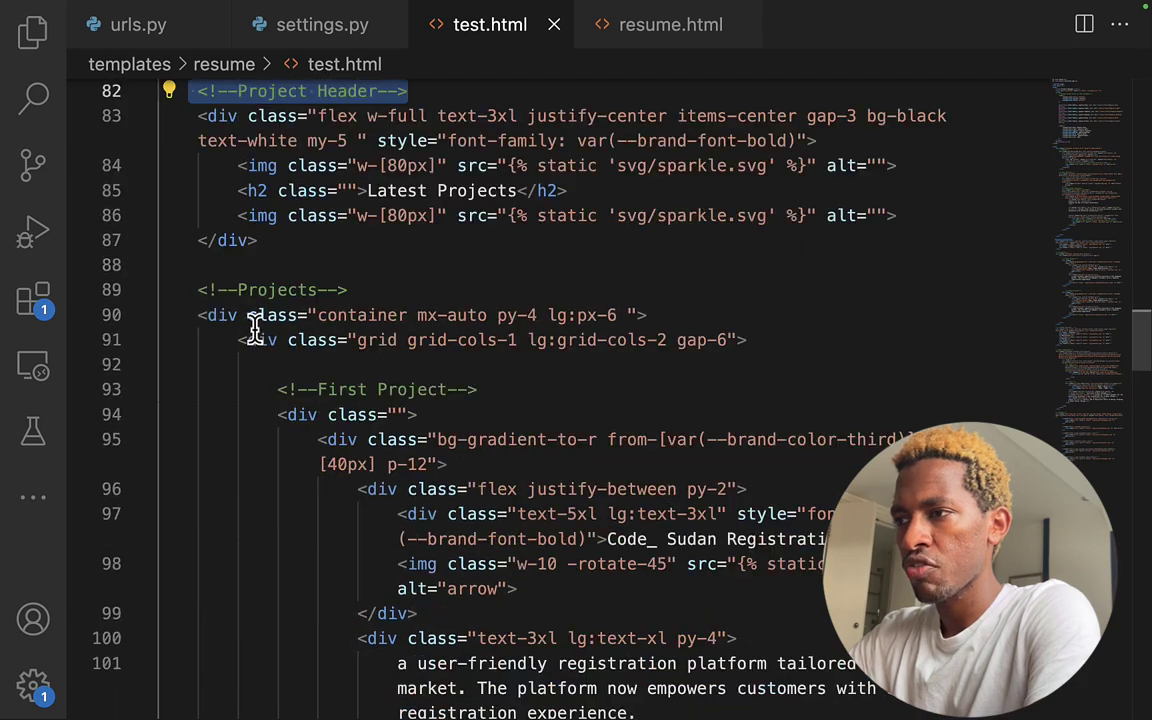
- Match the Projects comment in test.html to the area below the Latest Projects banner on the rendered page in Chrome
{"action": "left_click", "coordinate": [206, 290]}
{"action": "triple_click", "coordinate": [232, 290]}
{"action": "key", "text": "super+Tab"}
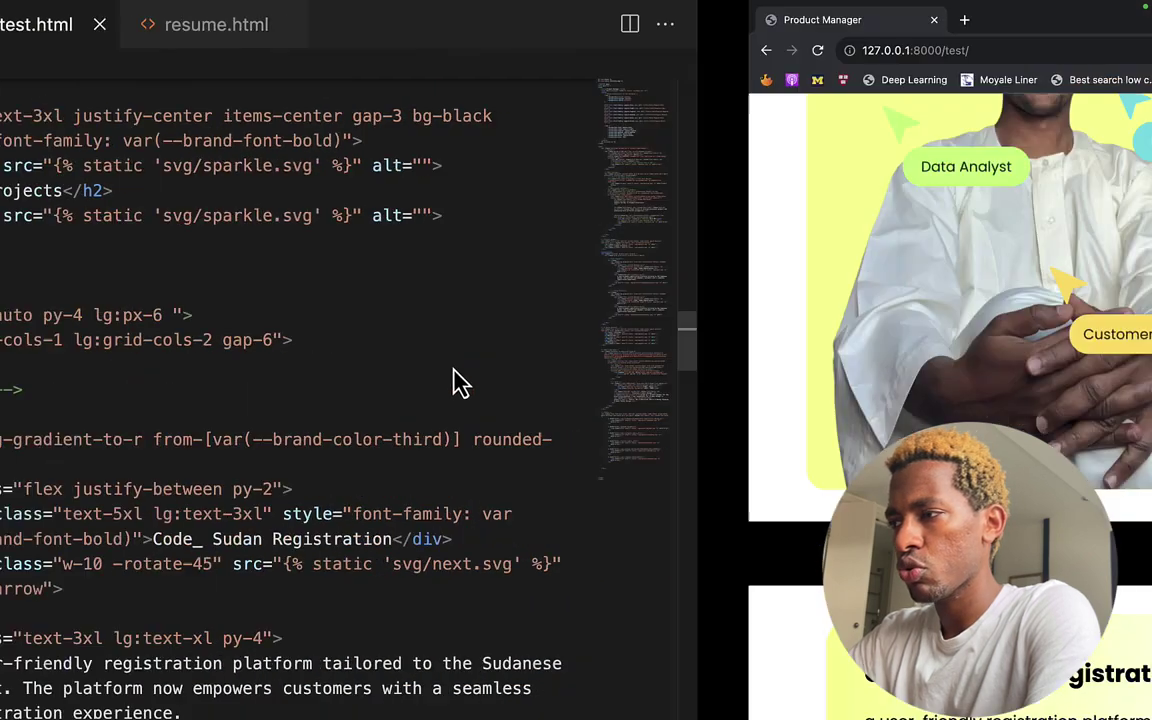
{"action": "left_click_drag", "start_coordinate": [478, 557], "coordinate": [625, 527]}
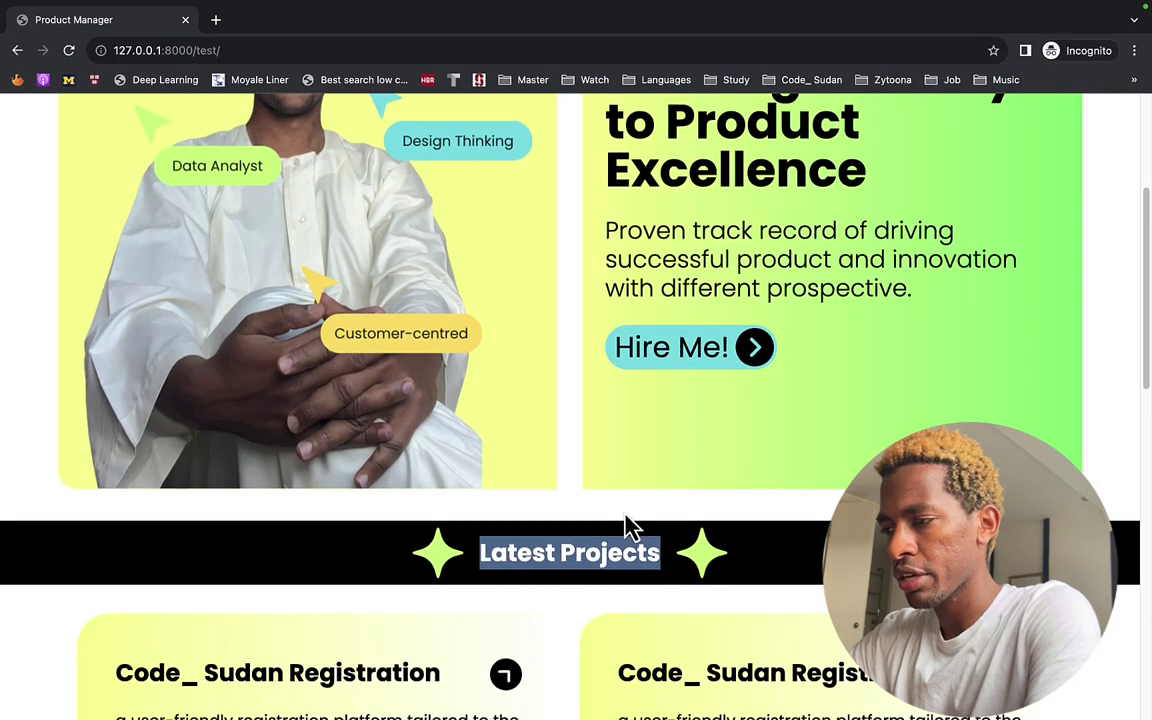
{"action": "scroll", "coordinate": [620, 506], "scroll_direction": "down", "scroll_amount": 5}
{"action": "key", "text": "super+Tab"}
{"action": "scroll", "coordinate": [422, 380], "scroll_direction": "down", "scroll_amount": 3}
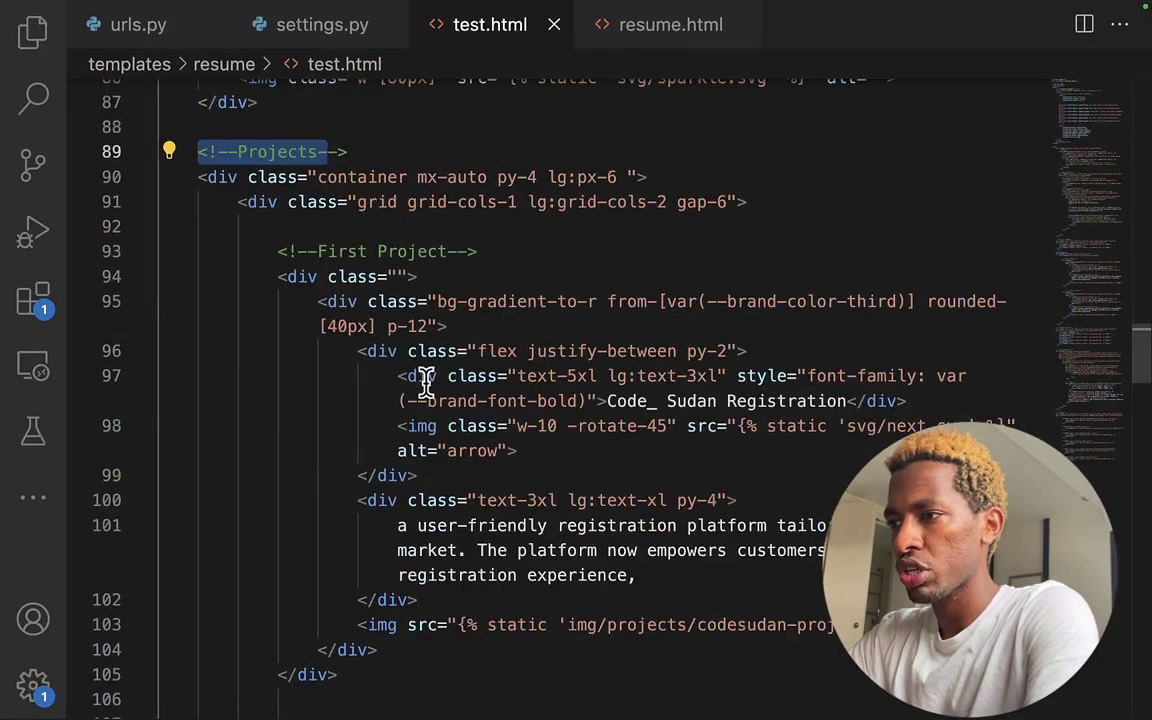
- Examine the First Project card blocks in test.html against the Code_ Sudan Registration cards on the page in Chrome
{"action": "left_click_drag", "start_coordinate": [270, 141], "coordinate": [386, 535]}
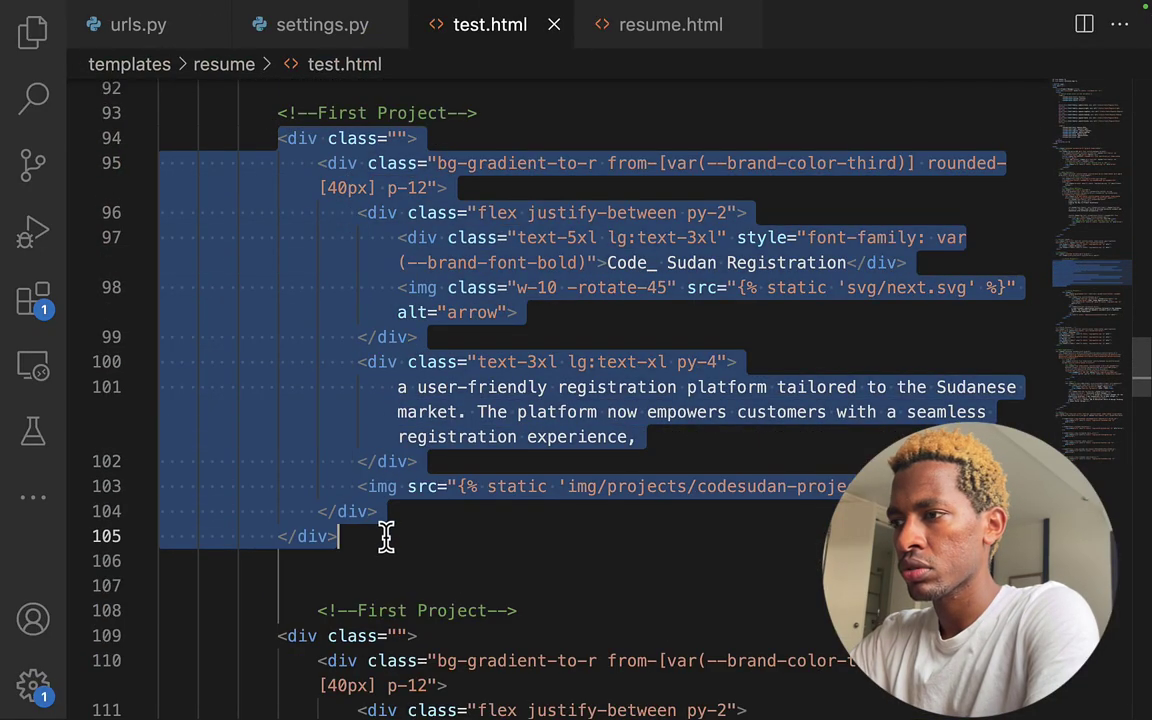
{"action": "key", "text": "super+Tab"}
{"action": "key", "text": "super+Tab"}
{"action": "scroll", "coordinate": [398, 360], "scroll_direction": "down", "scroll_amount": 5}
{"action": "scroll", "coordinate": [386, 345], "scroll_direction": "up", "scroll_amount": 5}
{"action": "left_click_drag", "start_coordinate": [281, 356], "coordinate": [345, 368]}
{"action": "scroll", "coordinate": [320, 418], "scroll_direction": "down", "scroll_amount": 5}
{"action": "key", "text": "super+Tab"}
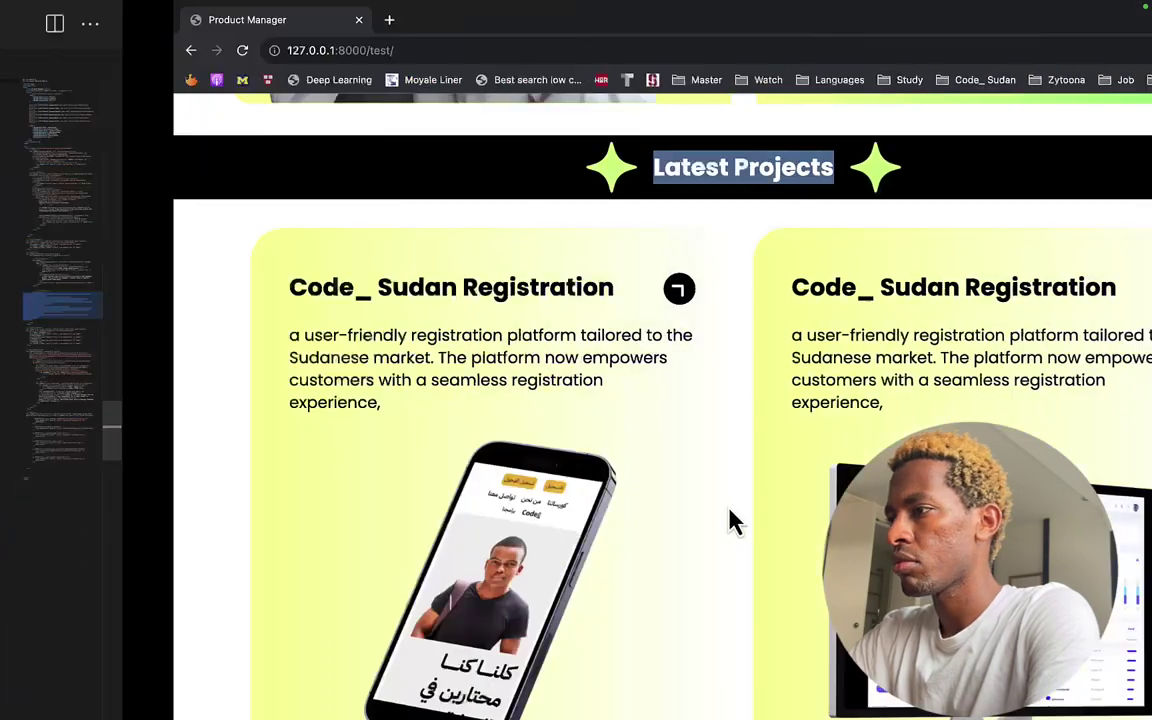
- Examine the Discover, Definition, Design, Develop banner in Chrome and its corresponding markup in test.html
{"action": "scroll", "coordinate": [778, 388], "scroll_direction": "down", "scroll_amount": 2}
{"action": "scroll", "coordinate": [778, 388], "scroll_direction": "down", "scroll_amount": 5}
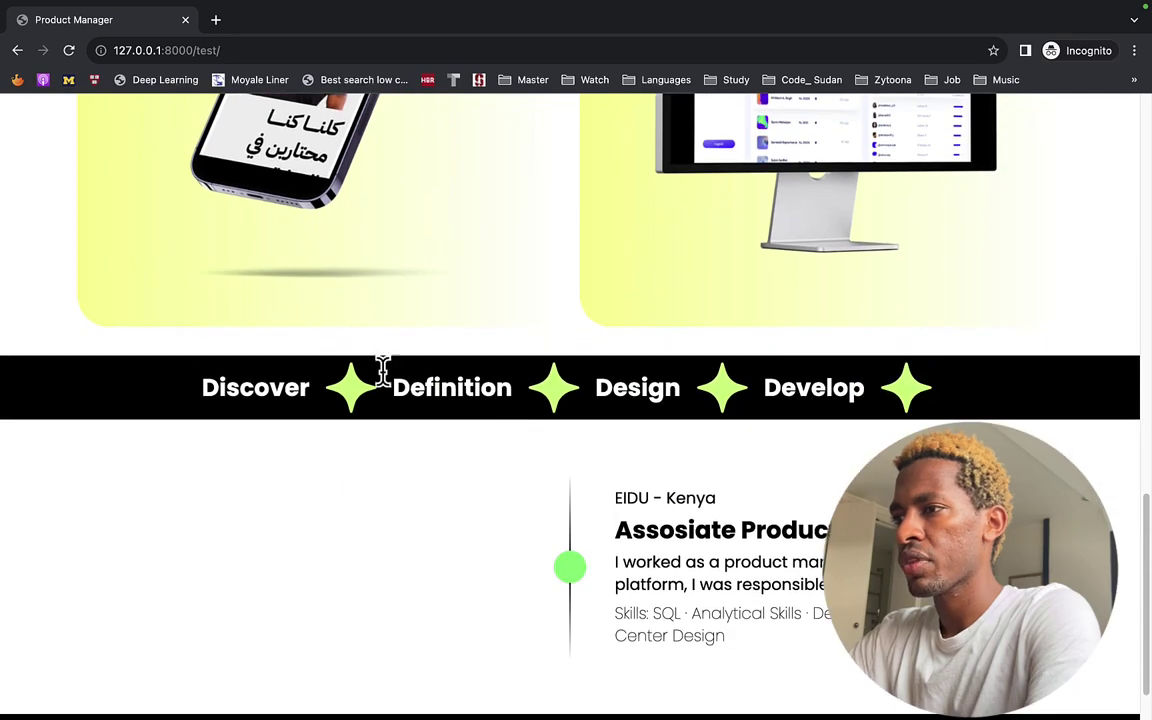
{"action": "left_click_drag", "start_coordinate": [200, 386], "coordinate": [977, 399]}
{"action": "key", "text": "super+Tab"}
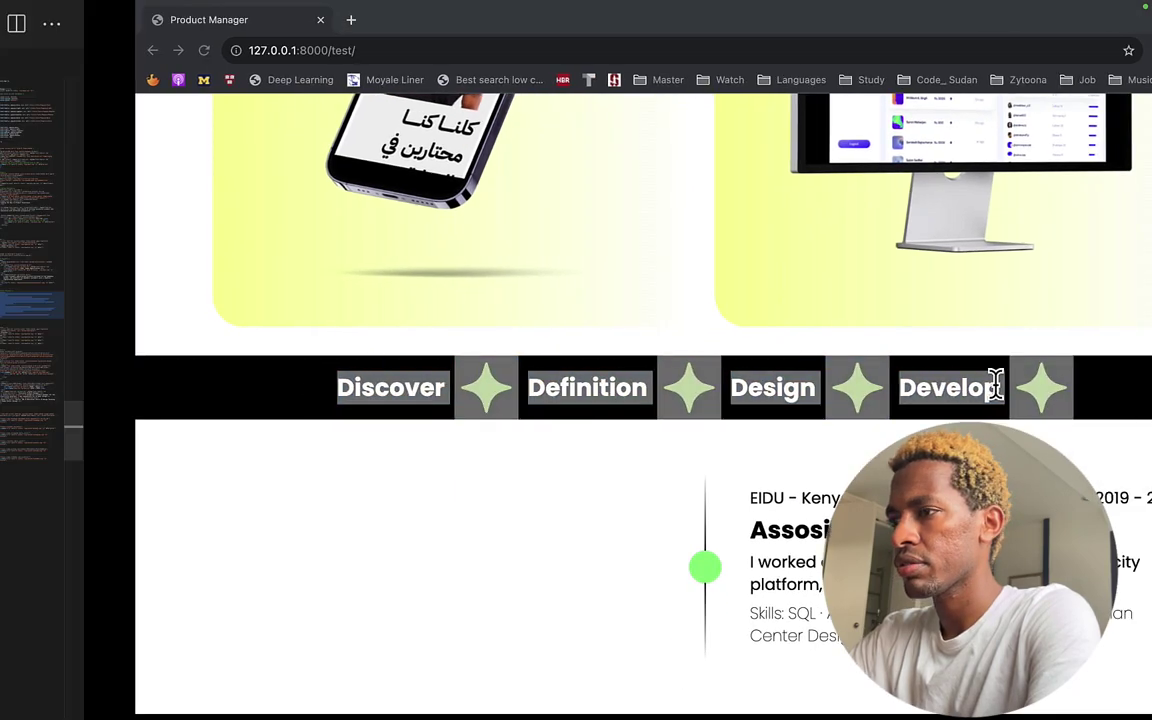
{"action": "scroll", "coordinate": [399, 399], "scroll_direction": "down", "scroll_amount": 5}
{"action": "scroll", "coordinate": [346, 400], "scroll_direction": "up", "scroll_amount": 2}
{"action": "left_click_drag", "start_coordinate": [264, 487], "coordinate": [192, 216]}
- Examine the experience timeline block in test.html and match it to the EIDU - Kenya entry on the page in Chrome
{"action": "key", "text": "super+Tab"}
{"action": "scroll", "coordinate": [563, 426], "scroll_direction": "down", "scroll_amount": 1}
{"action": "key", "text": "super+Tab"}
{"action": "scroll", "coordinate": [375, 411], "scroll_direction": "down", "scroll_amount": 2}
{"action": "left_click_drag", "start_coordinate": [204, 176], "coordinate": [236, 125]}
{"action": "scroll", "coordinate": [237, 365], "scroll_direction": "down", "scroll_amount": 9}
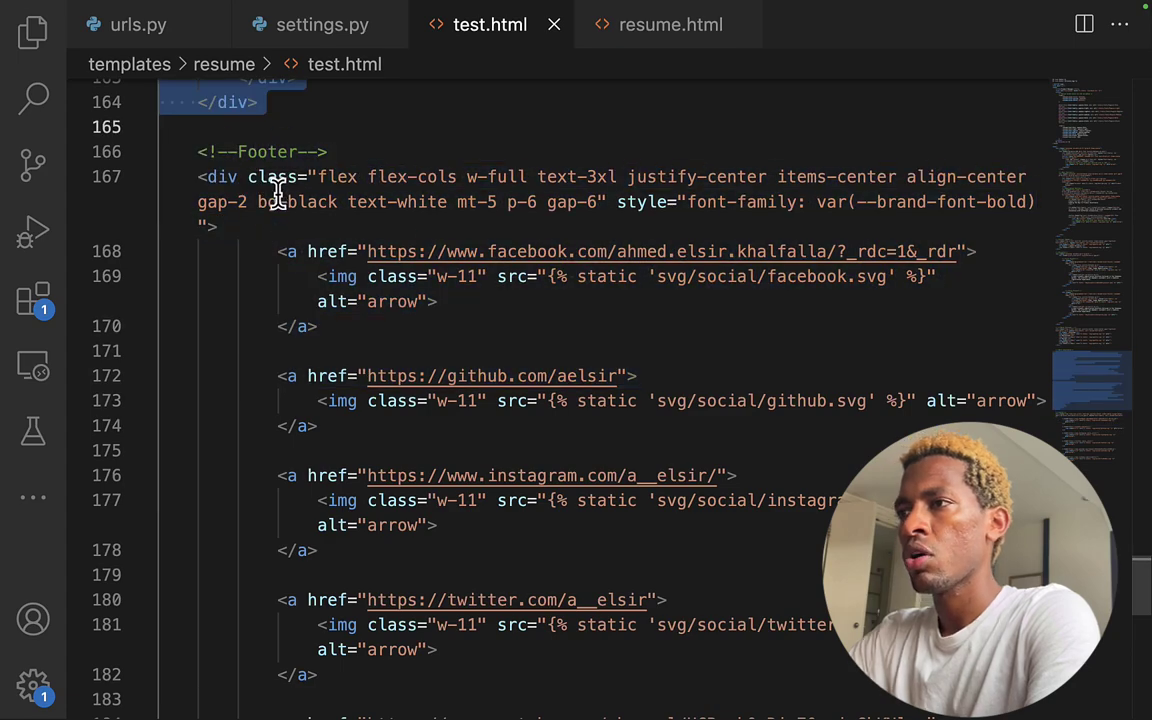
{"action": "scroll", "coordinate": [425, 228], "scroll_direction": "up", "scroll_amount": 9}
{"action": "key", "text": "super+Tab"}
{"action": "scroll", "coordinate": [571, 638], "scroll_direction": "down", "scroll_amount": 1}
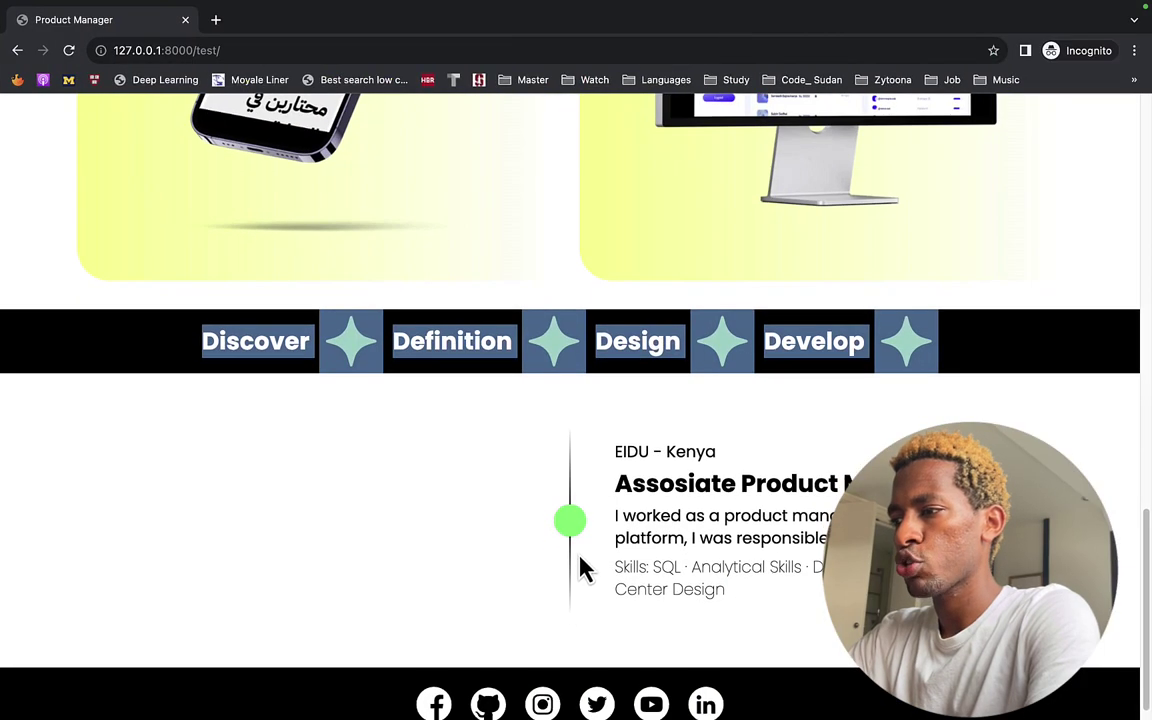
- Examine the Footer markup with its social media links in test.html and compare it with the page footer in Chrome
{"action": "key", "text": "super+Tab"}
{"action": "scroll", "coordinate": [471, 478], "scroll_direction": "down", "scroll_amount": 7}
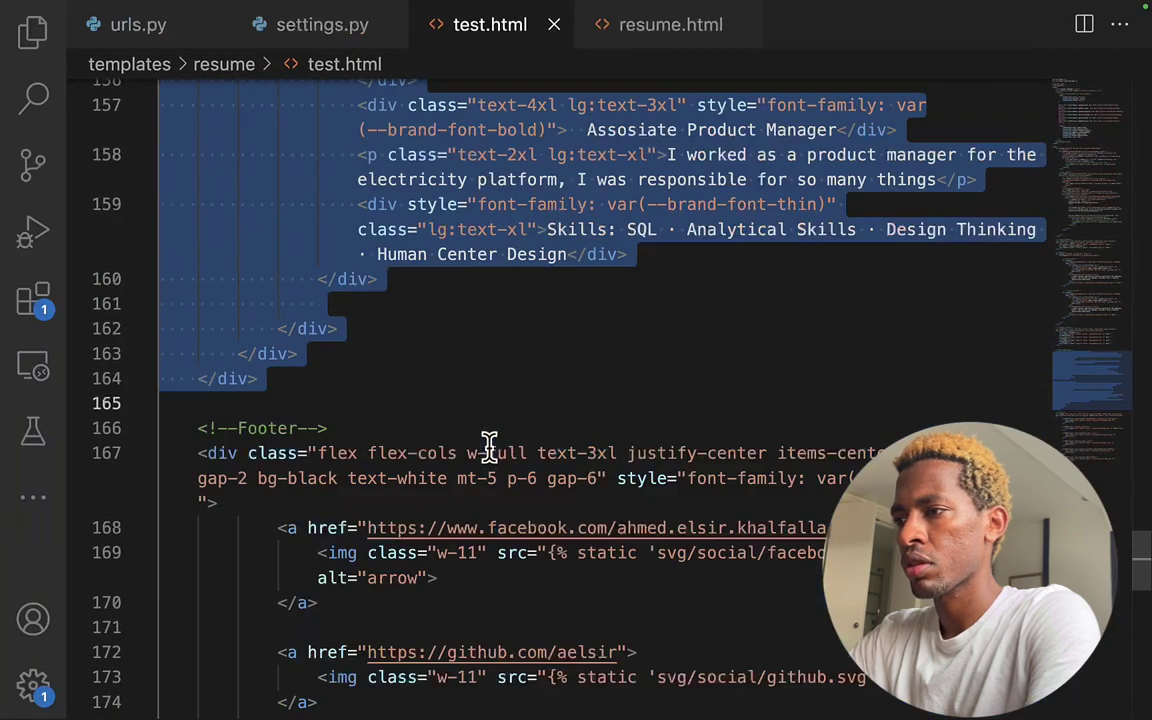
{"action": "scroll", "coordinate": [427, 522], "scroll_direction": "down", "scroll_amount": 2}
{"action": "scroll", "coordinate": [341, 268], "scroll_direction": "down", "scroll_amount": 6}
{"action": "key", "text": "super+Tab"}
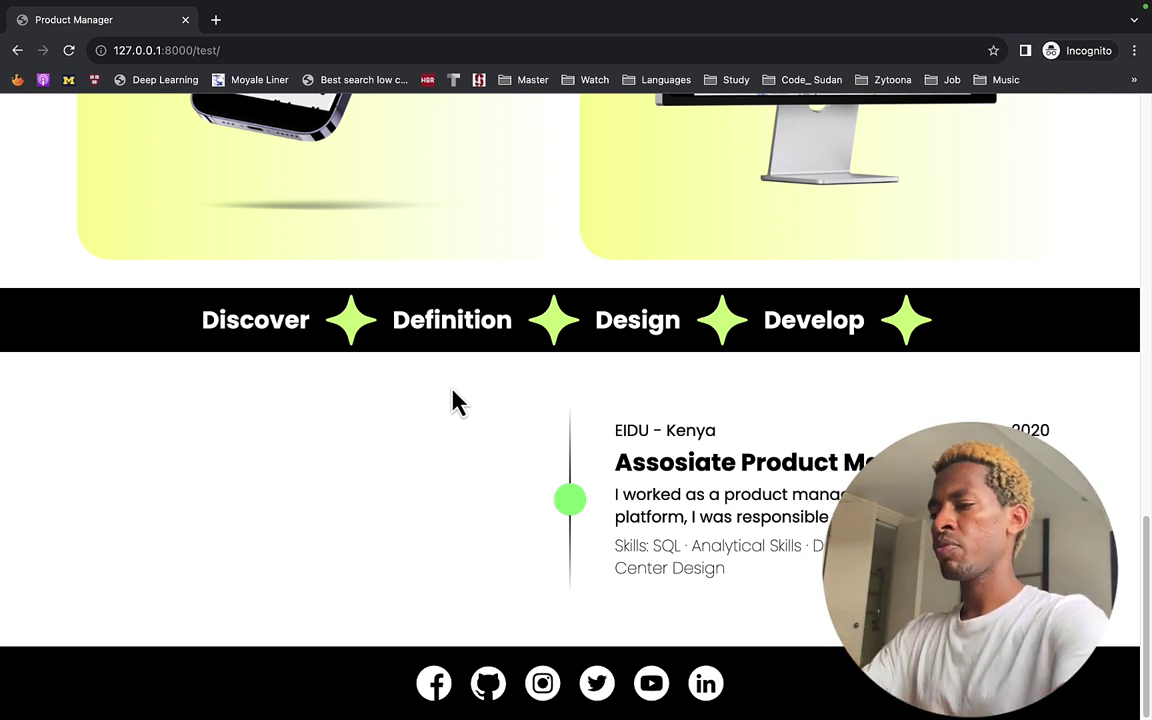
- Open the developer tools and preview the top of the page with the iPhone XR device dimensions
{"action": "key", "text": "super+alt+i"}
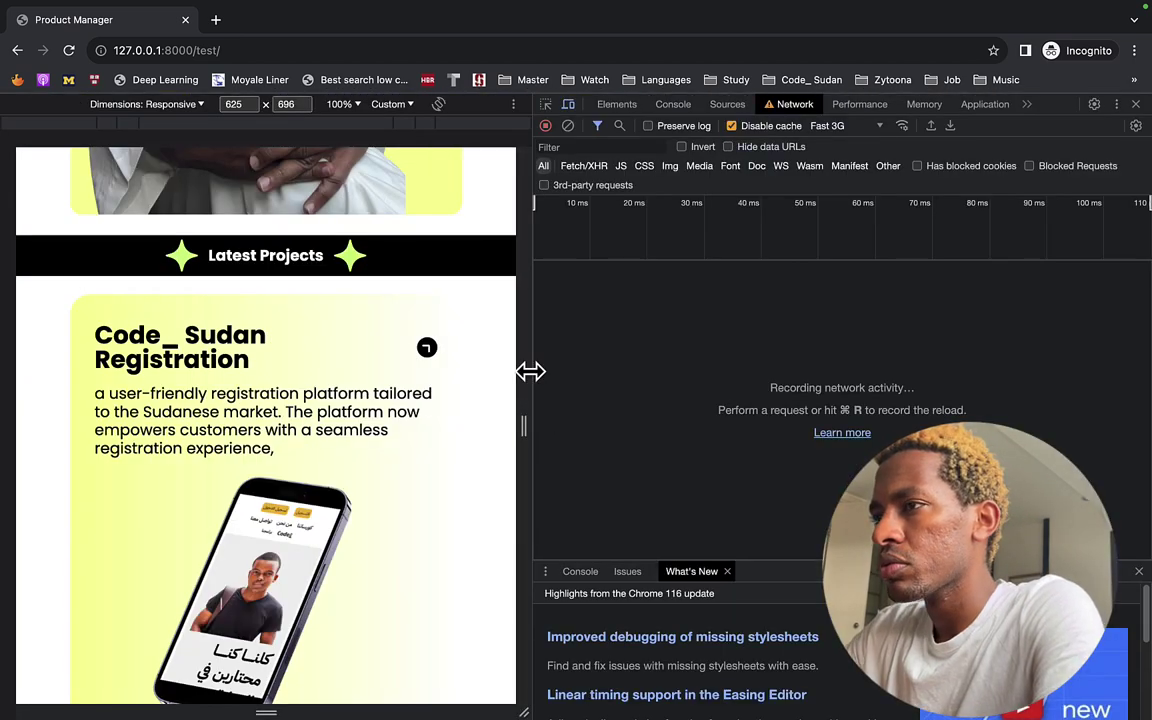
{"action": "left_click", "coordinate": [198, 105]}
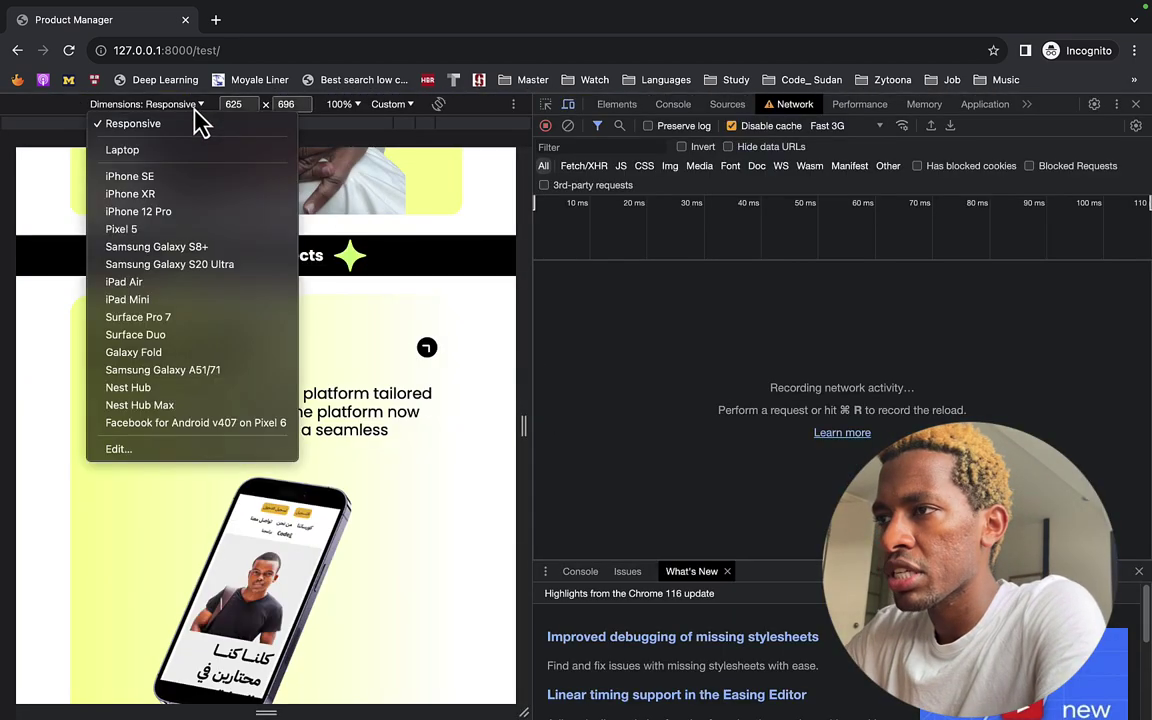
{"action": "left_click", "coordinate": [193, 196]}
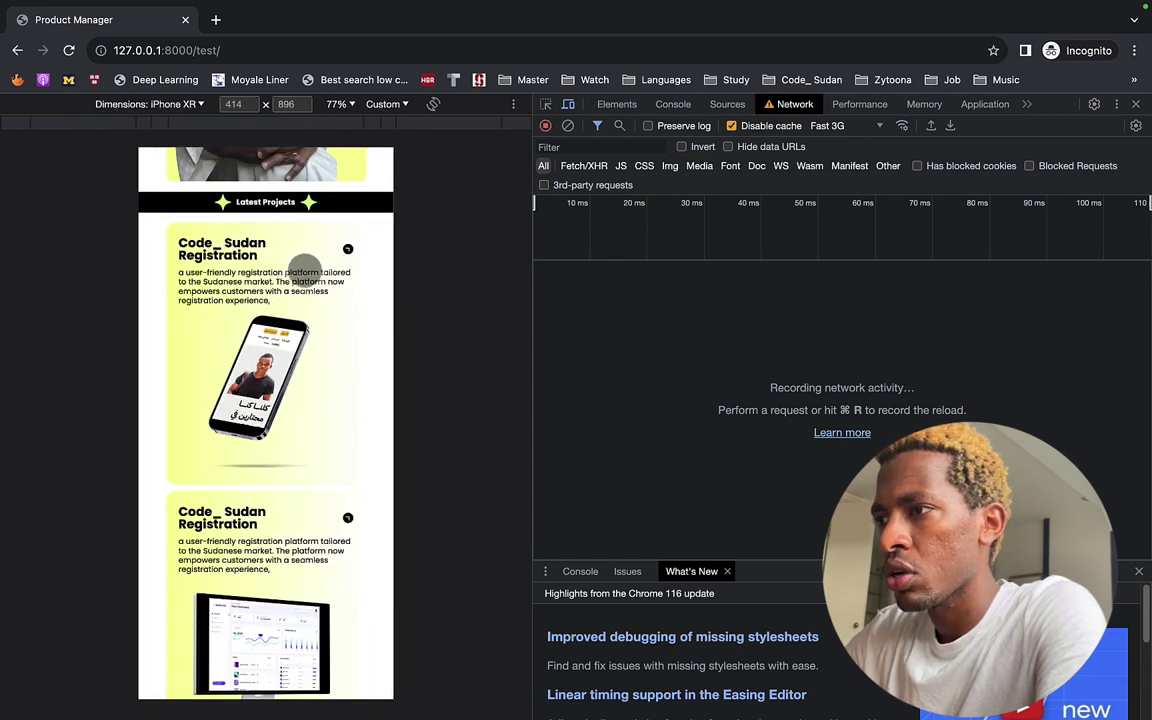
{"action": "scroll", "coordinate": [309, 264], "scroll_direction": "up", "scroll_amount": 5}
{"action": "left_click_drag", "start_coordinate": [533, 272], "coordinate": [533, 272]}
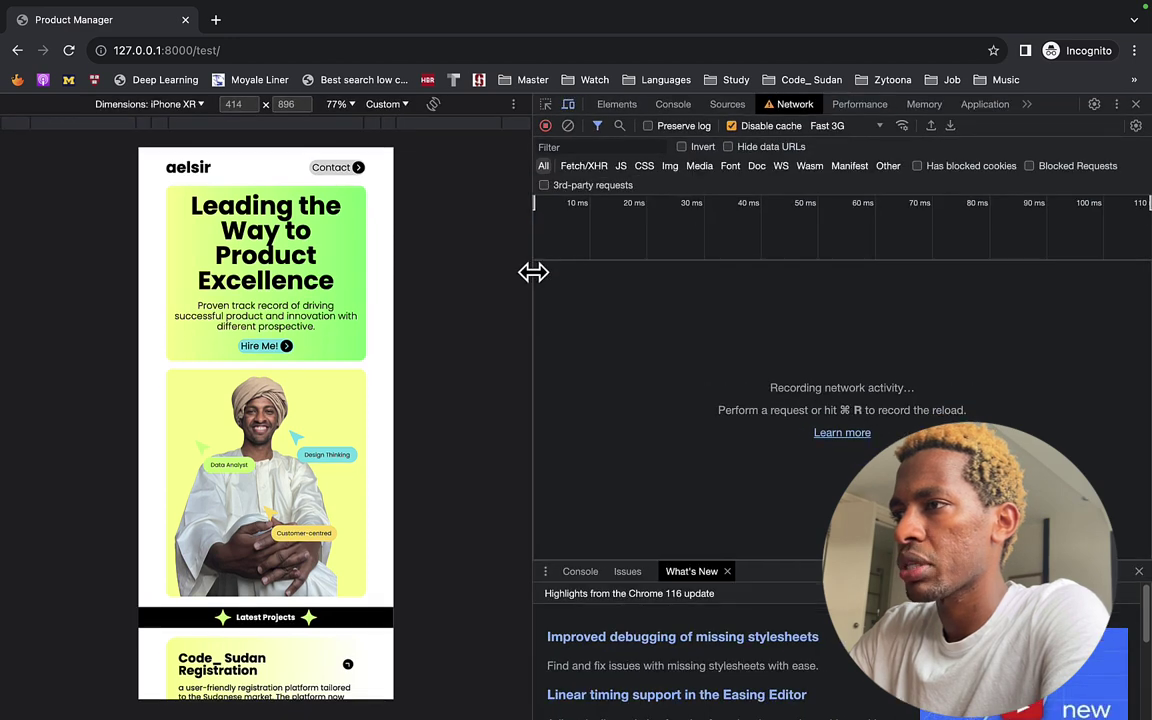
- Set the device preview zoom to 100% and review the mobile layout from the hero to the project cards
{"action": "left_click", "coordinate": [338, 105]}
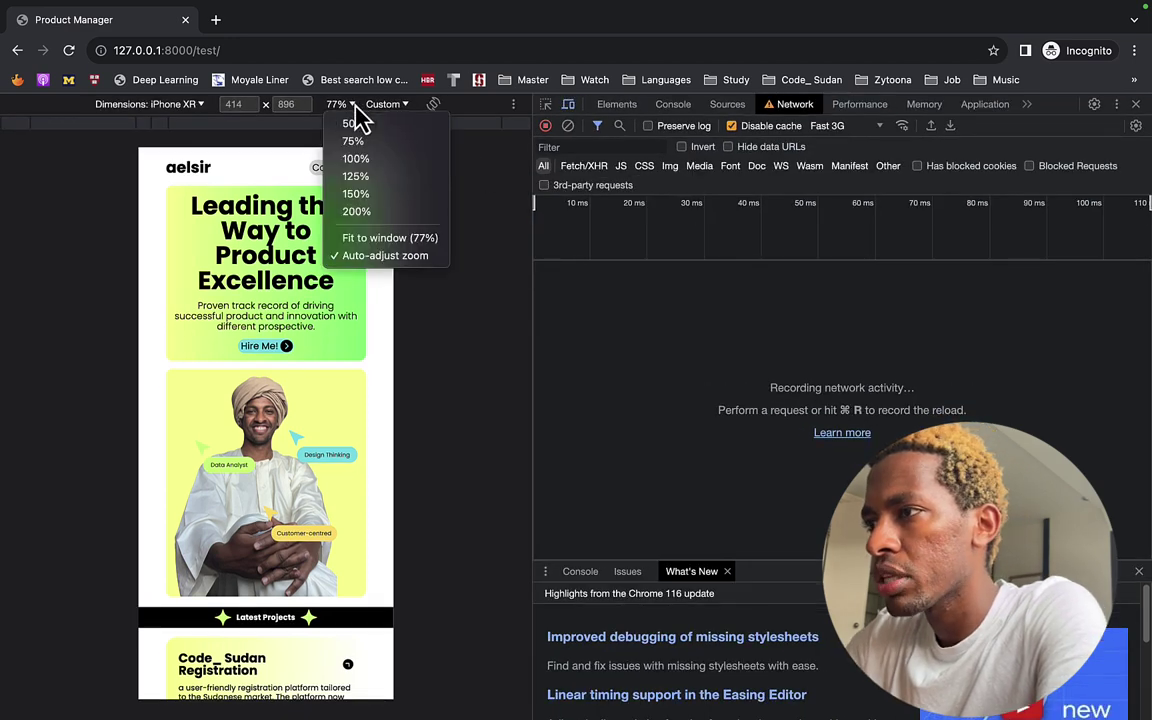
{"action": "left_click", "coordinate": [368, 159]}
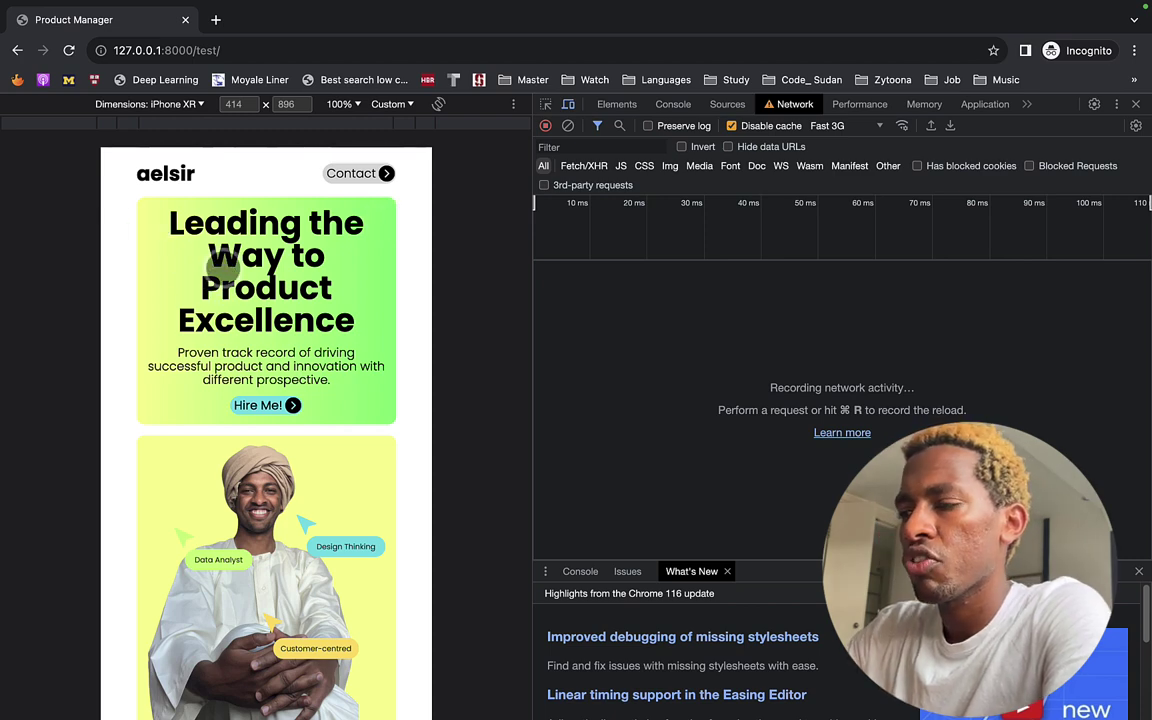
{"action": "scroll", "coordinate": [283, 258], "scroll_direction": "down", "scroll_amount": 2}
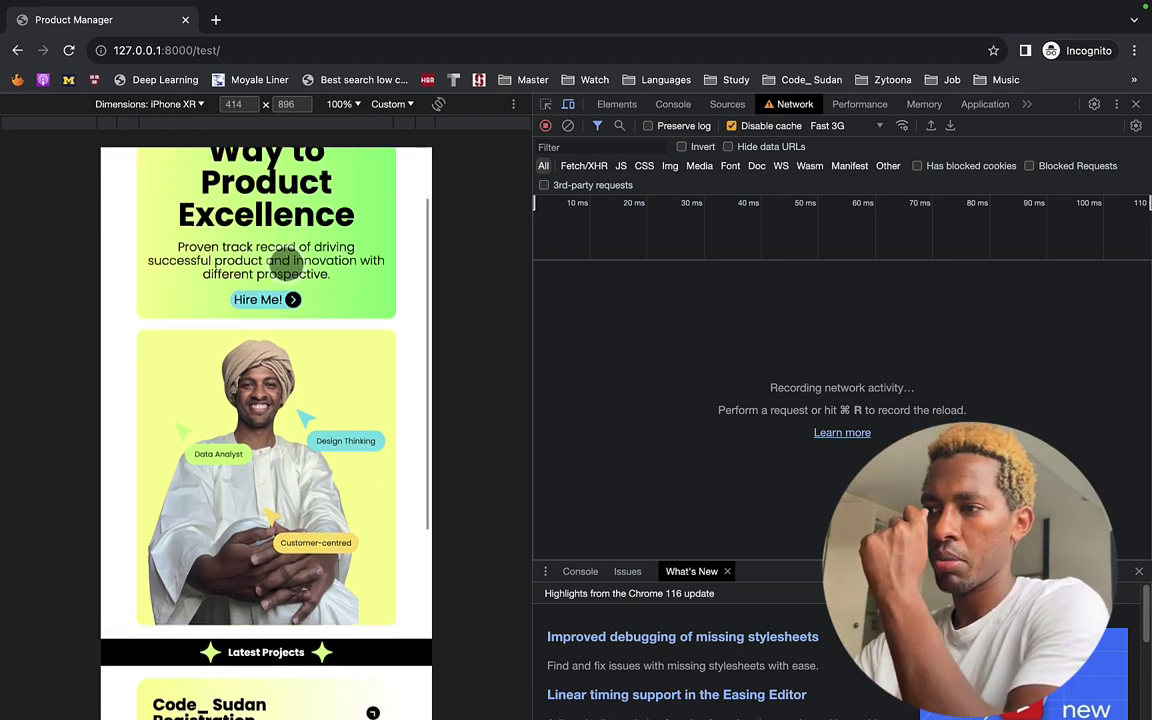
{"action": "scroll", "coordinate": [285, 258], "scroll_direction": "down", "scroll_amount": 7}
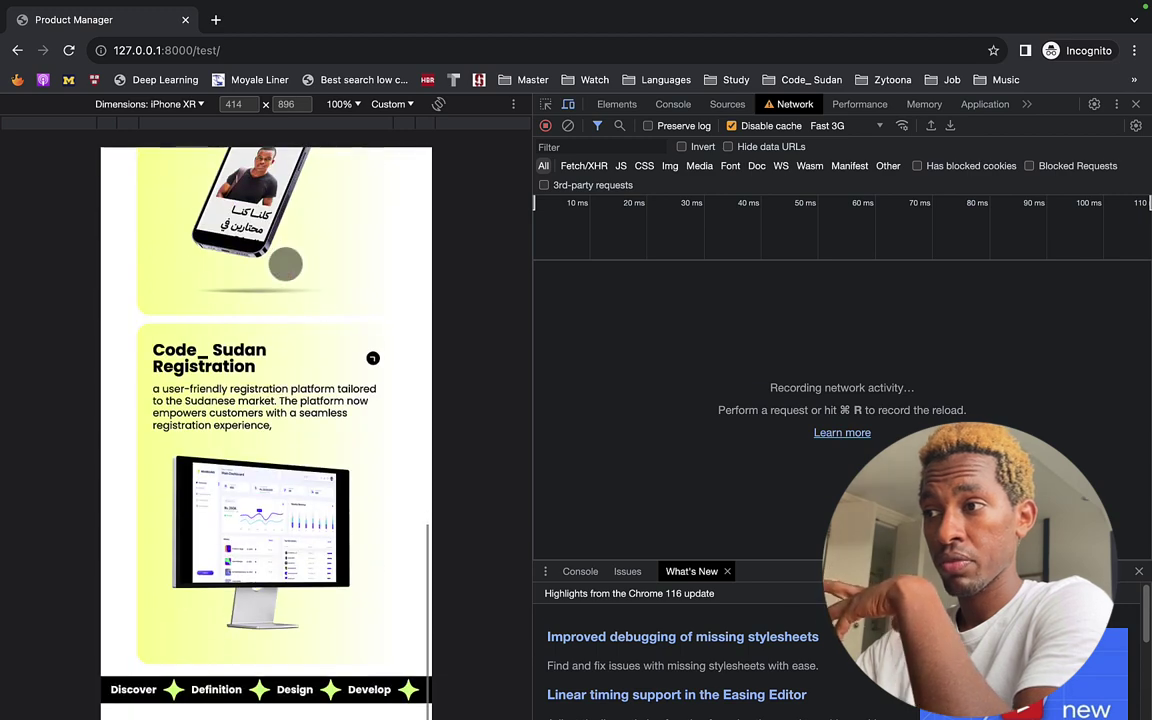
{"action": "scroll", "coordinate": [340, 470], "scroll_direction": "up", "scroll_amount": 1}
{"action": "scroll", "coordinate": [372, 578], "scroll_direction": "down", "scroll_amount": 1}
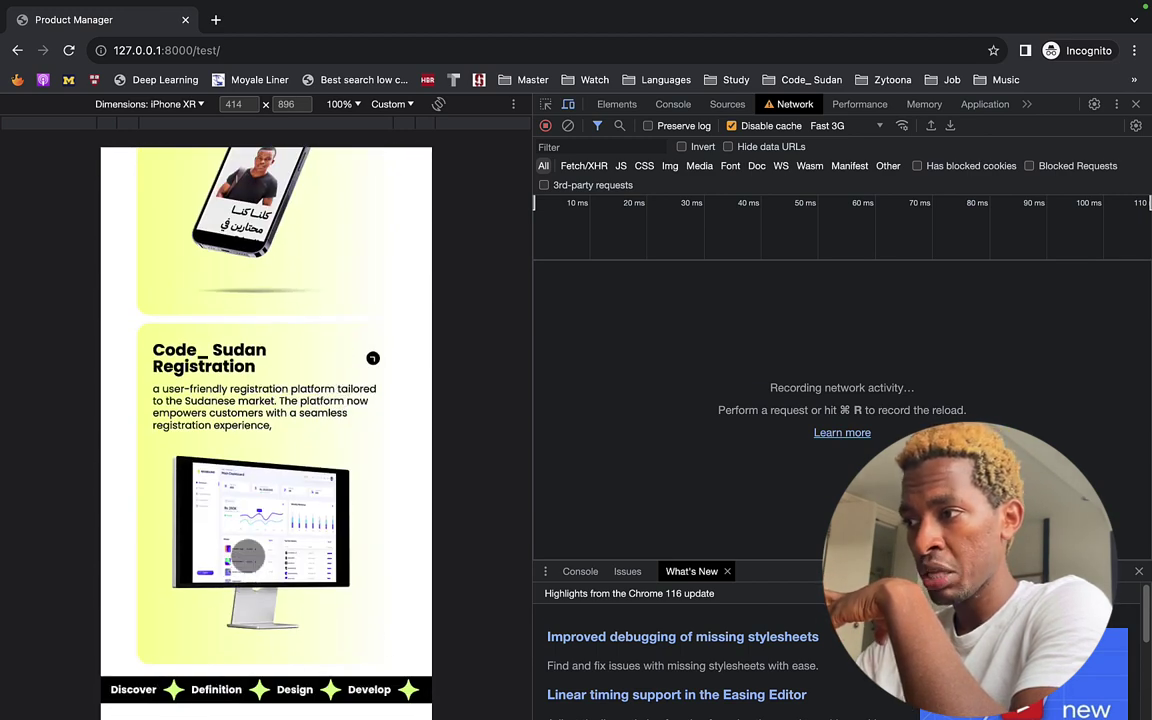
- Reload the page under Fast 3G throttling and review the mobile project cards as its resources load
{"action": "key", "text": "super+r"}
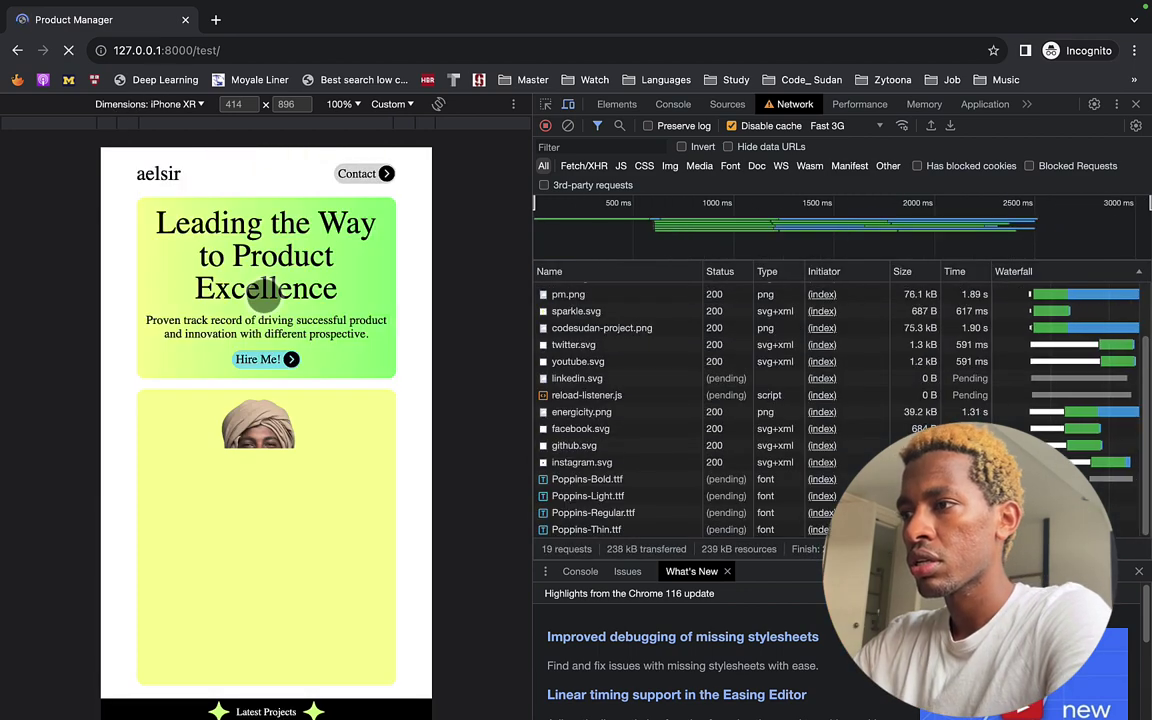
{"action": "scroll", "coordinate": [301, 338], "scroll_direction": "down", "scroll_amount": 3}
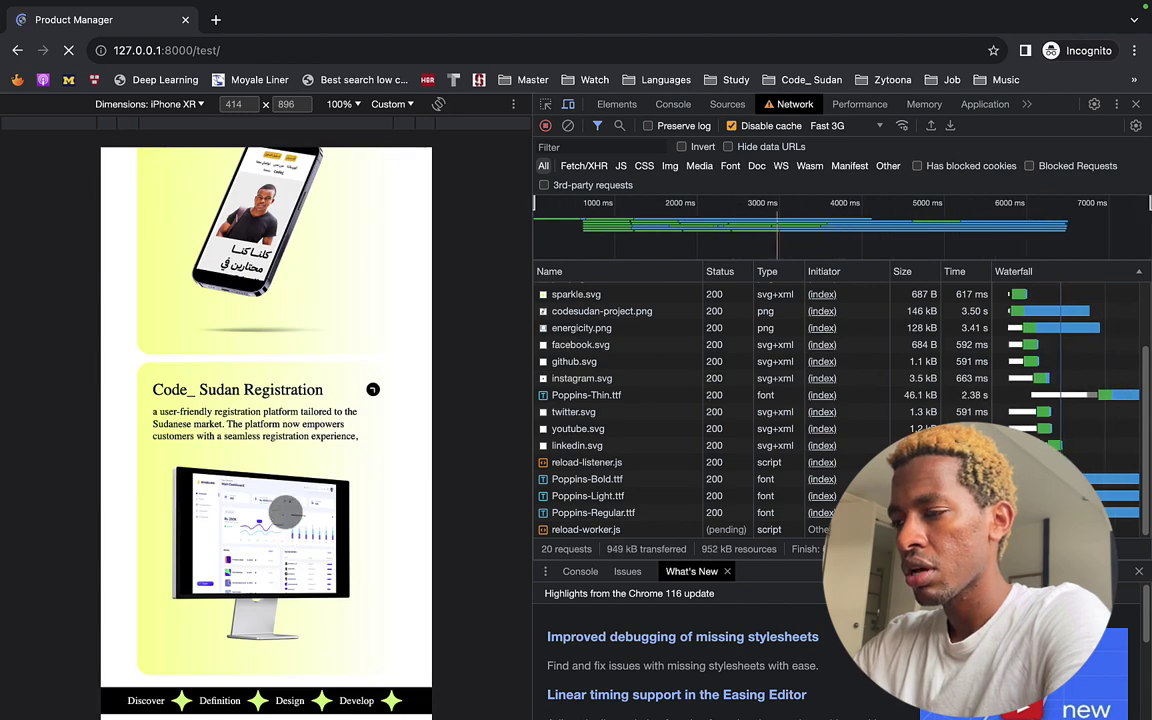
{"action": "key", "text": "super+Tab"}
{"action": "scroll", "coordinate": [357, 489], "scroll_direction": "up", "scroll_amount": 8}
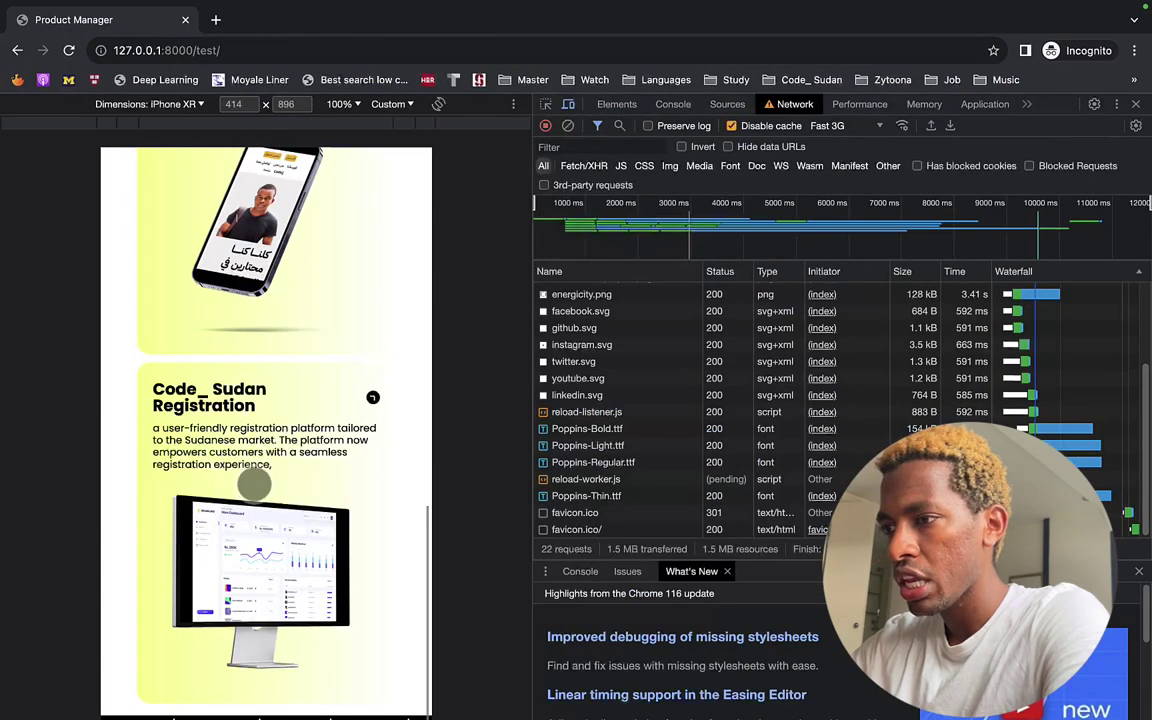
{"action": "left_click_drag", "start_coordinate": [254, 484], "coordinate": [243, 440]}
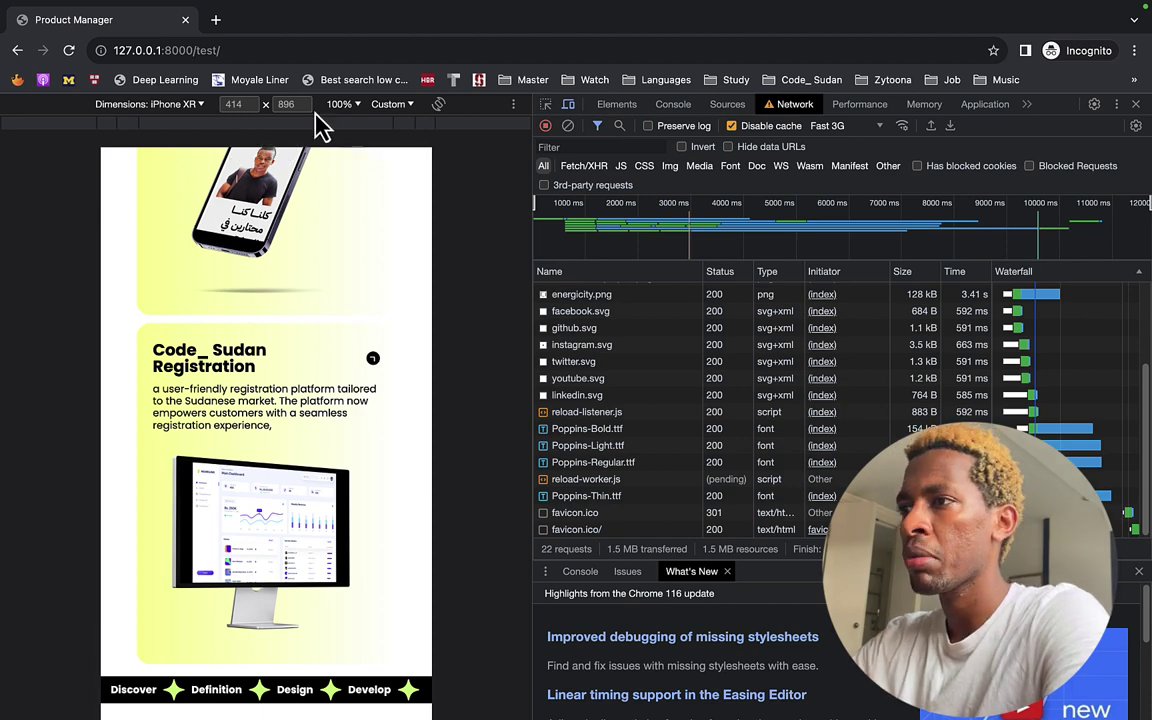
- Switch the preview to Responsive, narrow its width to 466, and review the page down to the footer
{"action": "left_click", "coordinate": [190, 105]}
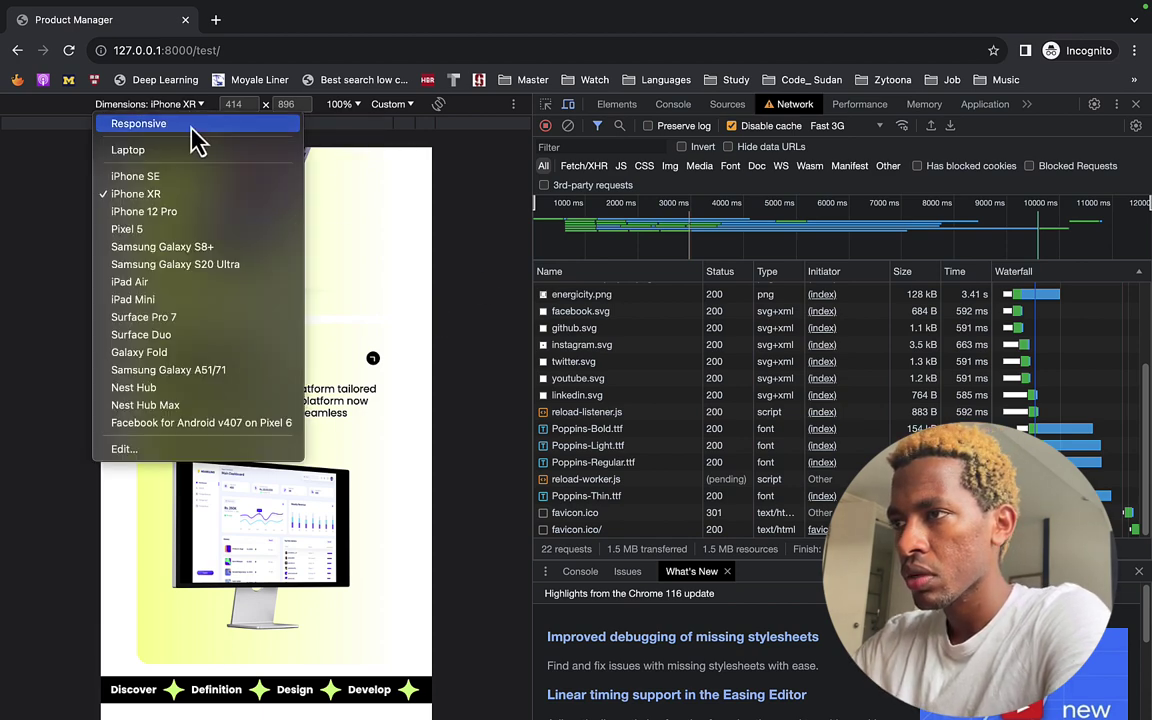
{"action": "left_click", "coordinate": [183, 126]}
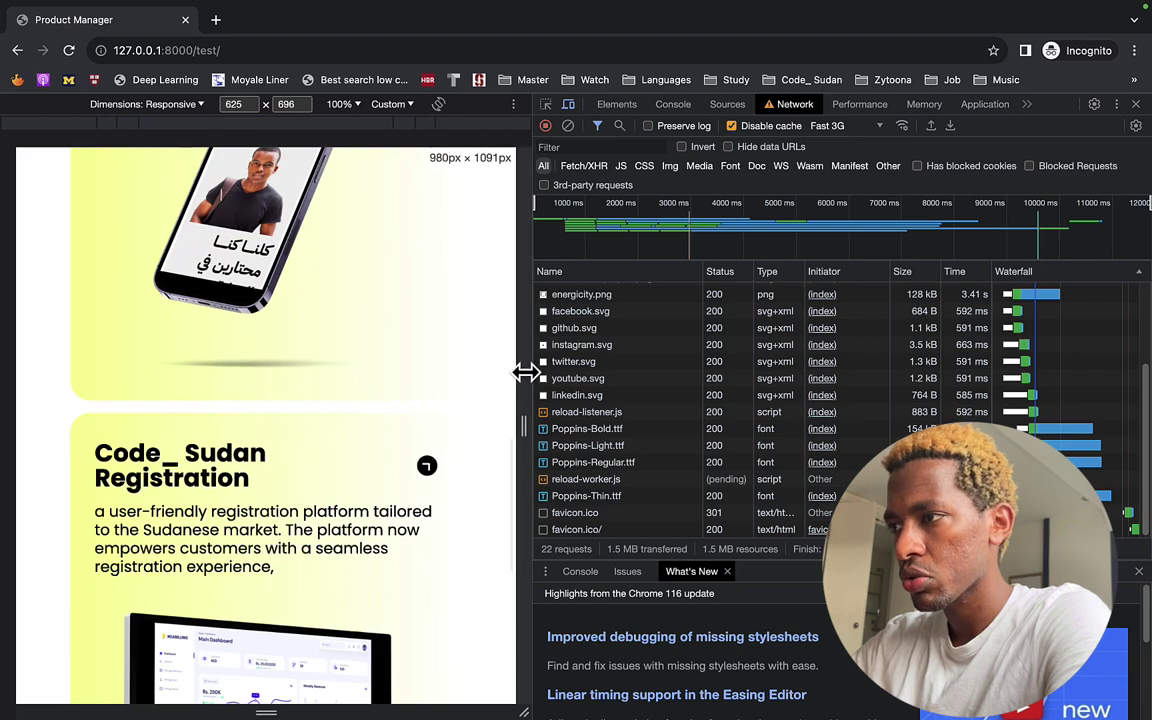
{"action": "scroll", "coordinate": [383, 308], "scroll_direction": "down", "scroll_amount": 3}
{"action": "scroll", "coordinate": [383, 308], "scroll_direction": "down", "scroll_amount": 4}
{"action": "left_click_drag", "start_coordinate": [524, 427], "coordinate": [460, 427]}
{"action": "scroll", "coordinate": [420, 425], "scroll_direction": "down", "scroll_amount": 5}
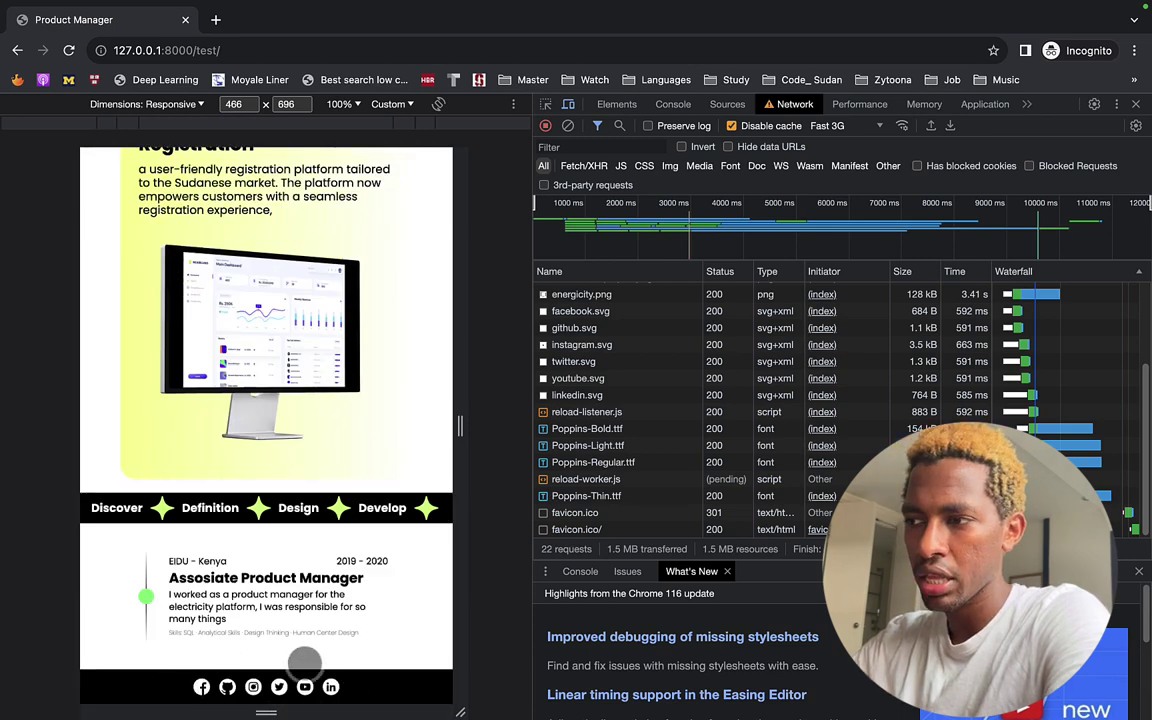
- Preview the page as iPhone XR again, return to Responsive dimensions, and close the developer tools
{"action": "left_click", "coordinate": [162, 104]}
{"action": "left_click", "coordinate": [178, 194]}
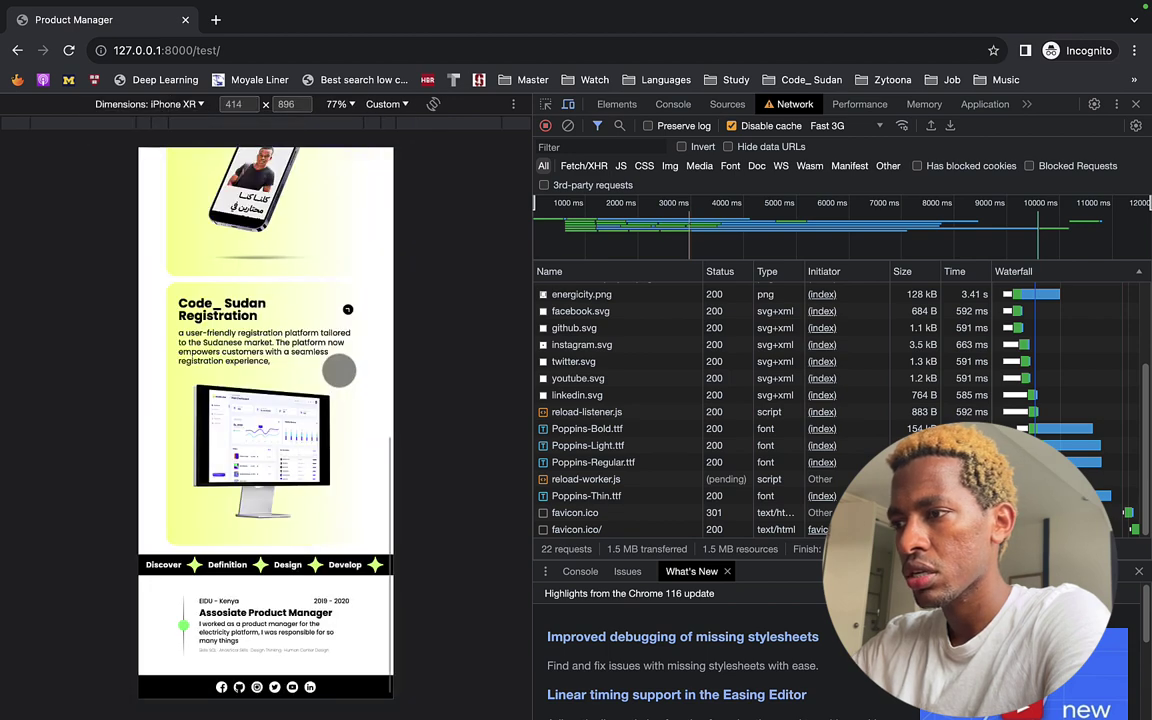
{"action": "left_click", "coordinate": [186, 110]}
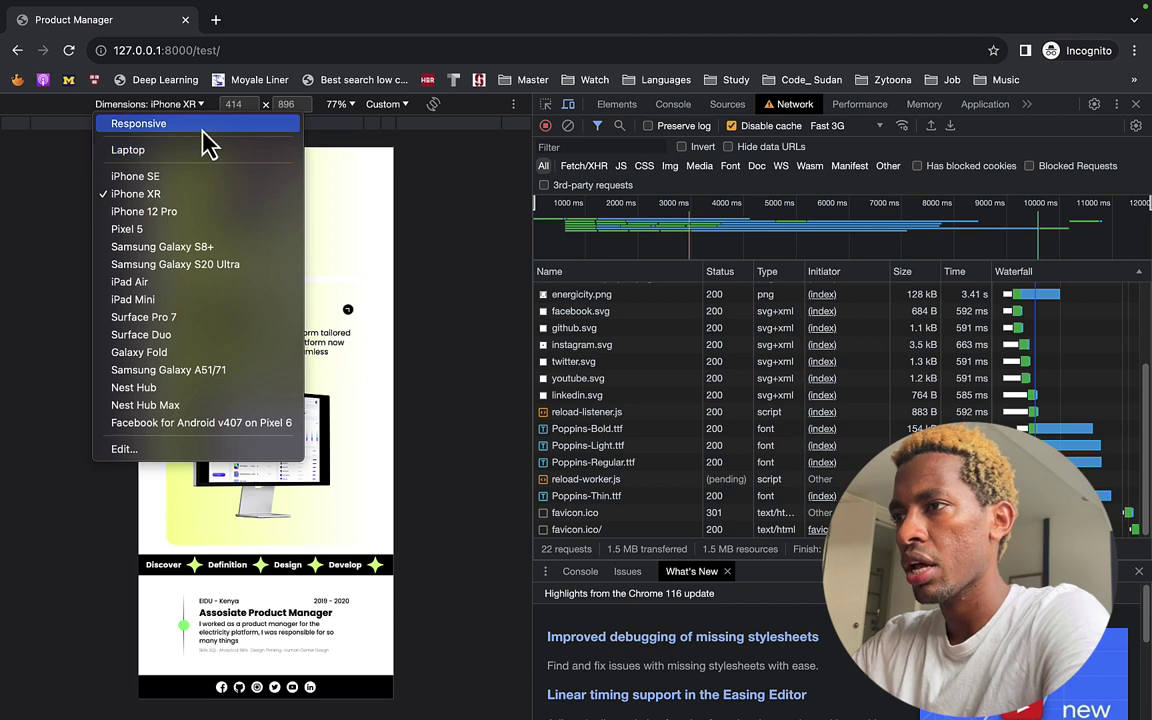
{"action": "left_click", "coordinate": [203, 125]}
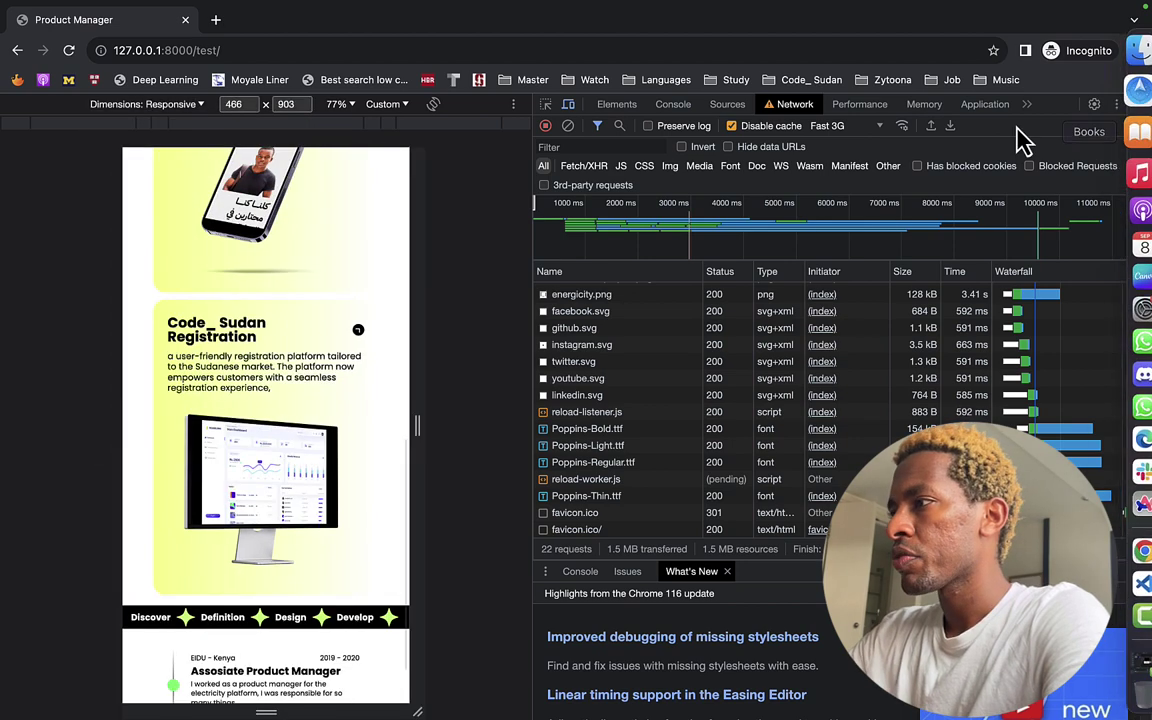
{"action": "left_click", "coordinate": [1135, 105]}
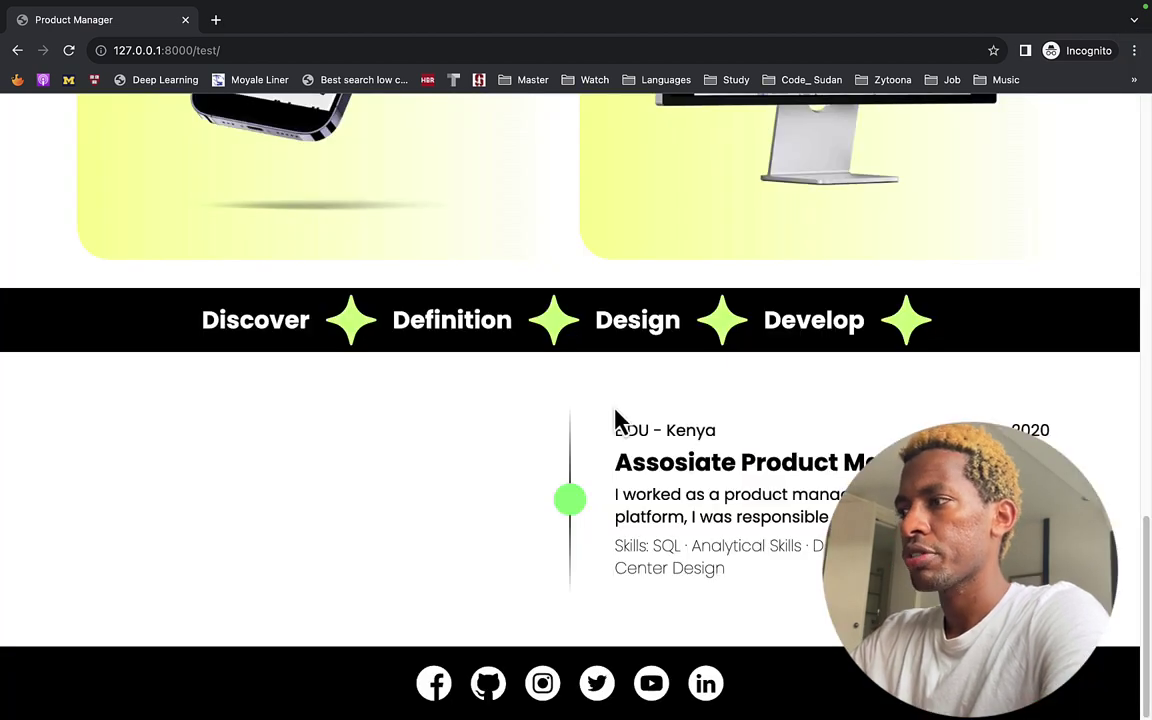
- Examine the Skills text in the experience card of test.html and return to the top of the page in Chrome
{"action": "key", "text": "super+Tab"}
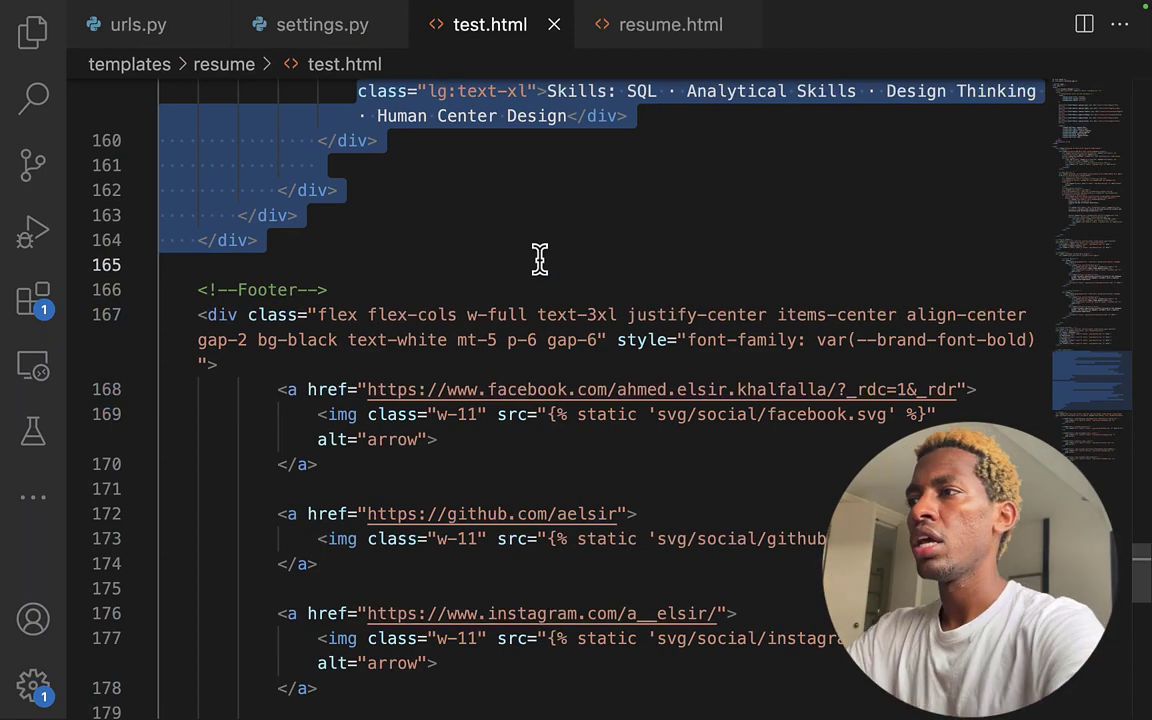
{"action": "scroll", "coordinate": [540, 265], "scroll_direction": "up", "scroll_amount": 4}
{"action": "left_click", "coordinate": [617, 342]}
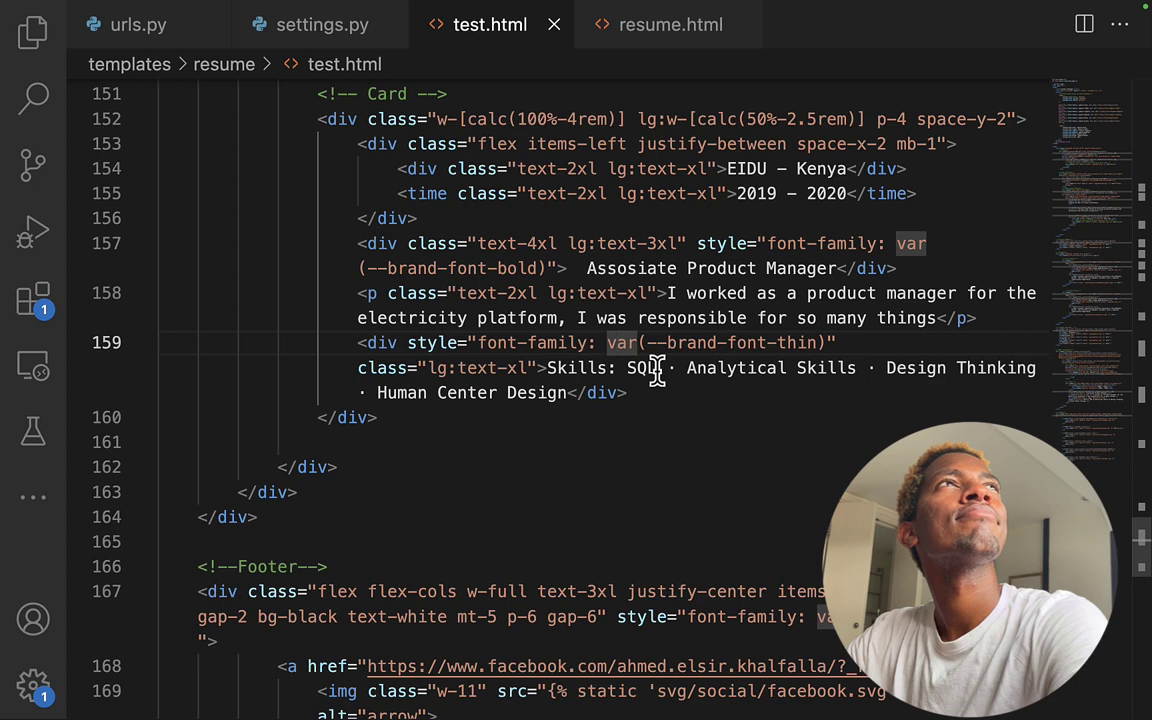
{"action": "left_click", "coordinate": [560, 368]}
{"action": "left_click_drag", "start_coordinate": [549, 368], "coordinate": [568, 397]}
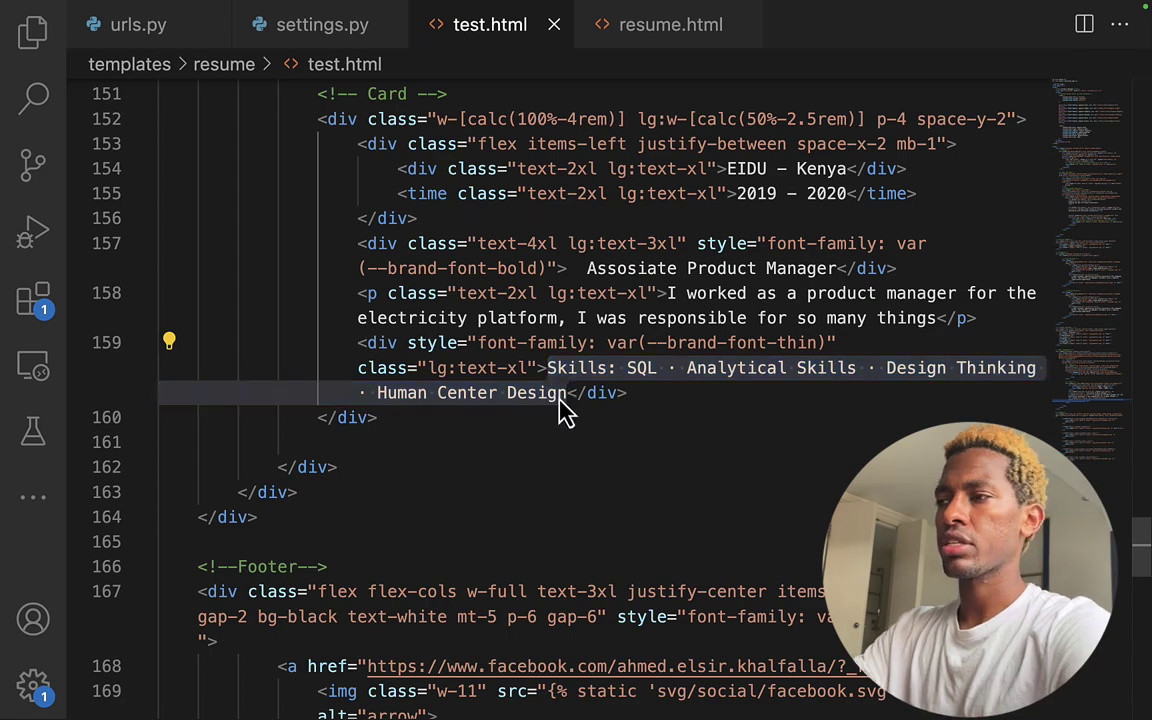
{"action": "key", "text": "super+Tab"}
{"action": "scroll", "coordinate": [576, 252], "scroll_direction": "up", "scroll_amount": 15}
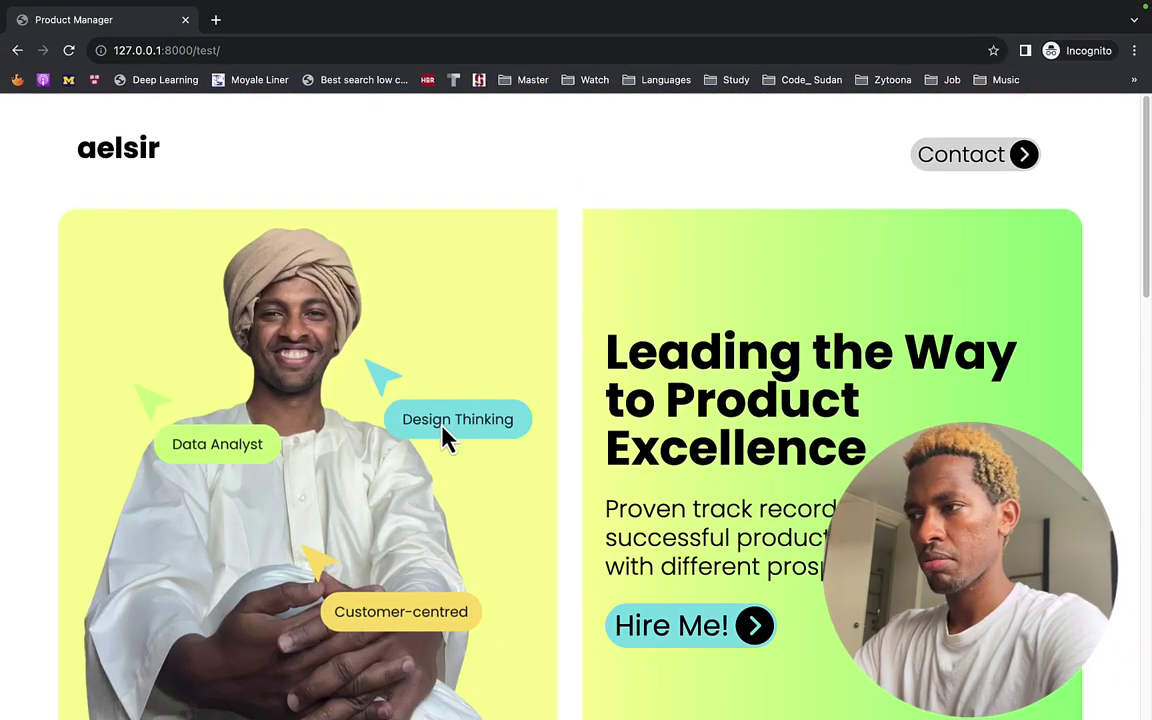
- Open 127.0.0.1:8000/pm in a new browser tab
{"action": "left_click", "coordinate": [215, 19]}
{"action": "type", "text": "12"}
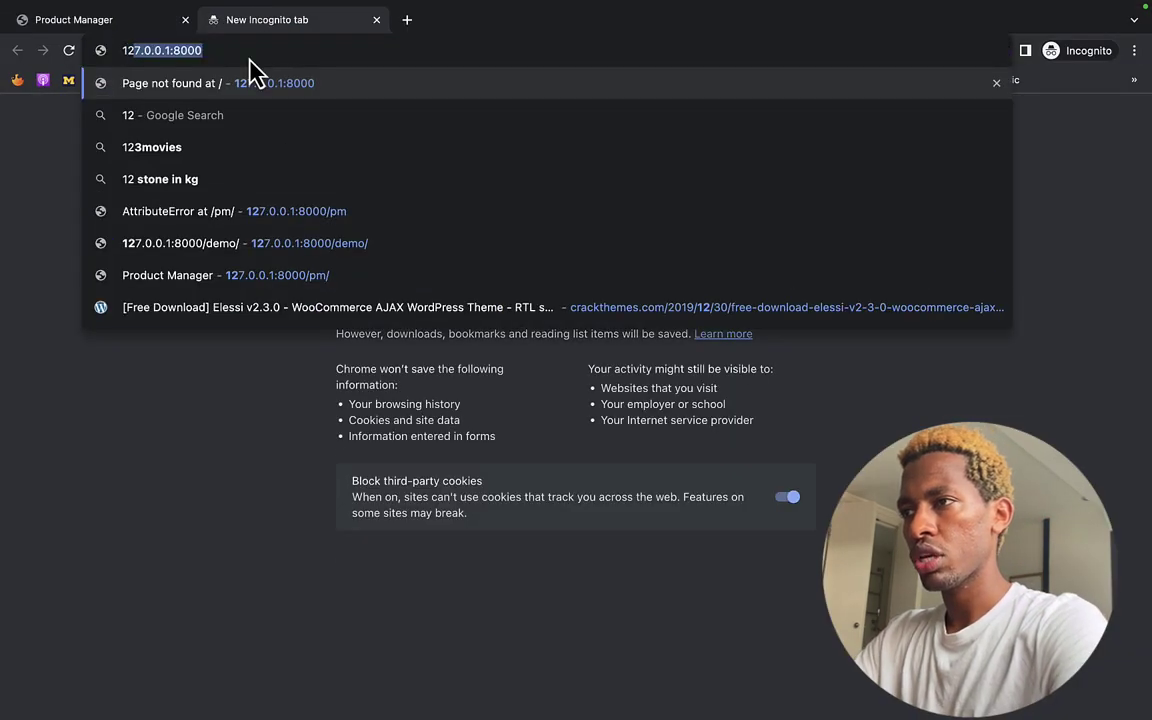
{"action": "key", "text": "Right"}
{"action": "type", "text": "/pm"}
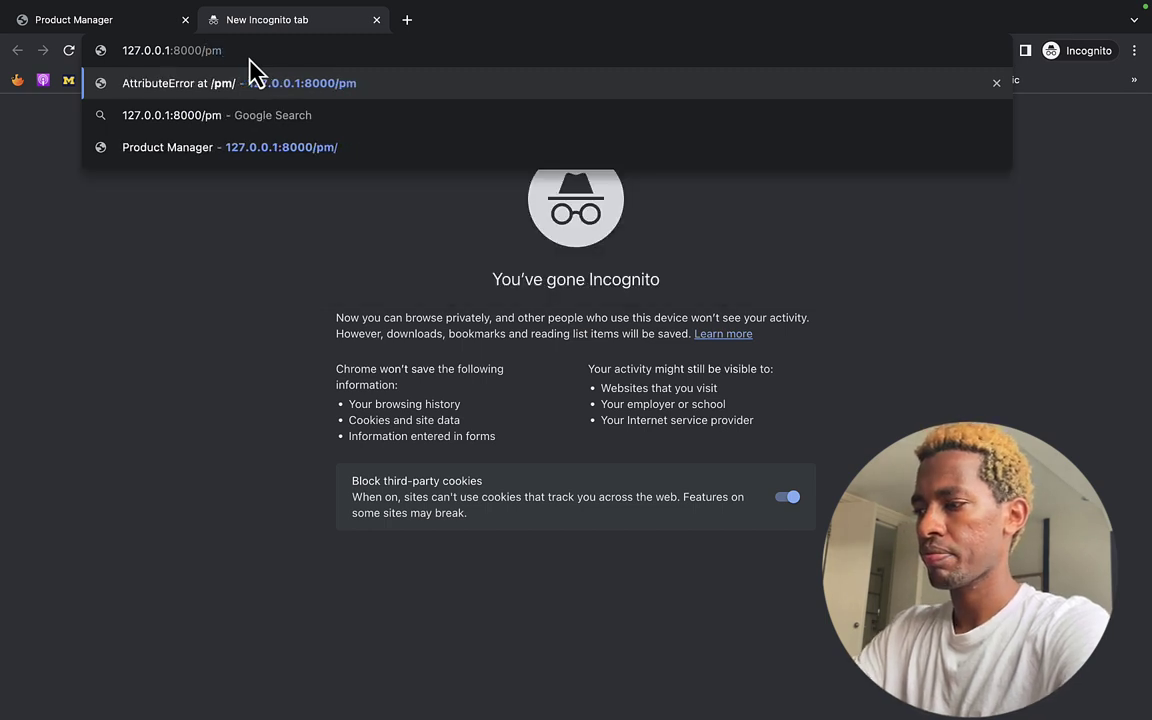
{"action": "key", "text": "Return"}
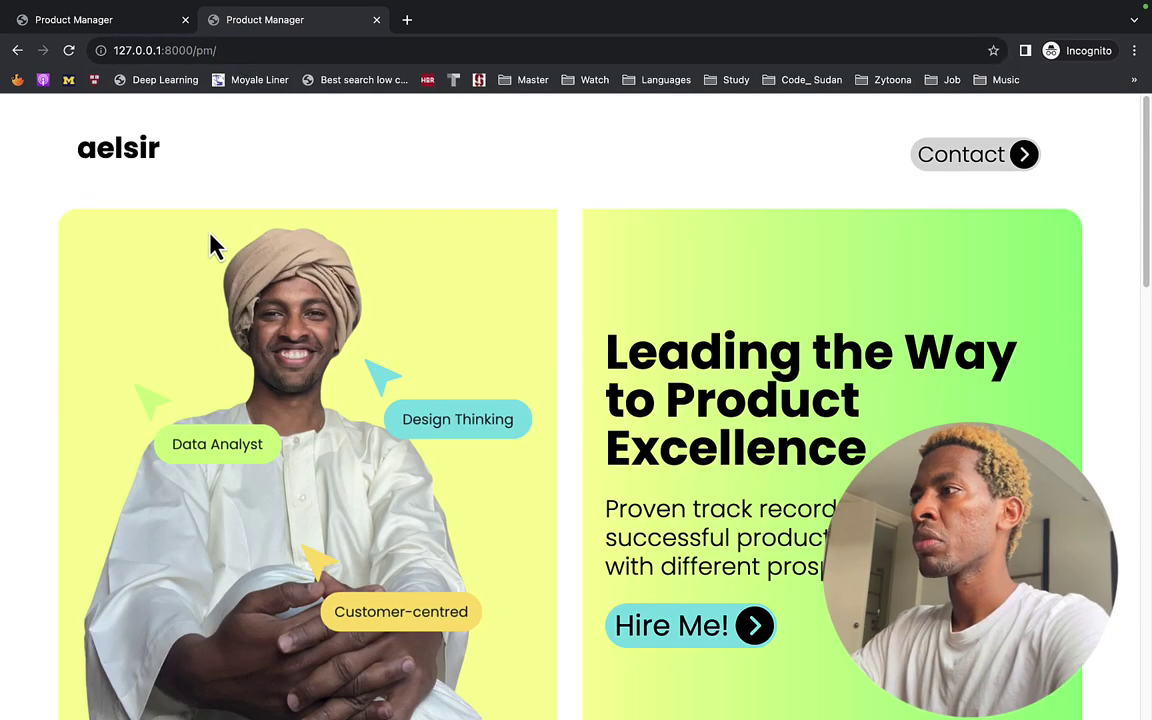
- Compare the hero sections of the /test/ and /pm/ pages by alternating between their tabs
{"action": "left_click", "coordinate": [96, 22]}
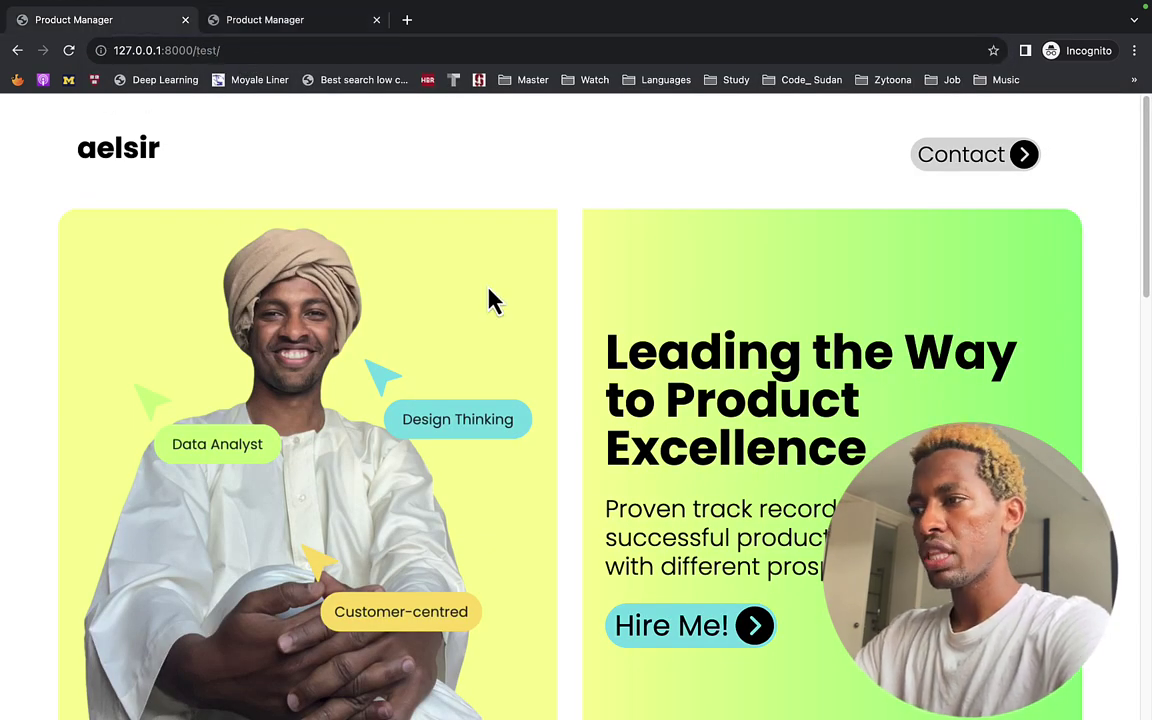
{"action": "left_click", "coordinate": [275, 22]}
{"action": "left_click", "coordinate": [124, 28]}
{"action": "left_click", "coordinate": [244, 28]}
{"action": "left_click", "coordinate": [167, 28]}
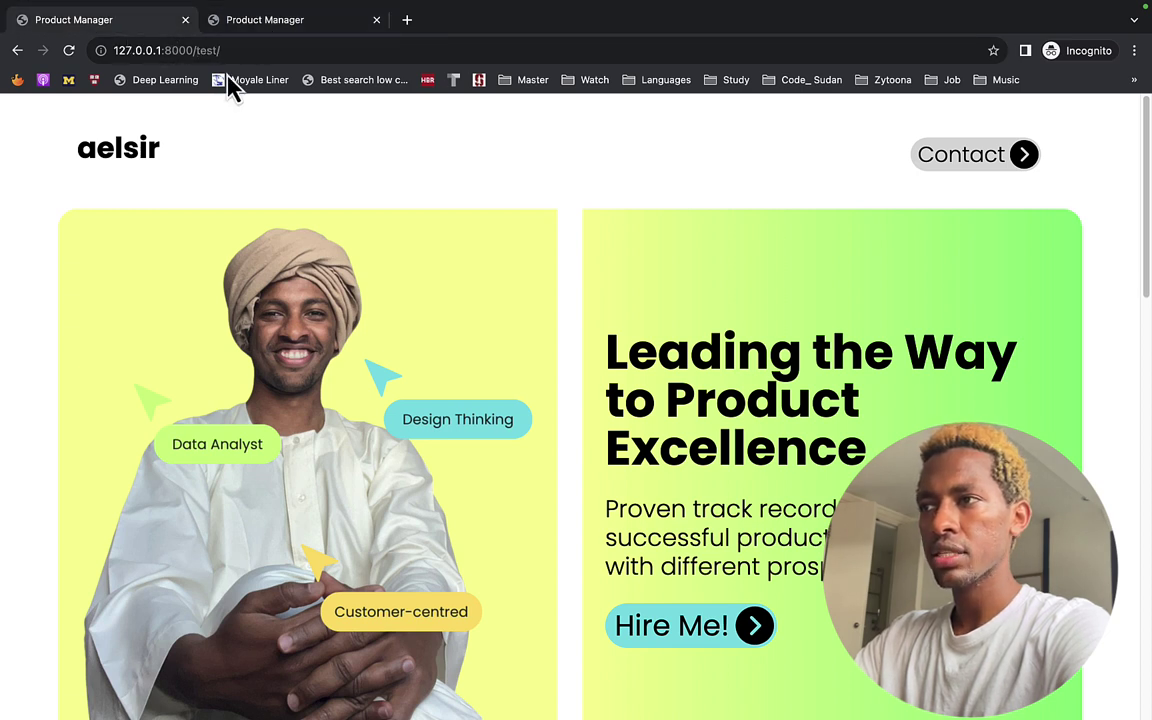
{"action": "left_click", "coordinate": [257, 30]}
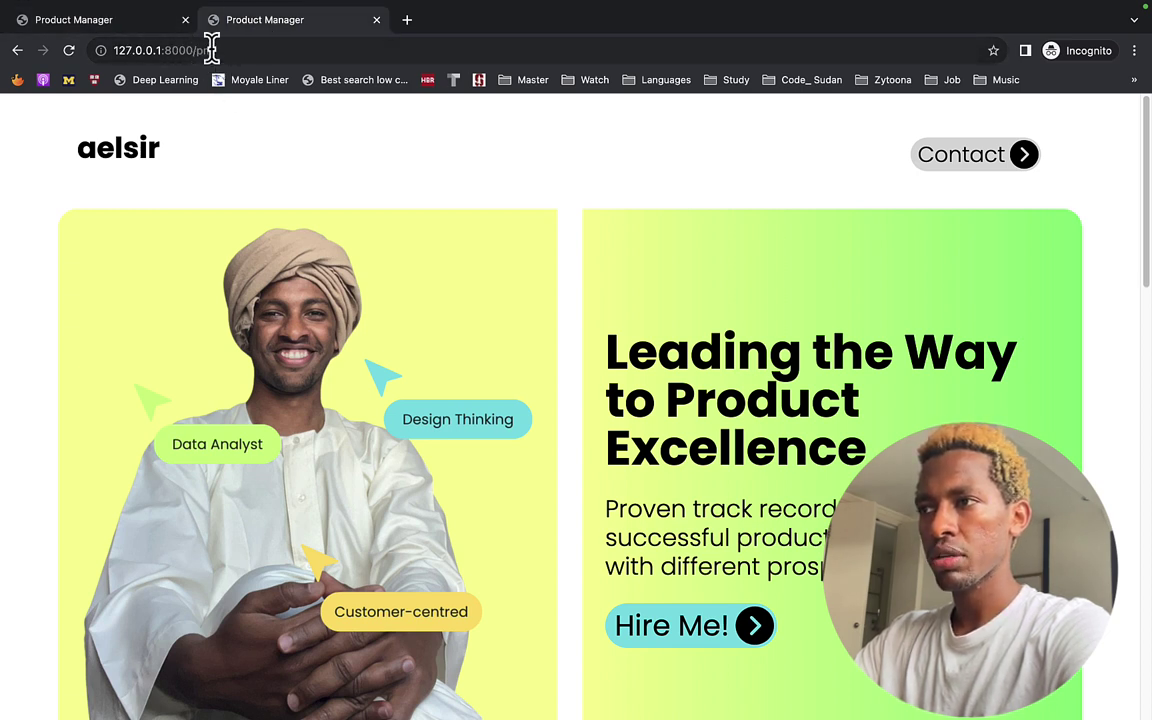
{"action": "left_click", "coordinate": [140, 25]}
{"action": "left_click", "coordinate": [232, 30]}
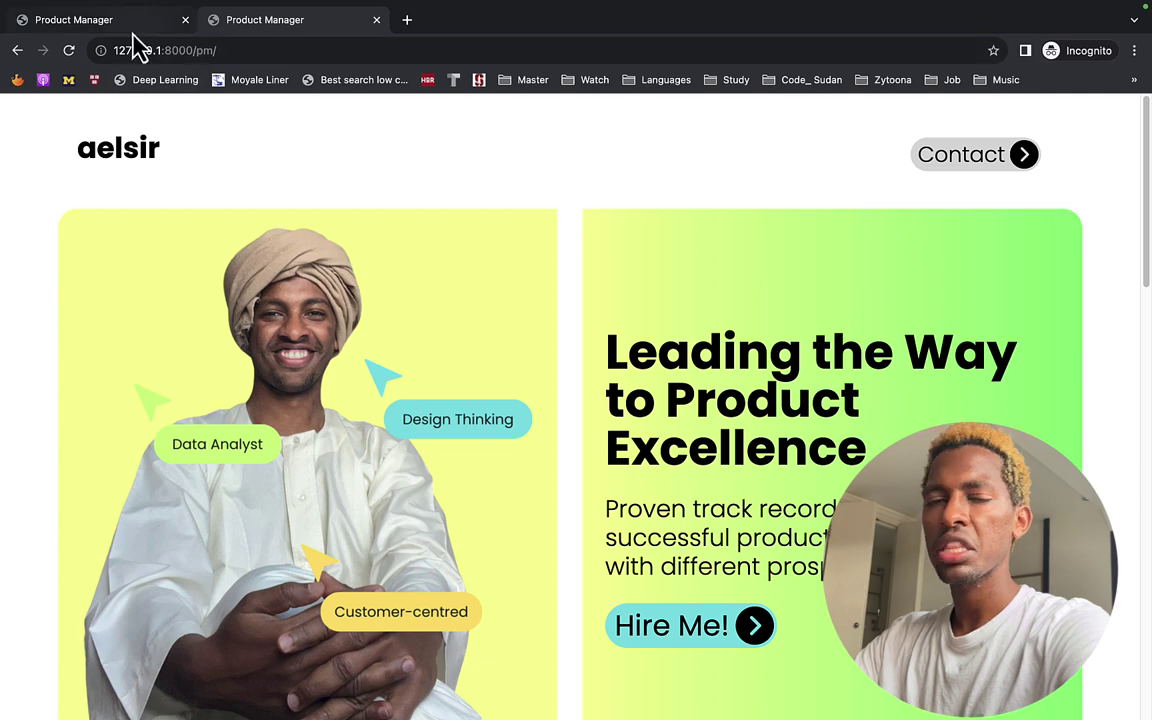
- Review the /pm/ page down to its experience timeline and footer, and return to the /test/ page
{"action": "scroll", "coordinate": [437, 257], "scroll_direction": "down", "scroll_amount": 15}
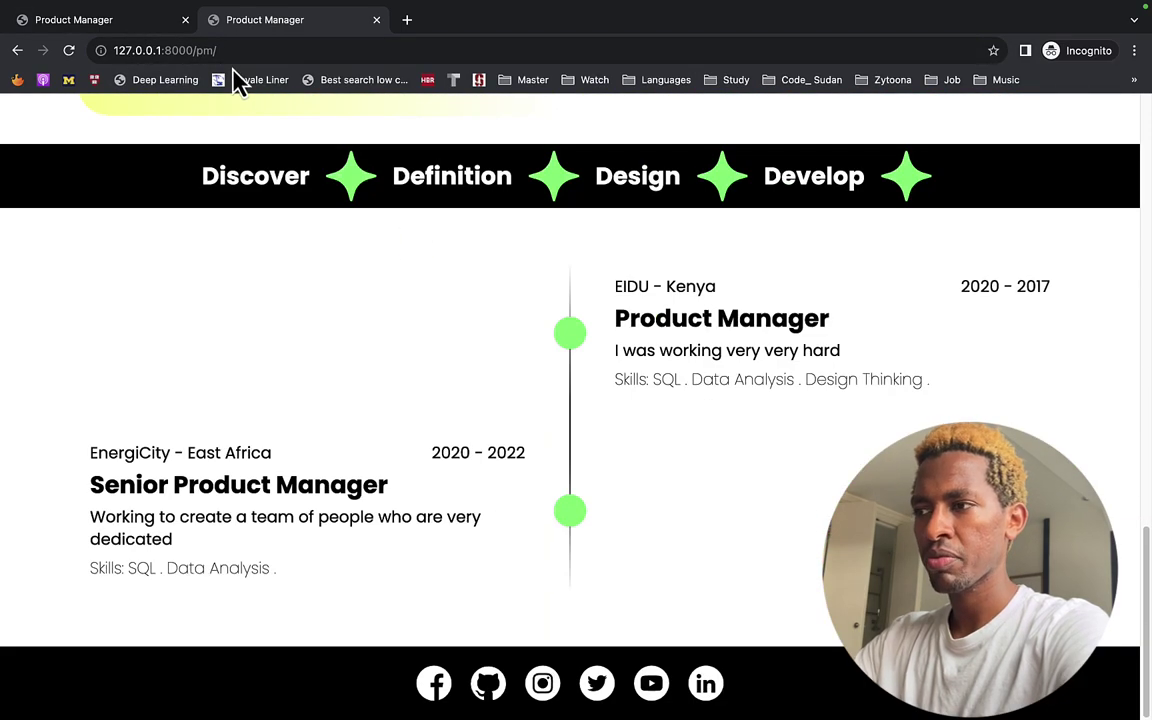
{"action": "scroll", "coordinate": [416, 283], "scroll_direction": "up", "scroll_amount": 10}
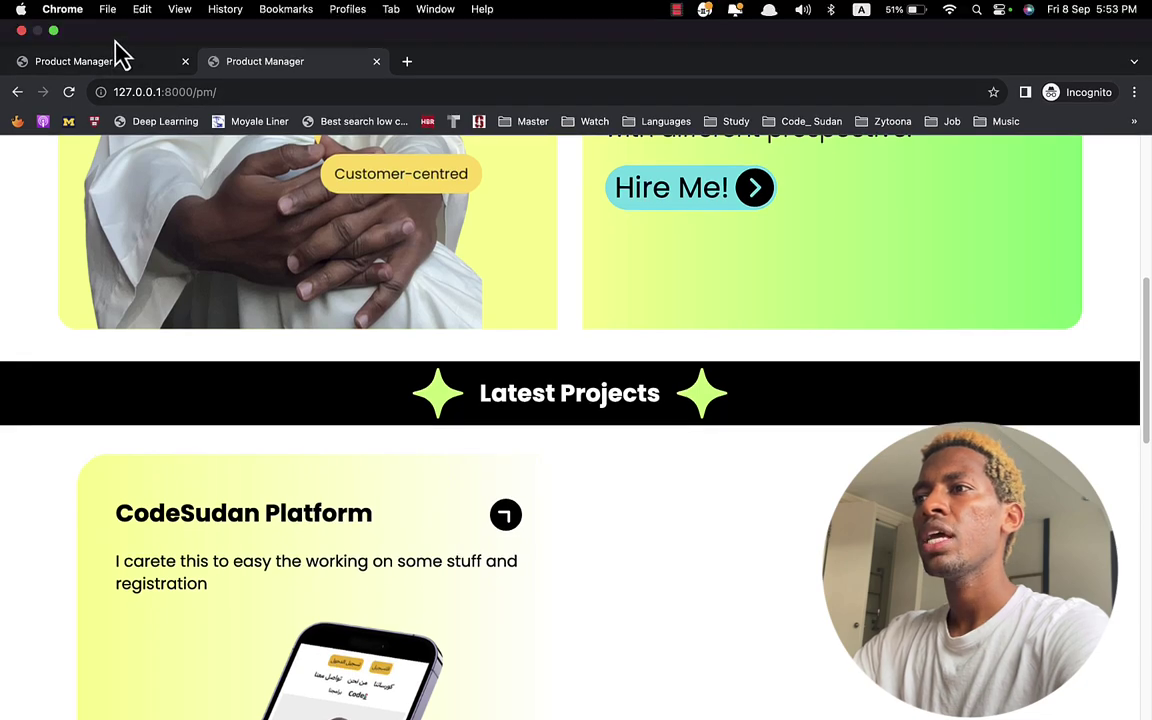
{"action": "left_click", "coordinate": [115, 60]}
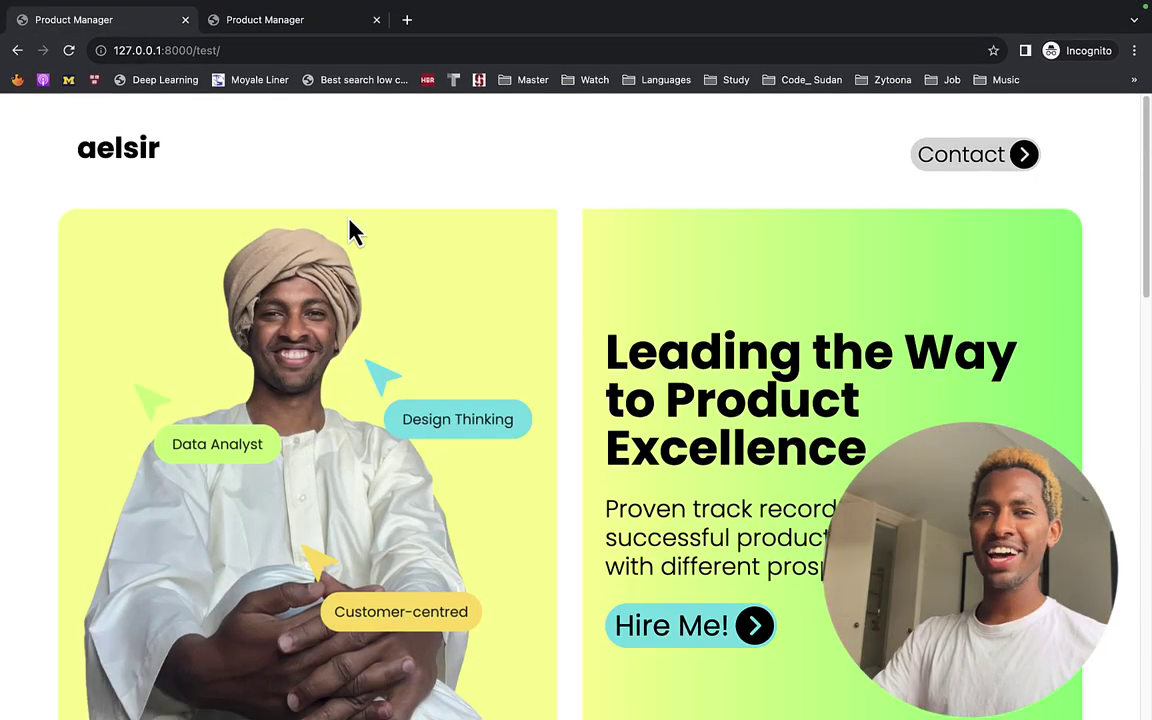
- Switch to the code editor and examine the head styles, font definitions and navbar markup in resume.html
{"action": "key", "text": "ctrl+Left"}
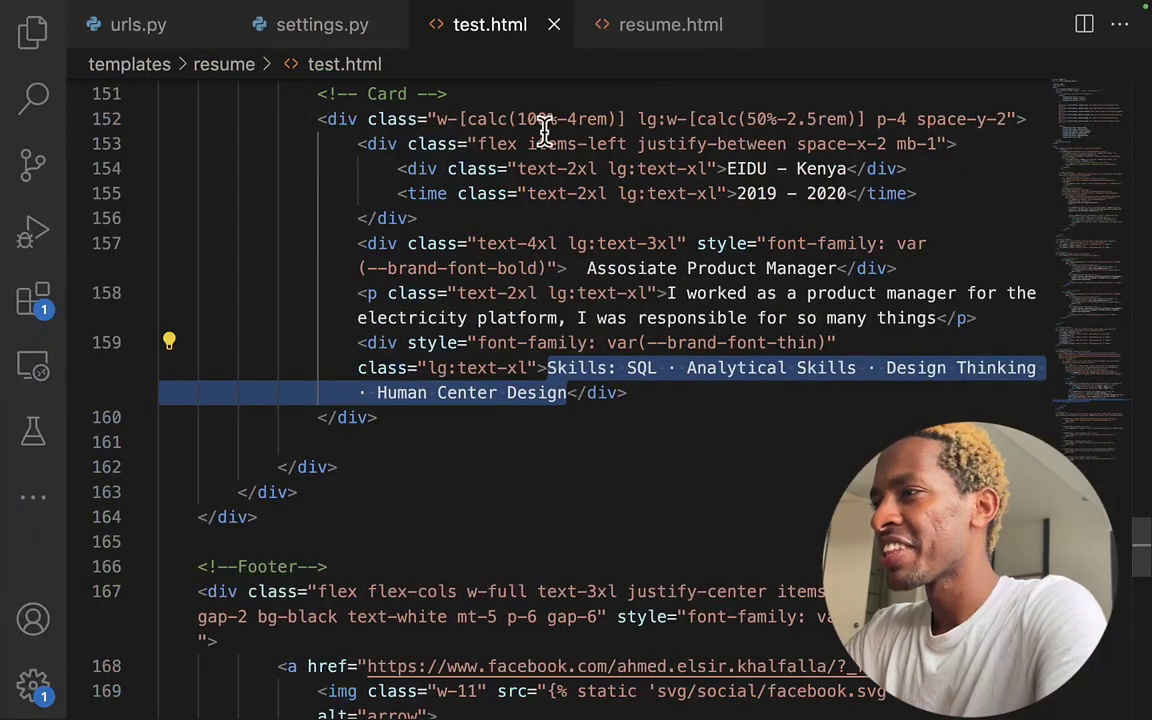
{"action": "left_click", "coordinate": [648, 28]}
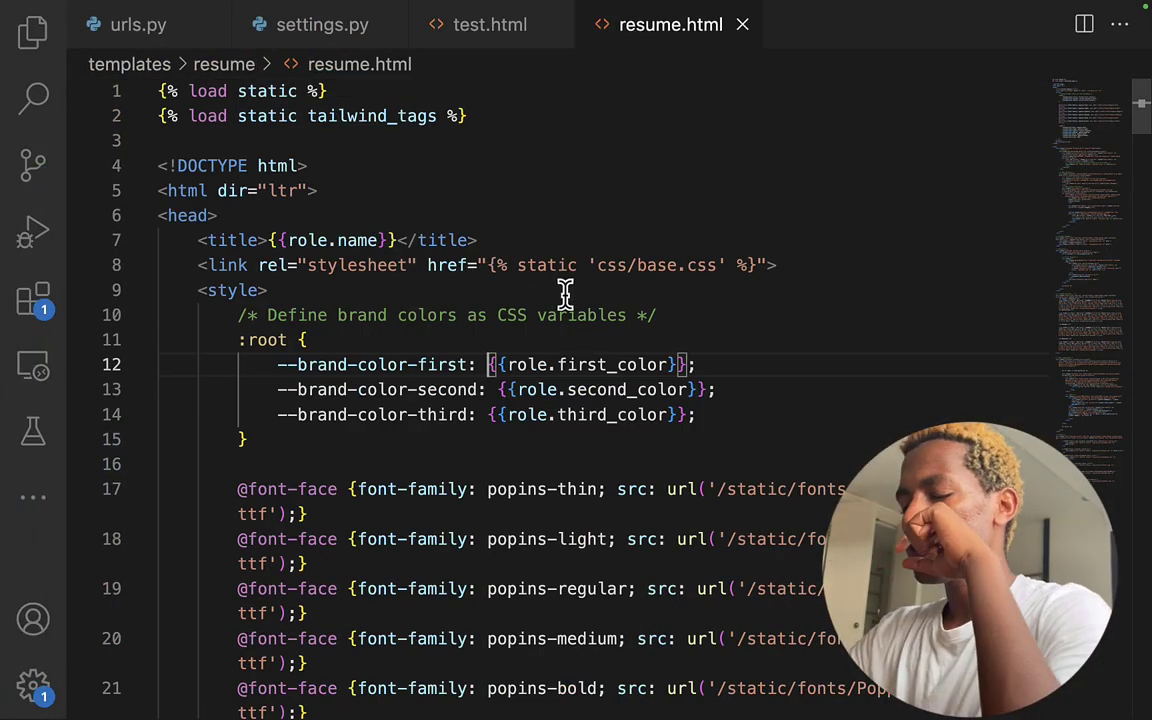
{"action": "scroll", "coordinate": [519, 318], "scroll_direction": "down", "scroll_amount": 14}
{"action": "scroll", "coordinate": [545, 282], "scroll_direction": "up", "scroll_amount": 5}
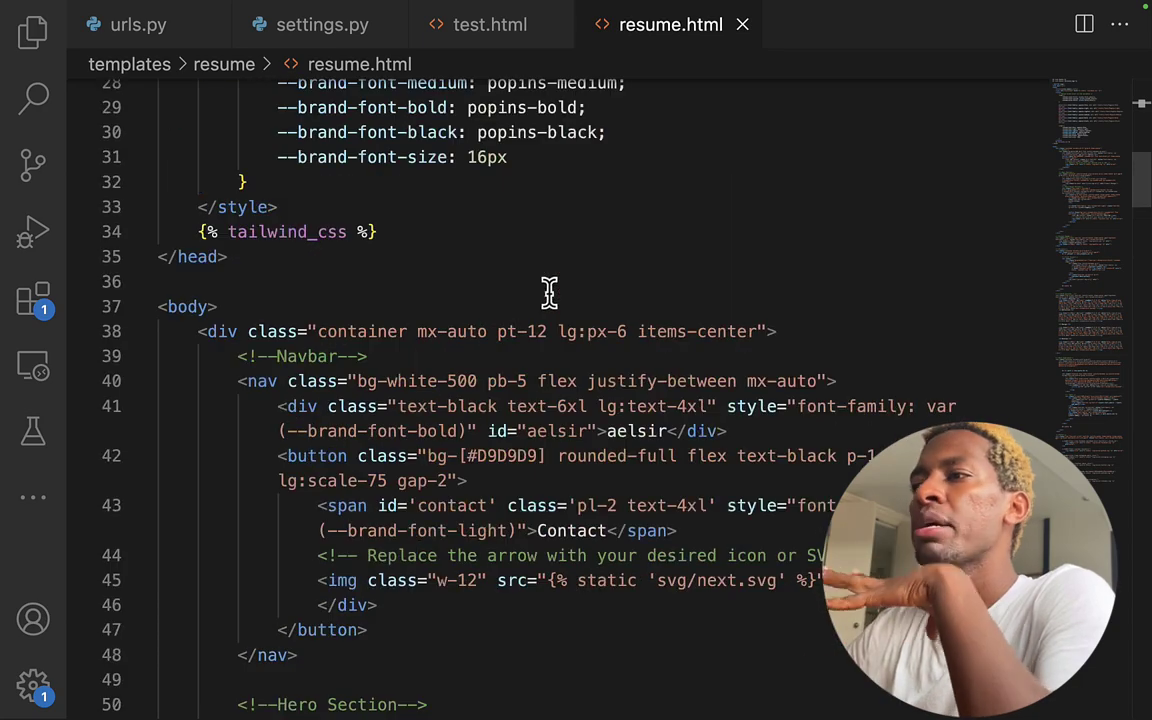
{"action": "scroll", "coordinate": [549, 290], "scroll_direction": "up", "scroll_amount": 9}
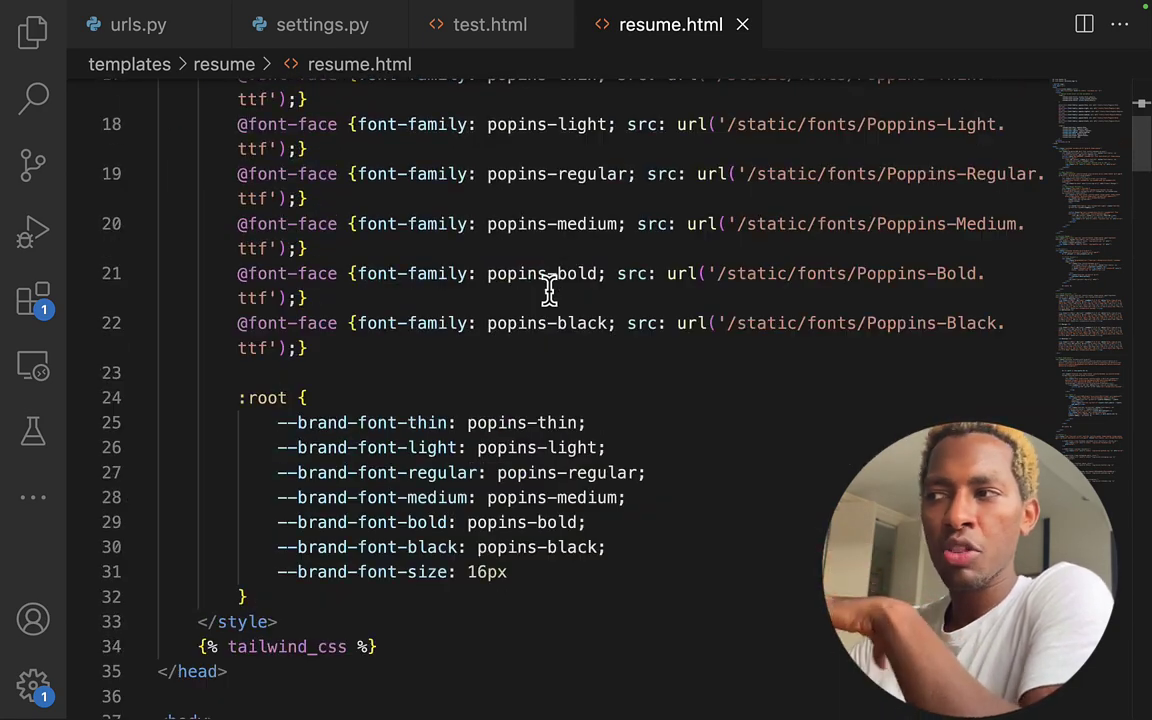
{"action": "scroll", "coordinate": [424, 262], "scroll_direction": "down", "scroll_amount": 11}
{"action": "scroll", "coordinate": [424, 262], "scroll_direction": "up", "scroll_amount": 10}
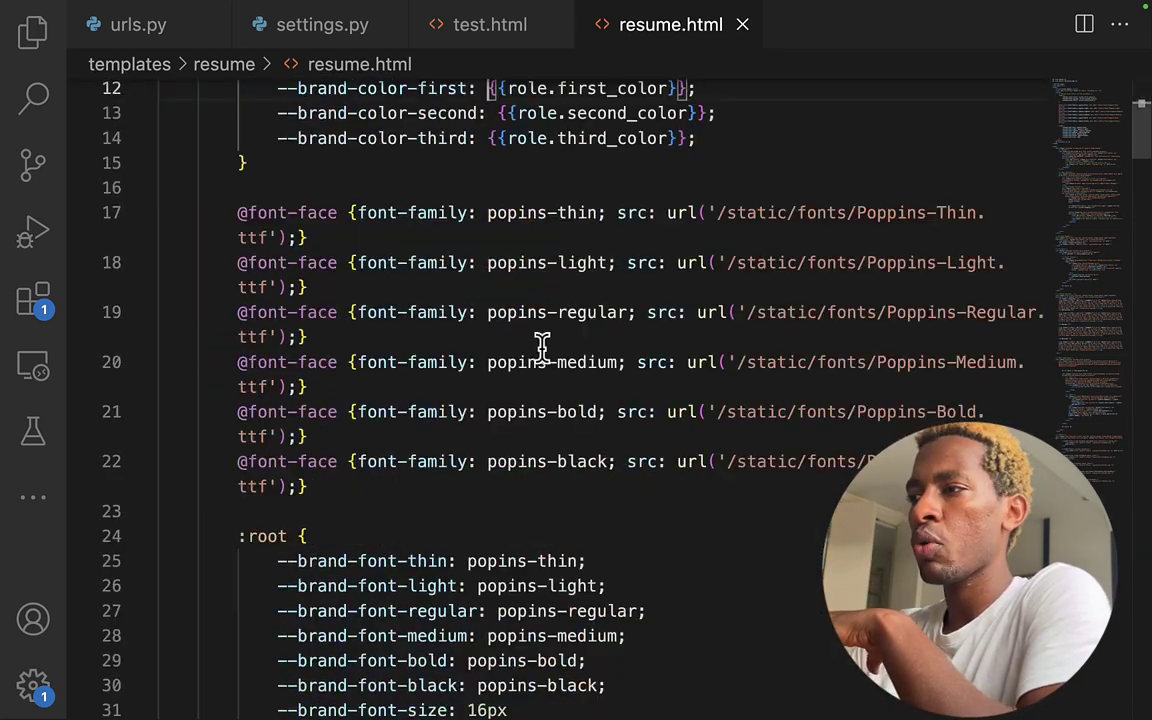
- Compare the role-based brand color variables in resume.html with the hard-coded hex colors in test.html by highlighting each set
{"action": "left_click", "coordinate": [668, 414]}
{"action": "left_click_drag", "start_coordinate": [700, 414], "coordinate": [490, 367]}
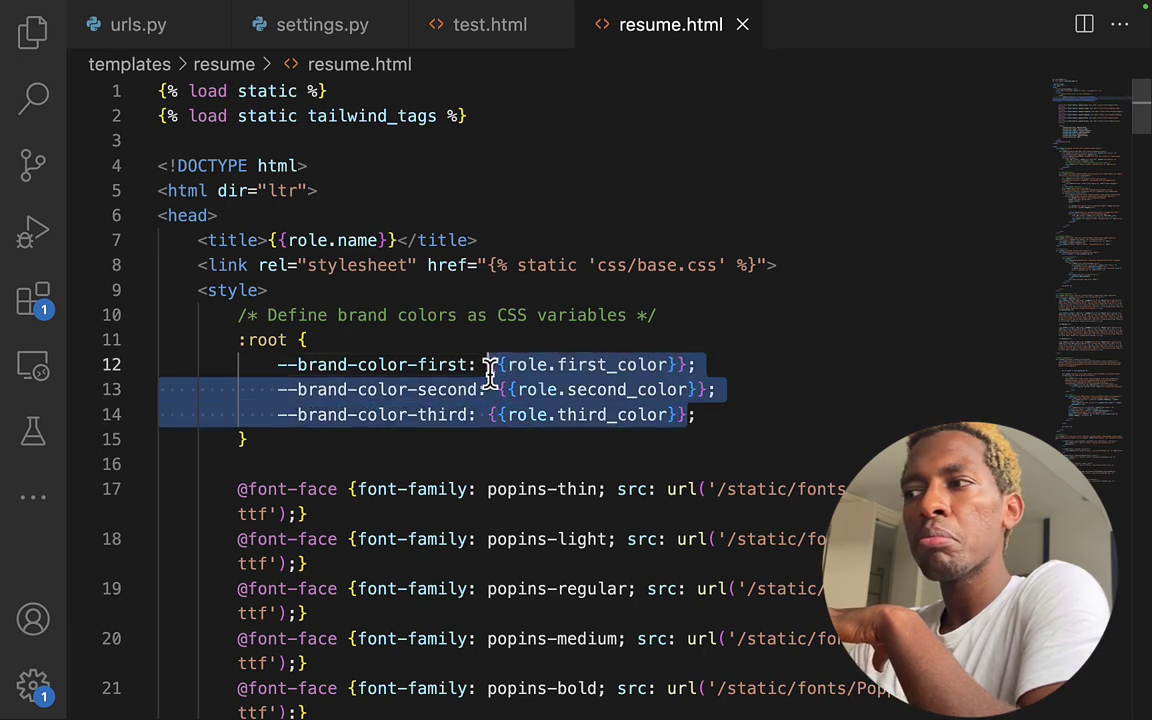
{"action": "left_click", "coordinate": [476, 24]}
{"action": "scroll", "coordinate": [527, 266], "scroll_direction": "up", "scroll_amount": 20}
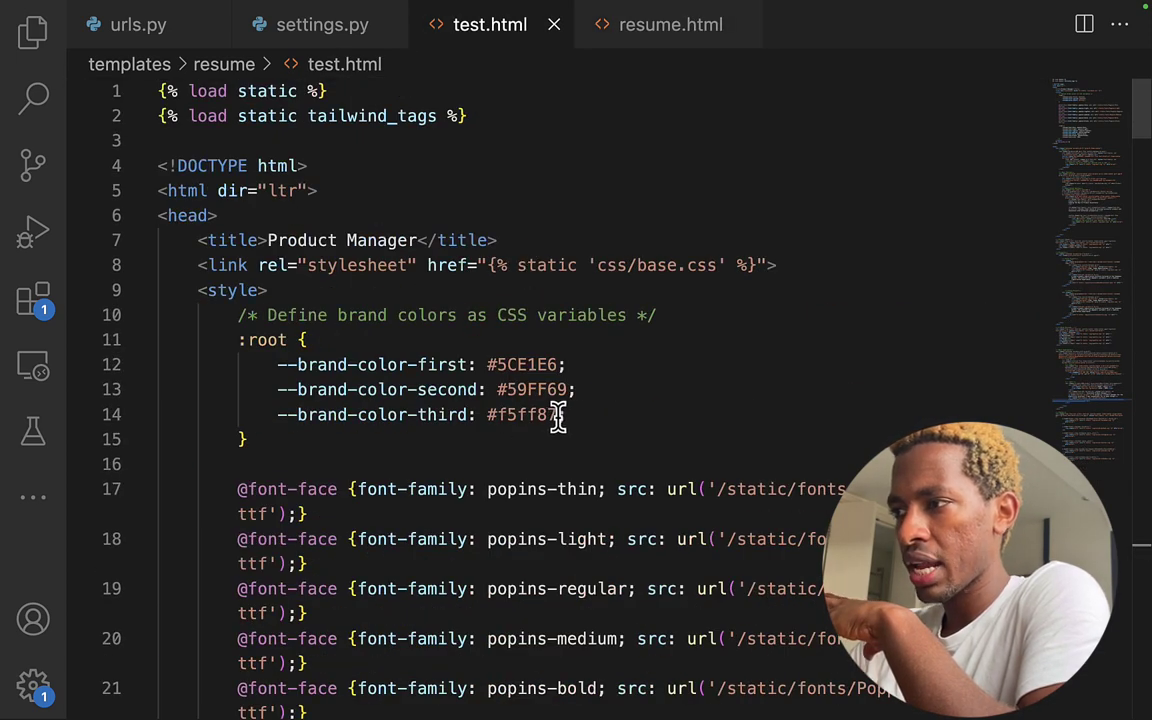
{"action": "left_click_drag", "start_coordinate": [558, 417], "coordinate": [508, 368]}
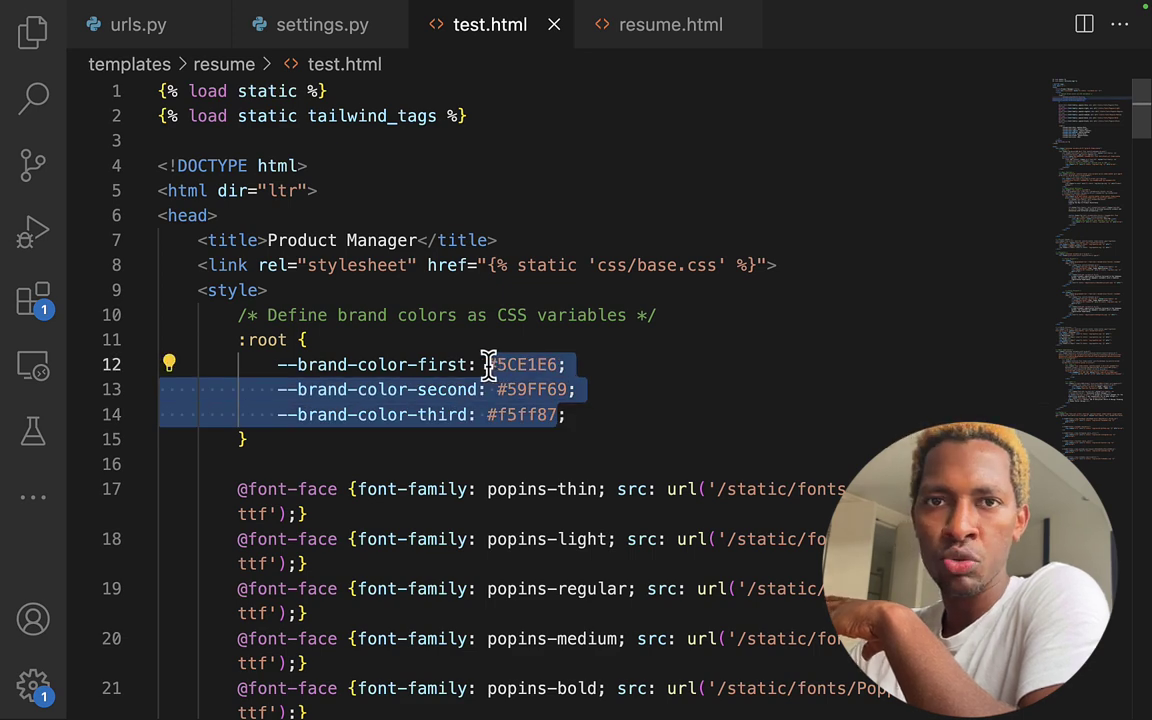
{"action": "left_click", "coordinate": [630, 36]}
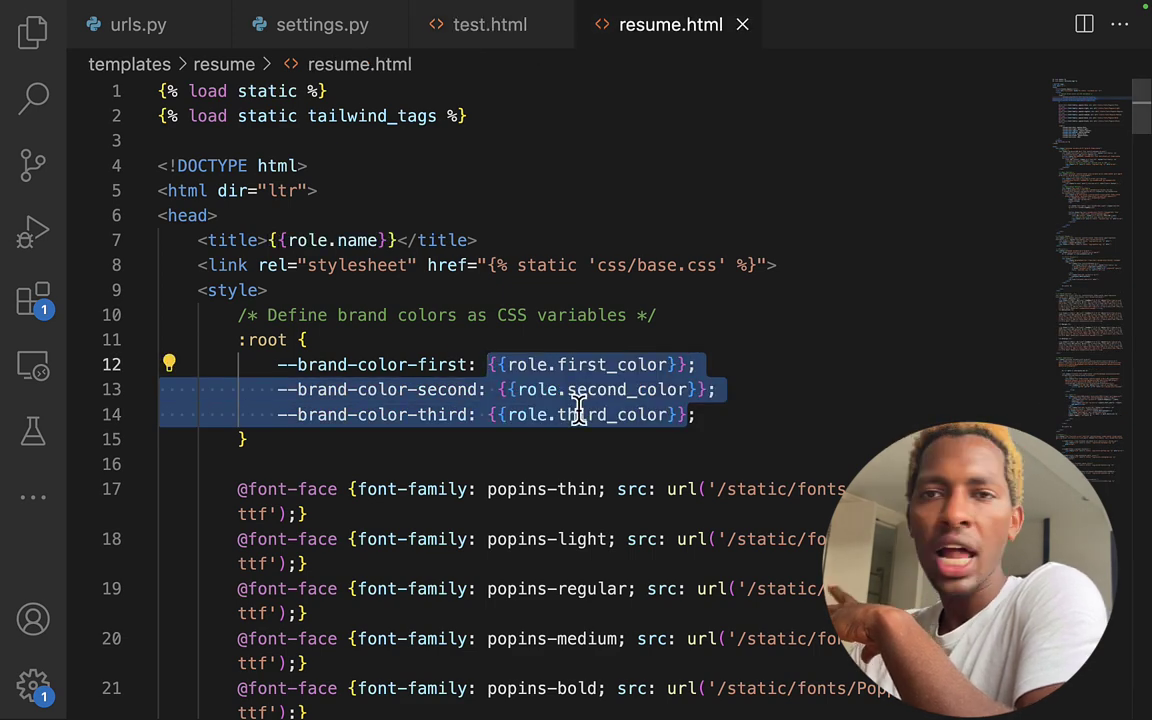
- Highlight the Contact text in the navbar markup of resume.html
{"action": "scroll", "coordinate": [545, 253], "scroll_direction": "down", "scroll_amount": 2}
{"action": "scroll", "coordinate": [543, 252], "scroll_direction": "up", "scroll_amount": 2}
{"action": "left_click", "coordinate": [626, 292]}
{"action": "left_click", "coordinate": [553, 391]}
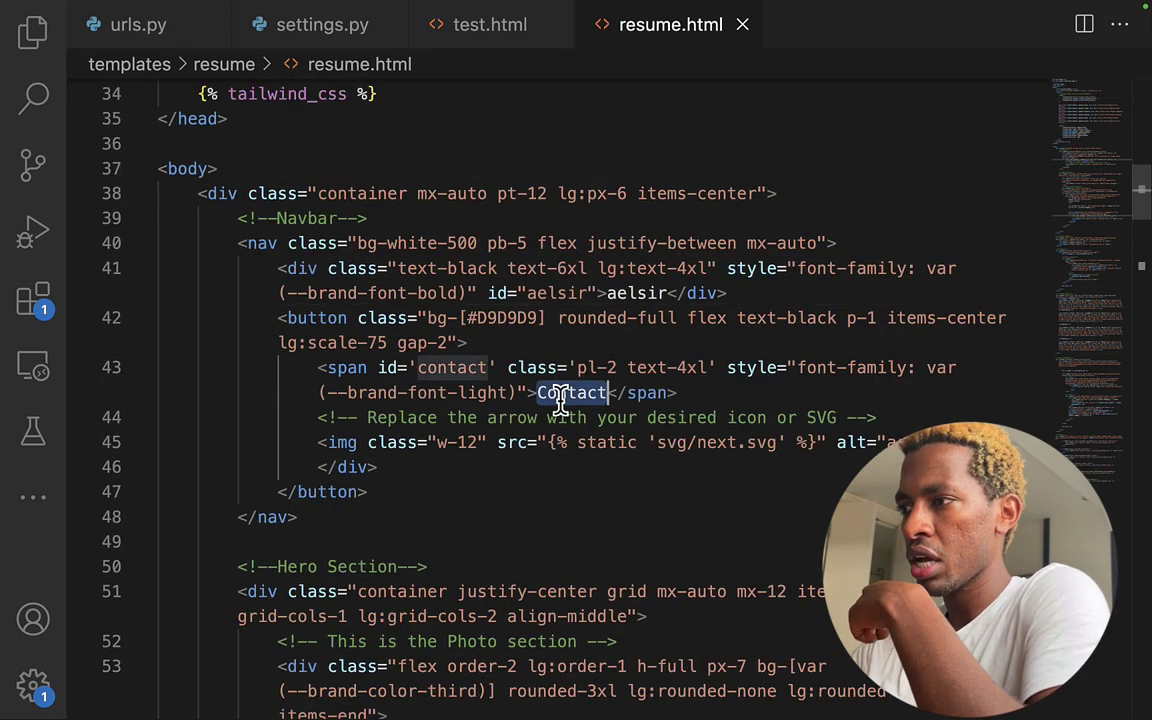
- Highlight role.title in the hero heading of resume.html and the matching headline on the page in Chrome, and return to the code
{"action": "scroll", "coordinate": [585, 392], "scroll_direction": "down", "scroll_amount": 6}
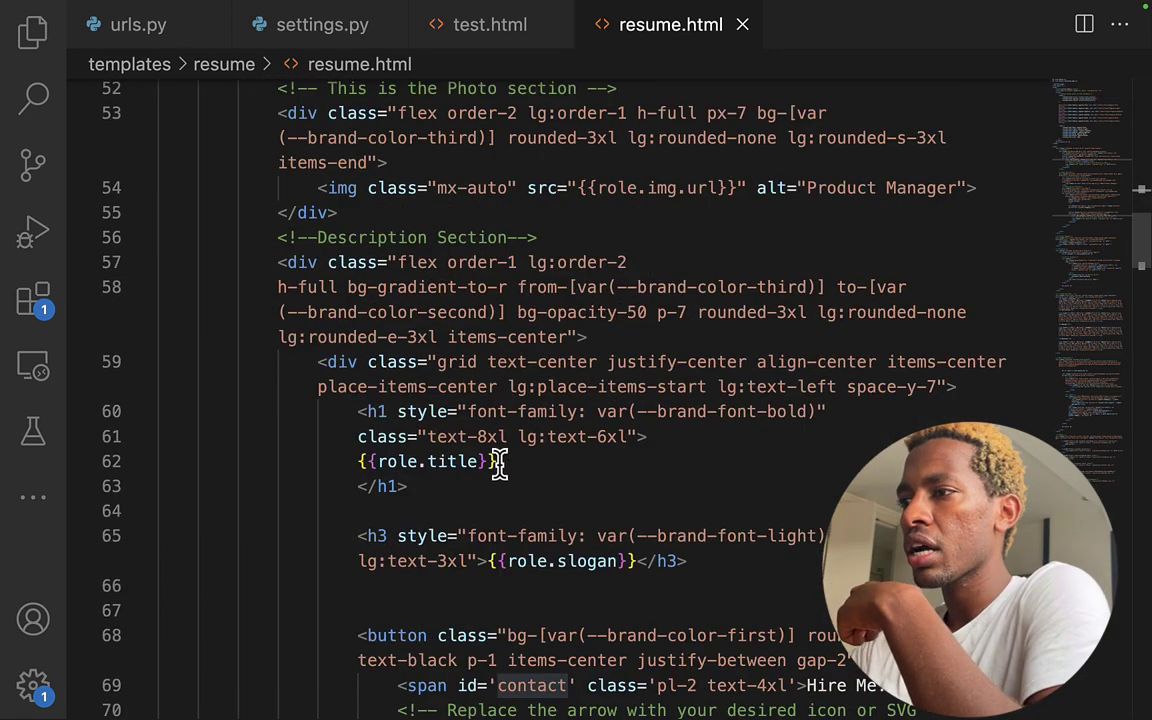
{"action": "left_click_drag", "start_coordinate": [478, 461], "coordinate": [378, 461]}
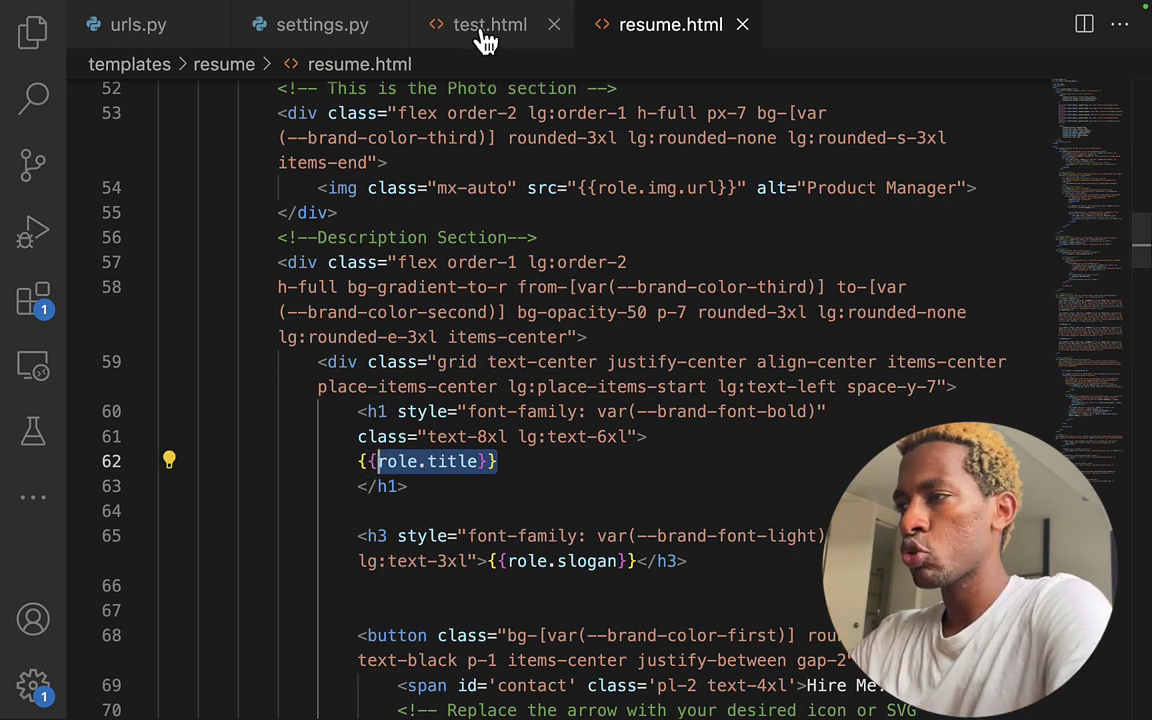
{"action": "key", "text": "ctrl+Right"}
{"action": "left_click_drag", "start_coordinate": [609, 355], "coordinate": [882, 449]}
{"action": "key", "text": "ctrl+Left"}
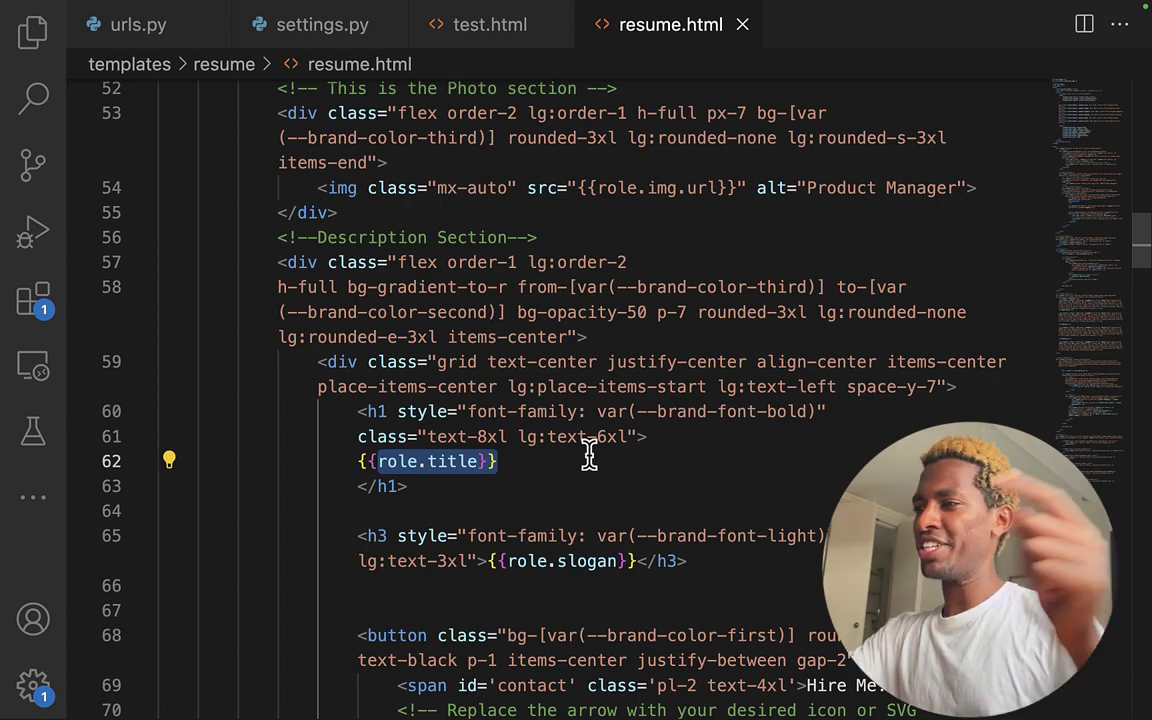
- Switch to Chrome and open the Django admin at 127.0.0.1:8000/admin in a new tab
{"action": "key", "text": "super+Tab"}
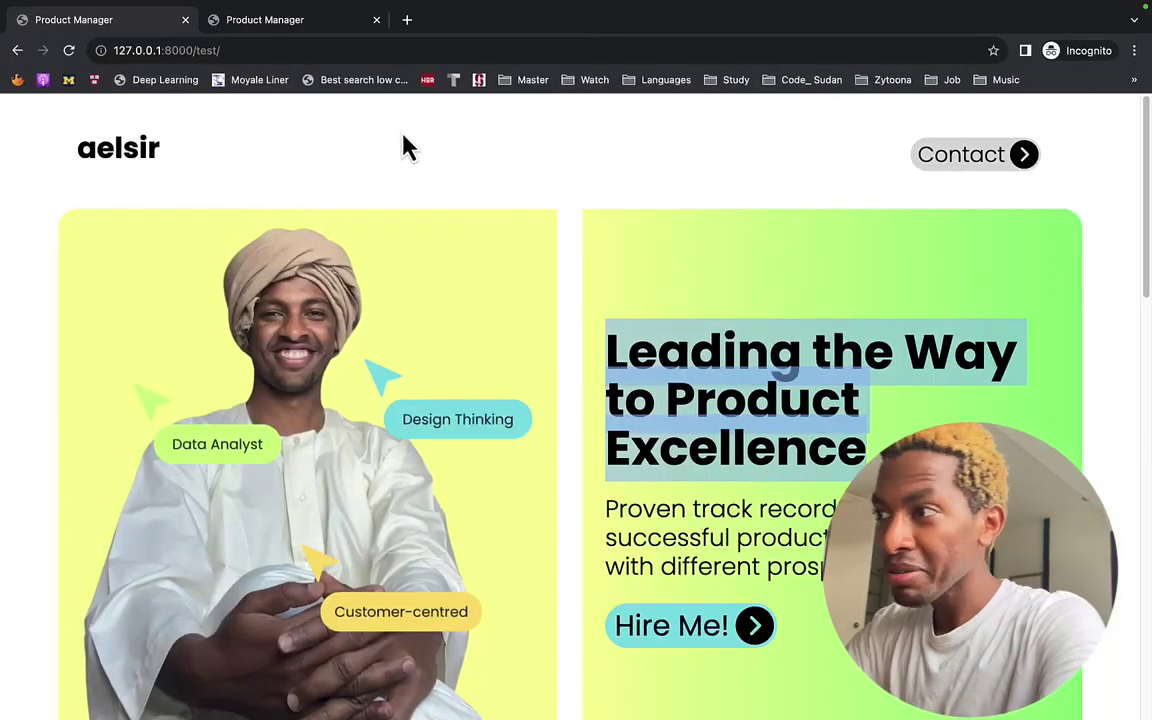
{"action": "left_click", "coordinate": [409, 20]}
{"action": "type", "text": "1"}
{"action": "key", "text": "Right"}
{"action": "type", "text": "/admin"}
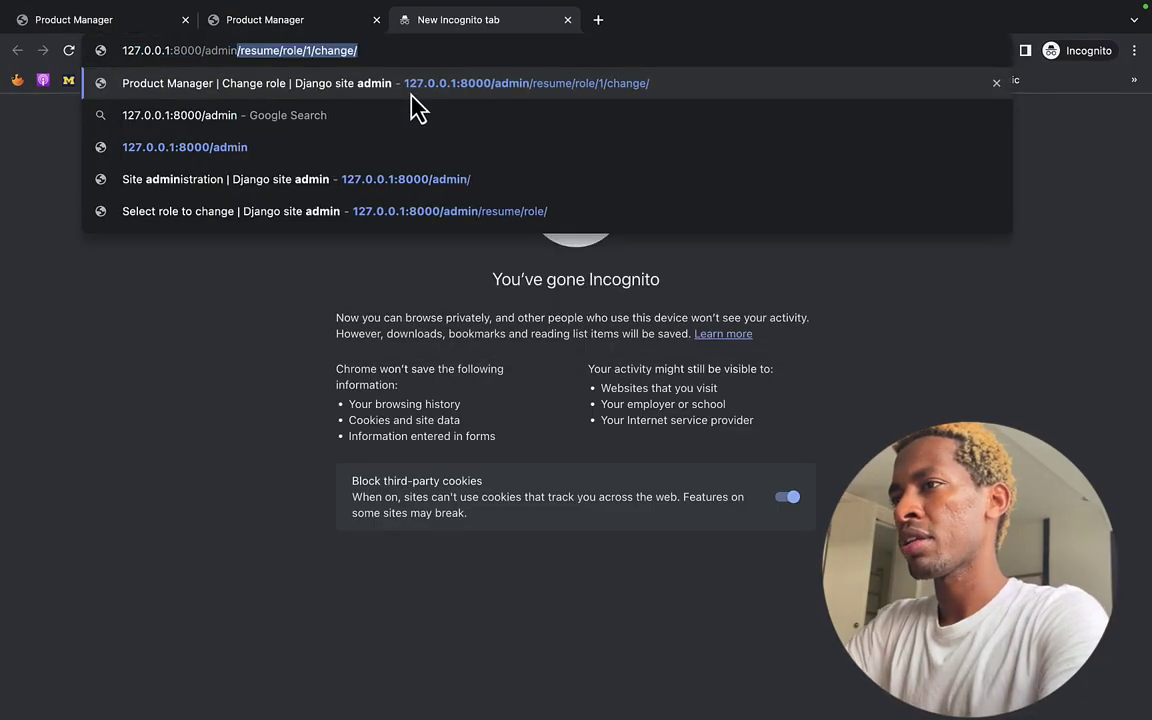
{"action": "key", "text": "Delete"}
{"action": "key", "text": "Return"}
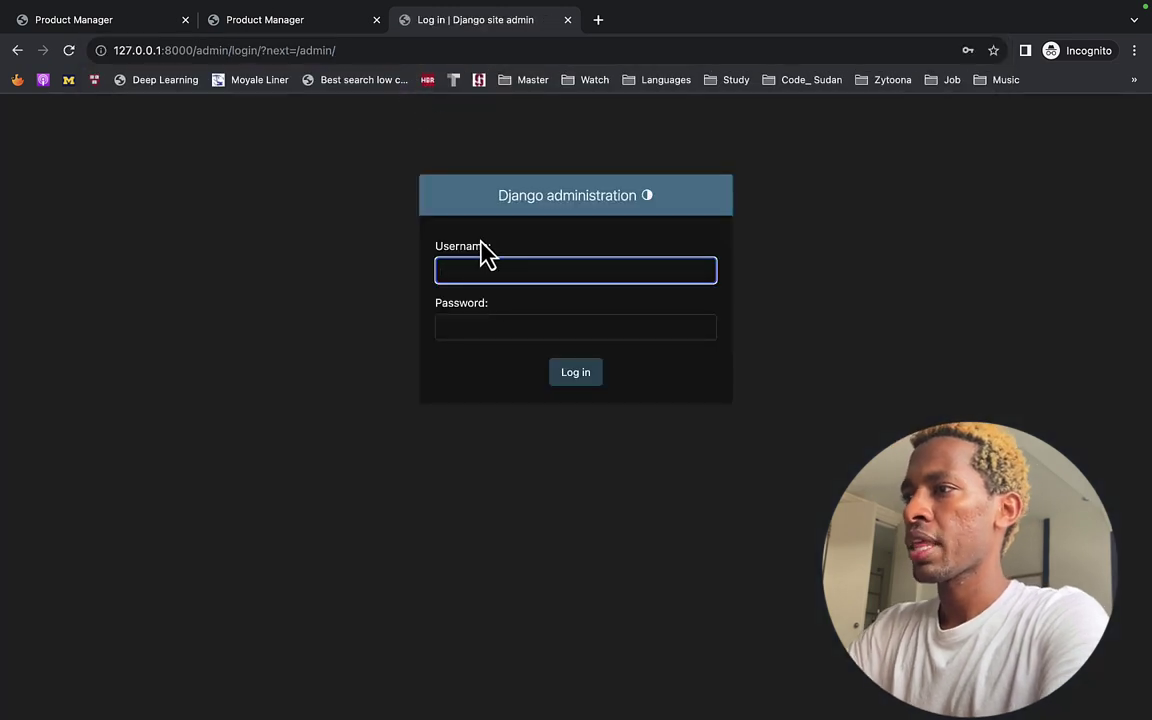
- Fill in the saved username and account password, authorize the autofill, and log in to Django administration
{"action": "left_click", "coordinate": [496, 270]}
{"action": "left_click", "coordinate": [553, 358]}
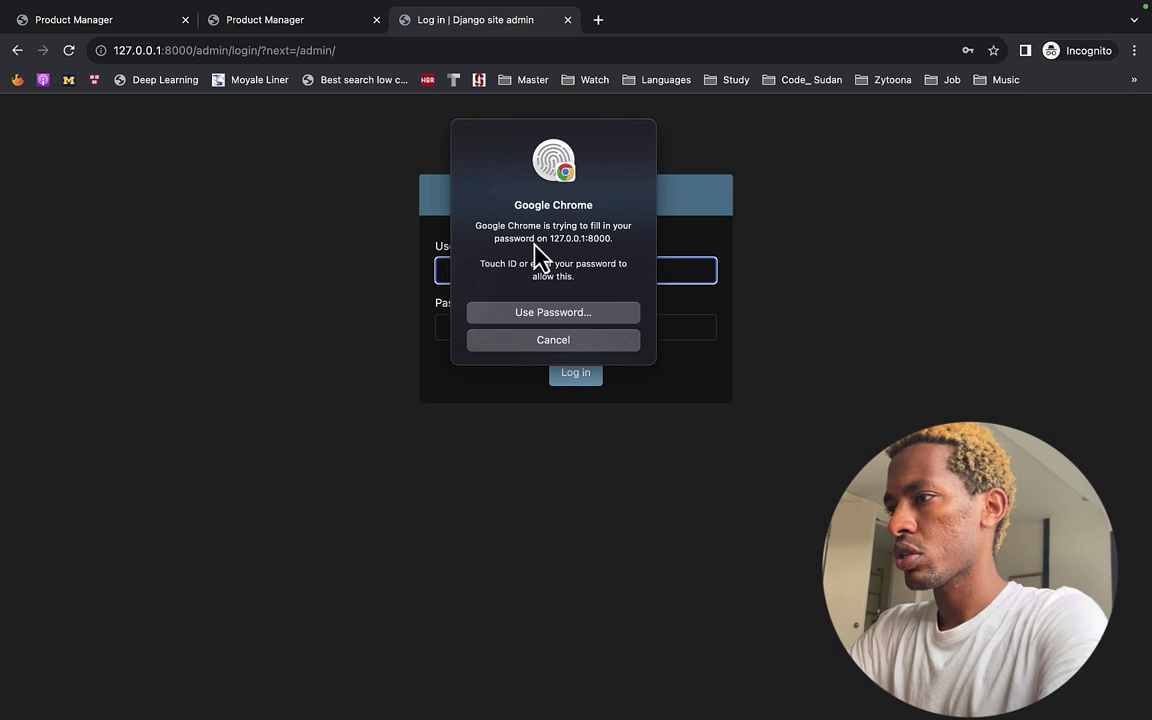
{"action": "left_click", "coordinate": [538, 254]}
{"action": "left_click", "coordinate": [553, 373]}
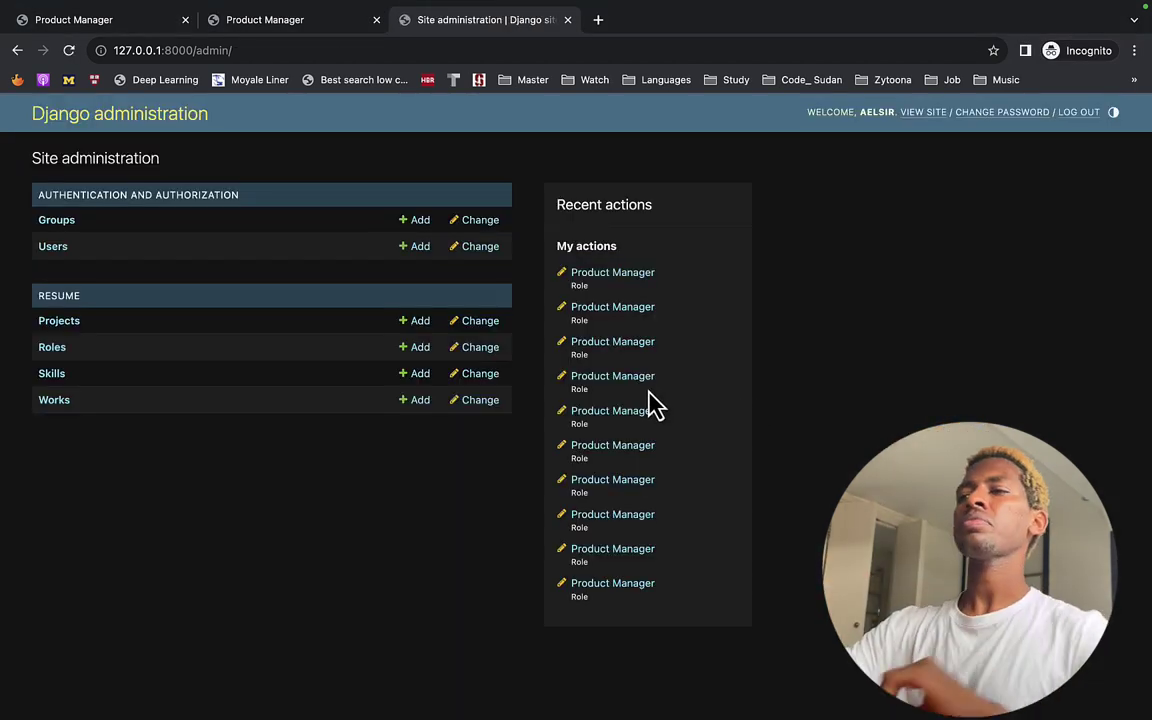
- Return to the code editor, show the project files, and open models.py from the resume app
{"action": "key", "text": "super+Tab"}
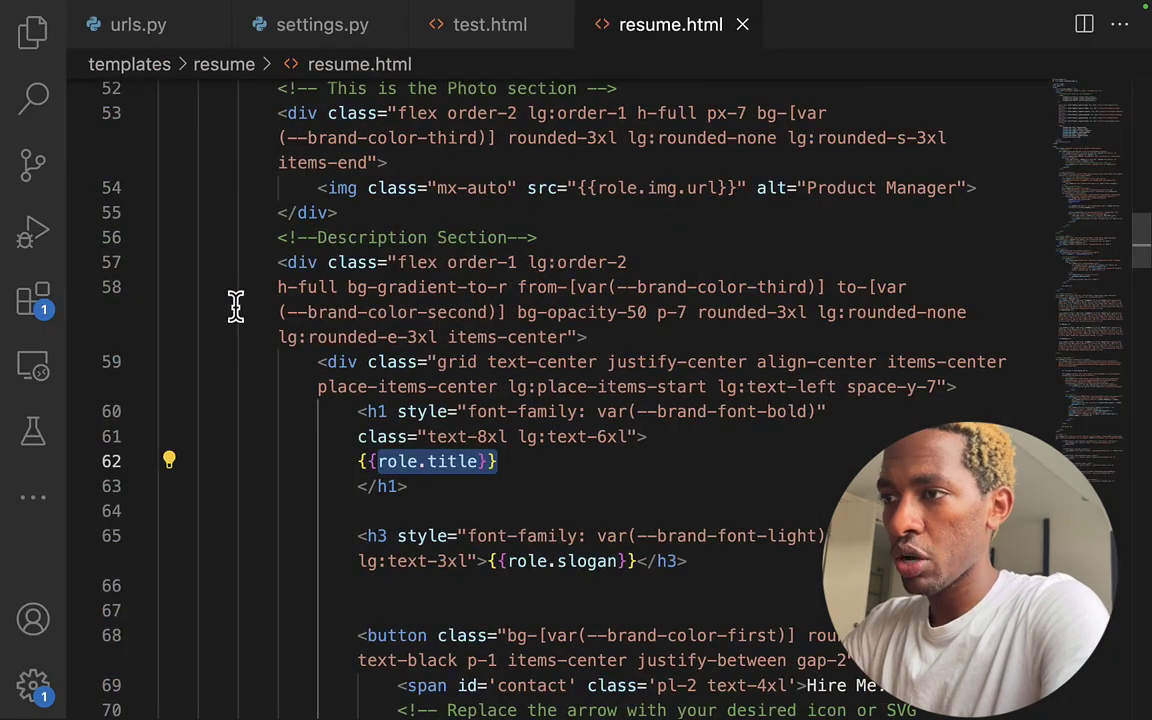
{"action": "left_click", "coordinate": [40, 45]}
{"action": "scroll", "coordinate": [182, 278], "scroll_direction": "up", "scroll_amount": 3}
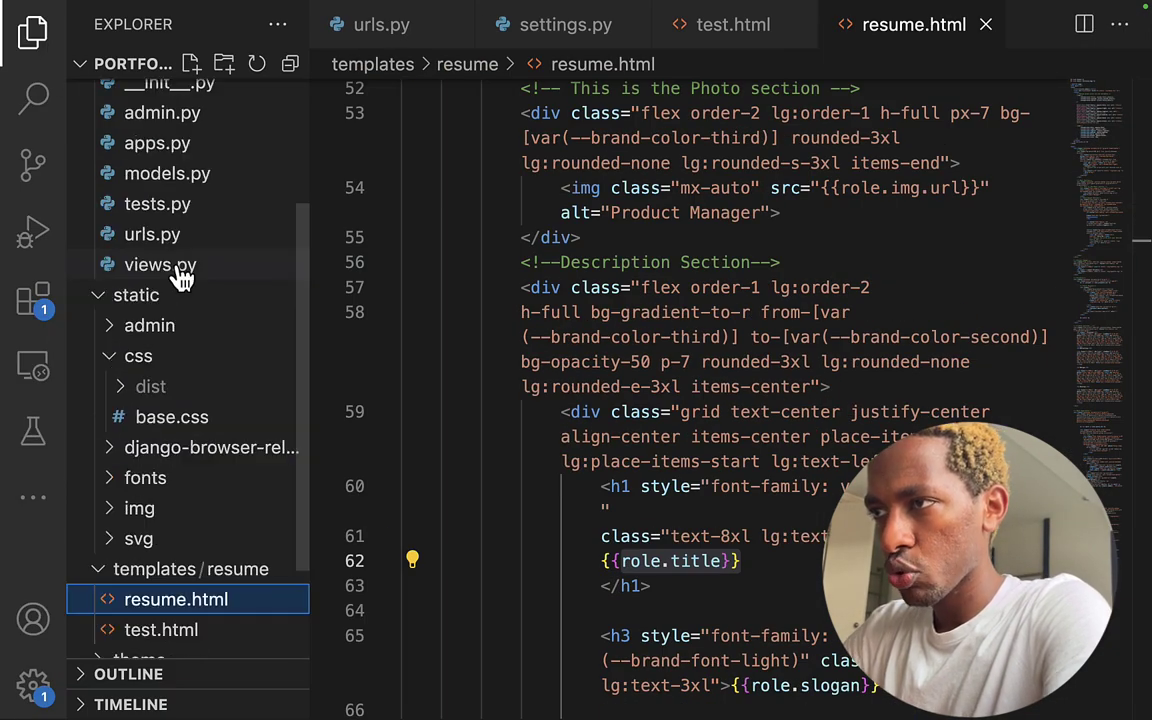
{"action": "scroll", "coordinate": [170, 276], "scroll_direction": "up", "scroll_amount": 3}
{"action": "left_click", "coordinate": [176, 311]}
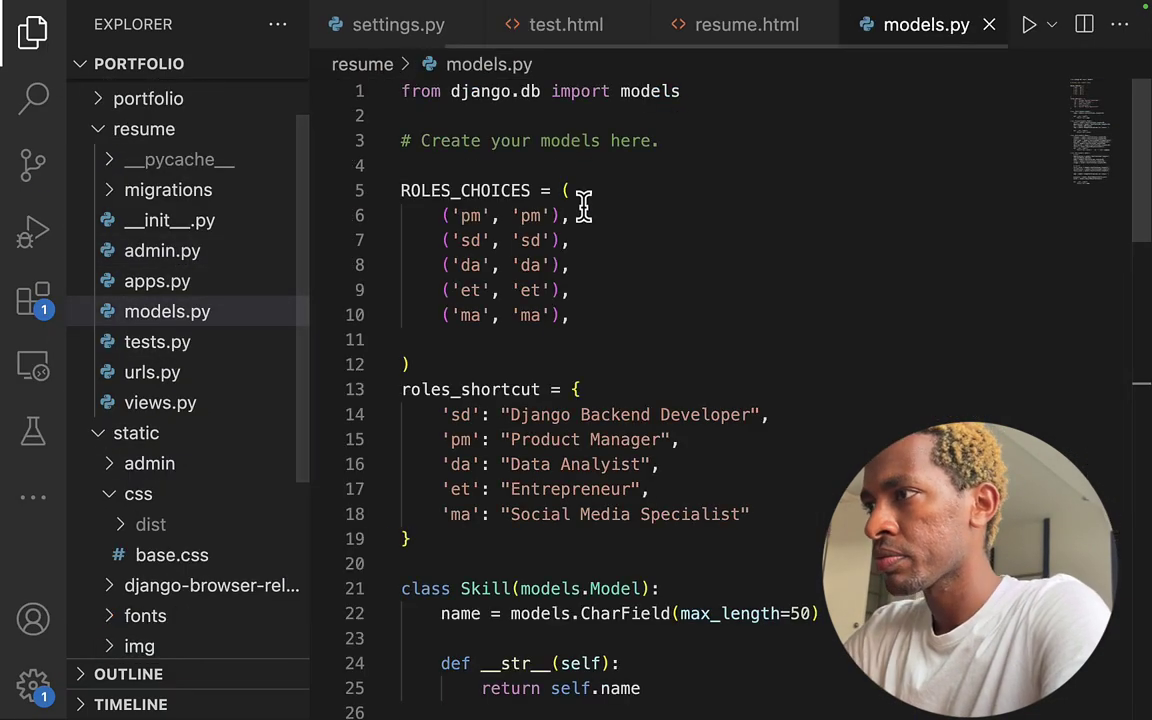
- Examine the model classes in models.py, highlighting Role, Work and Project, and return to the top of the file
{"action": "scroll", "coordinate": [488, 305], "scroll_direction": "down", "scroll_amount": 4}
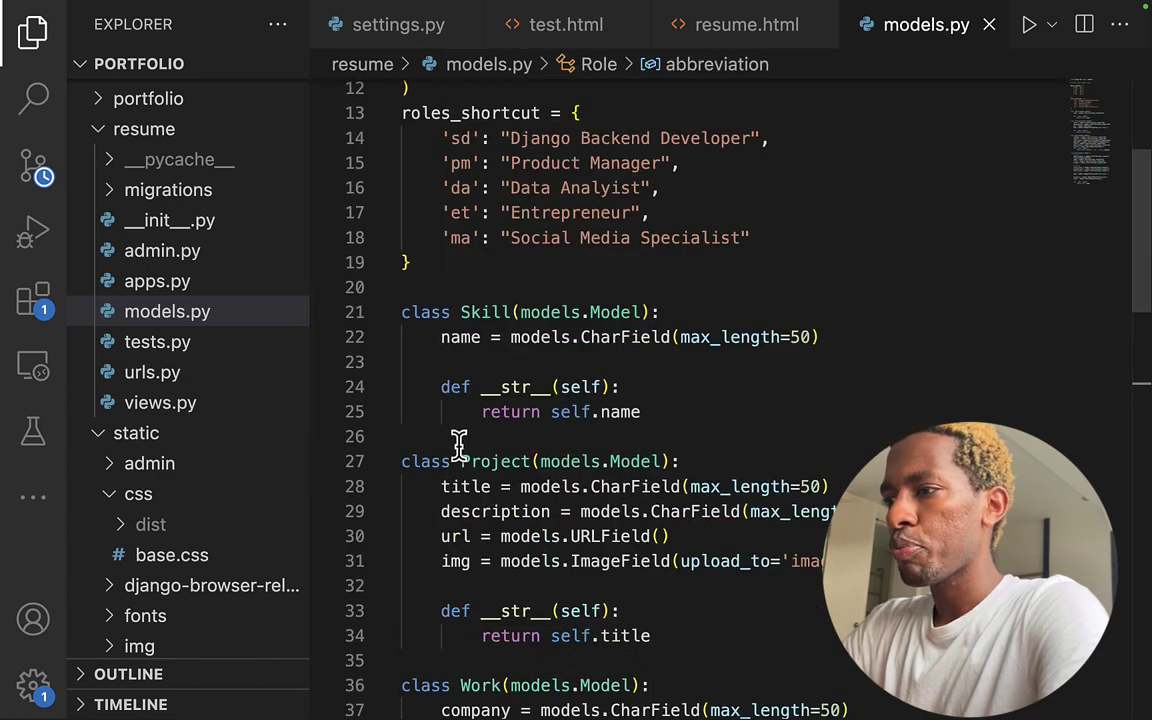
{"action": "scroll", "coordinate": [465, 455], "scroll_direction": "down", "scroll_amount": 8}
{"action": "double_click", "coordinate": [481, 405]}
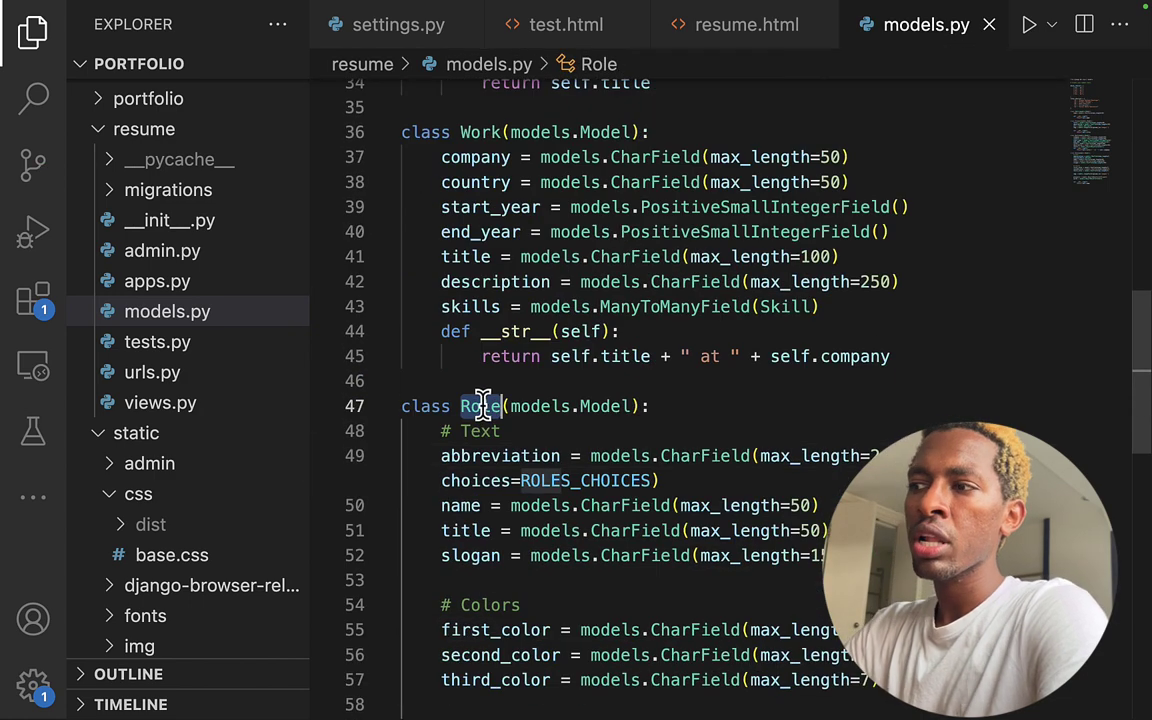
{"action": "scroll", "coordinate": [476, 406], "scroll_direction": "up", "scroll_amount": 4}
{"action": "double_click", "coordinate": [480, 409]}
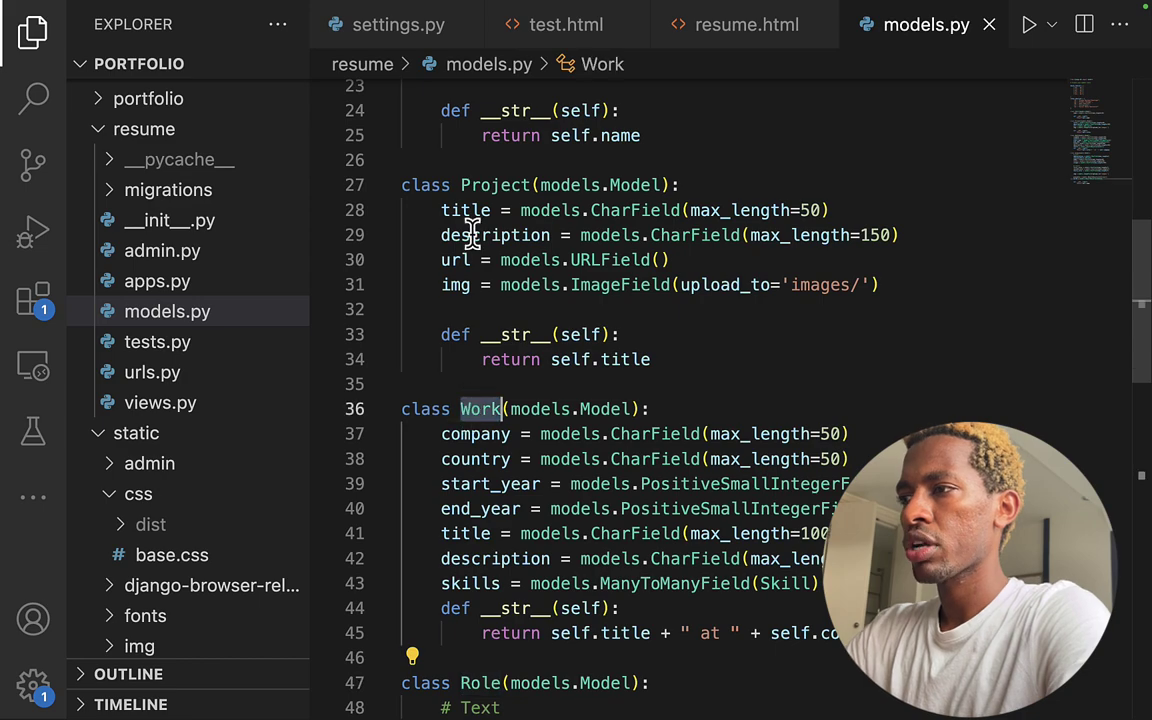
{"action": "double_click", "coordinate": [476, 190]}
{"action": "scroll", "coordinate": [476, 226], "scroll_direction": "up", "scroll_amount": 8}
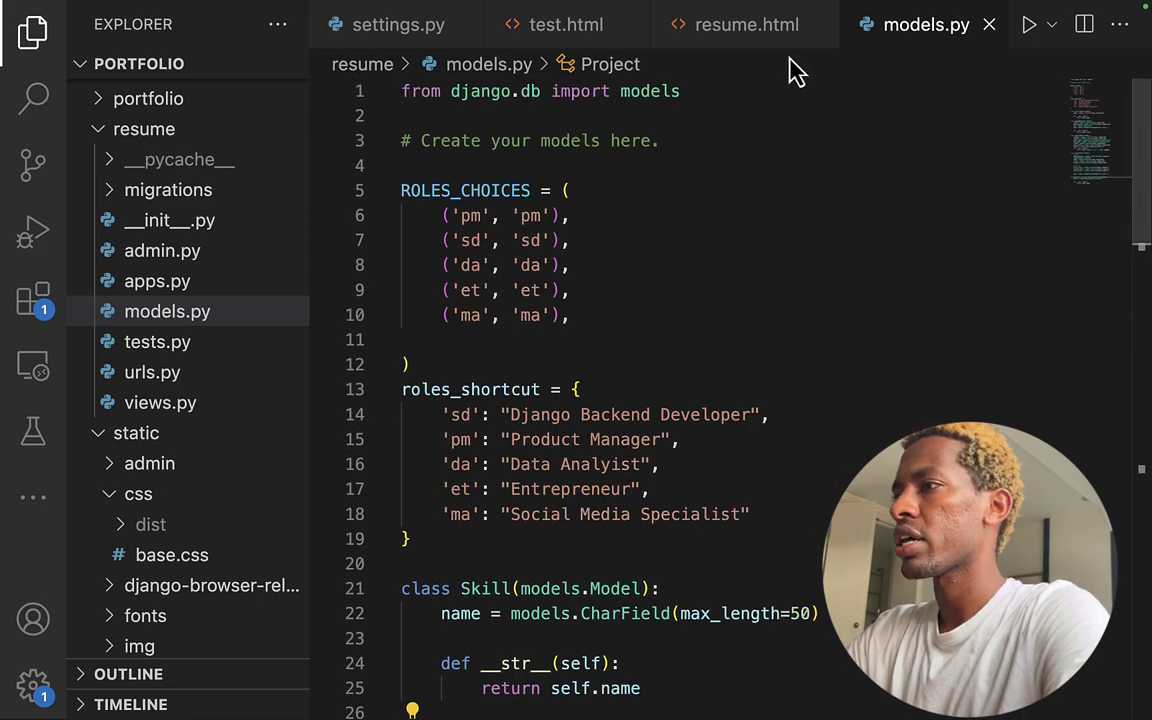
- Bring up resume.html, switch to Chrome, and highlight "pm" in the address of the 127.0.0.1:8000/pm/ page
{"action": "left_click", "coordinate": [753, 30]}
{"action": "key", "text": "super+Tab"}
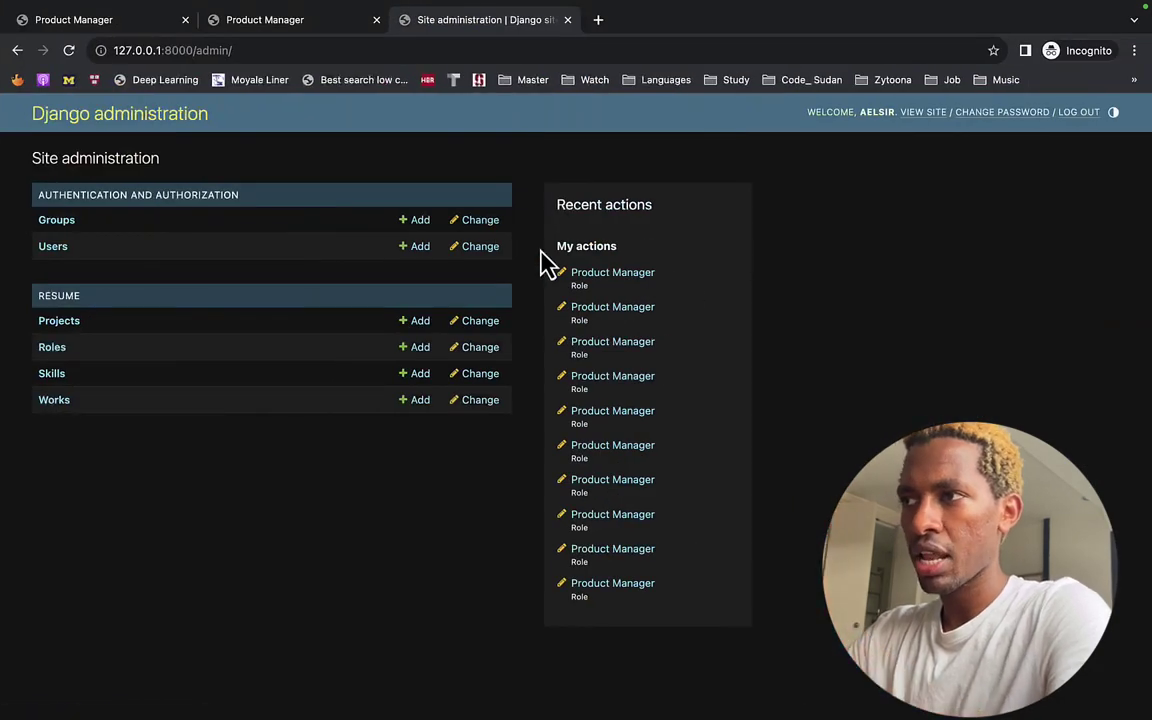
{"action": "left_click", "coordinate": [280, 20]}
{"action": "scroll", "coordinate": [560, 380], "scroll_direction": "up", "scroll_amount": 10}
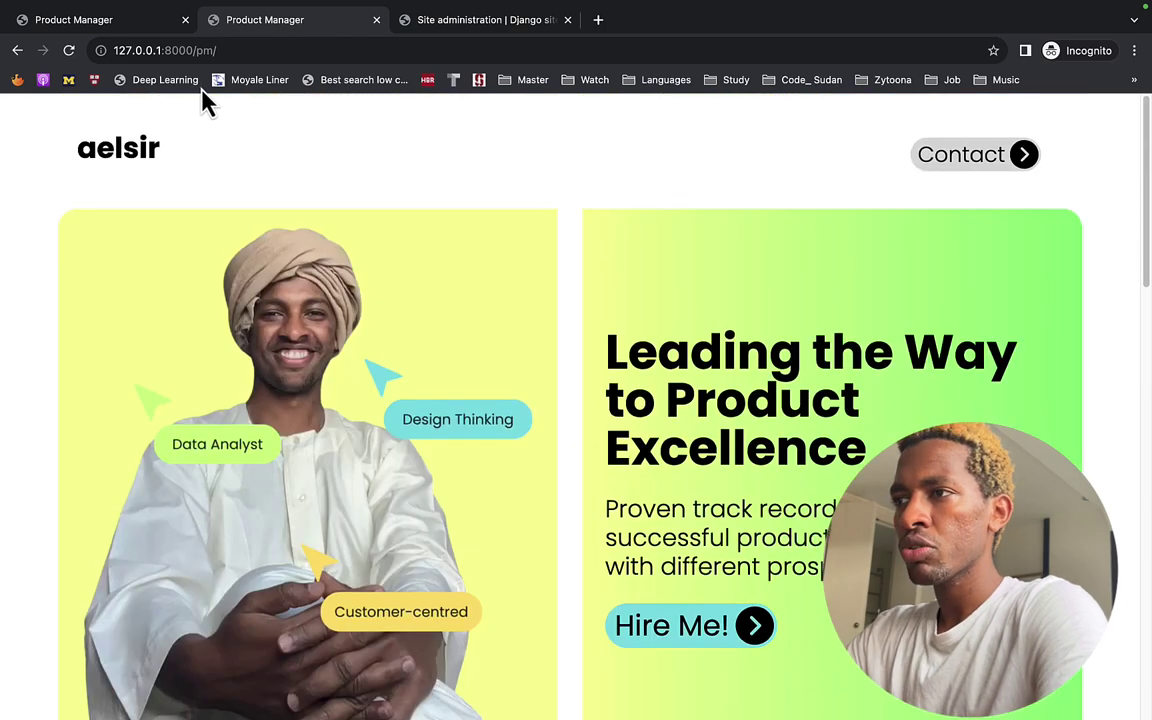
{"action": "left_click", "coordinate": [204, 52]}
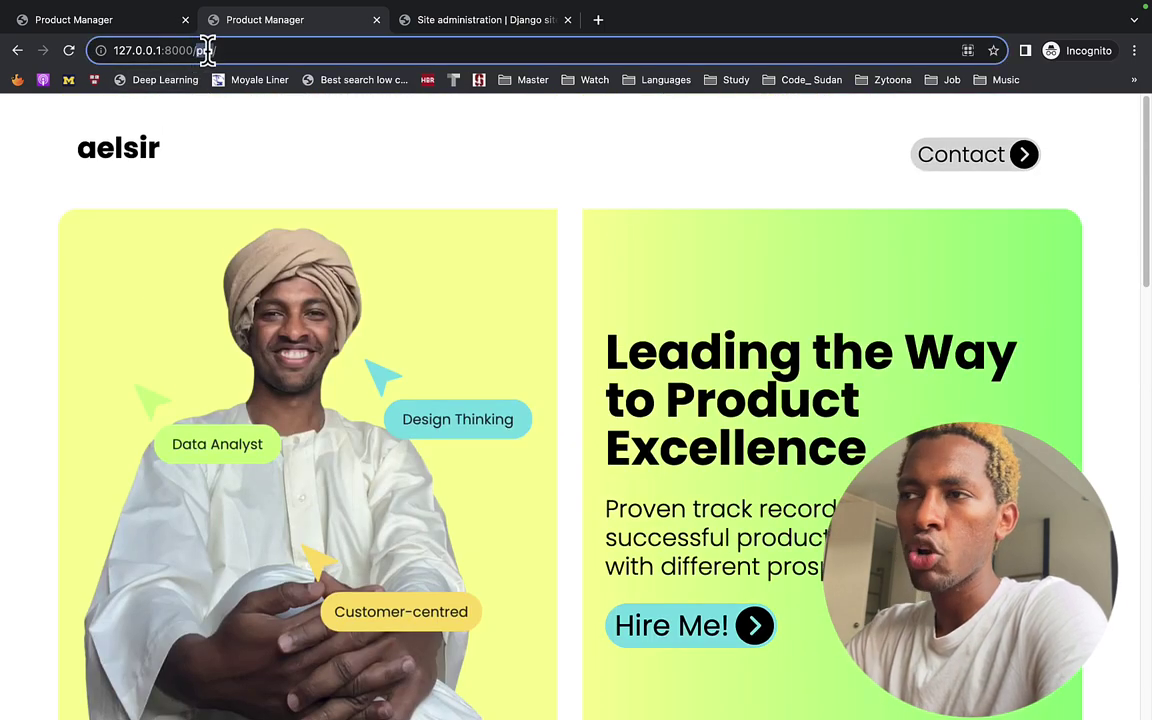
- Open the Product Manager role for editing in the Django admin and highlight its Name value
{"action": "left_click", "coordinate": [462, 22]}
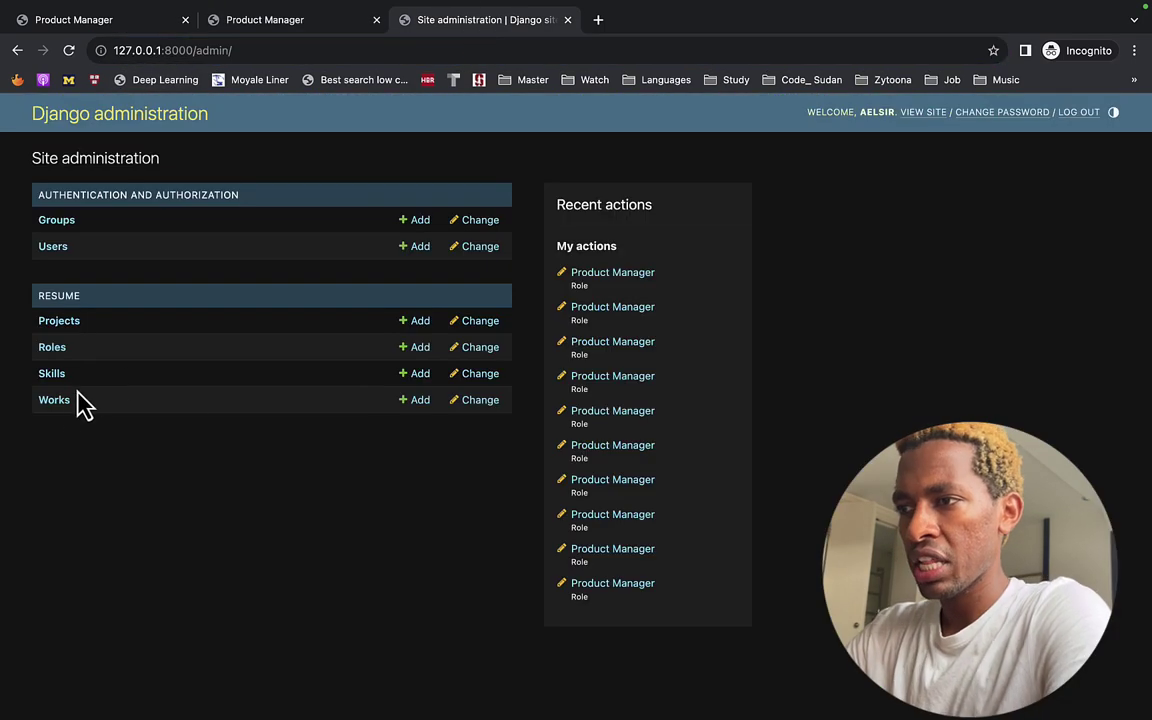
{"action": "left_click", "coordinate": [52, 347]}
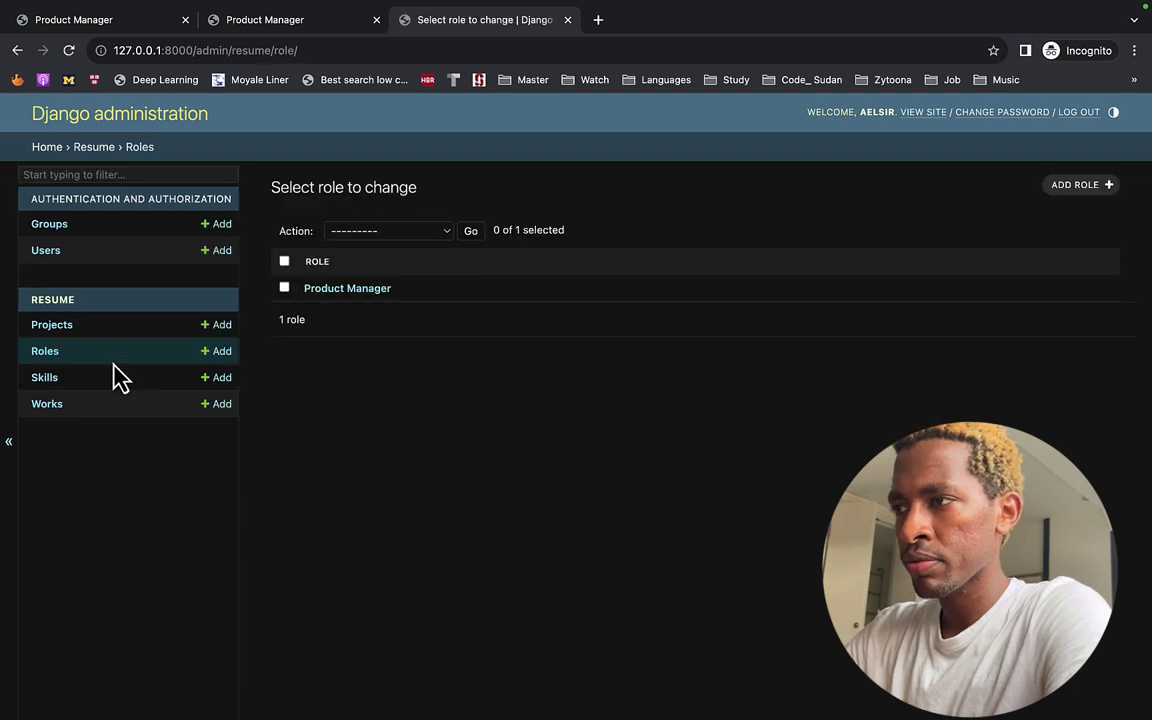
{"action": "left_click", "coordinate": [343, 290]}
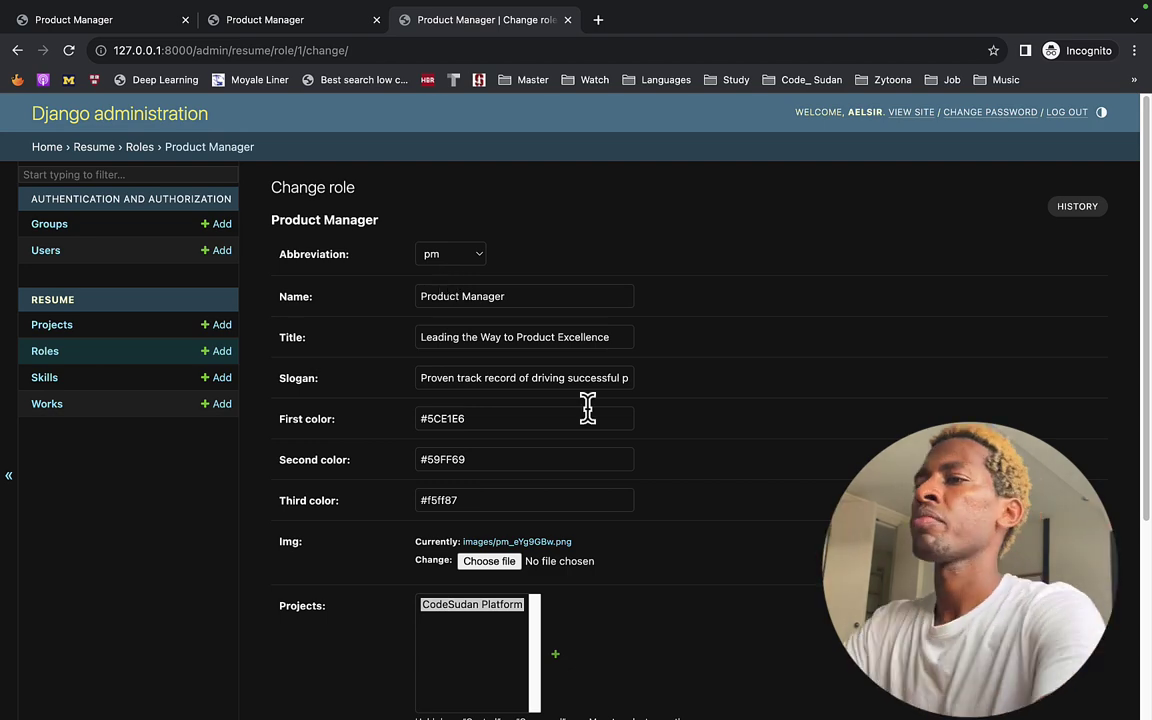
{"action": "left_click_drag", "start_coordinate": [532, 289], "coordinate": [422, 290]}
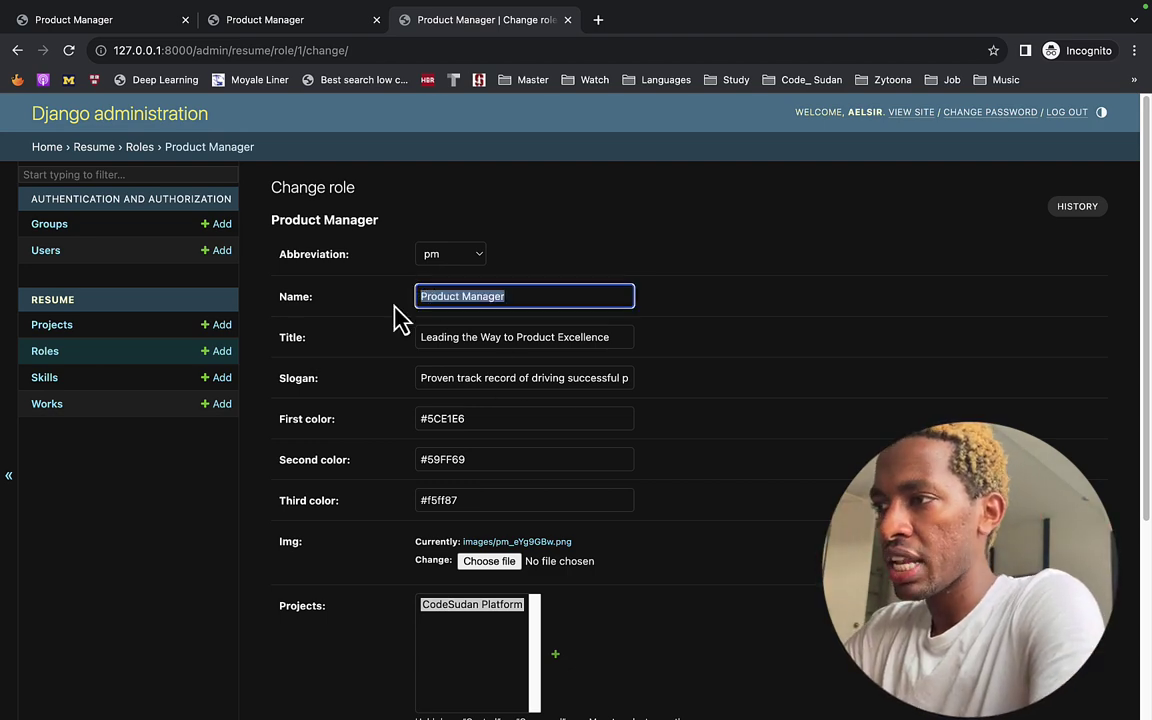
- Switch to the Chrome window with ChatGPT and select the GPT-4 model for the new chat
{"action": "key", "text": "super+Tab"}
{"action": "key", "text": "super+Tab"}
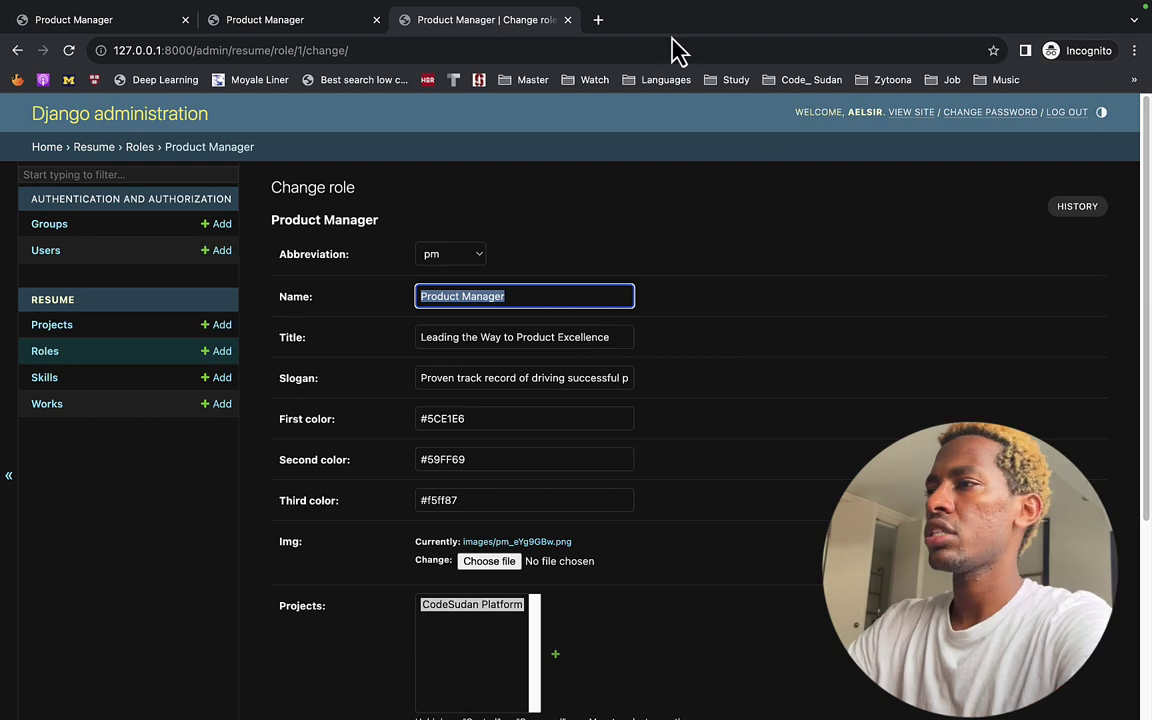
{"action": "key", "text": "super+grave"}
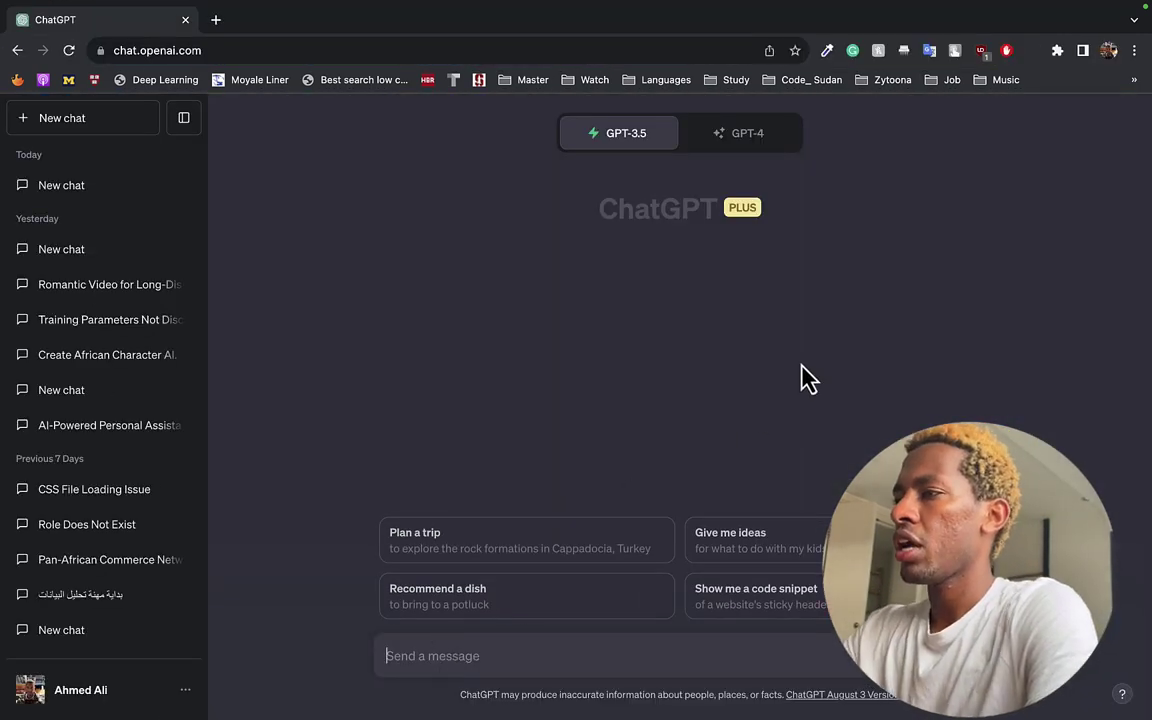
{"action": "left_click", "coordinate": [762, 139]}
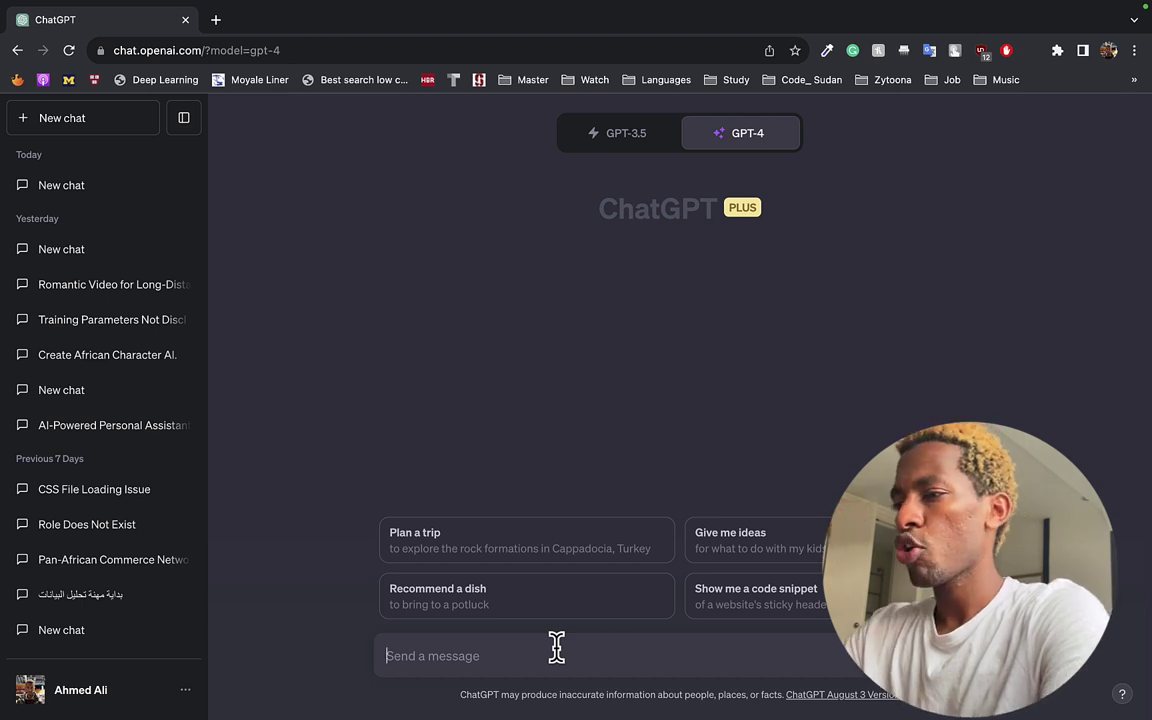
- Begin the message with "write a very concise statement", accepting the suggested spelling corrections for "concise" and "statement"
{"action": "type", "text": "w"}
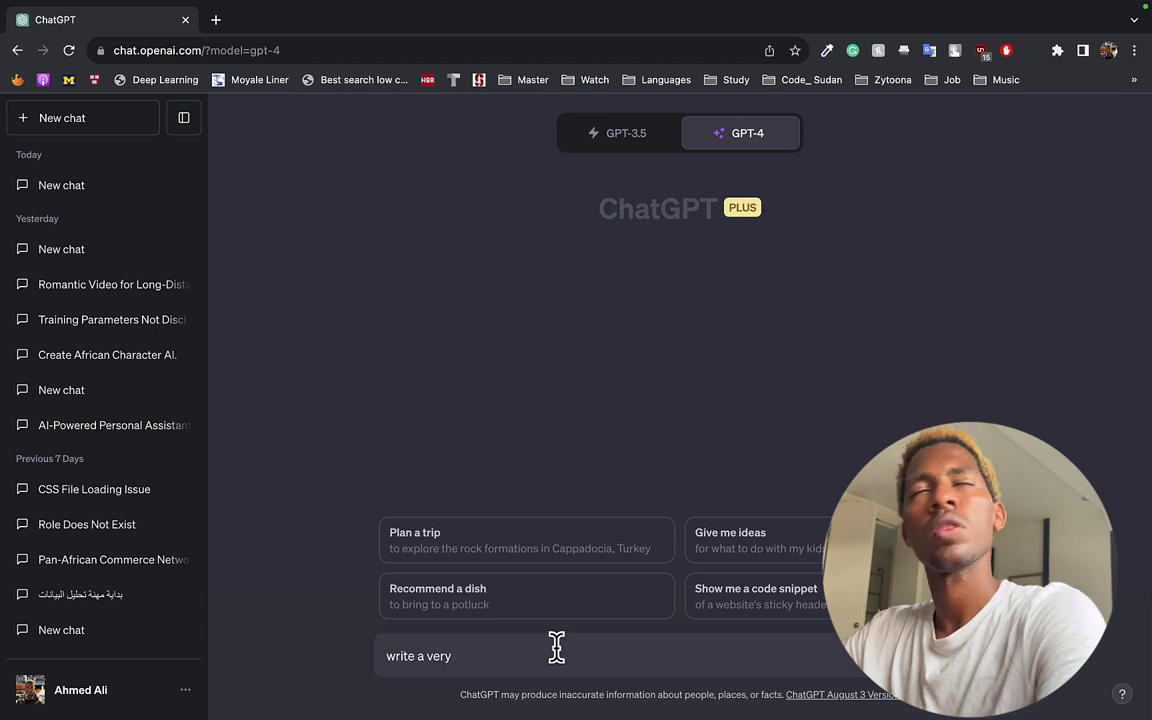
{"action": "type", "text": "rite a very con"}
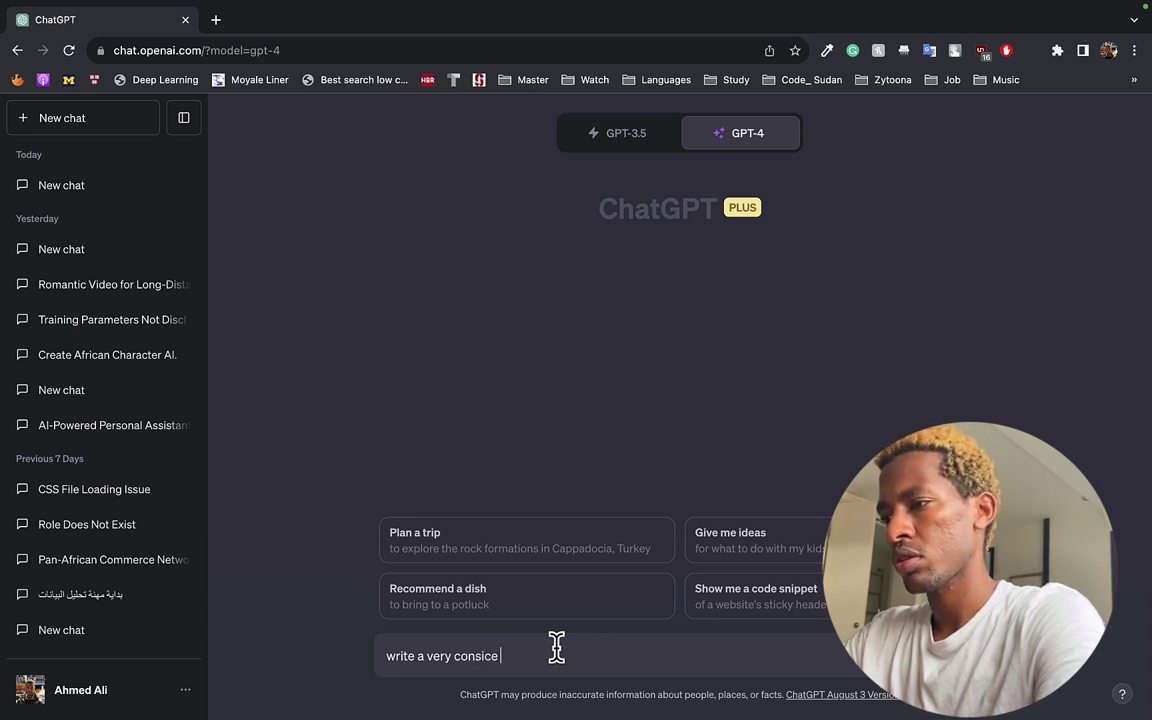
{"action": "type", "text": "sice"}
{"action": "mouse_move", "coordinate": [478, 655]}
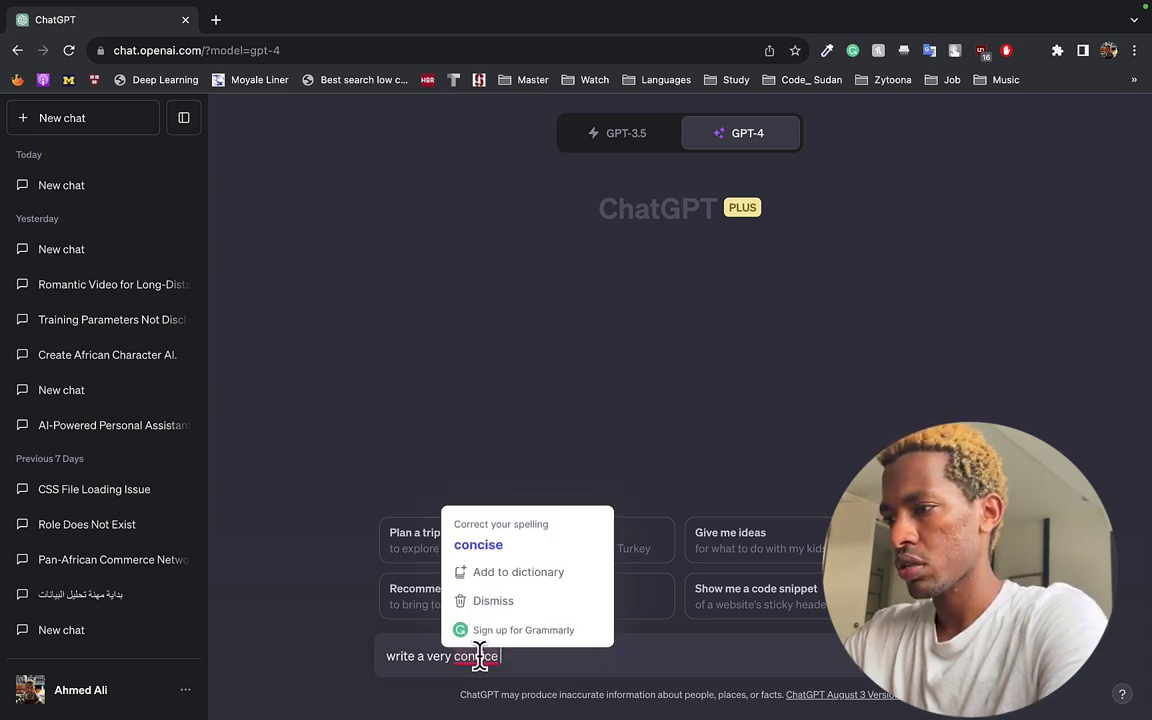
{"action": "left_click", "coordinate": [509, 548]}
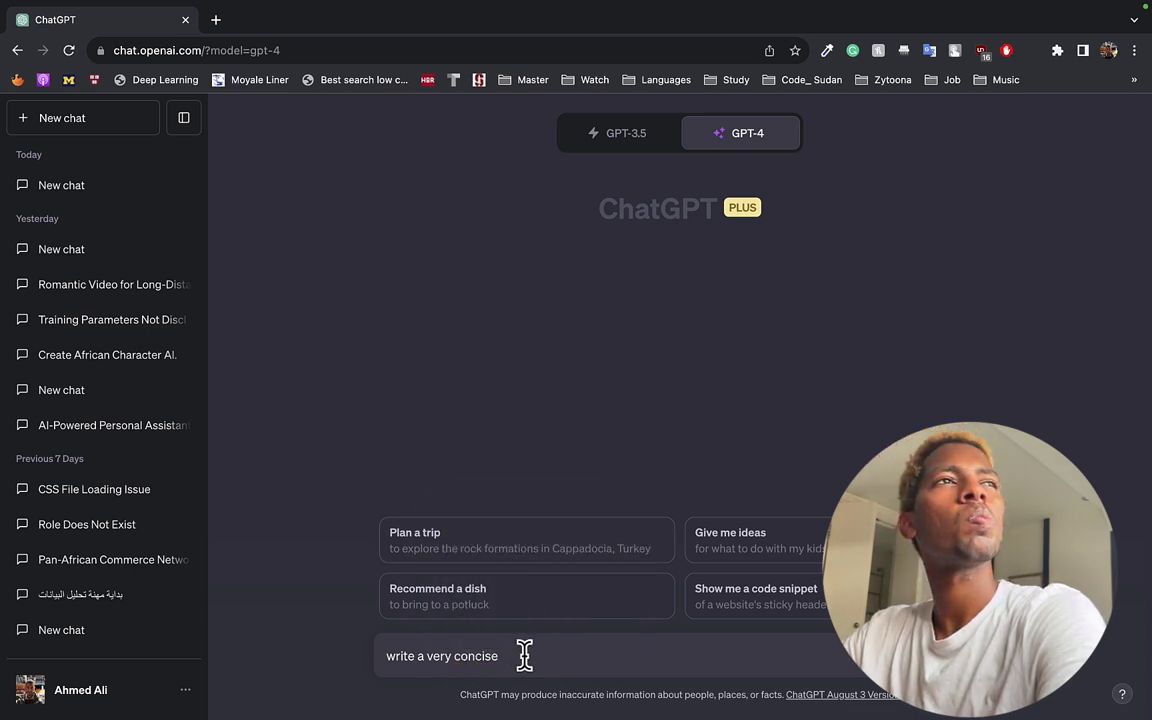
{"action": "type", "text": "statement"}
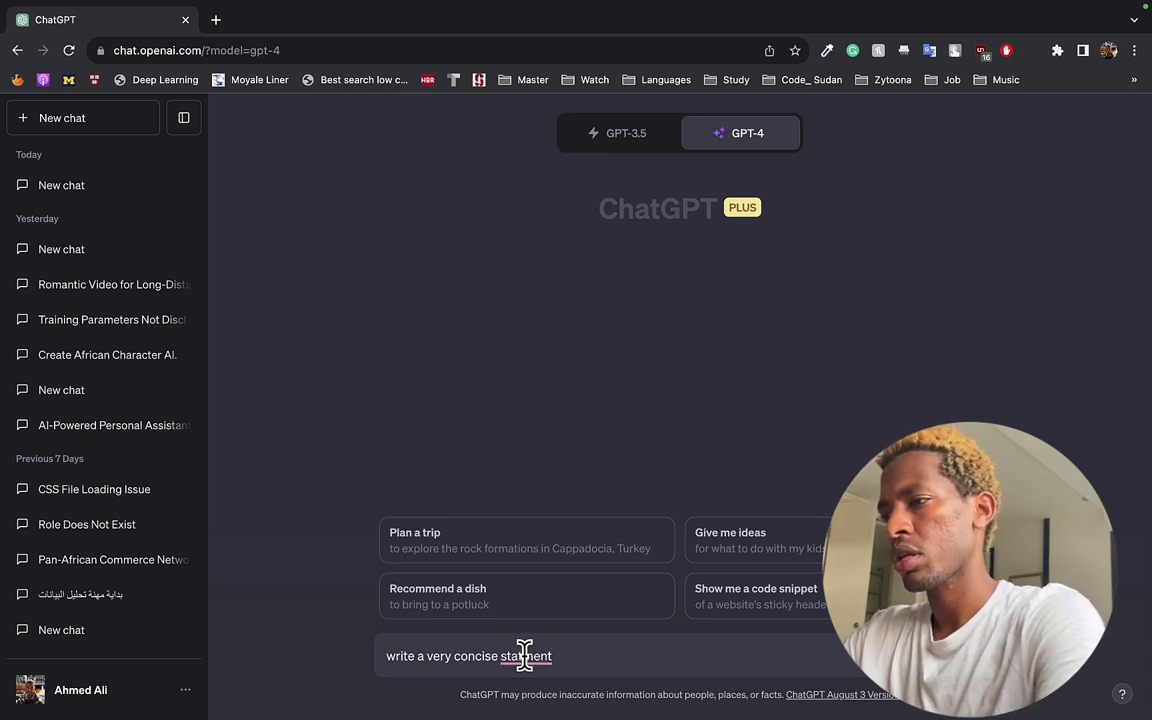
{"action": "mouse_move", "coordinate": [517, 647]}
{"action": "left_click", "coordinate": [553, 467]}
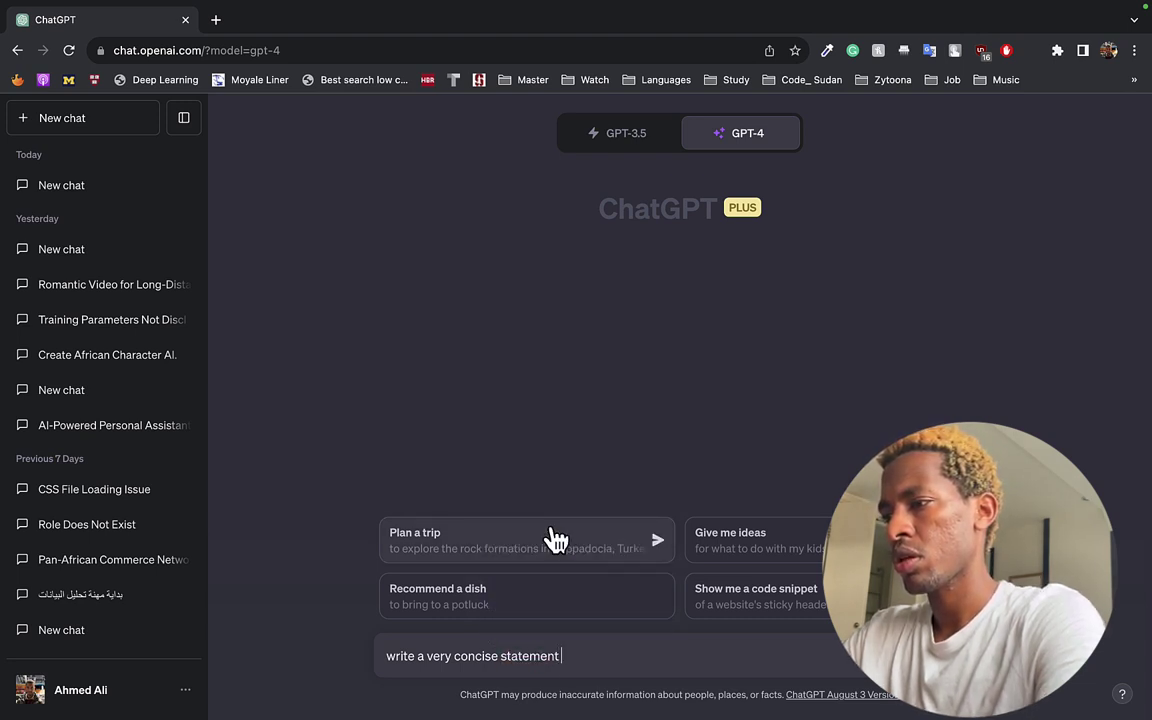
- Append "about me been a product manager, this sentence going to be the first one a person will see on my personal website and resume" and send it
{"action": "type", "text": "about me been a product manager, this sentence ge"}
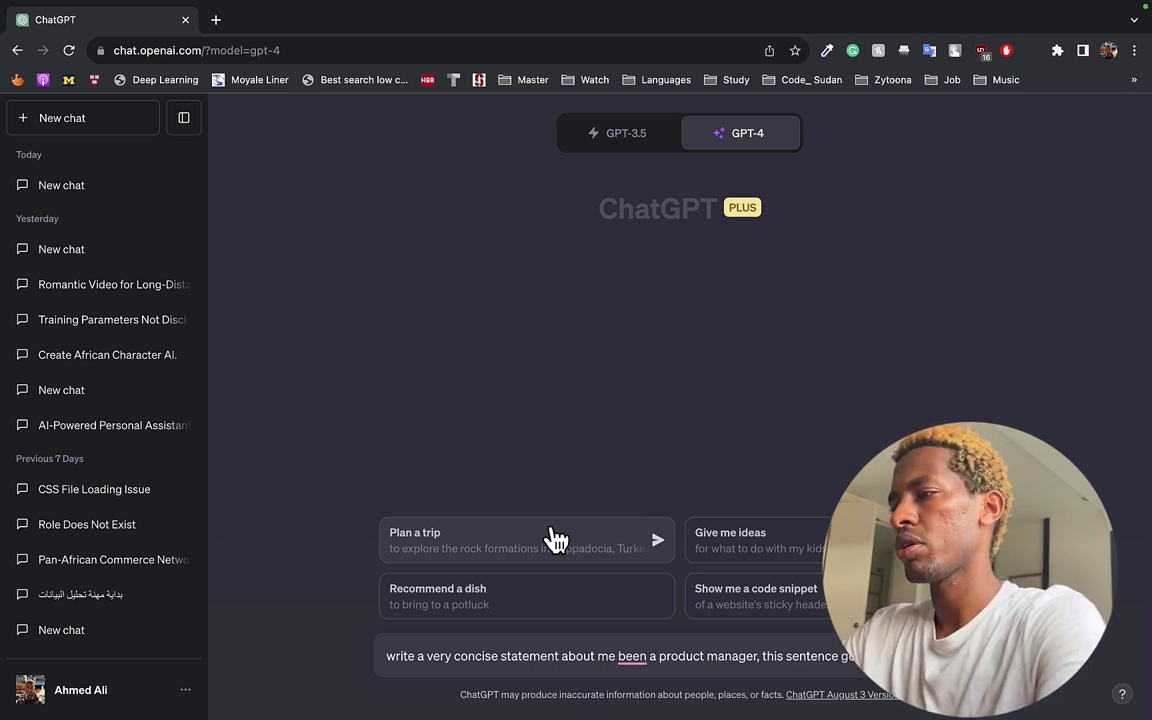
{"action": "type", "text": "first one a person will see on my personal website and resume"}
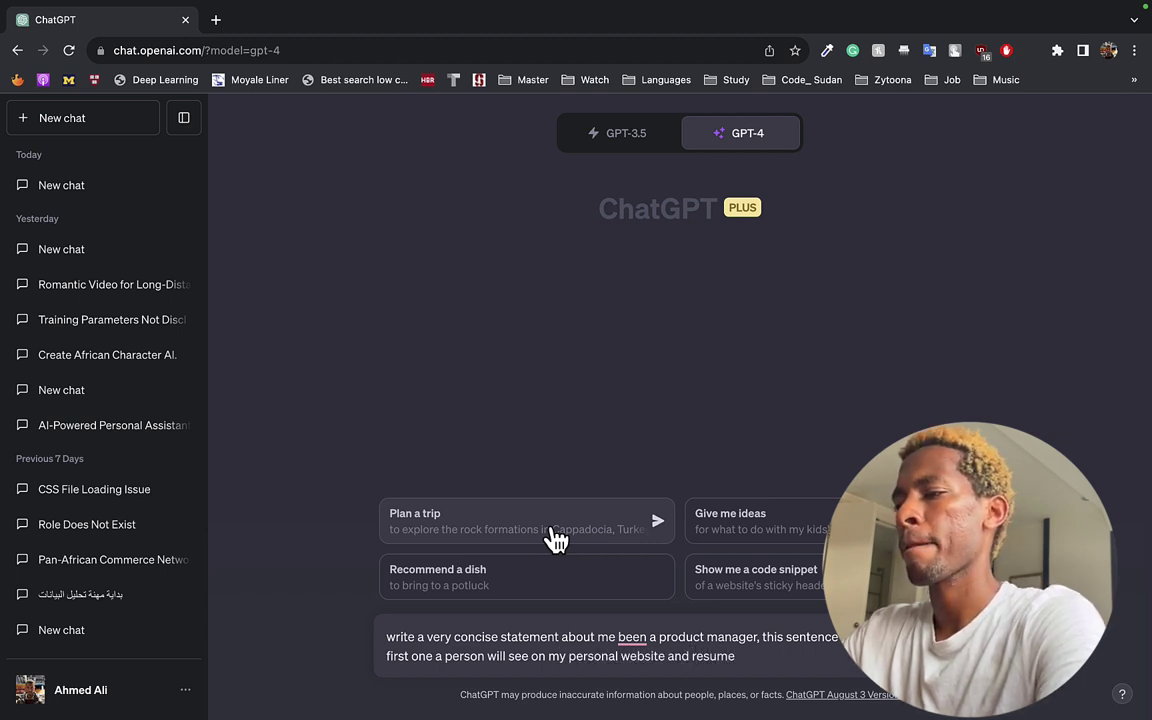
{"action": "key", "text": "Return"}
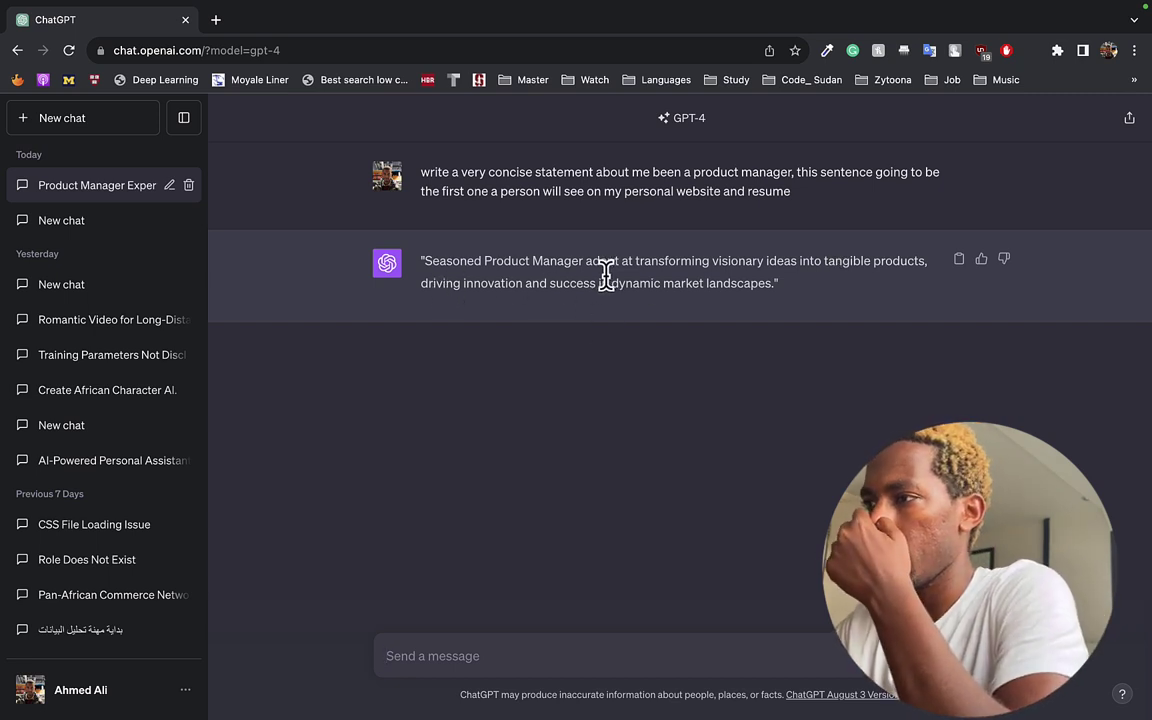
- Copy "transforming visionary ideas into tangible products" from ChatGPT's reply and return to the Chrome window with the Product Manager role form
{"action": "left_click_drag", "start_coordinate": [636, 260], "coordinate": [928, 256]}
{"action": "key", "text": "super+c"}
{"action": "key", "text": "super+Tab"}
{"action": "key", "text": "super+Tab"}
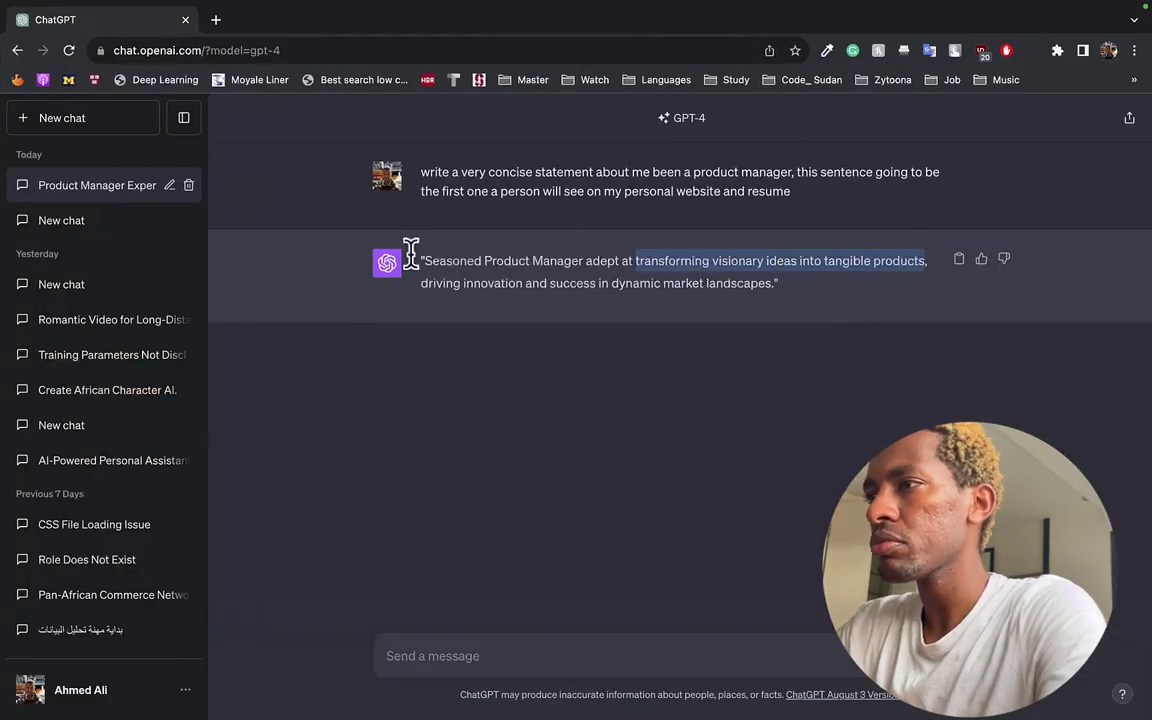
{"action": "mouse_move", "coordinate": [75, 33]}
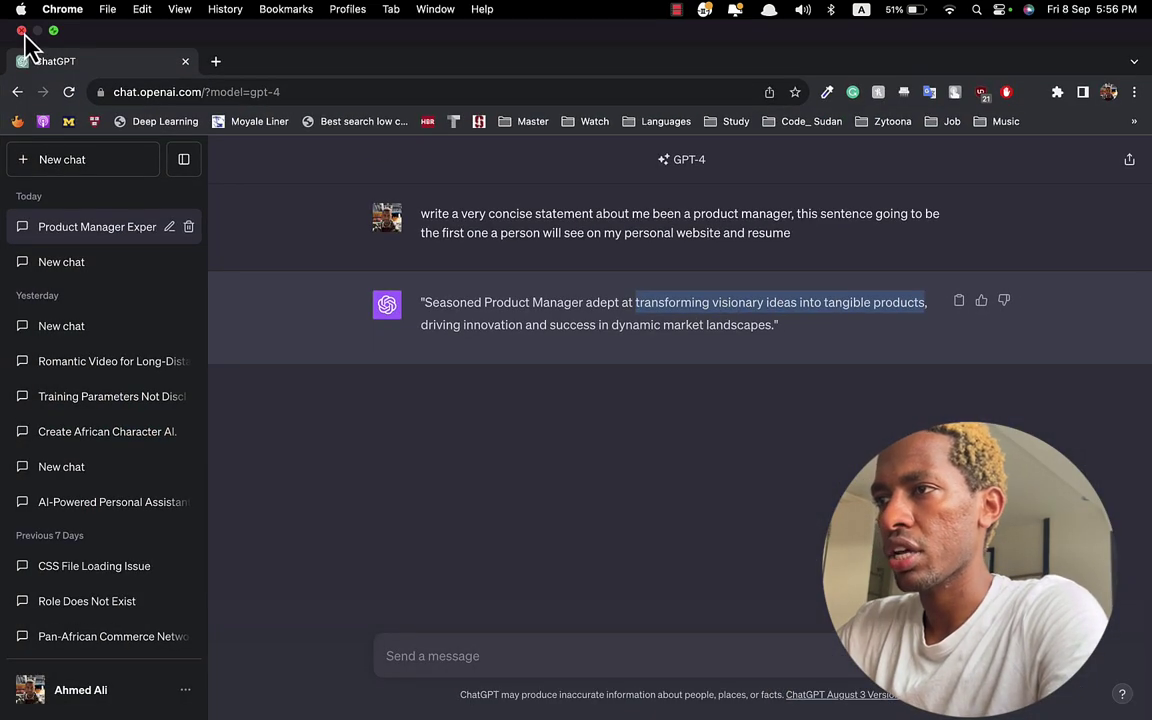
{"action": "key", "text": "ctrl+Up"}
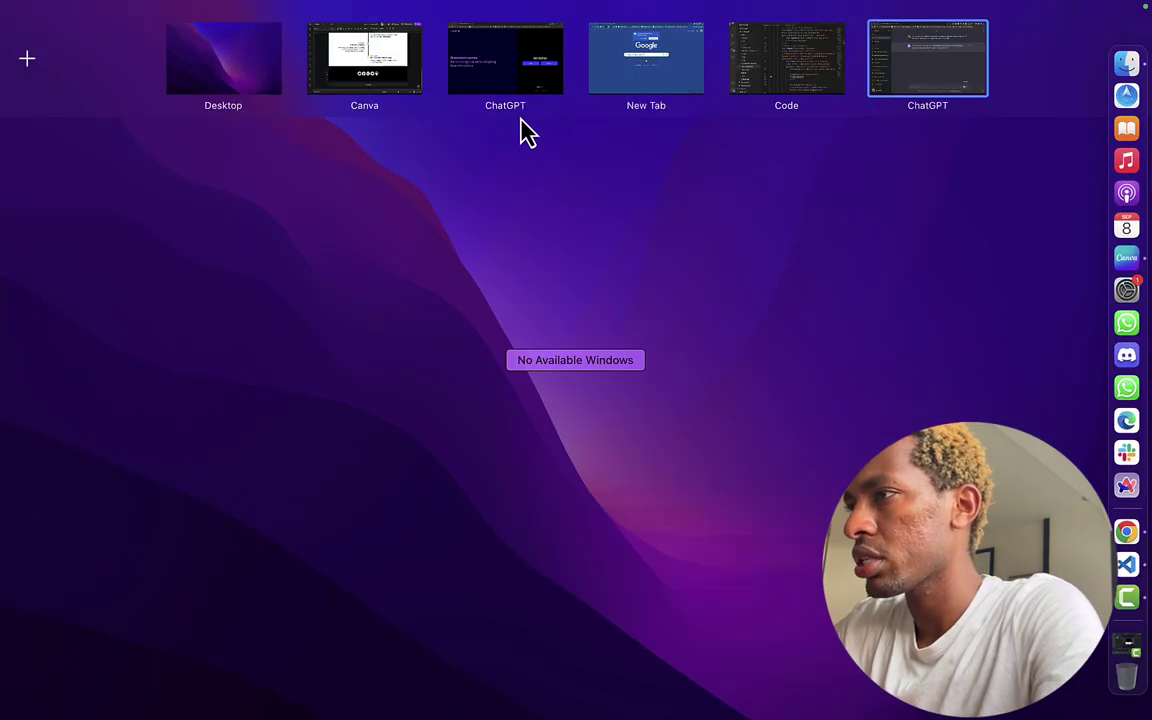
{"action": "left_click", "coordinate": [510, 80]}
{"action": "left_click", "coordinate": [756, 21]}
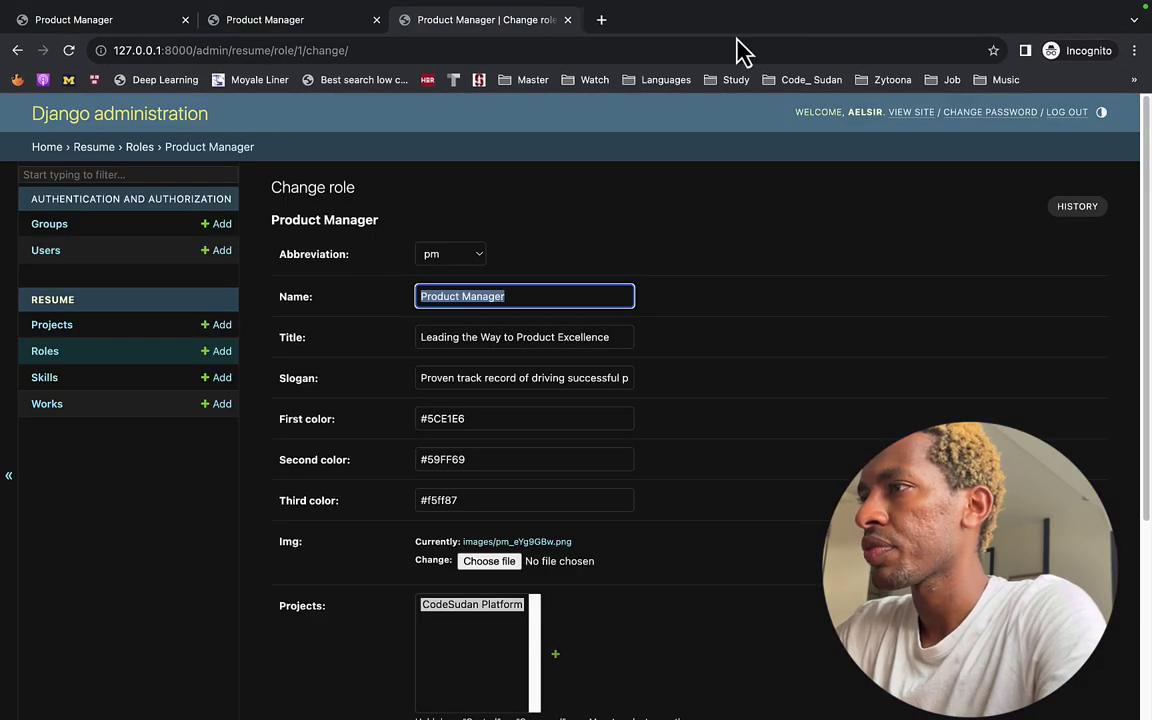
- Replace the role's Title with the copied phrase and capitalize its first letter, giving "Transforming visionary ideas into tangible product"
{"action": "triple_click", "coordinate": [489, 337]}
{"action": "key", "text": "super+v"}
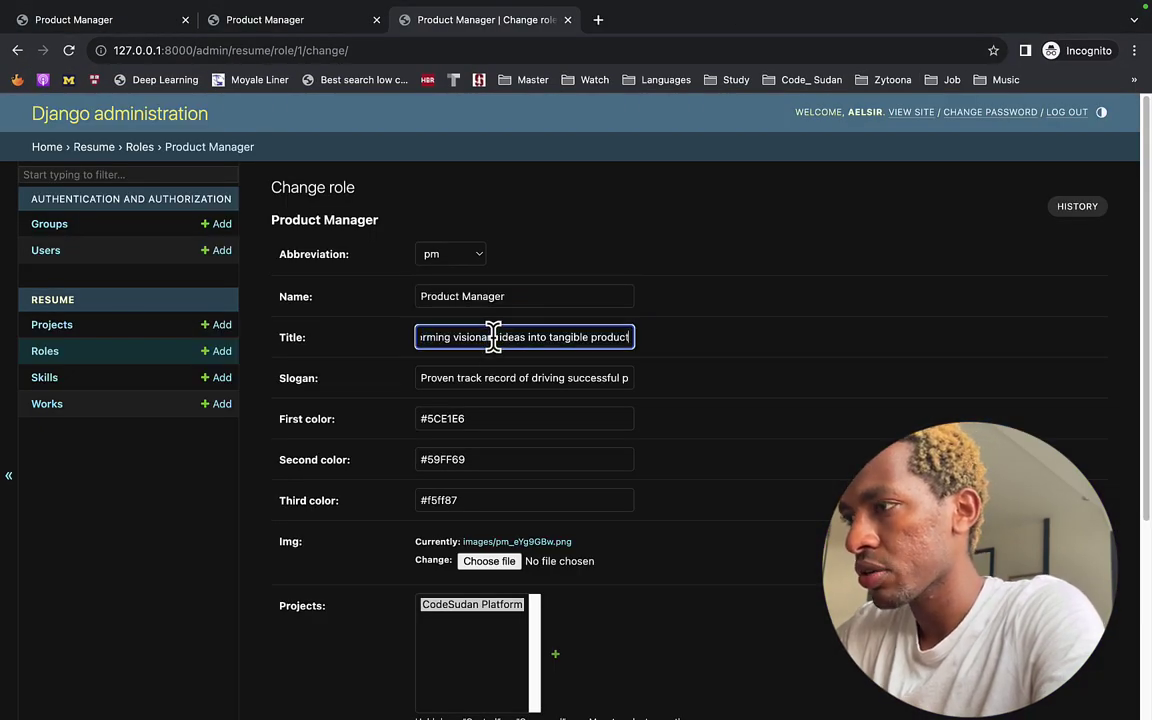
{"action": "key", "text": "super+Left"}
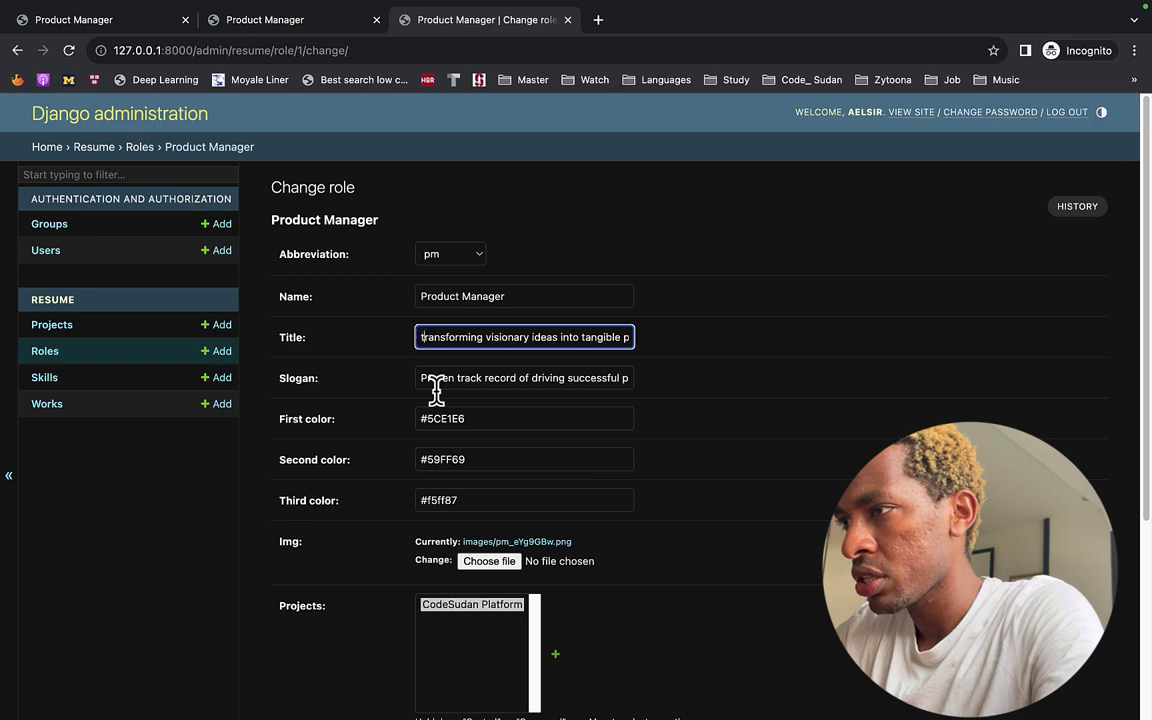
{"action": "key", "text": "Left"}
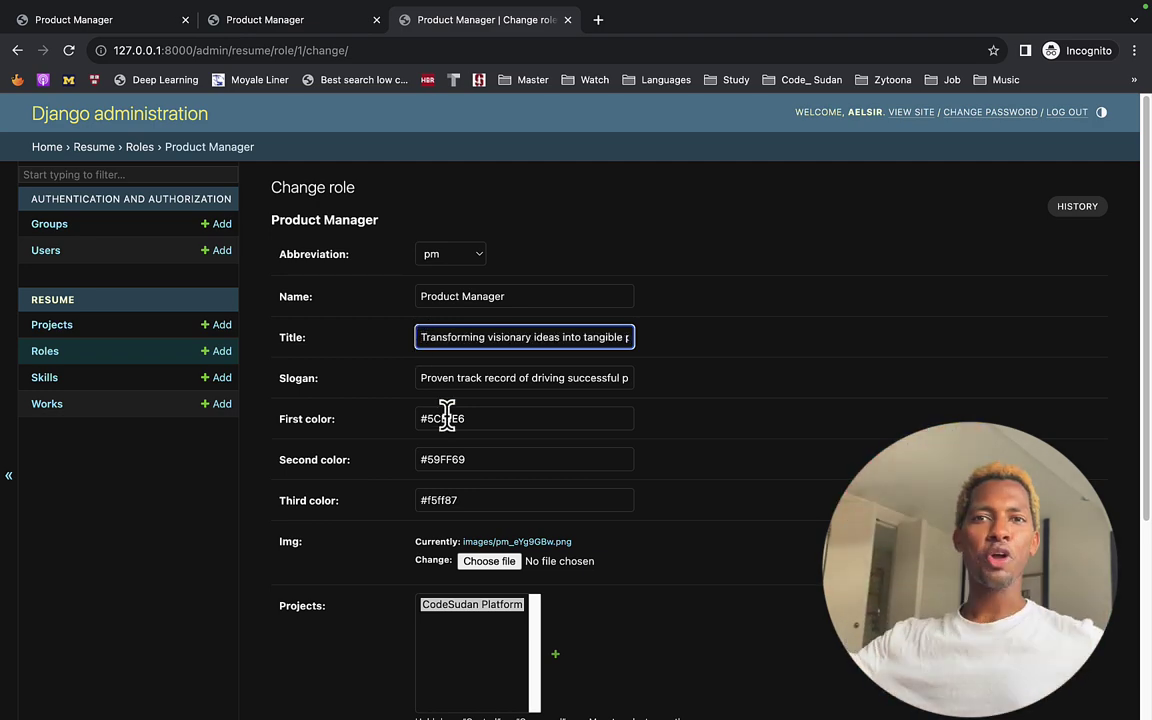
- Reload the static test page and the dynamic pm page to compare their headlines before saving the role
{"action": "left_click", "coordinate": [90, 20]}
{"action": "left_click", "coordinate": [69, 50]}
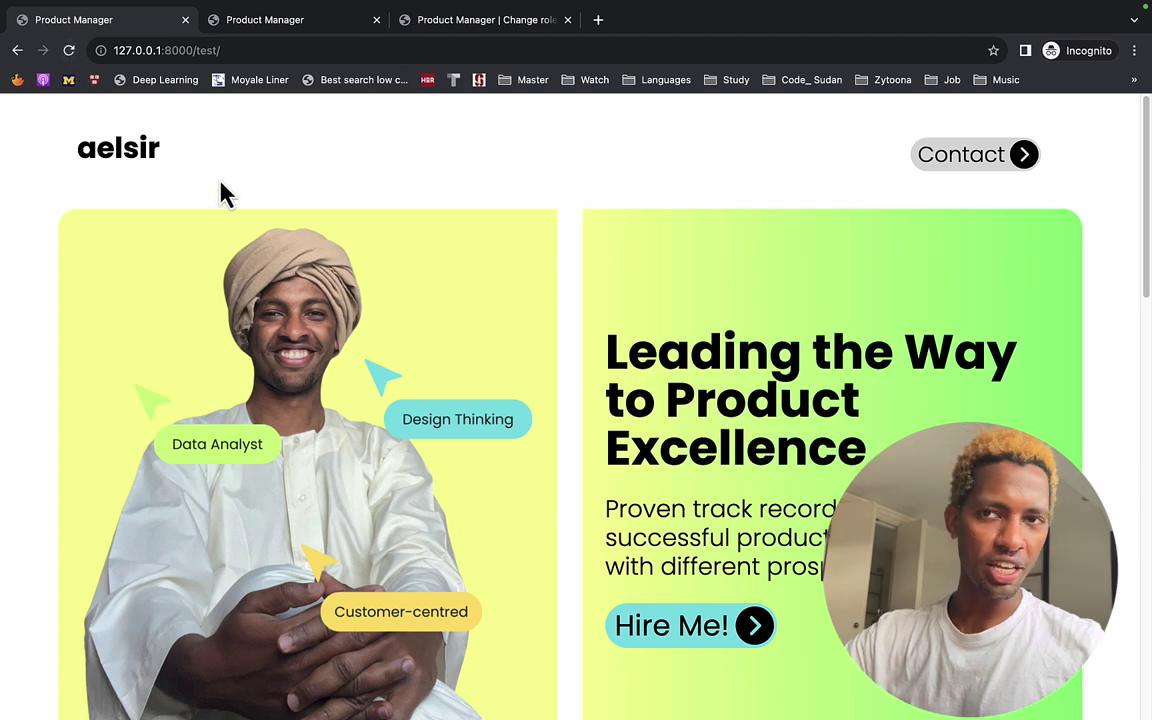
{"action": "left_click", "coordinate": [286, 24]}
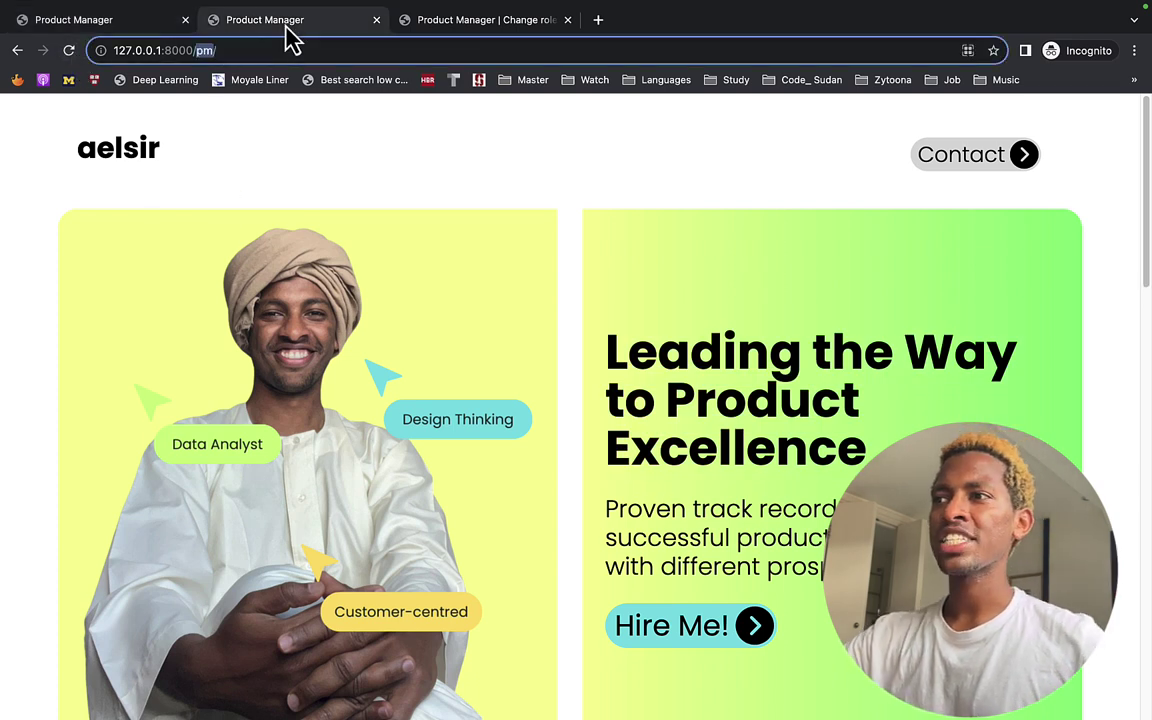
{"action": "left_click", "coordinate": [69, 50]}
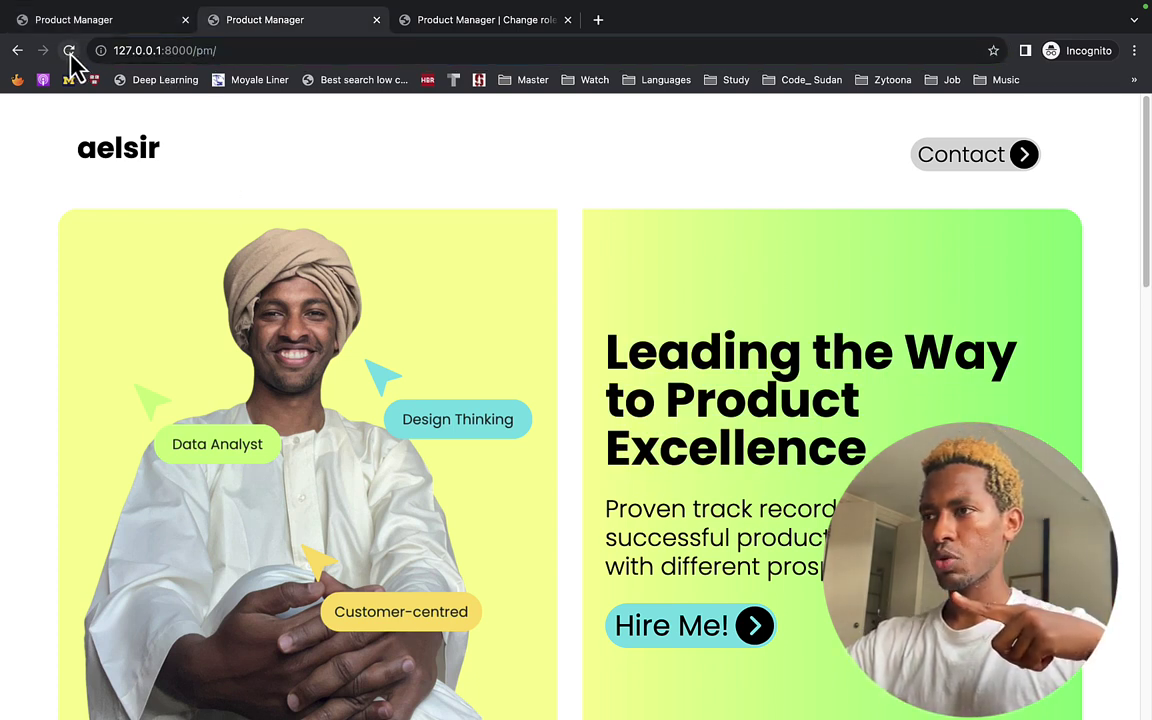
- Return to the Product Manager role form in the admin and save the edited role
{"action": "left_click", "coordinate": [438, 22]}
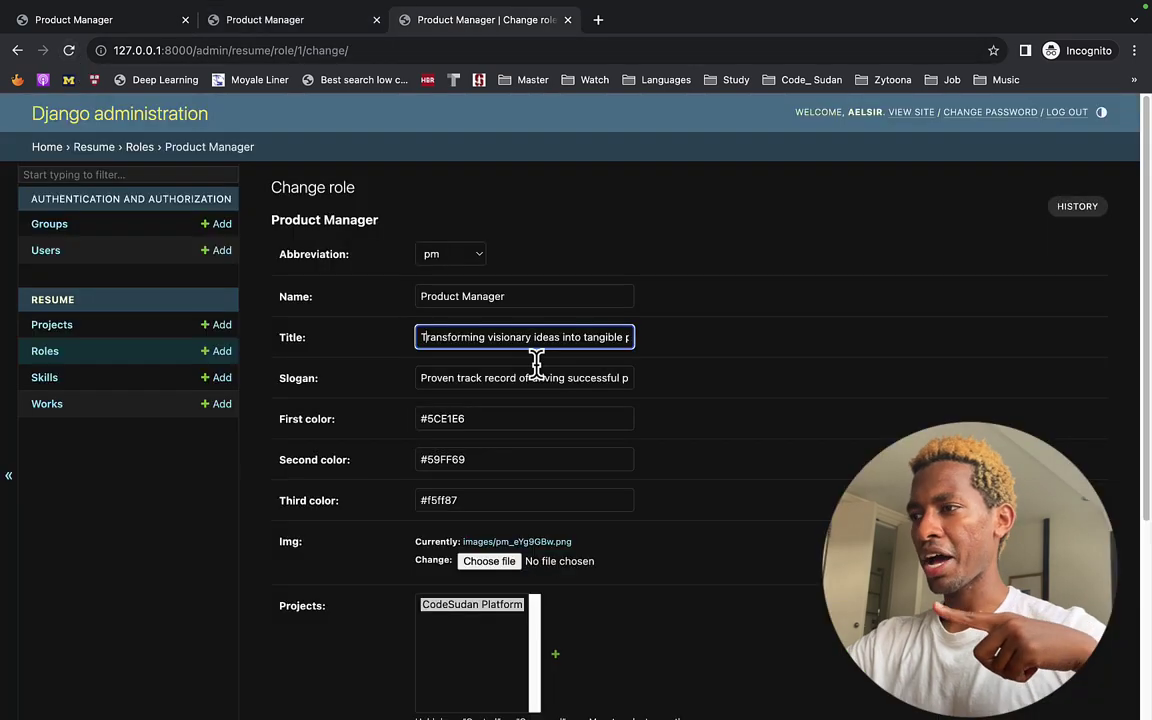
{"action": "scroll", "coordinate": [530, 400], "scroll_direction": "down", "scroll_amount": 5}
{"action": "left_click", "coordinate": [318, 651]}
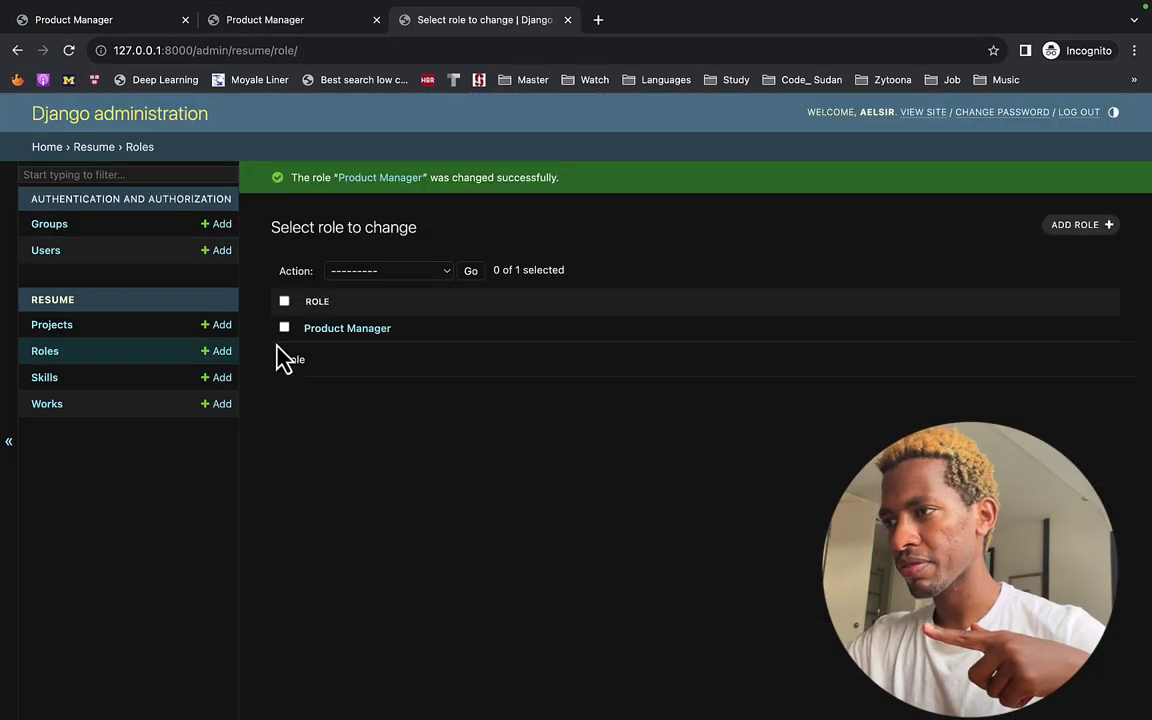
- Reload the pm page, highlight its main headline, and go back to the roles list in the admin
{"action": "left_click", "coordinate": [298, 28]}
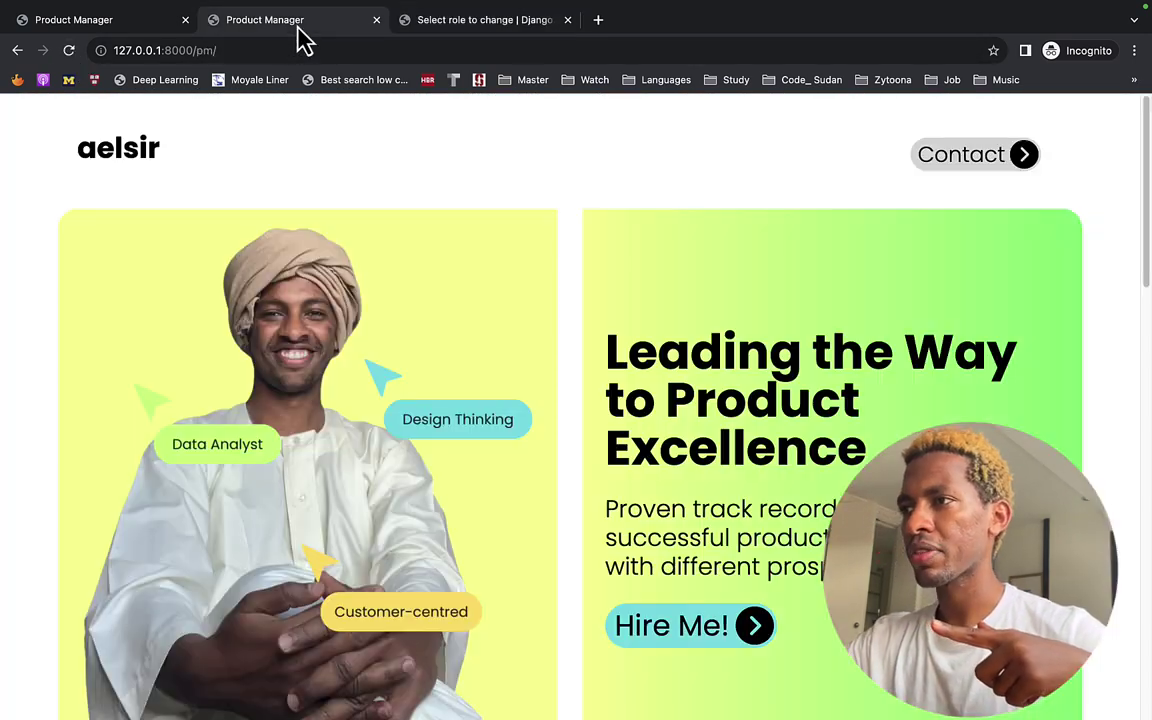
{"action": "left_click", "coordinate": [69, 50]}
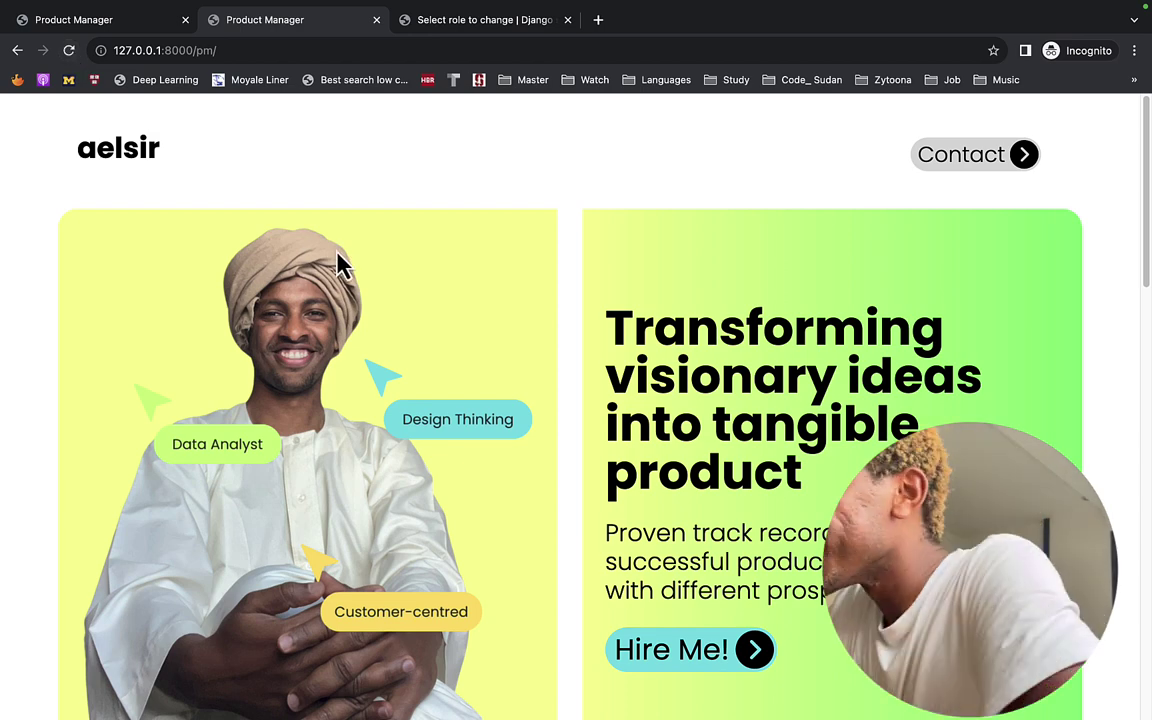
{"action": "left_click_drag", "start_coordinate": [778, 452], "coordinate": [830, 500]}
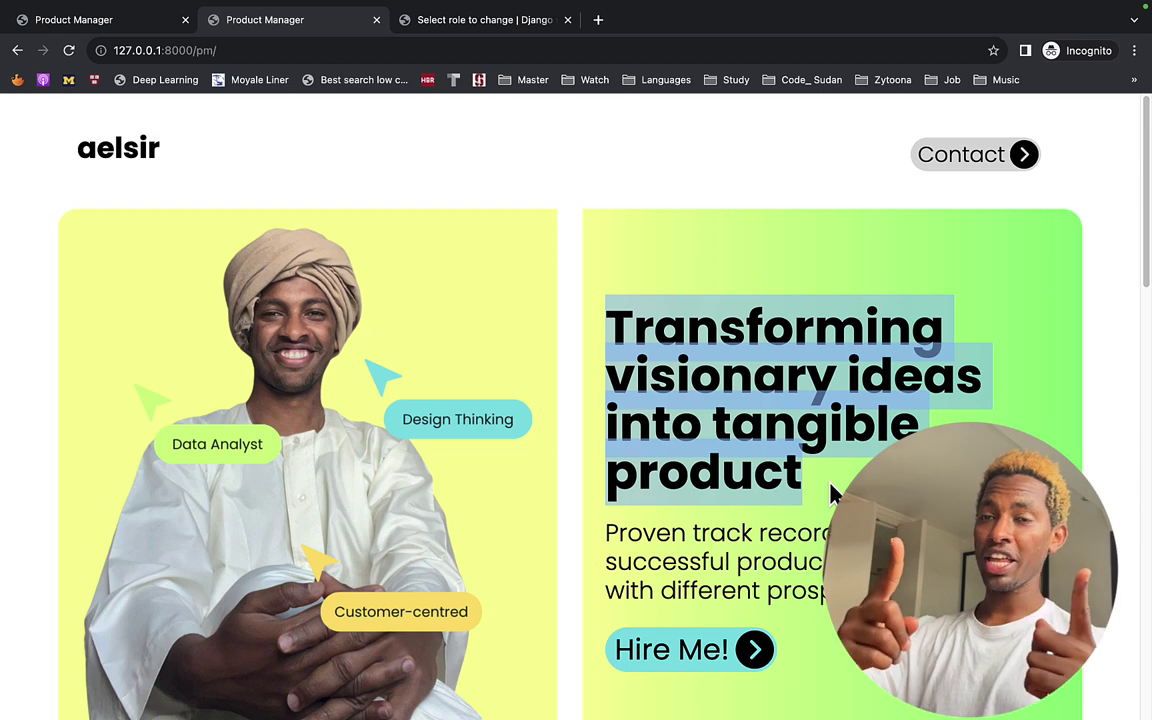
{"action": "left_click", "coordinate": [536, 30]}
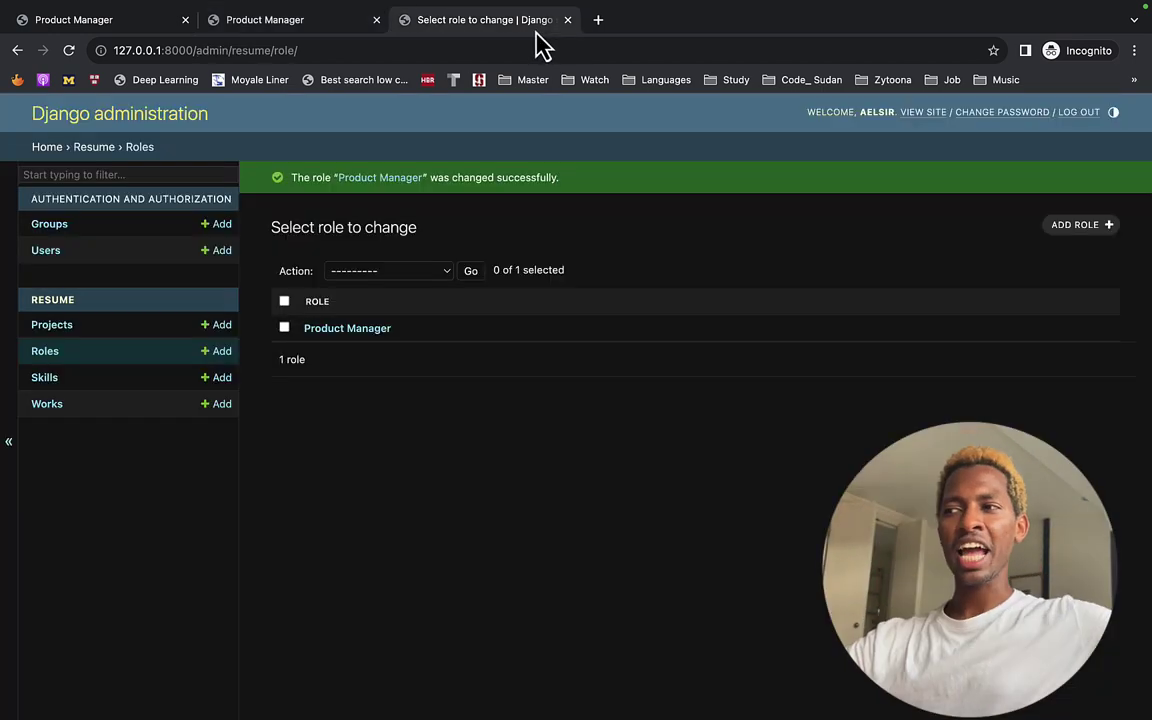
- Start adding a new role with the abbreviation sd and the name "Software Developer"
{"action": "left_click", "coordinate": [1067, 226]}
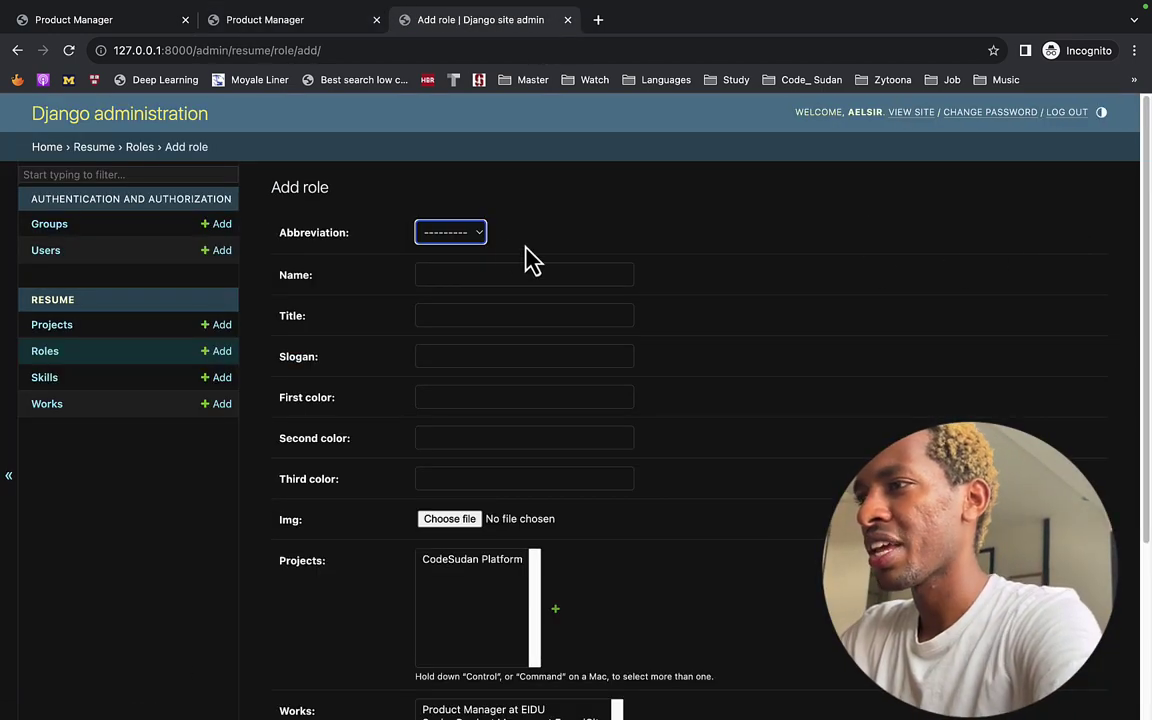
{"action": "left_click", "coordinate": [472, 238]}
{"action": "left_click", "coordinate": [474, 267]}
{"action": "left_click", "coordinate": [475, 275]}
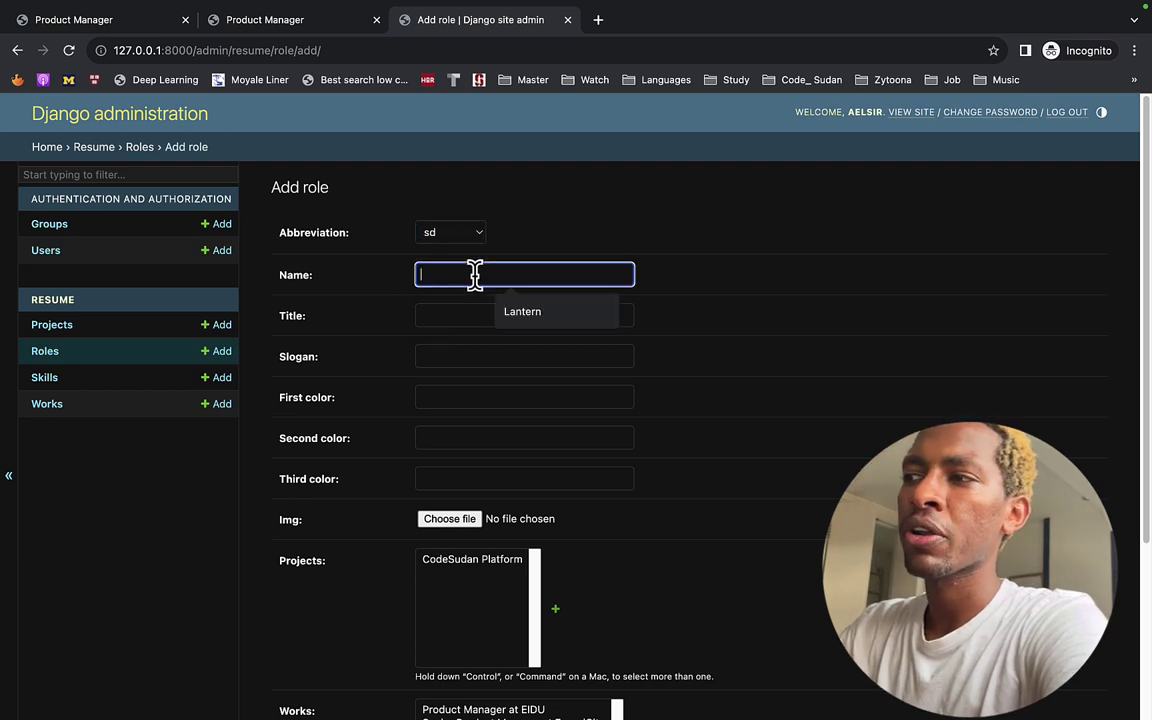
{"action": "type", "text": "Software Developer"}
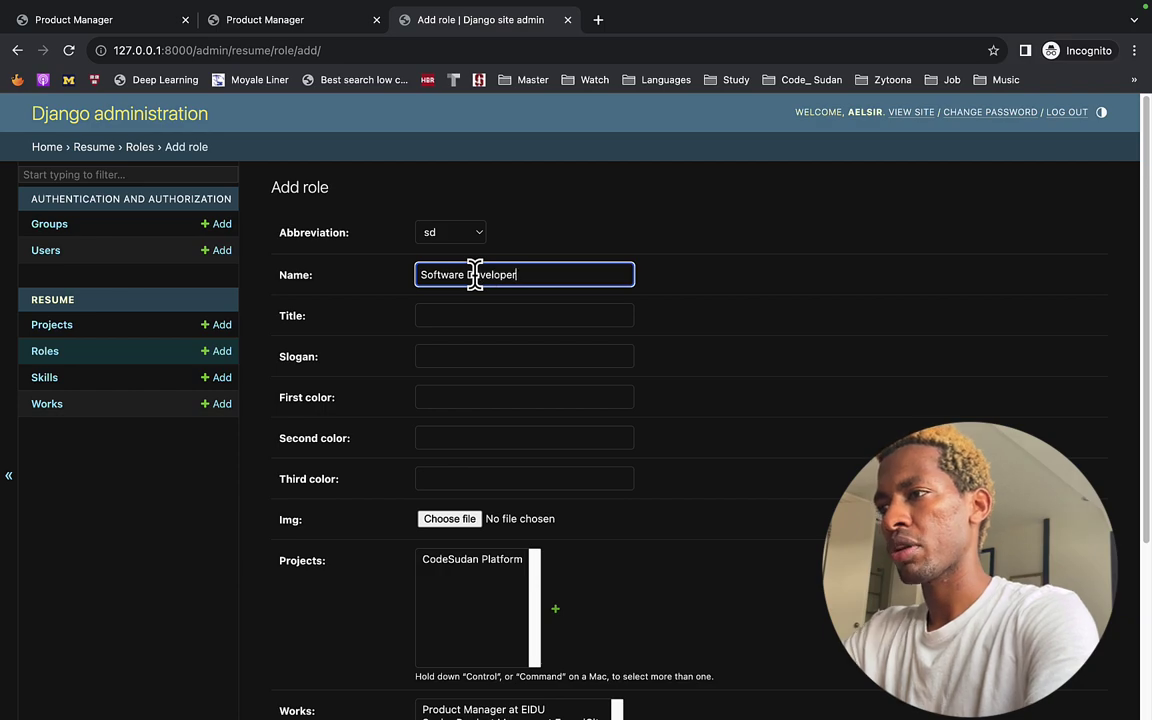
{"action": "key", "text": "Tab"}
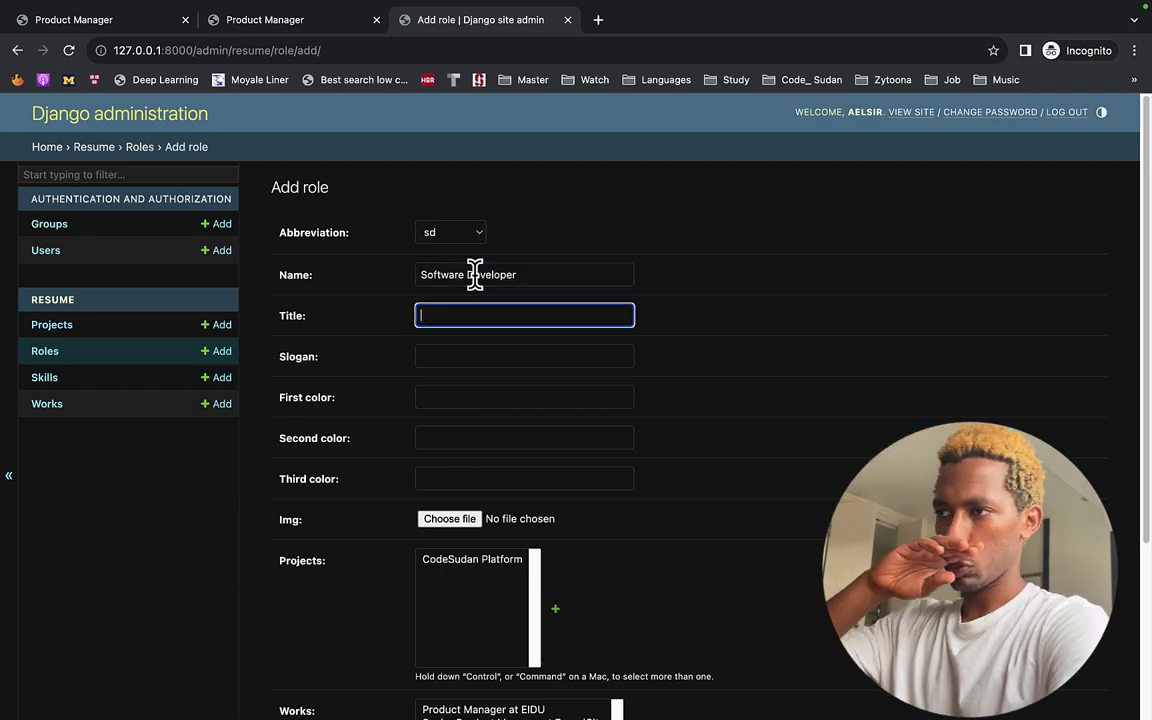
- Switch to the ChatGPT conversation and copy the earlier product manager prompt into a new message
{"action": "key", "text": "super+Tab"}
{"action": "key", "text": "super+Tab"}
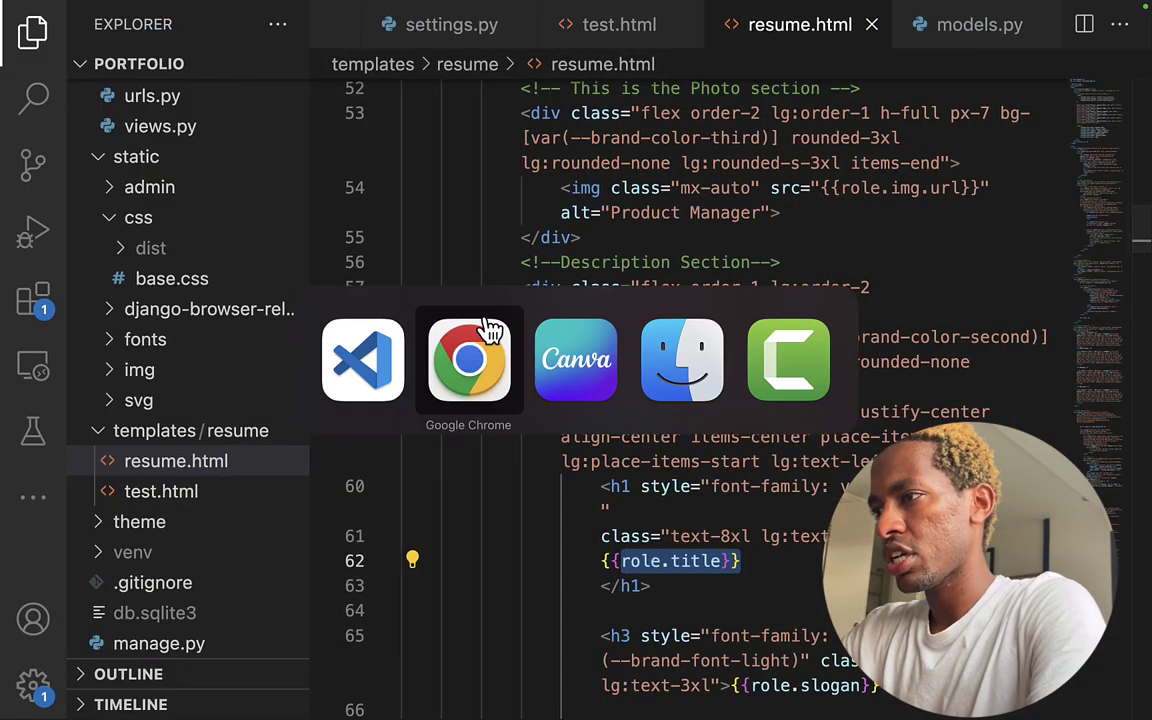
{"action": "key", "text": "ctrl+Up"}
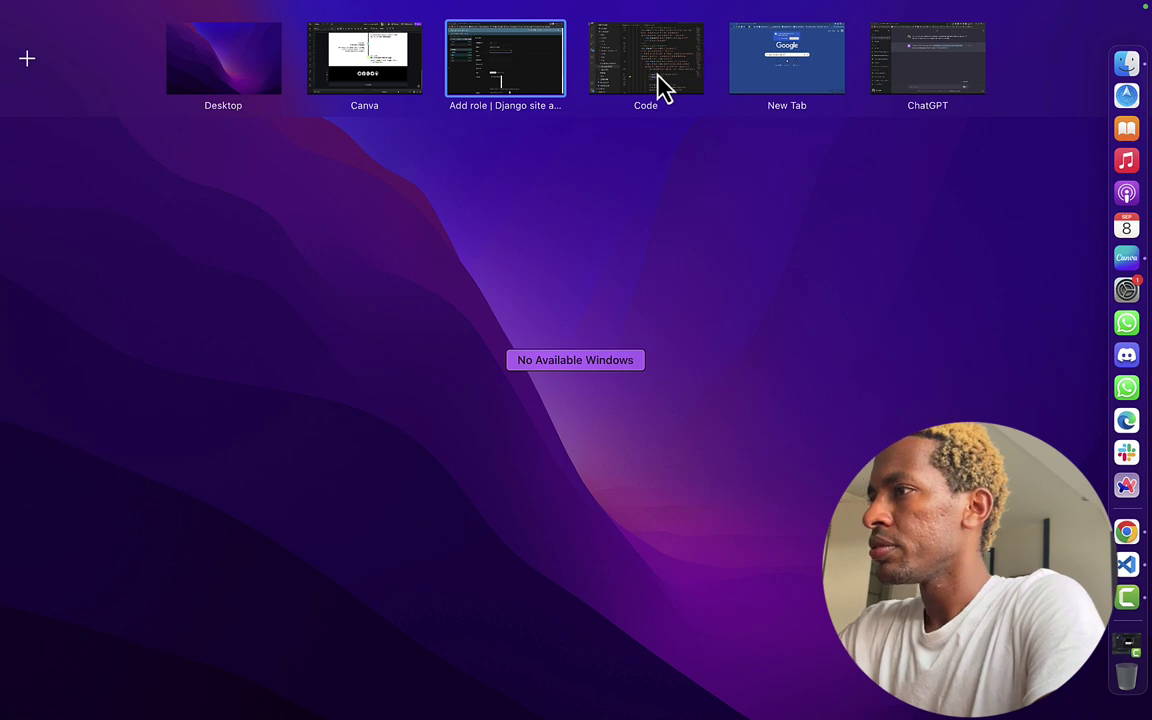
{"action": "left_click", "coordinate": [890, 75]}
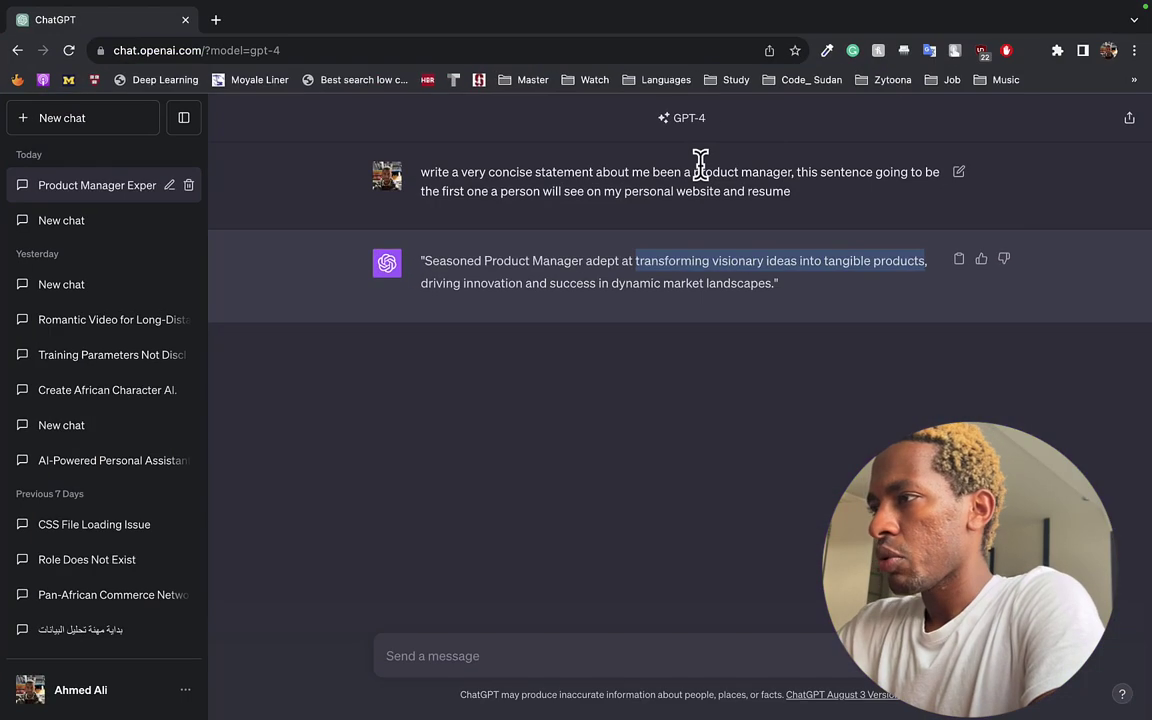
{"action": "triple_click", "coordinate": [686, 172]}
{"action": "key", "text": "super+c"}
{"action": "left_click", "coordinate": [552, 646]}
{"action": "key", "text": "super+v"}
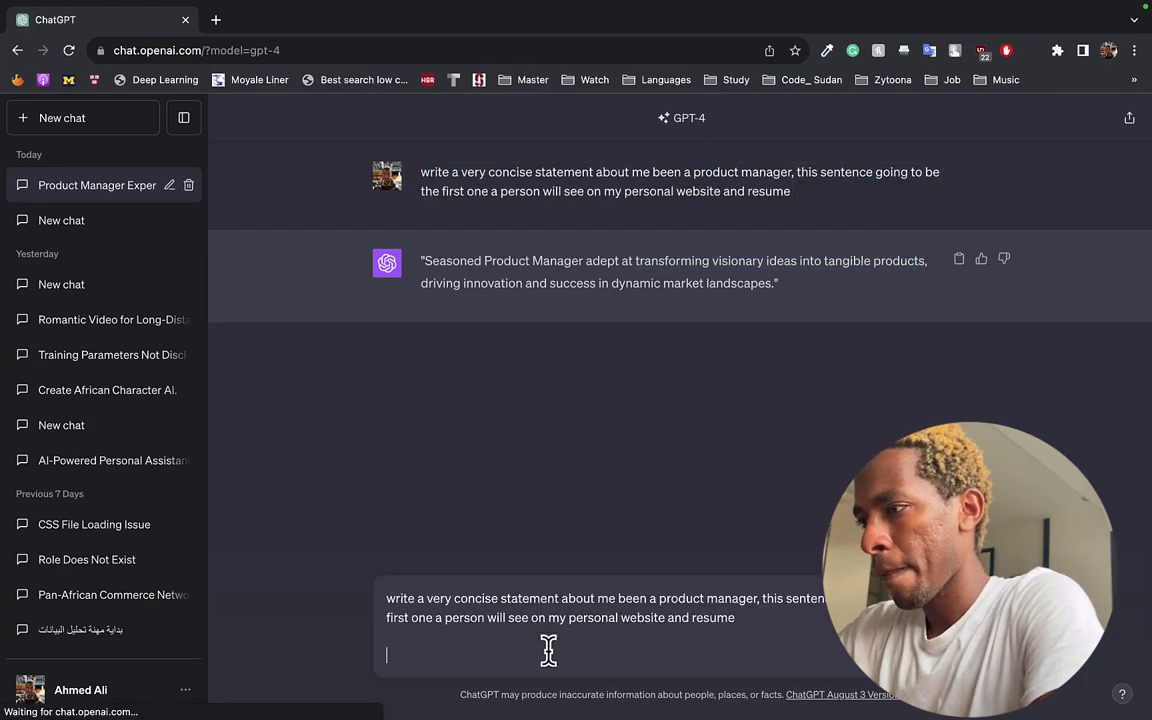
- Replace "product manager" with "software developer" in the prompt and send it
{"action": "mouse_move", "coordinate": [645, 601]}
{"action": "left_click_drag", "start_coordinate": [659, 600], "coordinate": [758, 598]}
{"action": "type", "text": "software develo"}
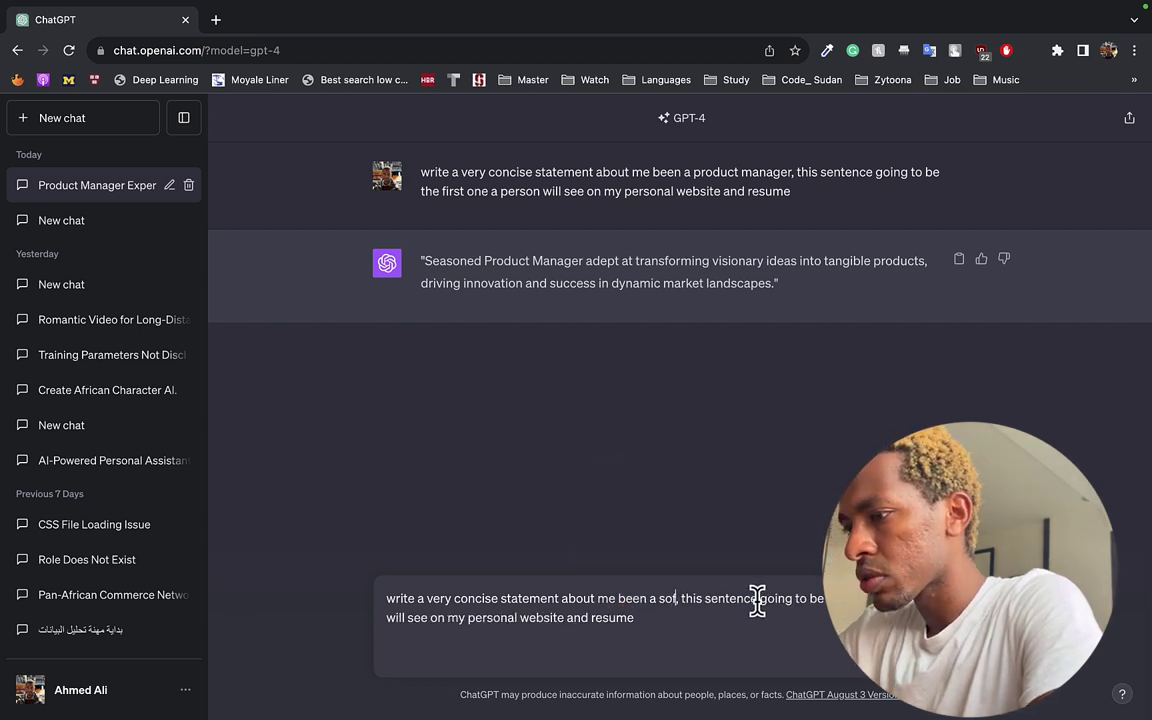
{"action": "type", "text": "per"}
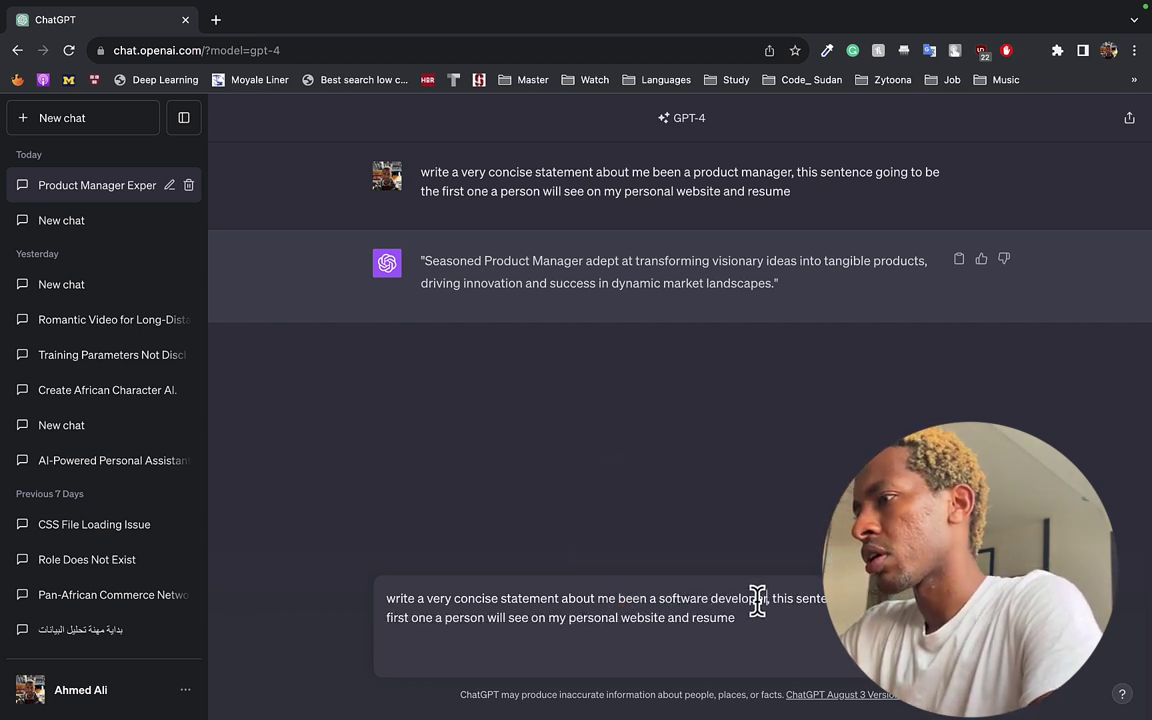
{"action": "key", "text": "Return"}
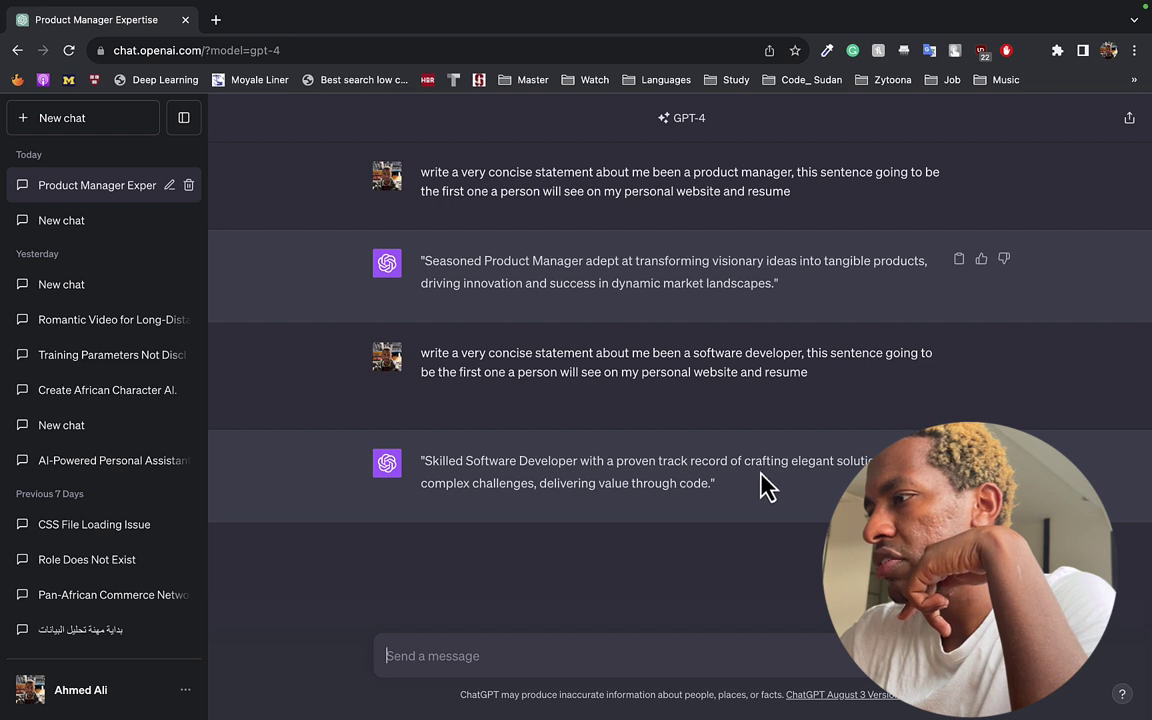
- Copy "crafting elegant solutions to complex challenges, delivering value through code" from the reply, return to Chrome, and close the empty New Tab window
{"action": "left_click_drag", "start_coordinate": [743, 460], "coordinate": [707, 483]}
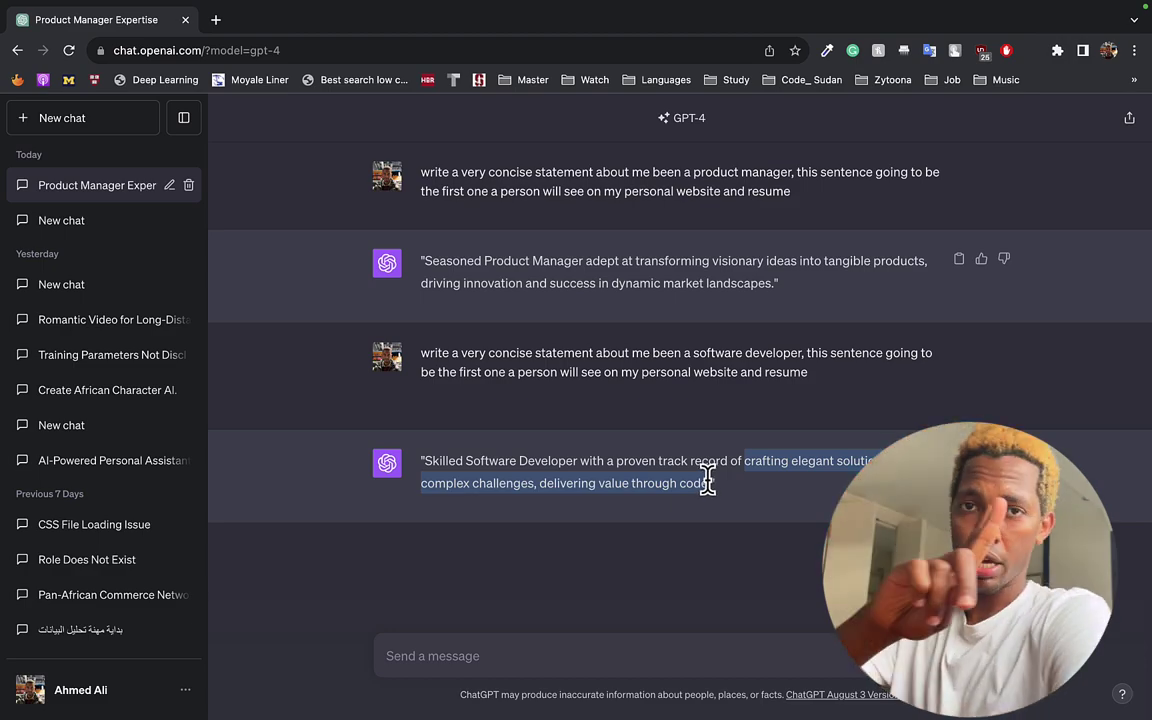
{"action": "key", "text": "super+Tab"}
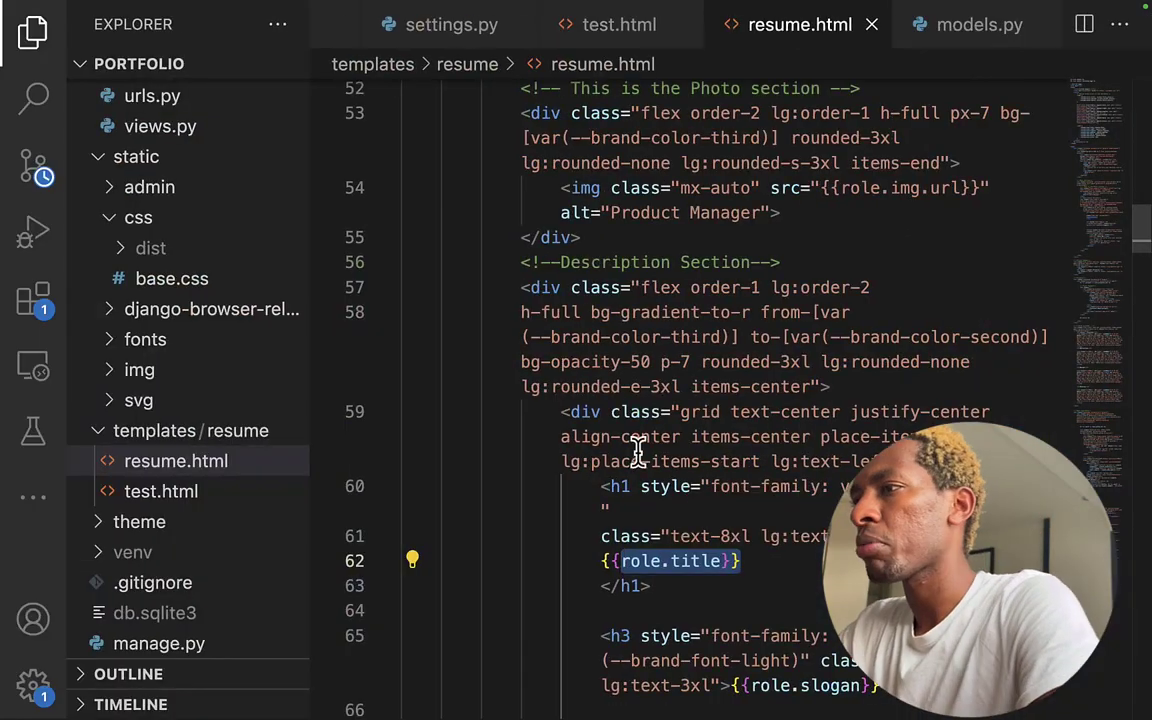
{"action": "key", "text": "super+Tab"}
{"action": "key", "text": "super+Tab"}
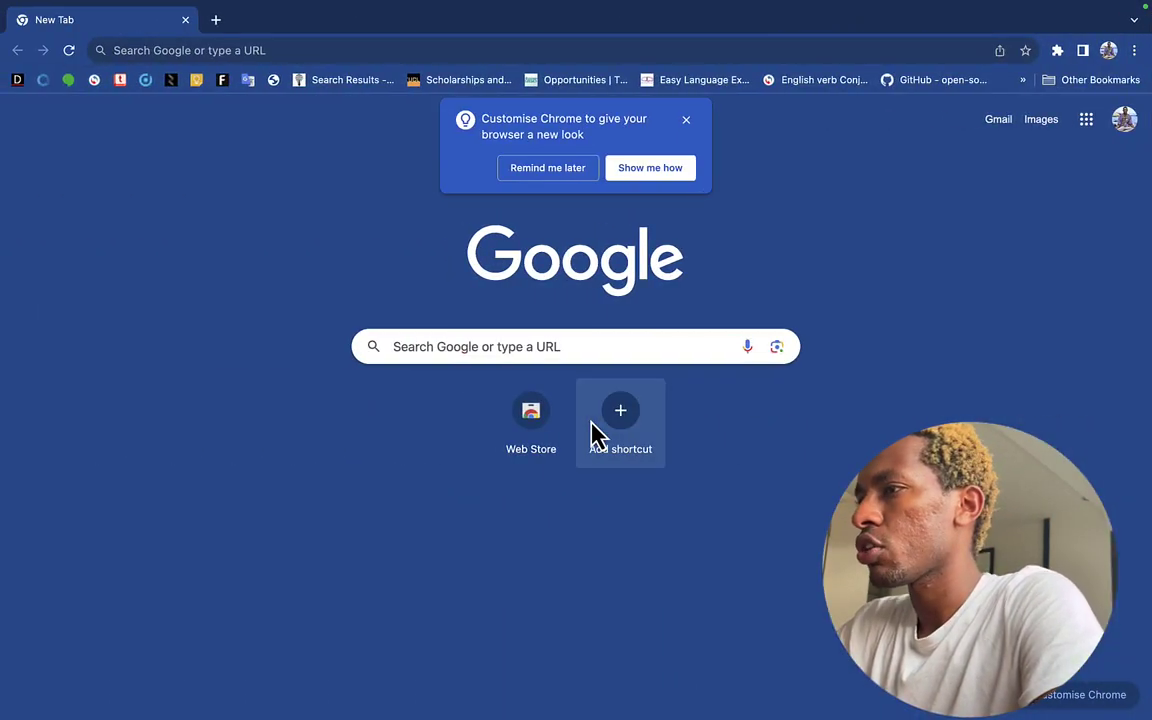
{"action": "mouse_move", "coordinate": [55, 52]}
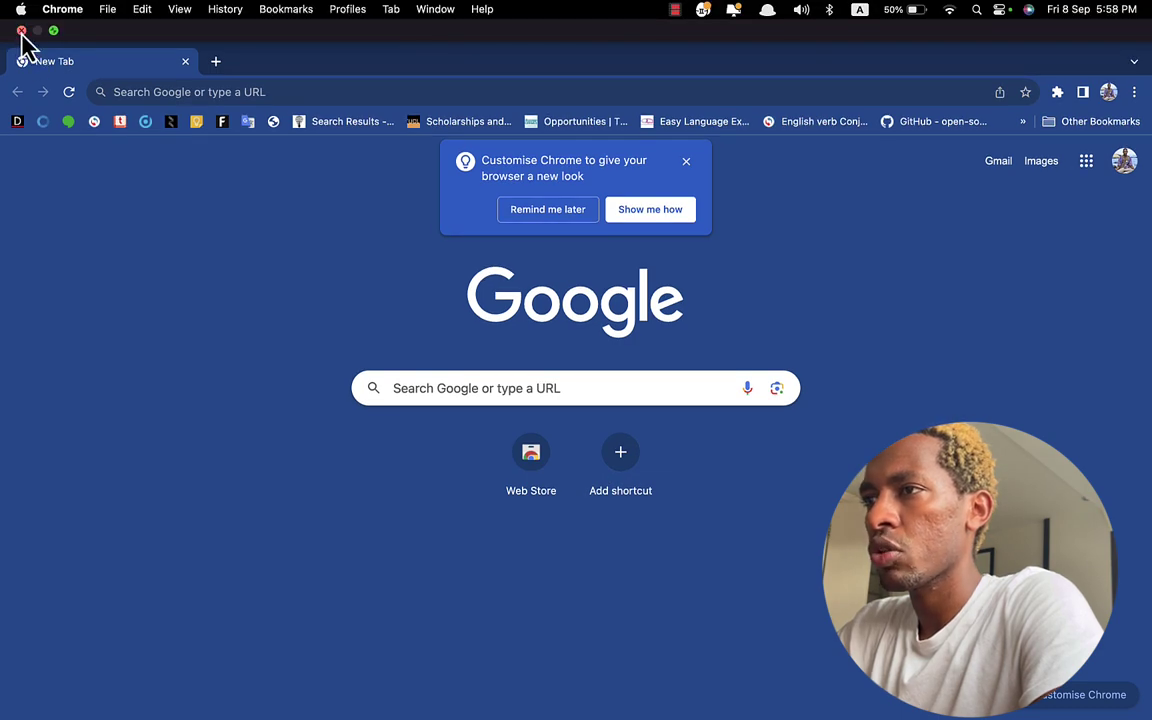
{"action": "left_click", "coordinate": [21, 31]}
- Paste the copied phrase into the new role's Title and capitalize its first letter
{"action": "left_click", "coordinate": [455, 313]}
{"action": "key", "text": "super+v"}
{"action": "scroll", "coordinate": [449, 315], "scroll_direction": "left", "scroll_amount": 2}
{"action": "scroll", "coordinate": [427, 315], "scroll_direction": "left", "scroll_amount": 1}
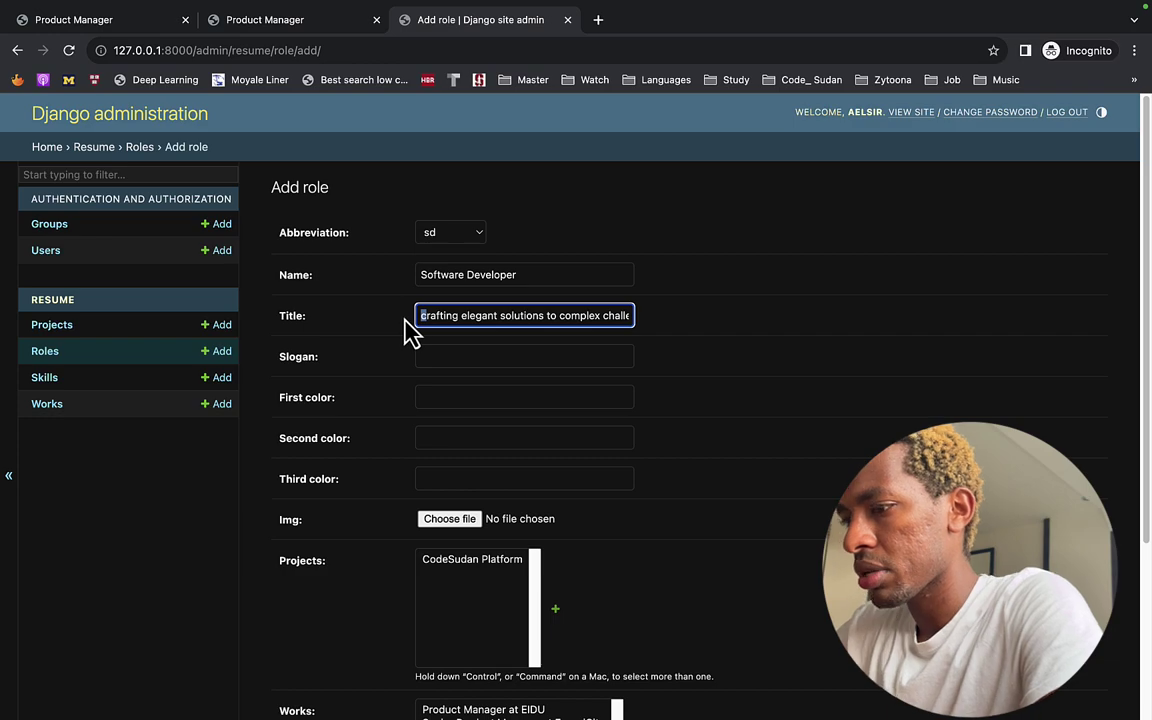
{"action": "left_click", "coordinate": [550, 380]}
- Go back to ChatGPT and copy the software developer prompt into a new message without the trailing blank line
{"action": "key", "text": "ctrl+Right"}
{"action": "key", "text": "ctrl+Right"}
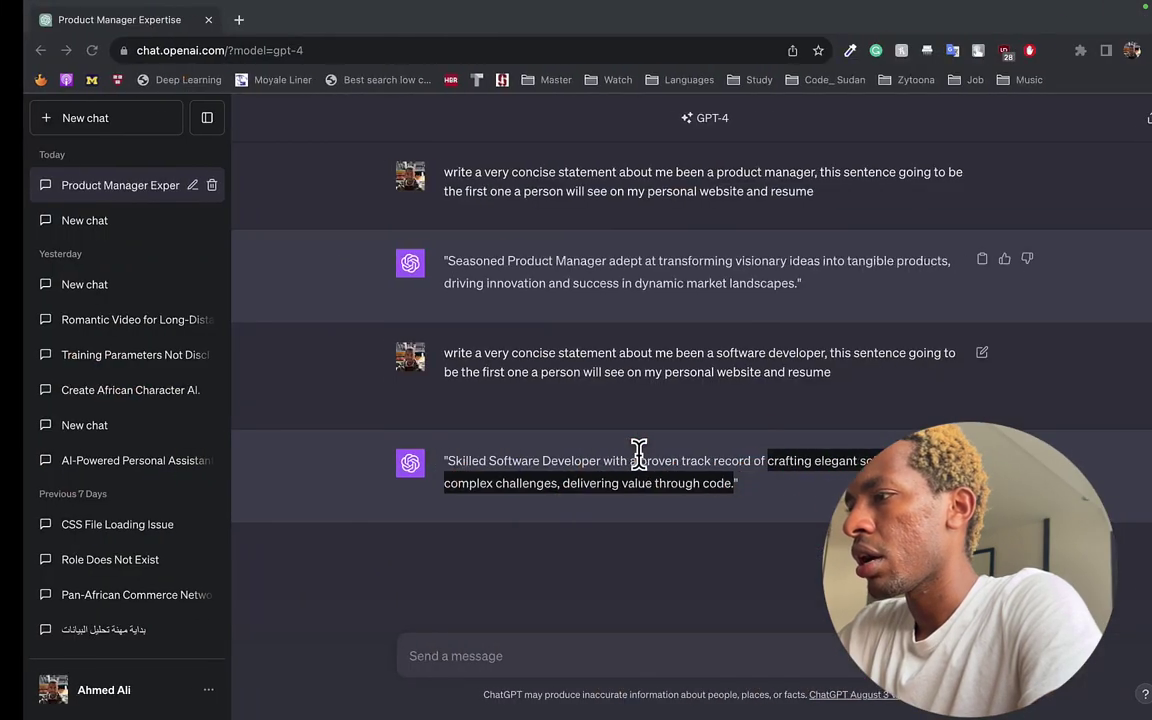
{"action": "triple_click", "coordinate": [415, 360]}
{"action": "key", "text": "ctrl+c"}
{"action": "left_click", "coordinate": [465, 653]}
{"action": "key", "text": "ctrl+v"}
{"action": "key", "text": "BackSpace"}
- Change "statement" to "description" and "been" to "being" in the prompt, and send it
{"action": "double_click", "coordinate": [524, 618]}
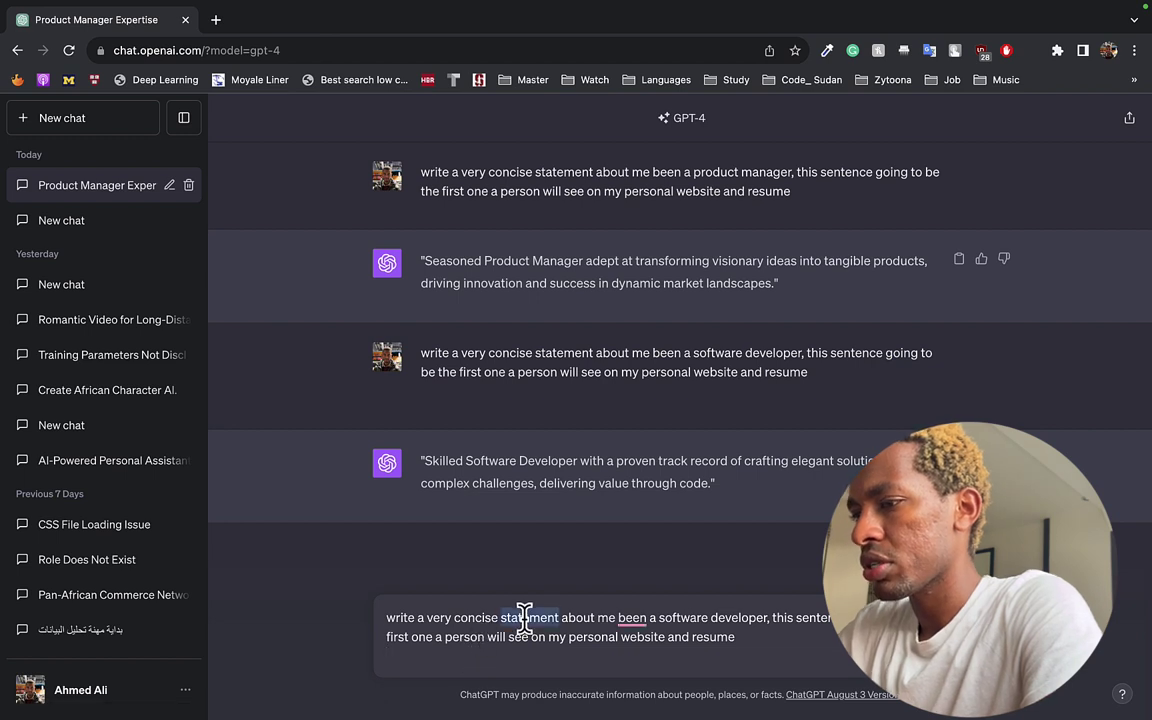
{"action": "type", "text": "description"}
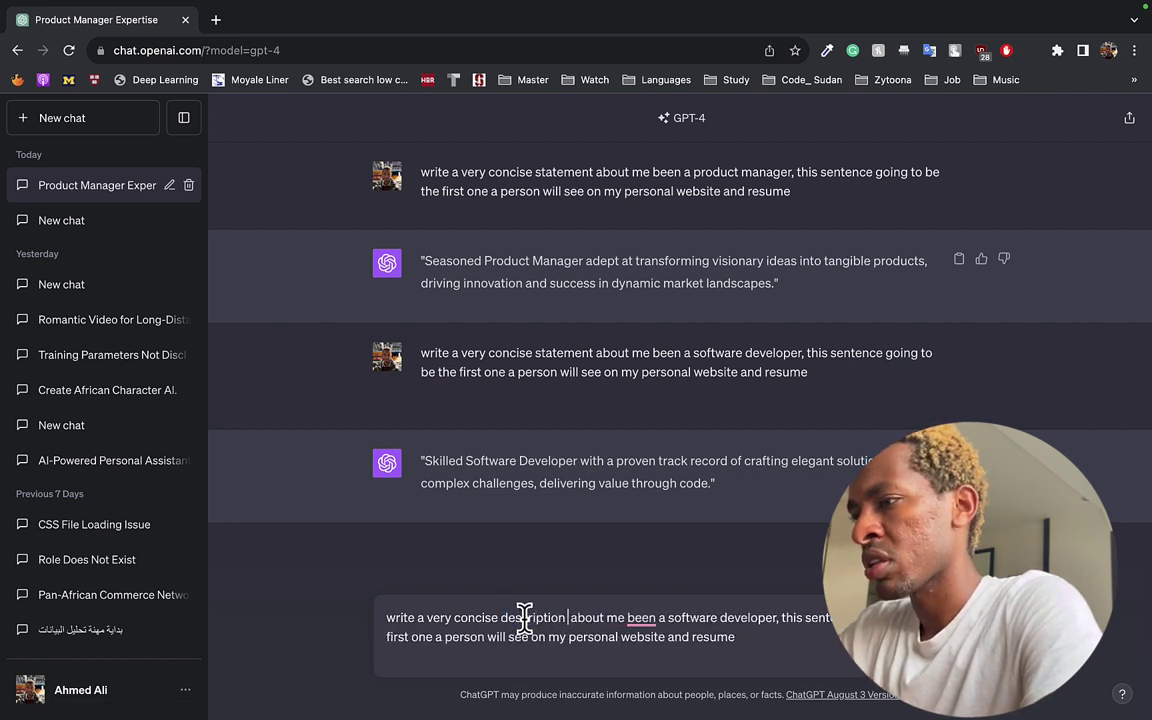
{"action": "mouse_move", "coordinate": [643, 620]}
{"action": "left_click", "coordinate": [645, 478]}
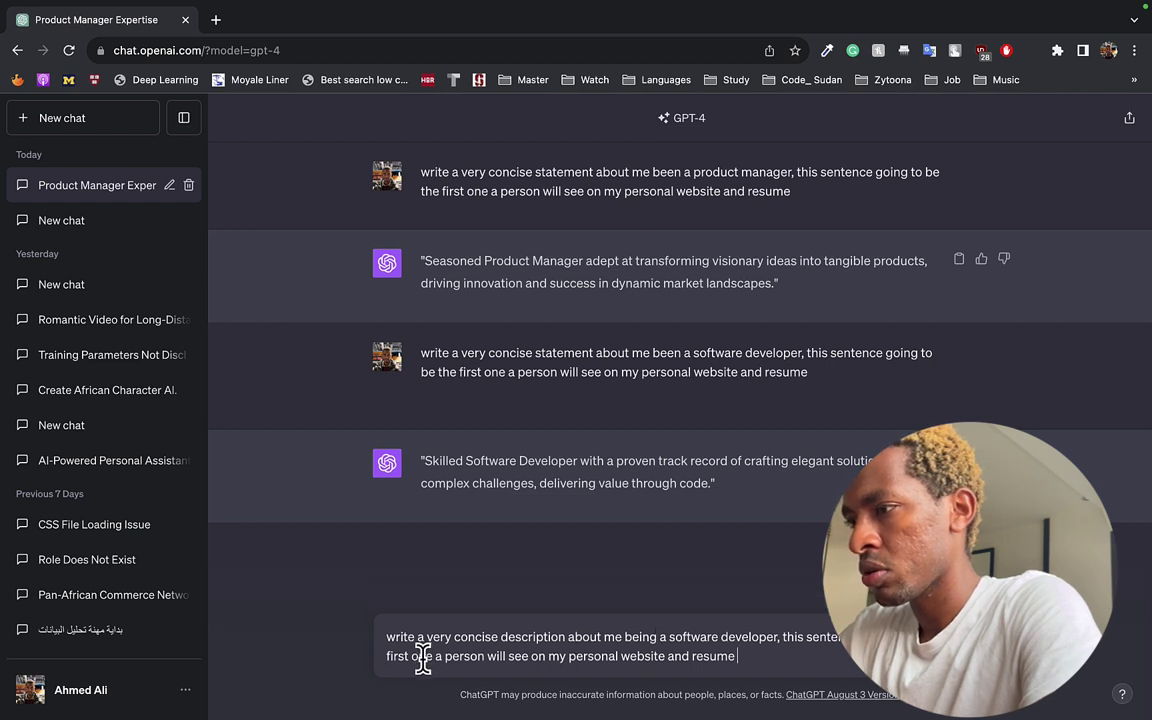
{"action": "key", "text": "Return"}
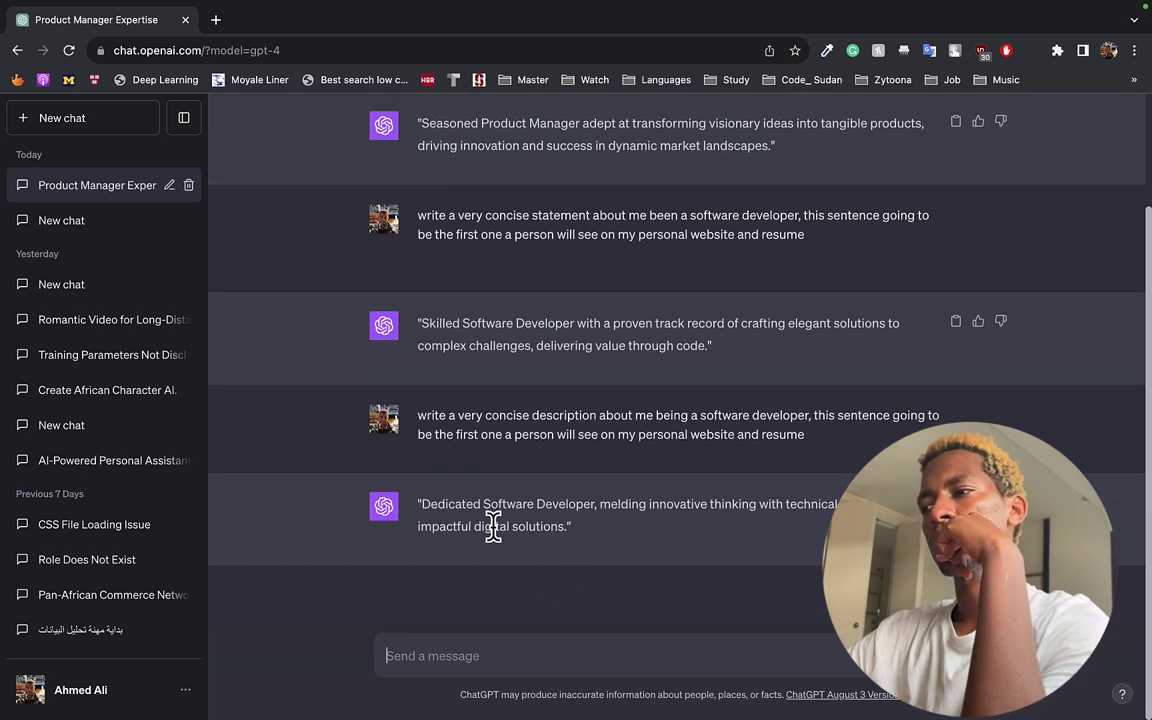
- Copy the whole "Dedicated Software Developer" sentence from the reply, without its quotation marks, into the new role's Slogan
{"action": "left_click_drag", "start_coordinate": [423, 503], "coordinate": [560, 526]}
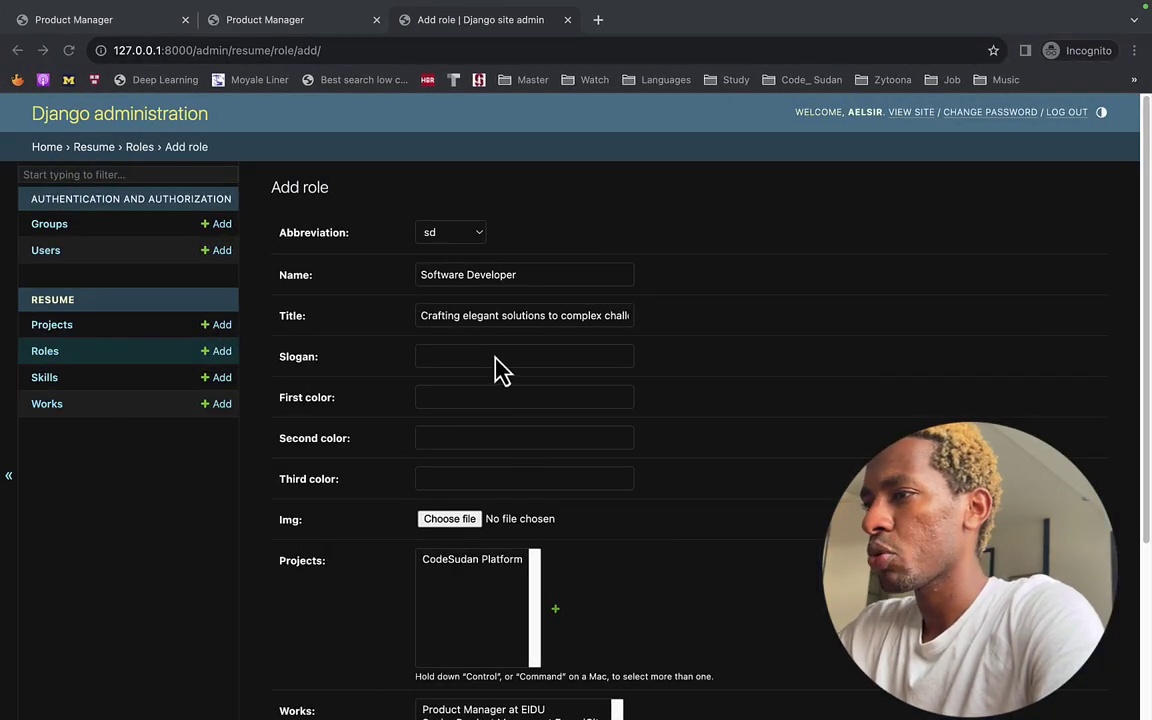
{"action": "left_click", "coordinate": [496, 362]}
{"action": "key", "text": "super+v"}
{"action": "left_click", "coordinate": [467, 398]}
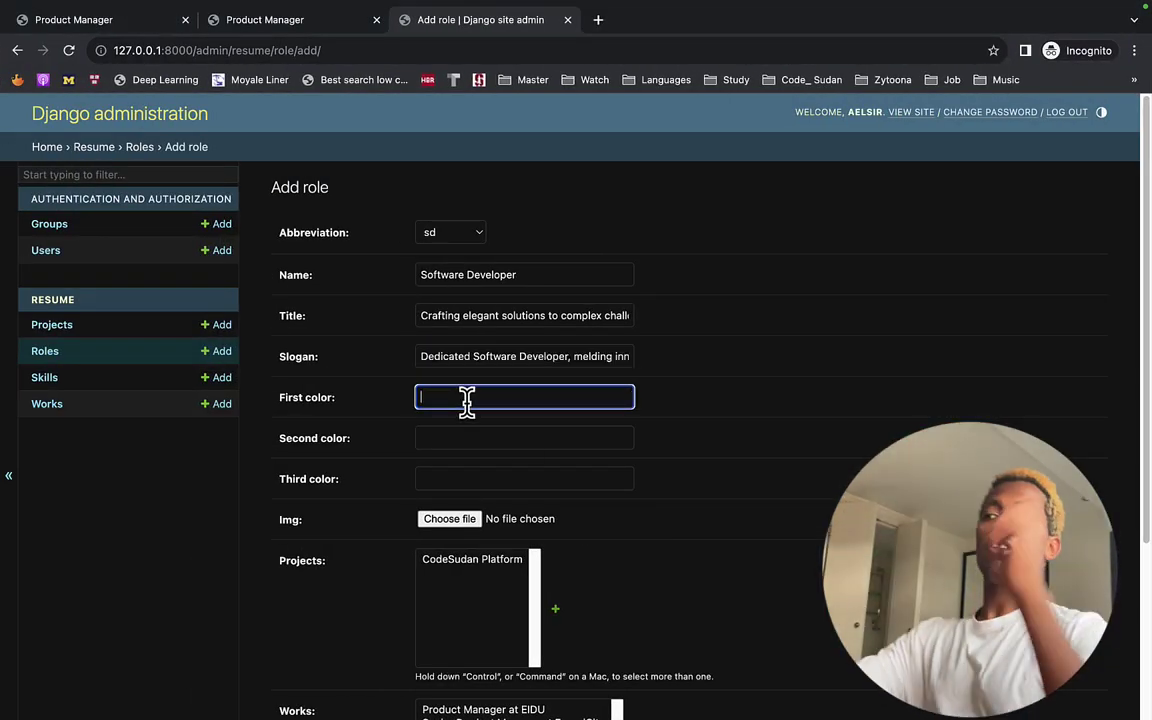
- Check the pm page's colors, and ask ChatGPT for three colors for a personal website that is a software developer's resume
{"action": "left_click", "coordinate": [262, 20]}
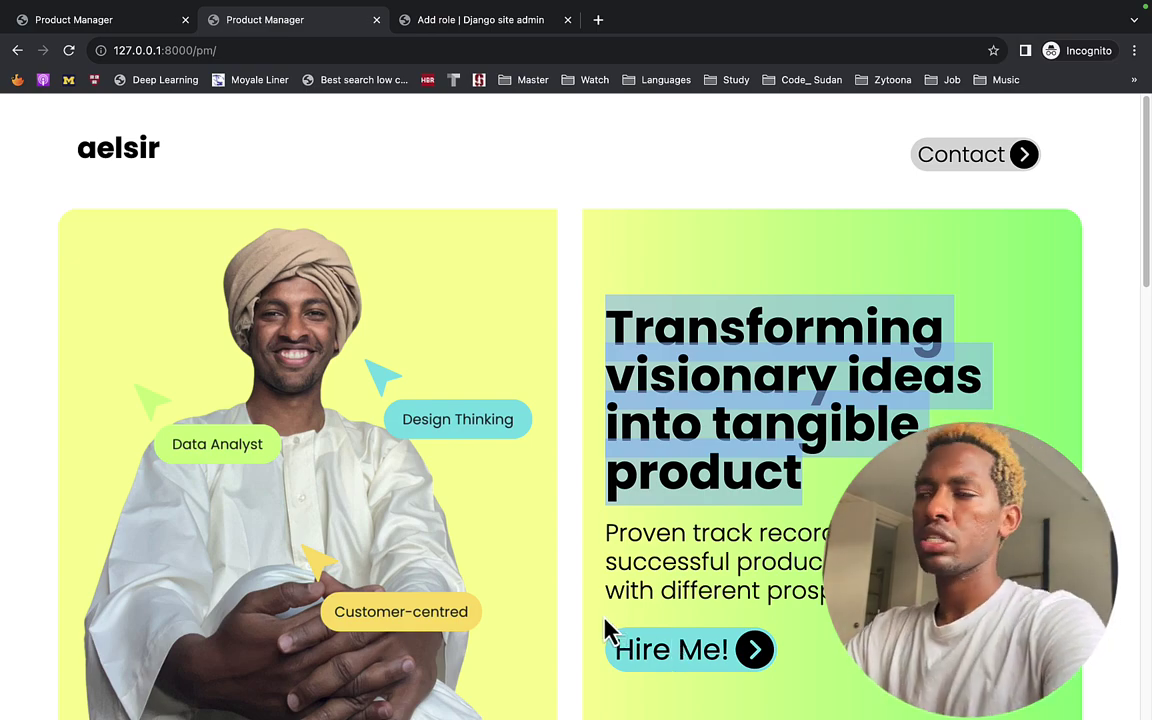
{"action": "key", "text": "ctrl+Right"}
{"action": "key", "text": "ctrl+Right"}
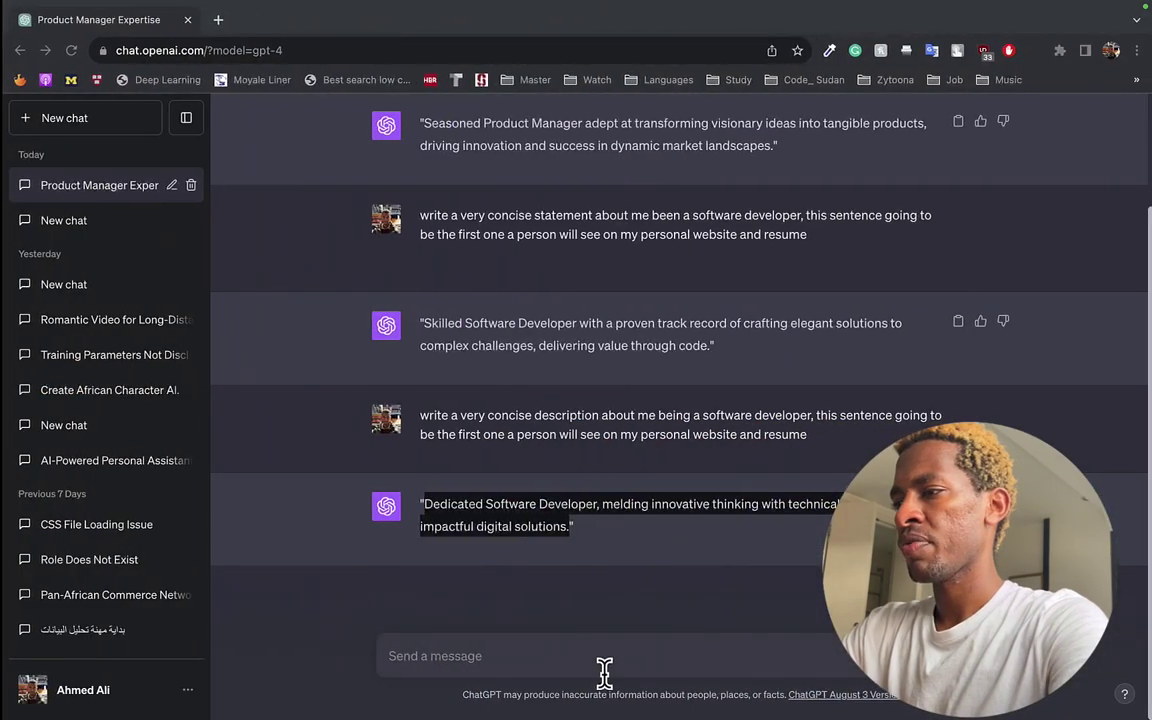
{"action": "type", "text": "give me three colors to use on my personal website,"}
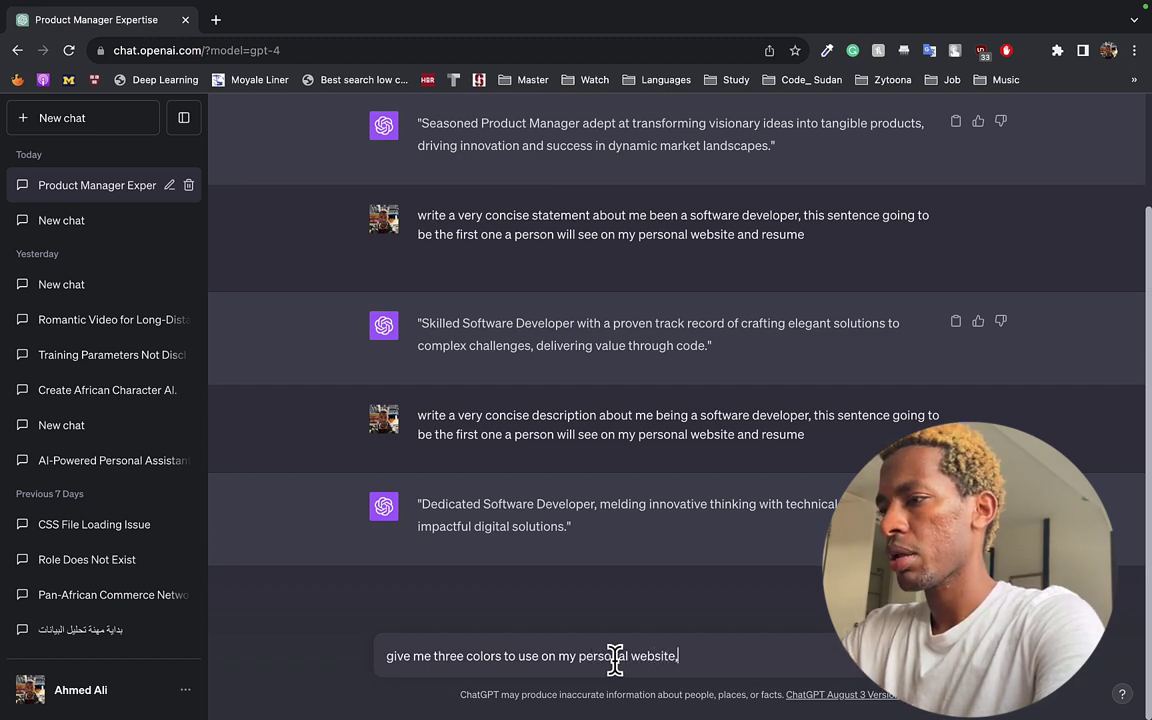
{"action": "key", "text": "super+plus"}
{"action": "key", "text": "super+plus"}
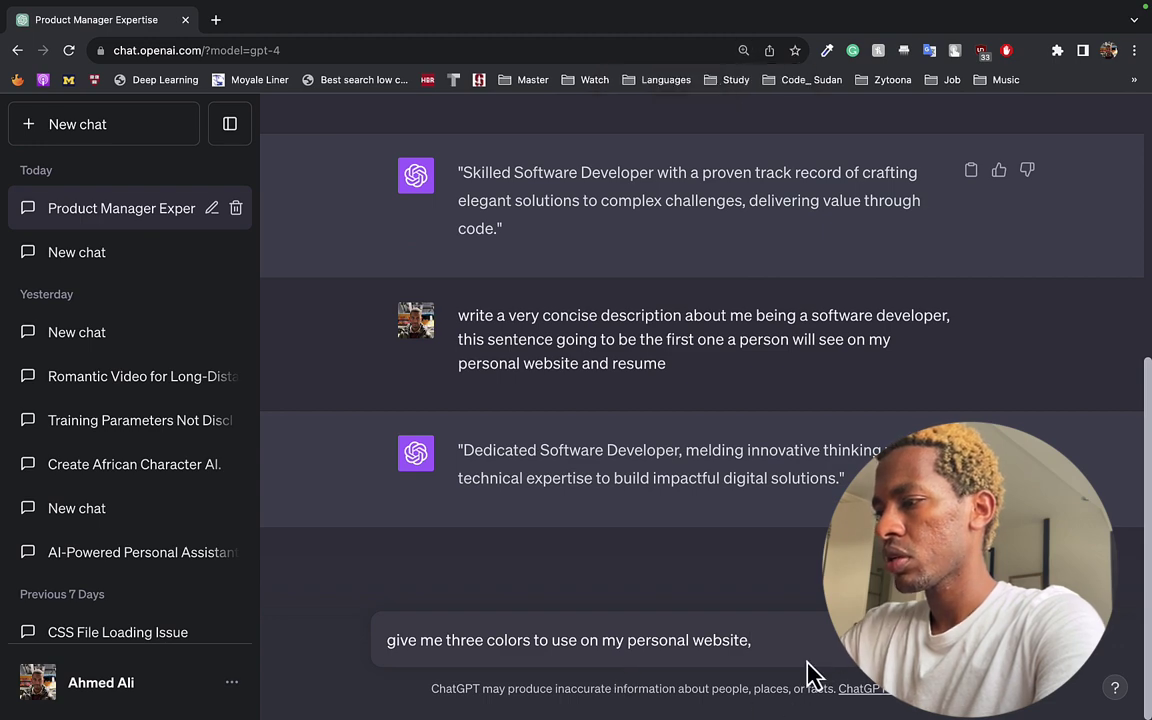
{"action": "key", "text": "super+plus"}
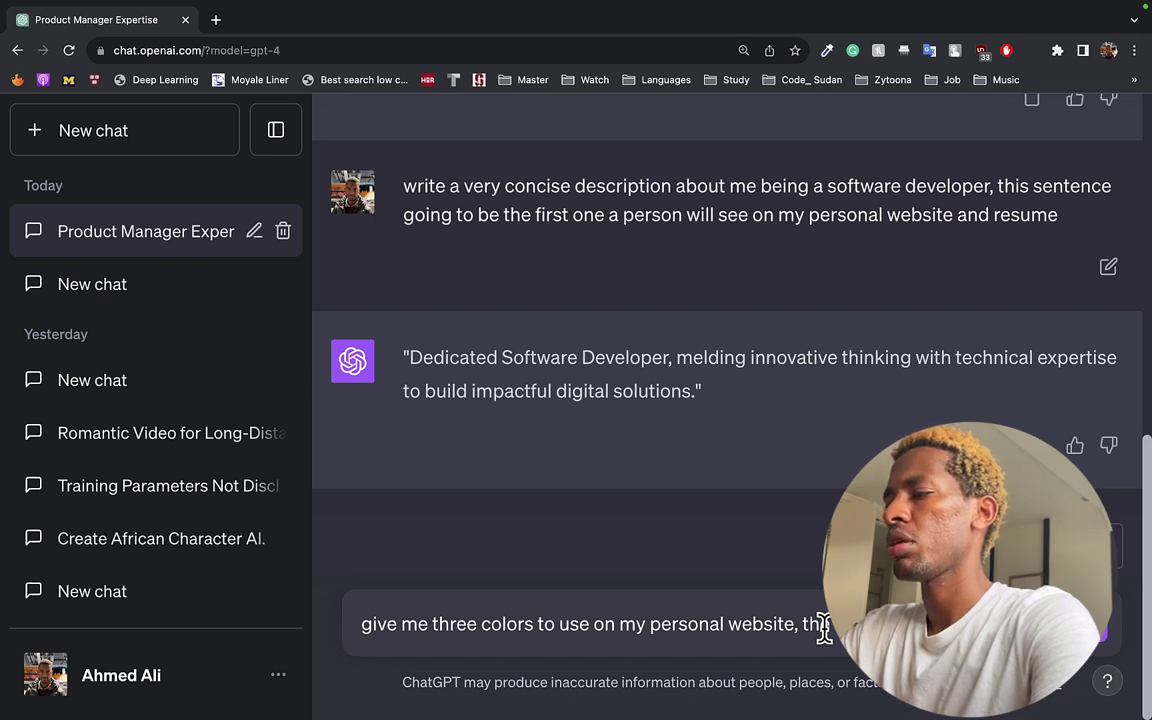
{"action": "type", "text": "been"}
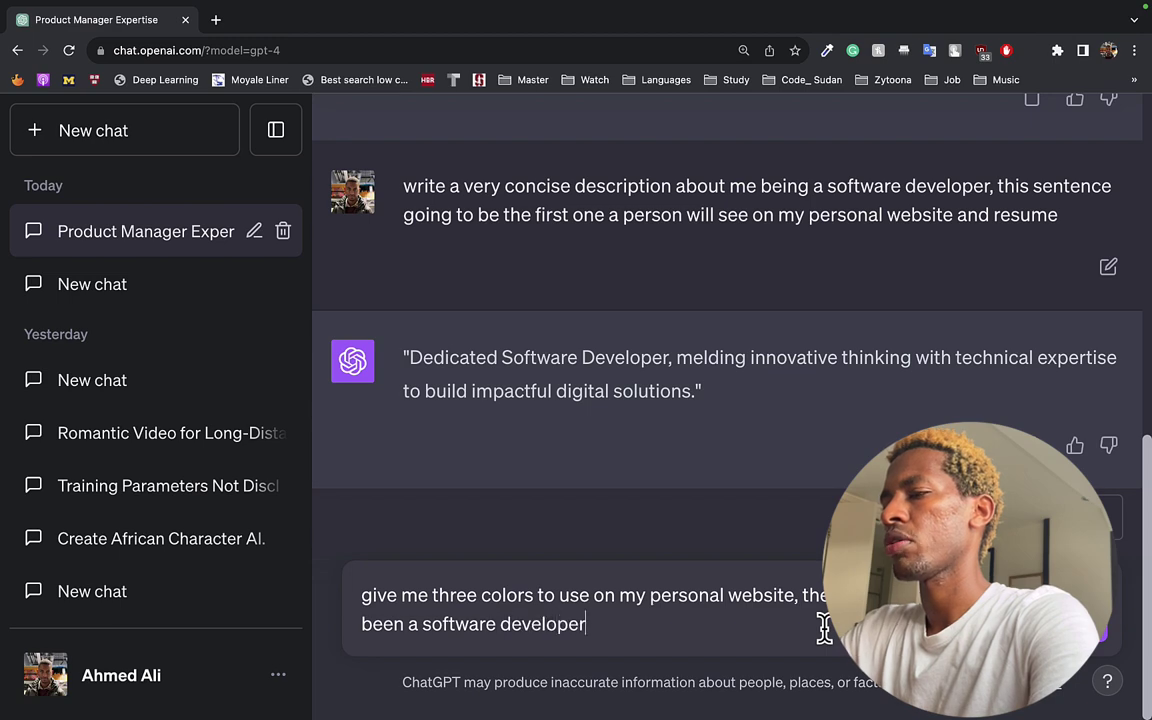
{"action": "type", "text": " a software developer"}
{"action": "key", "text": "Return"}
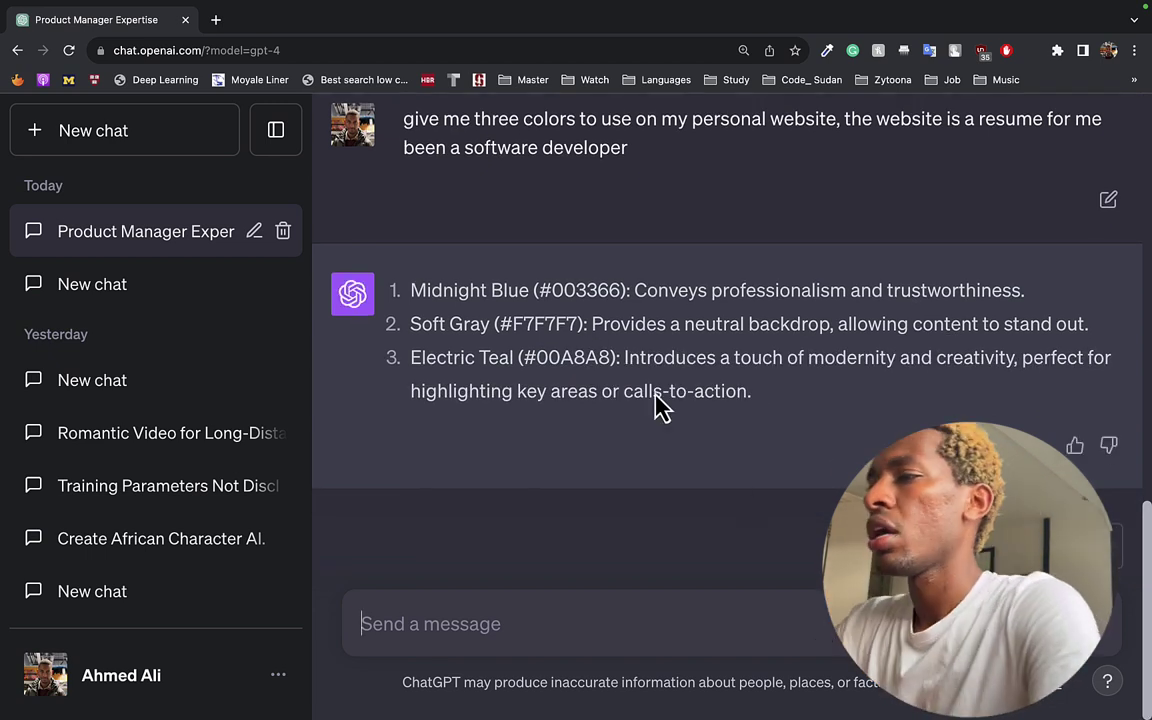
- Copy the Midnight Blue code #003366 from the ChatGPT reply into the new role's First color
{"action": "left_click_drag", "start_coordinate": [540, 292], "coordinate": [617, 300]}
{"action": "key", "text": "ctrl+Right"}
{"action": "key", "text": "ctrl+Left"}
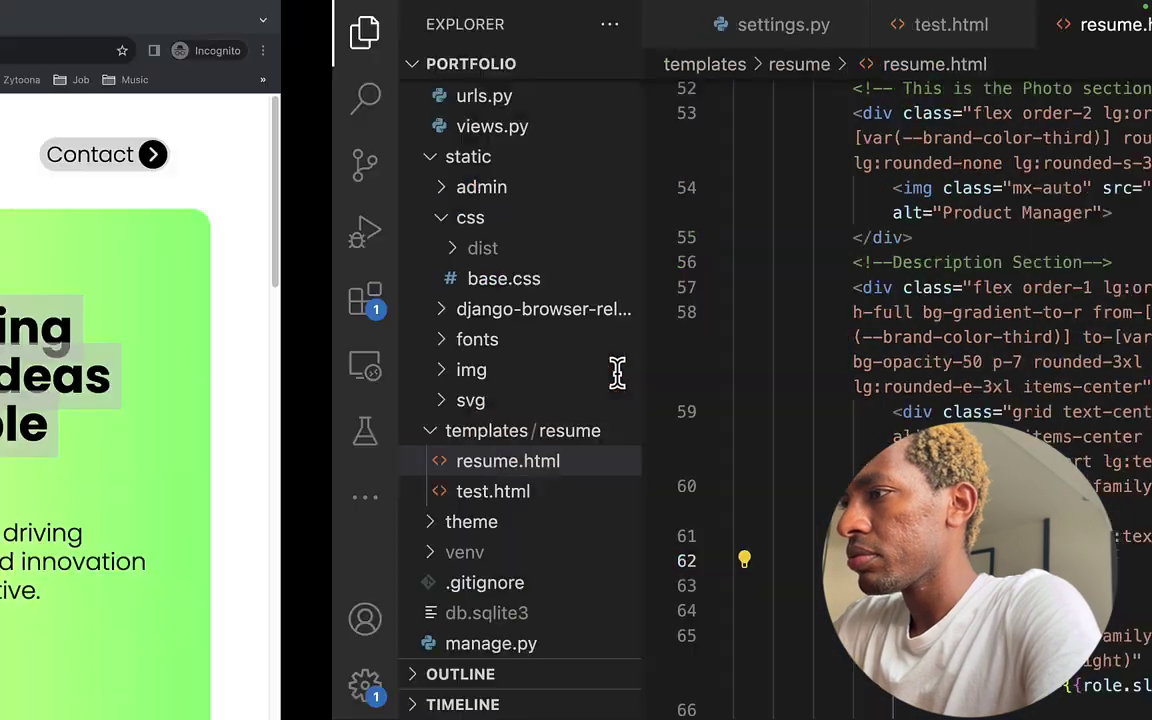
{"action": "key", "text": "ctrl+Left"}
{"action": "key", "text": "ctrl+Right"}
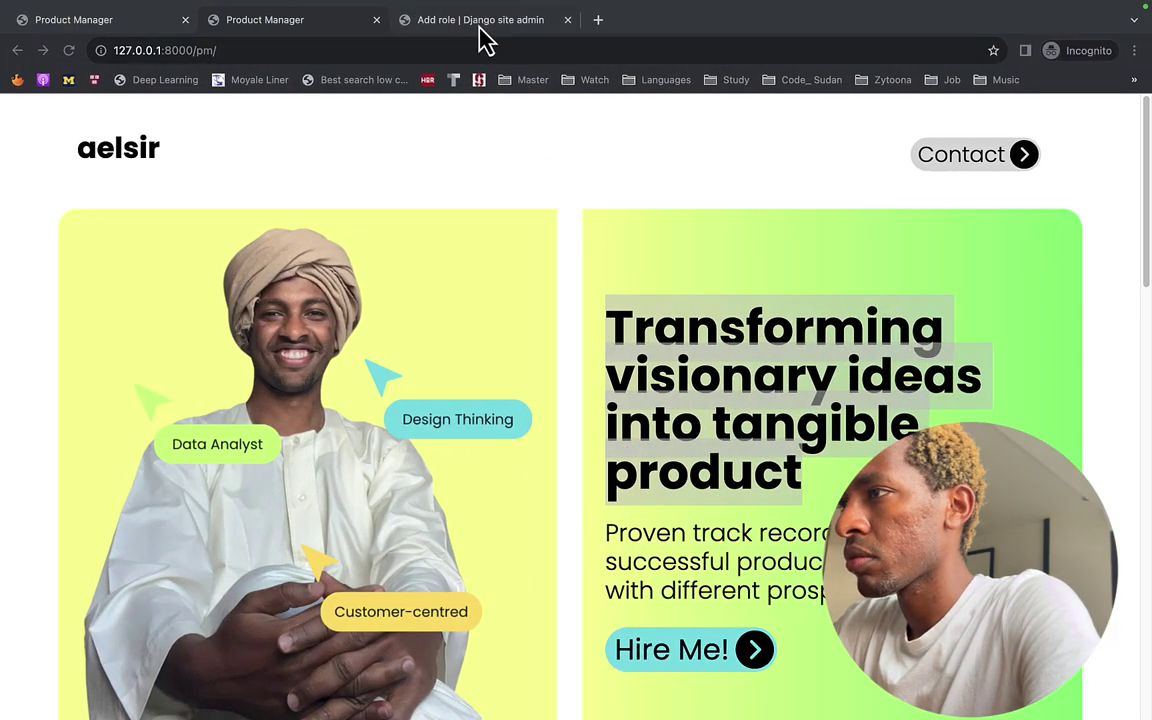
{"action": "left_click", "coordinate": [481, 28]}
- Copy the Soft Gray code #F7F7F7 from the ChatGPT reply into the new role's Second color
{"action": "key", "text": "ctrl+Right"}
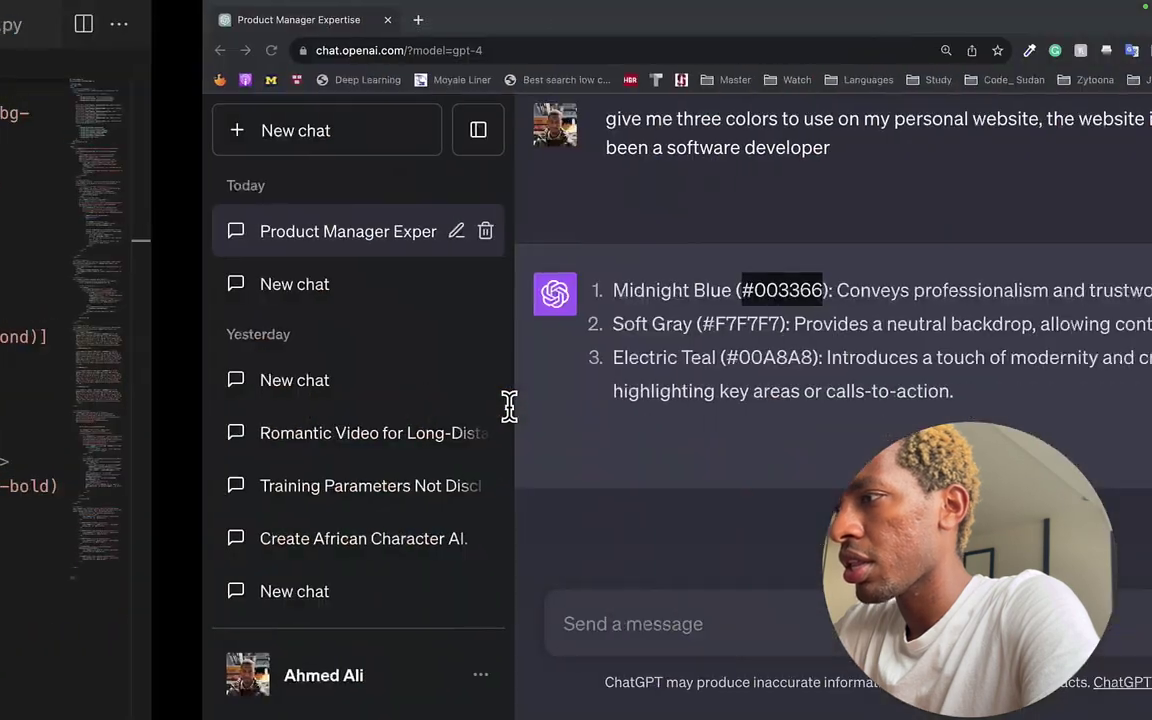
{"action": "left_click_drag", "start_coordinate": [497, 326], "coordinate": [573, 320]}
{"action": "key", "text": "ctrl+c"}
{"action": "key", "text": "ctrl+Left"}
{"action": "key", "text": "ctrl+Left"}
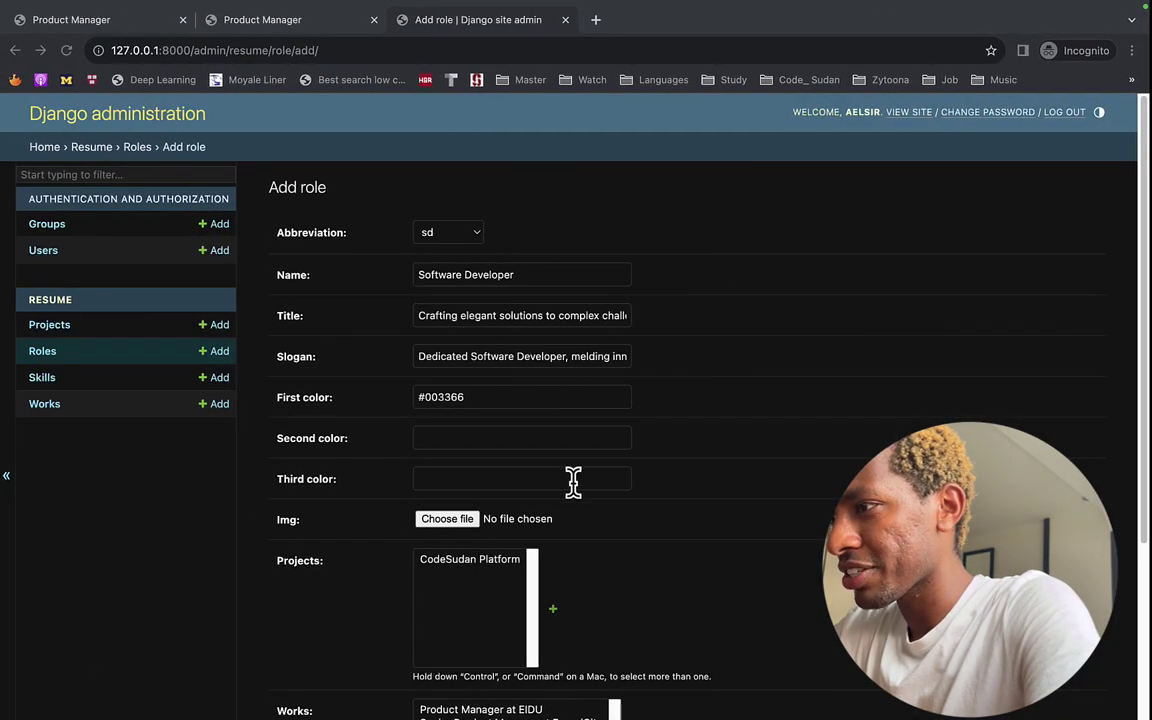
{"action": "left_click", "coordinate": [500, 437]}
{"action": "key", "text": "ctrl+v"}
- Copy the Electric Teal code #00A8A8 from the ChatGPT reply into the new role's Third color
{"action": "key", "text": "ctrl+Right"}
{"action": "key", "text": "ctrl+Right"}
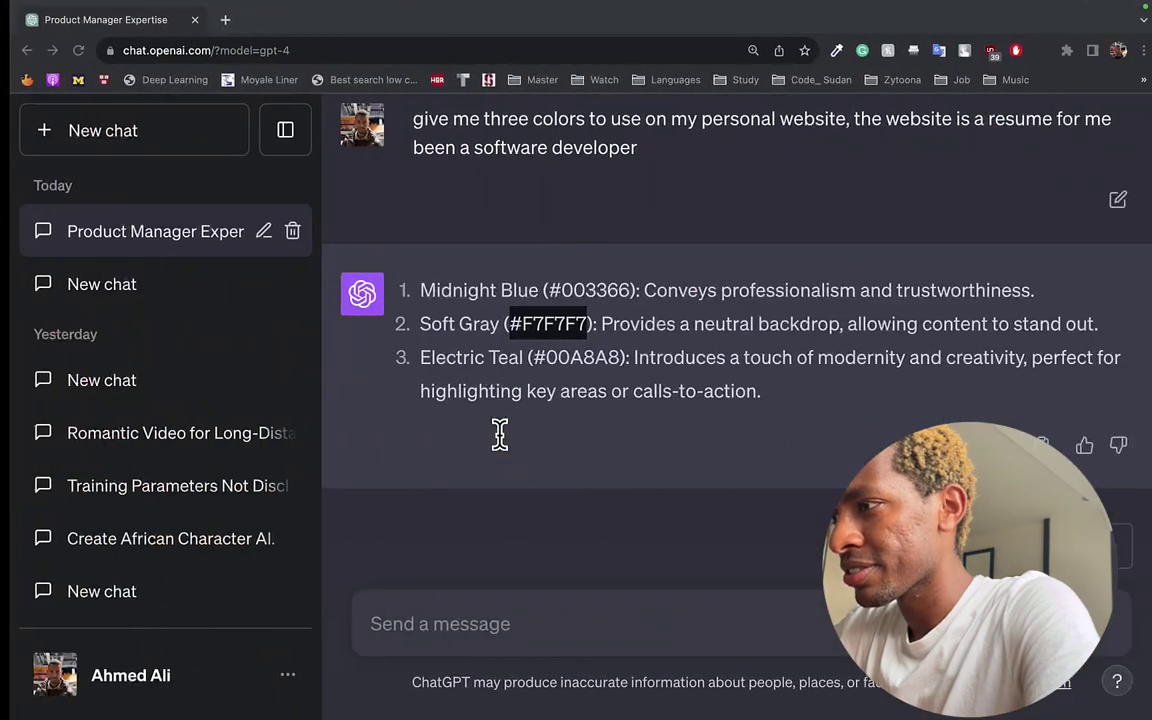
{"action": "left_click_drag", "start_coordinate": [524, 357], "coordinate": [617, 357]}
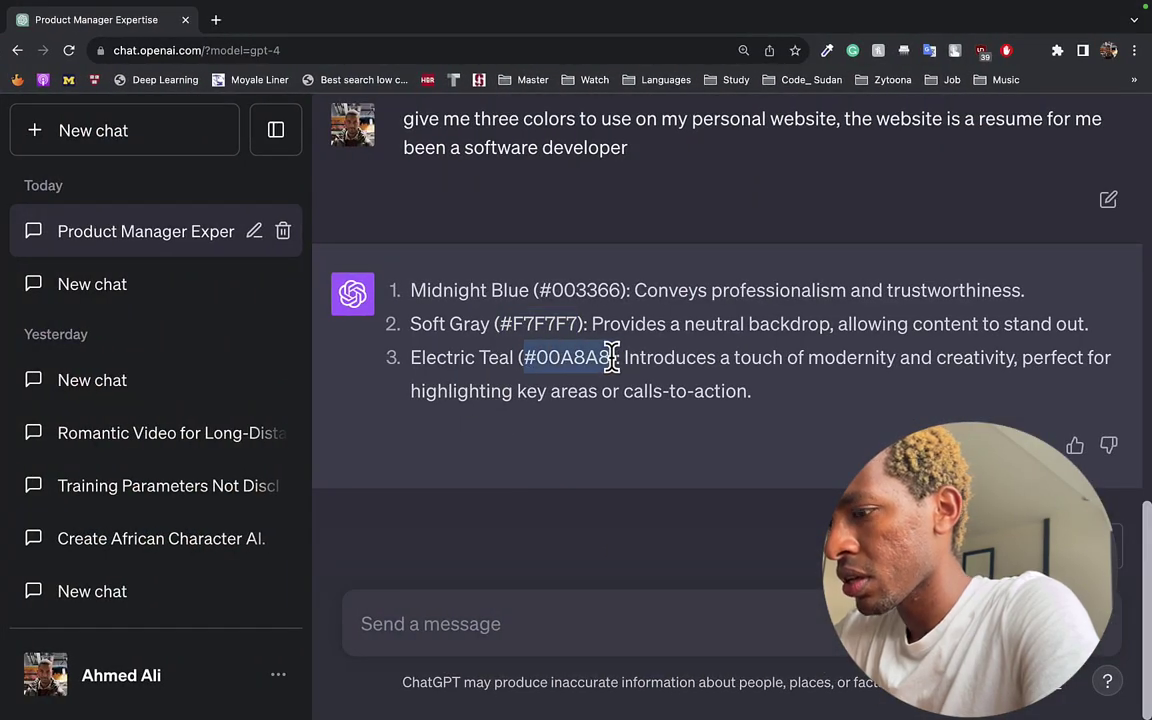
{"action": "key", "text": "ctrl+c"}
{"action": "key", "text": "ctrl+Left"}
{"action": "key", "text": "ctrl+Left"}
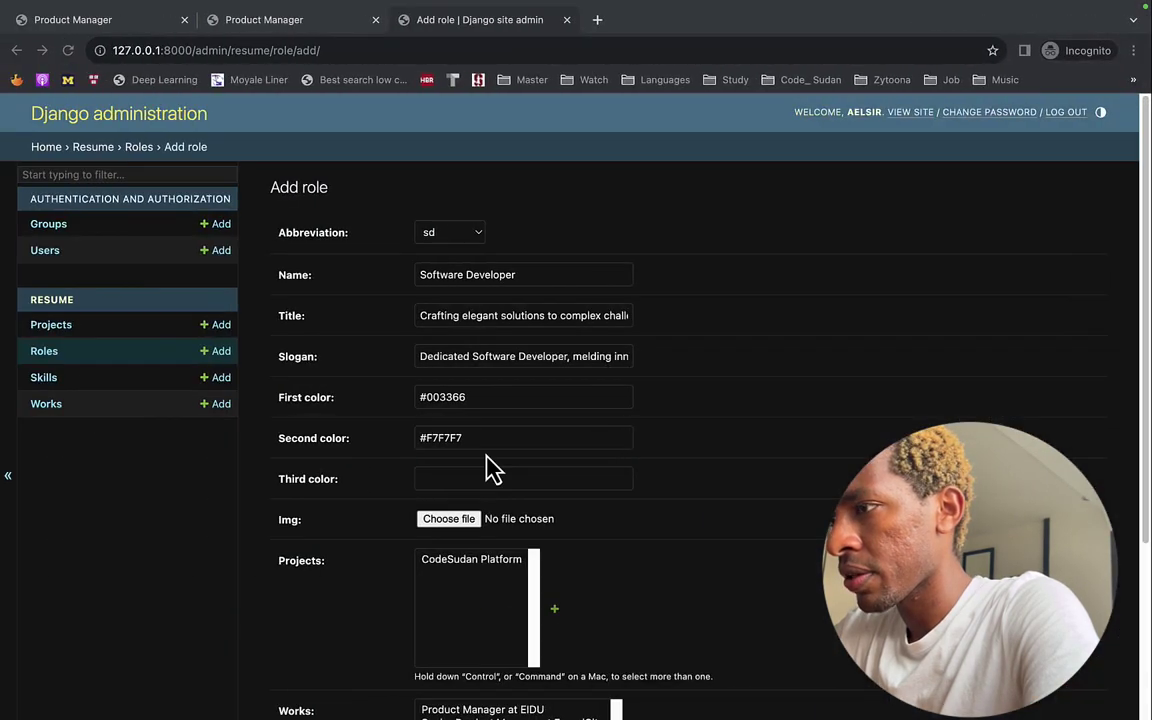
{"action": "left_click", "coordinate": [478, 472]}
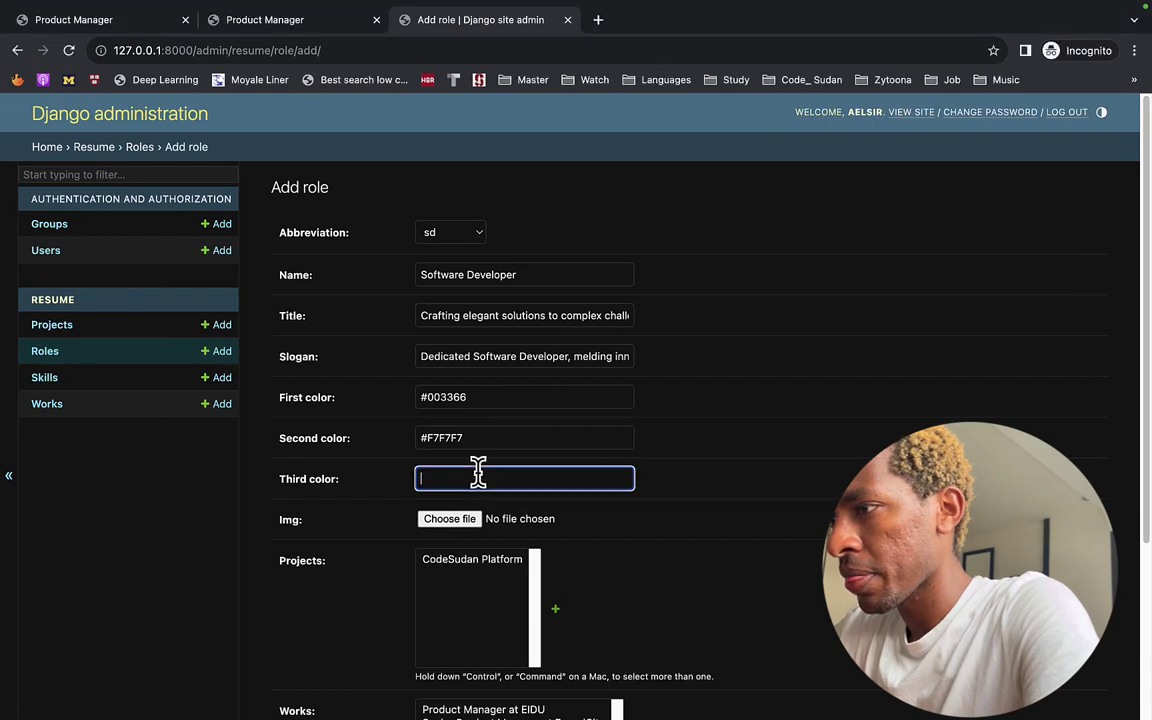
- Open the file chooser for the role's Img, group Downloads by Kind and look through all its images
{"action": "left_click", "coordinate": [449, 528]}
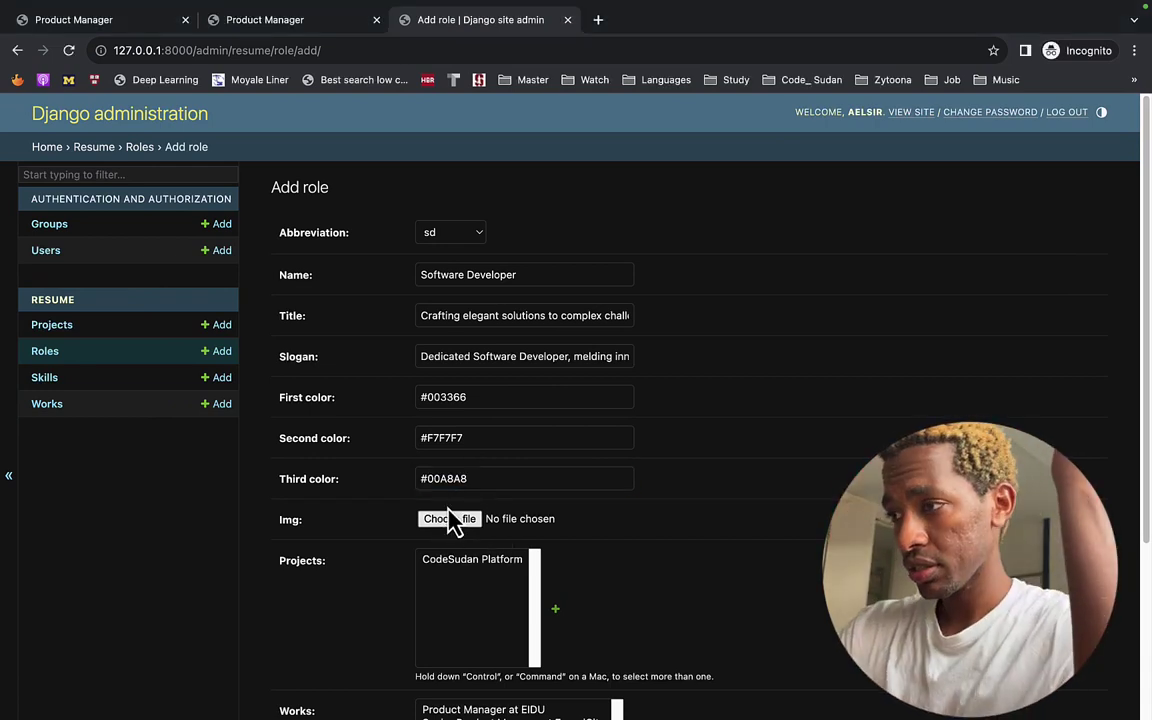
{"action": "left_click", "coordinate": [447, 518]}
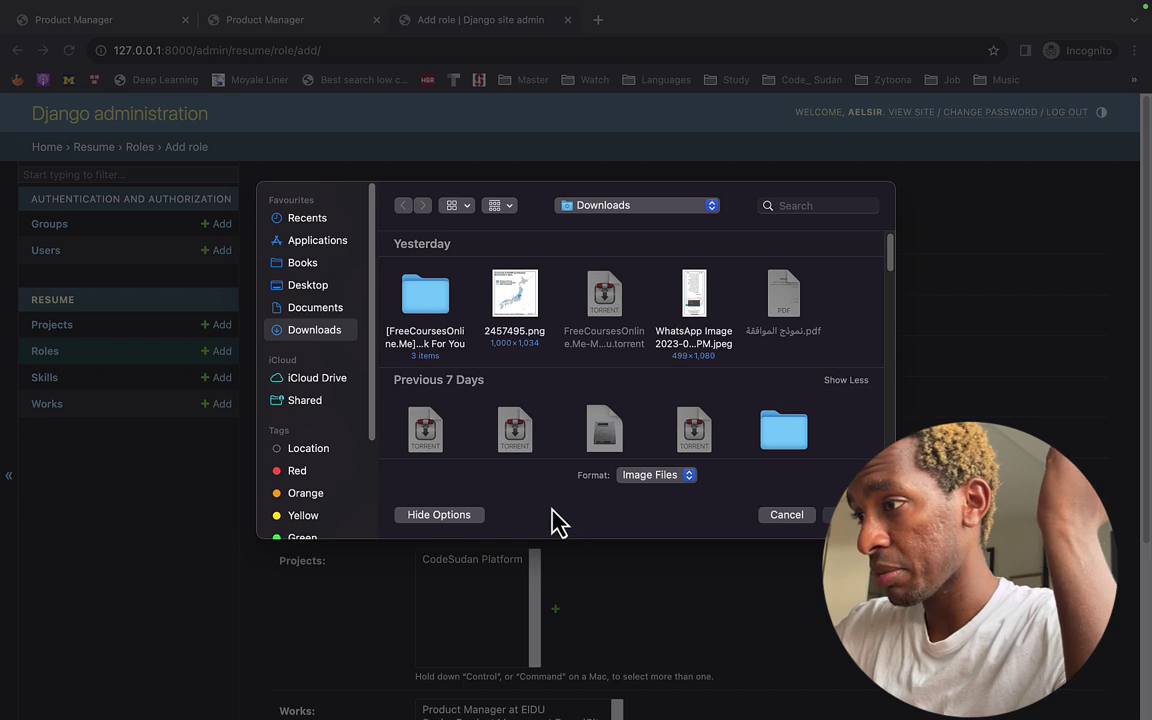
{"action": "left_click", "coordinate": [664, 480]}
{"action": "left_click", "coordinate": [663, 482]}
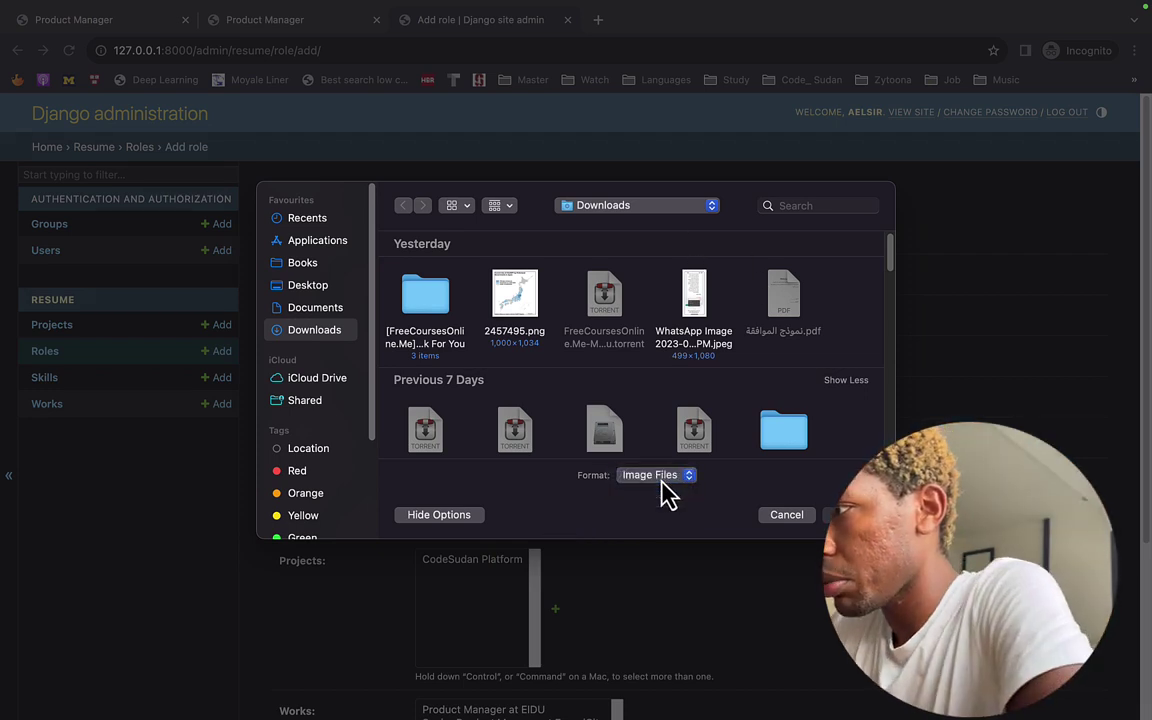
{"action": "left_click", "coordinate": [502, 206]}
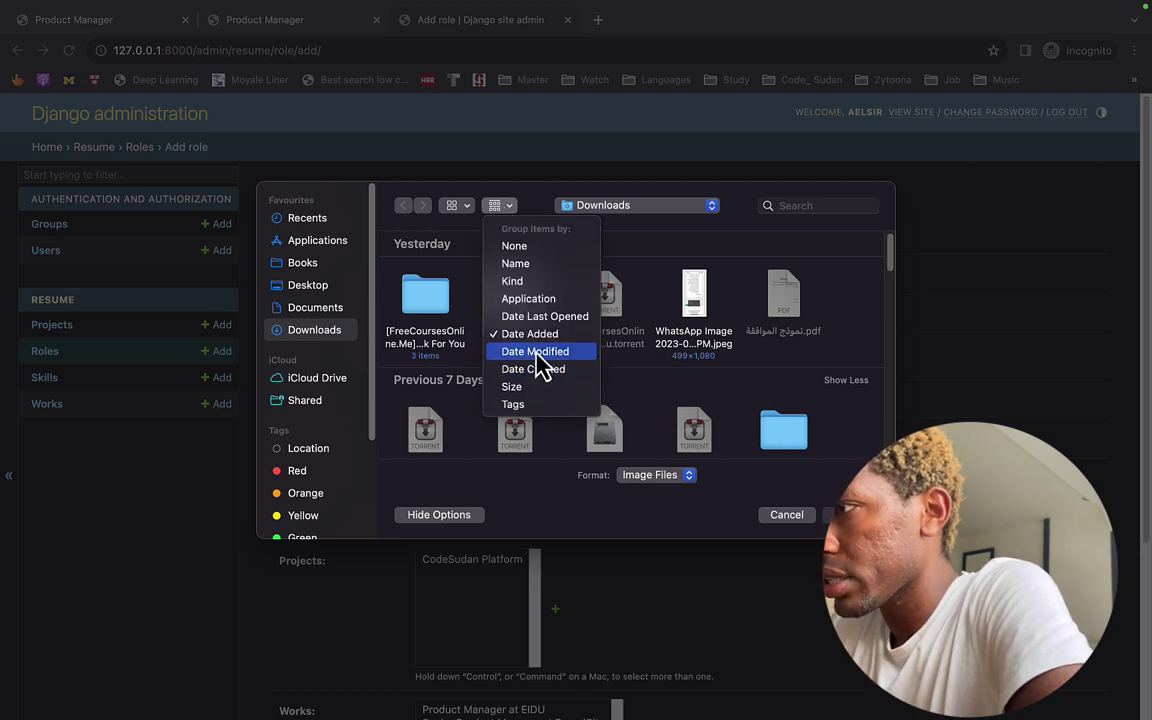
{"action": "left_click", "coordinate": [530, 283]}
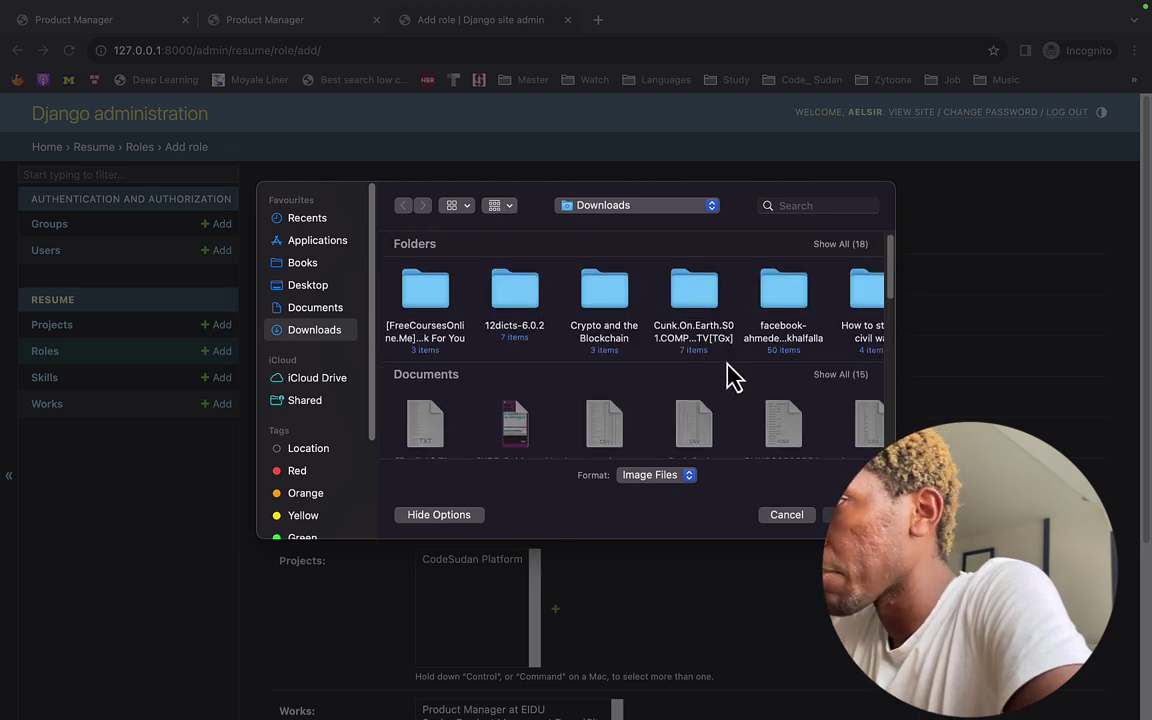
{"action": "scroll", "coordinate": [808, 377], "scroll_direction": "down", "scroll_amount": 2}
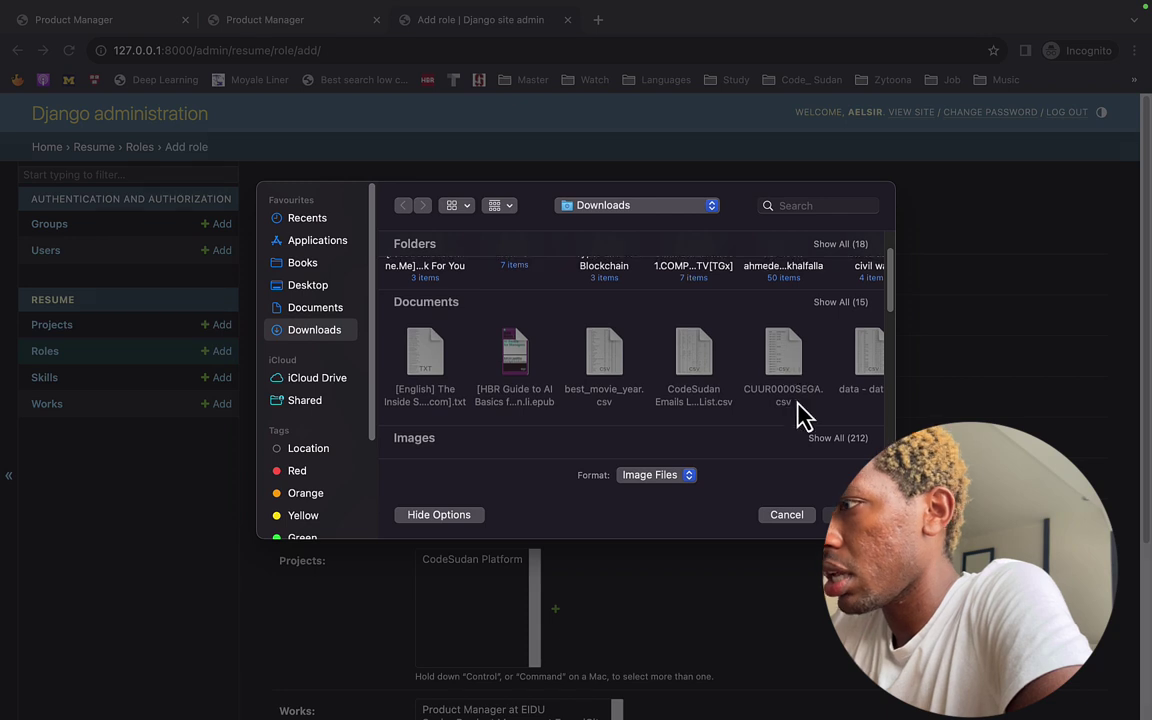
{"action": "left_click", "coordinate": [840, 424]}
{"action": "scroll", "coordinate": [748, 388], "scroll_direction": "down", "scroll_amount": 4}
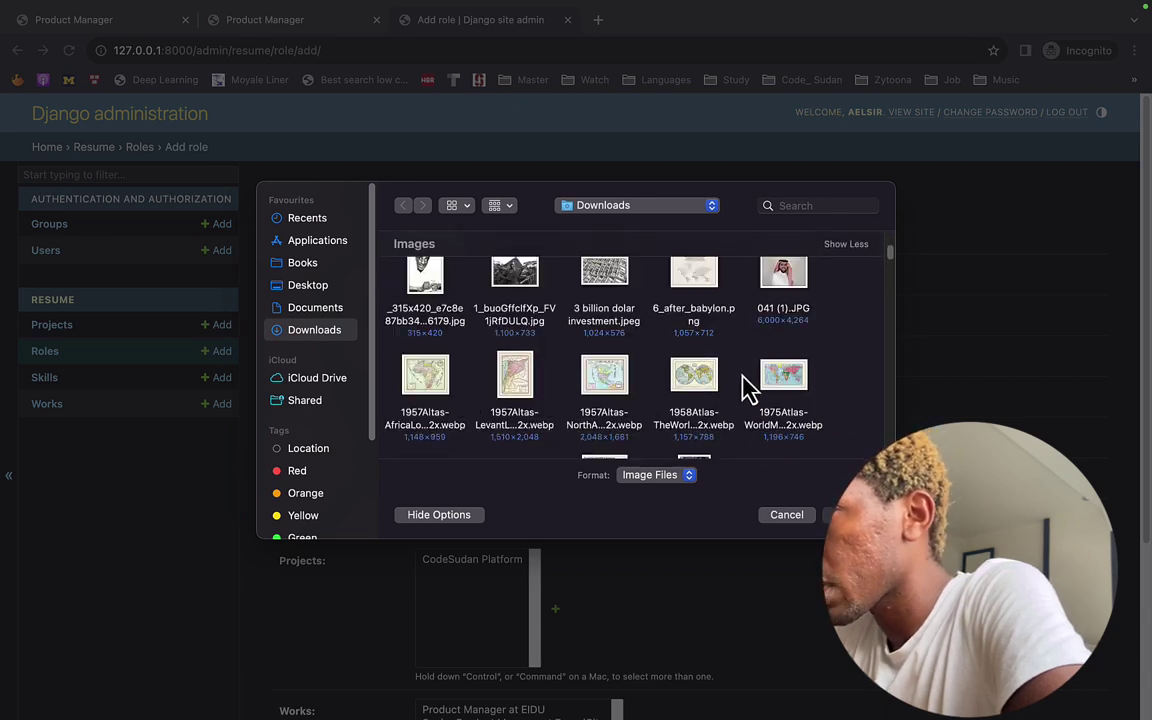
{"action": "scroll", "coordinate": [748, 388], "scroll_direction": "down", "scroll_amount": 4}
- Search the Mac for pm.png and choose the copy in portfolio/static/img/hero as the role's image
{"action": "left_click", "coordinate": [793, 201]}
{"action": "type", "text": "pm."}
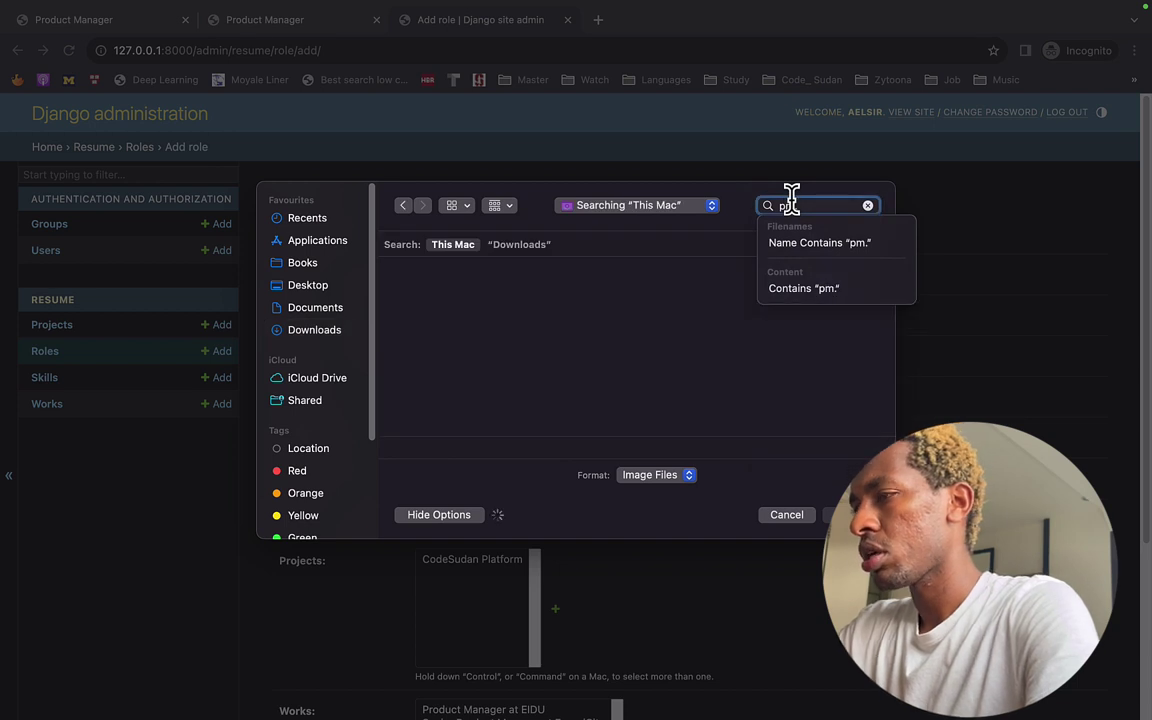
{"action": "type", "text": "png"}
{"action": "key", "text": "Down"}
{"action": "scroll", "coordinate": [592, 342], "scroll_direction": "down", "scroll_amount": 2}
{"action": "scroll", "coordinate": [596, 342], "scroll_direction": "down", "scroll_amount": 5}
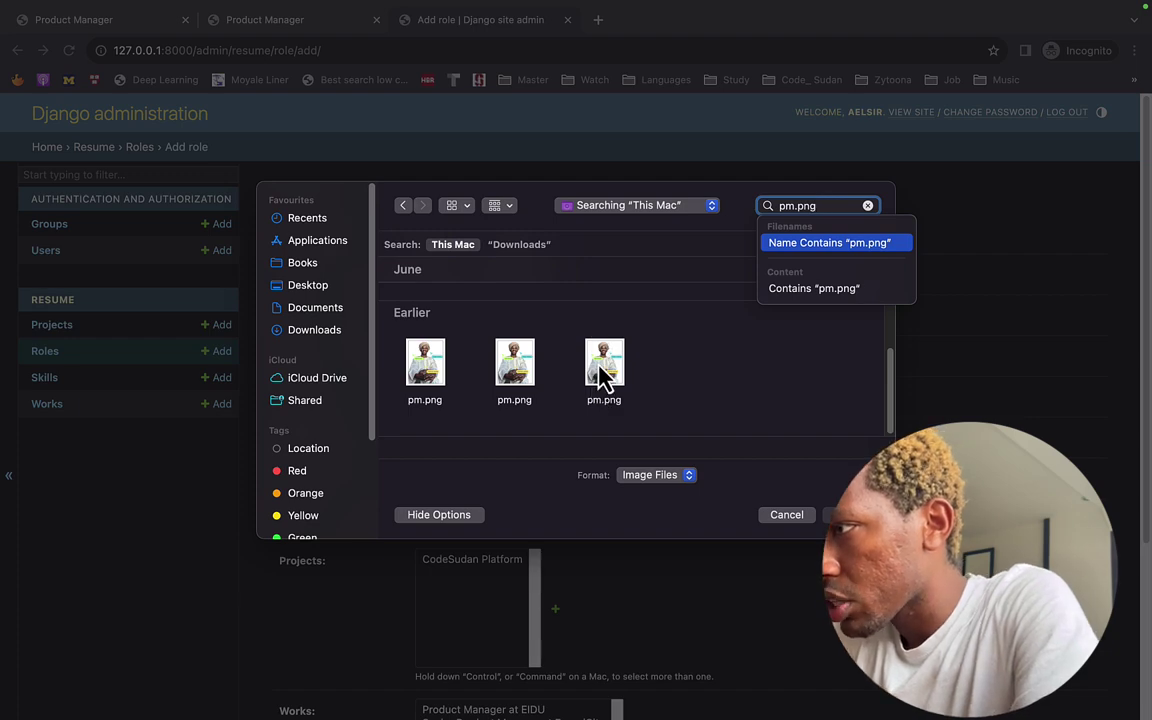
{"action": "right_click", "coordinate": [602, 372]}
{"action": "left_click", "coordinate": [600, 370]}
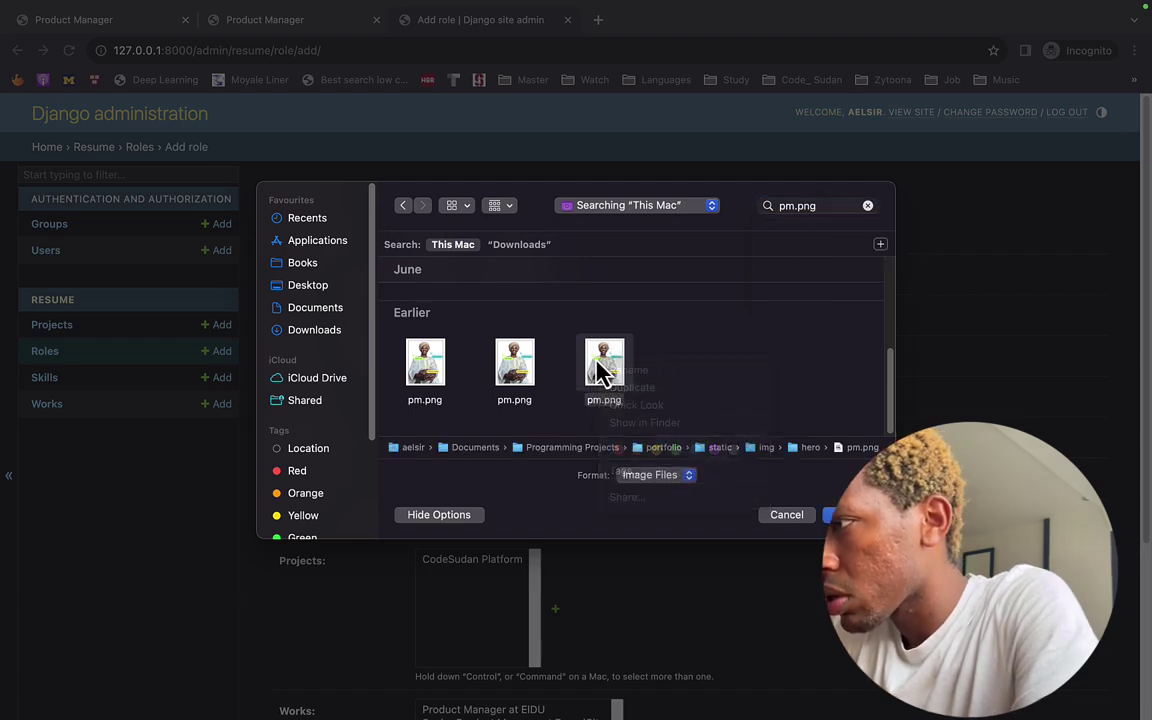
{"action": "double_click", "coordinate": [600, 370]}
- Assign the CodeSudan Platform project to the new role
{"action": "scroll", "coordinate": [500, 460], "scroll_direction": "down", "scroll_amount": 2}
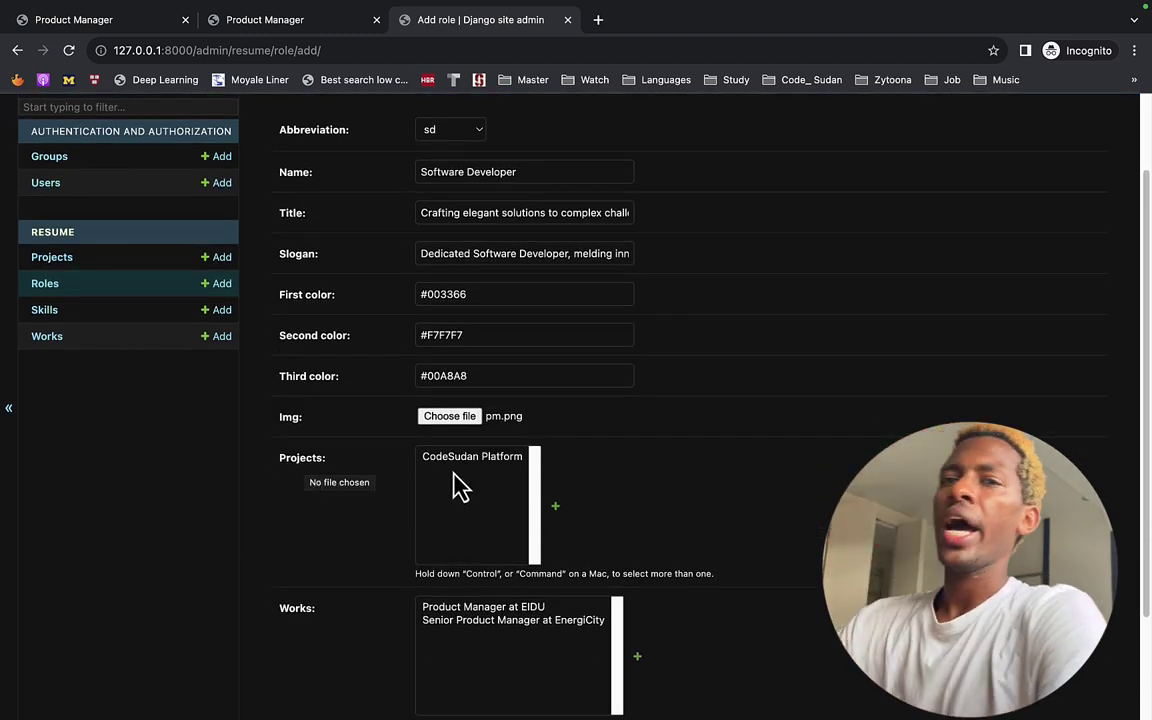
{"action": "left_click", "coordinate": [473, 458]}
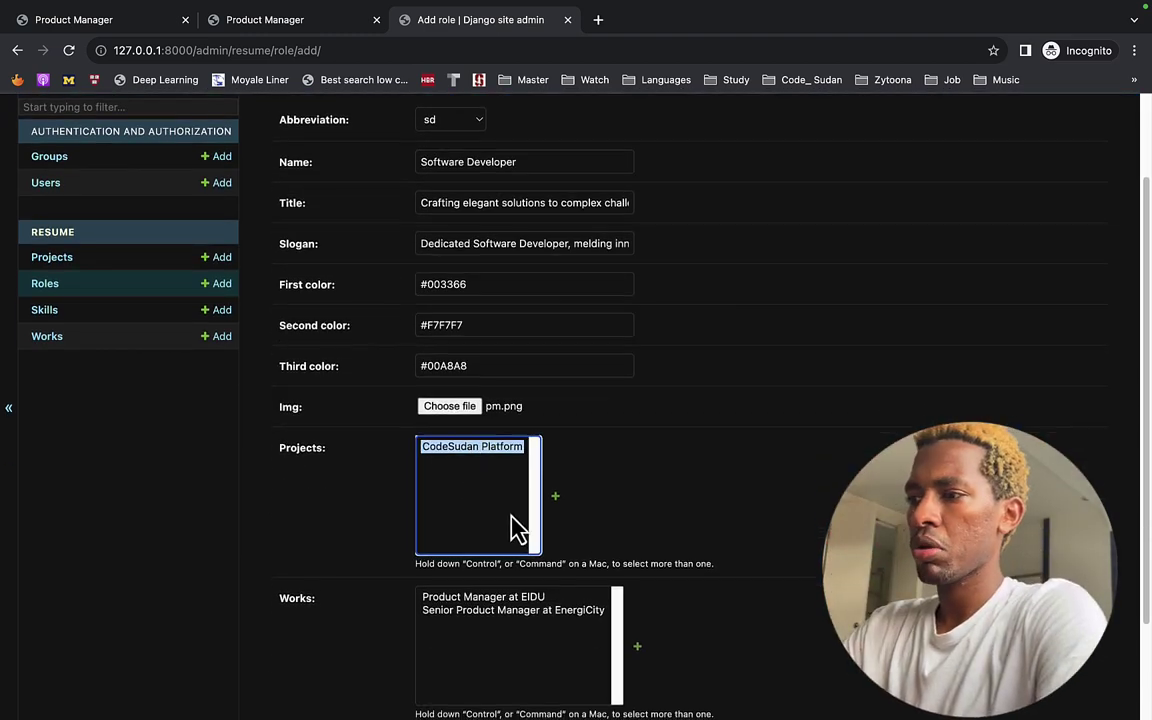
{"action": "scroll", "coordinate": [512, 528], "scroll_direction": "down", "scroll_amount": 3}
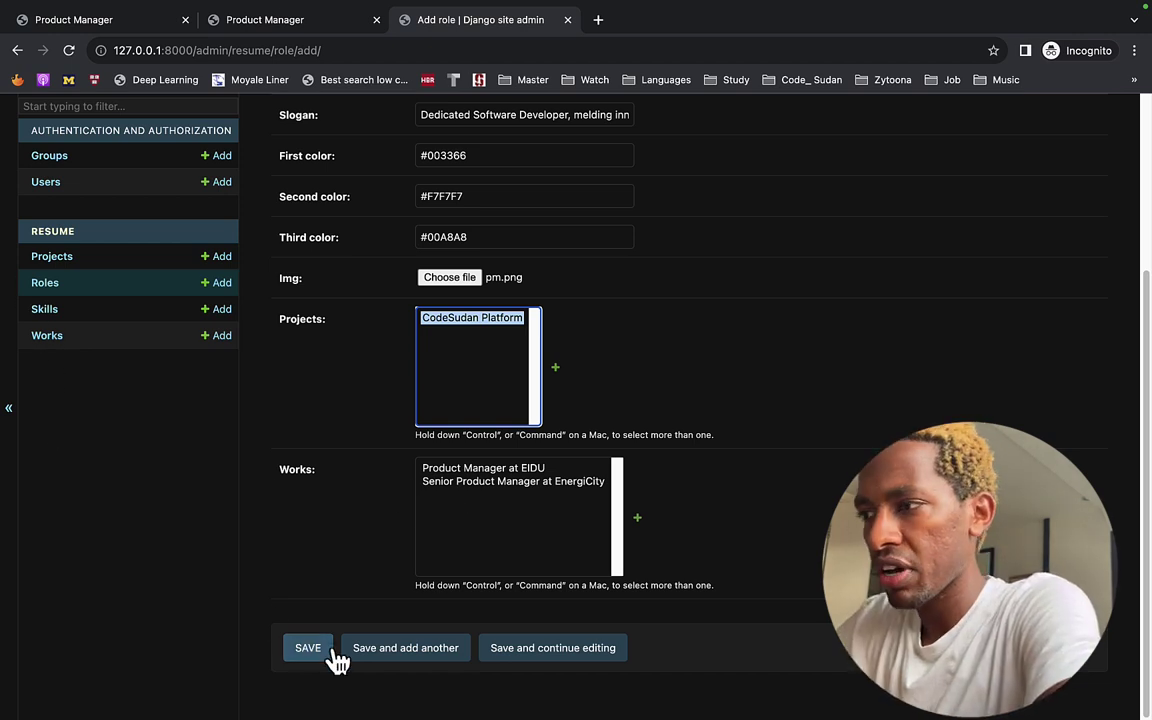
- Start a new work entry from the role form with company "Eptikar for IT Solutions" and country "Sudan"
{"action": "left_click", "coordinate": [637, 519]}
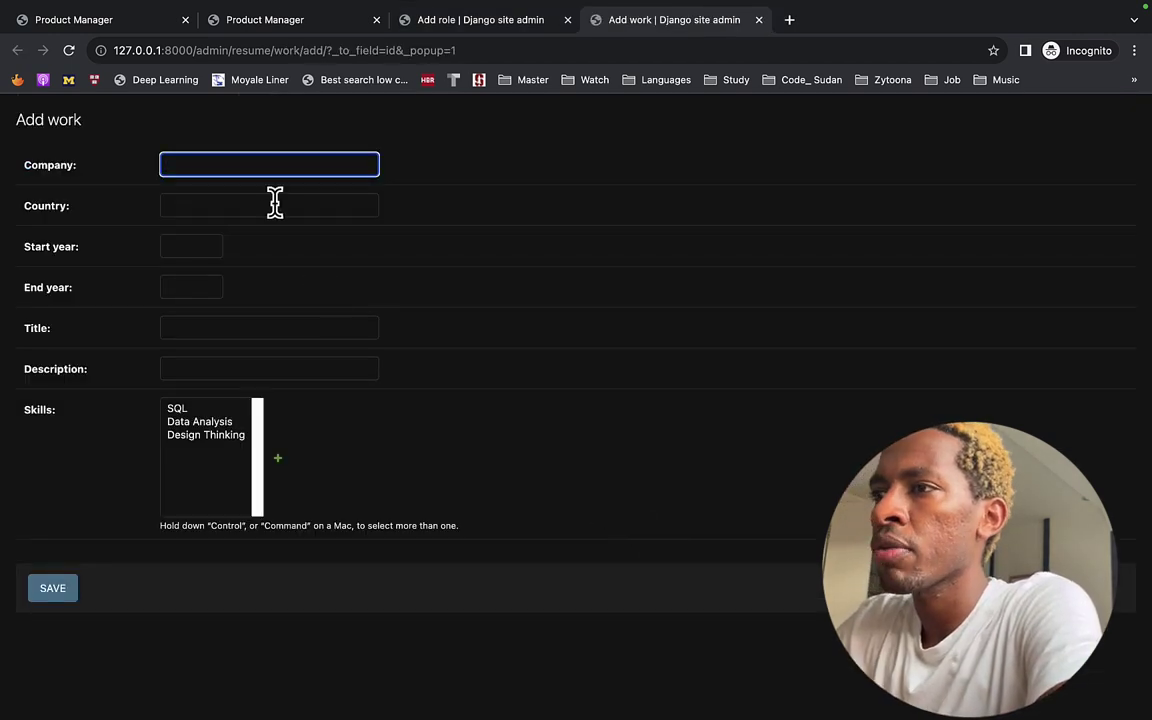
{"action": "left_click", "coordinate": [255, 168]}
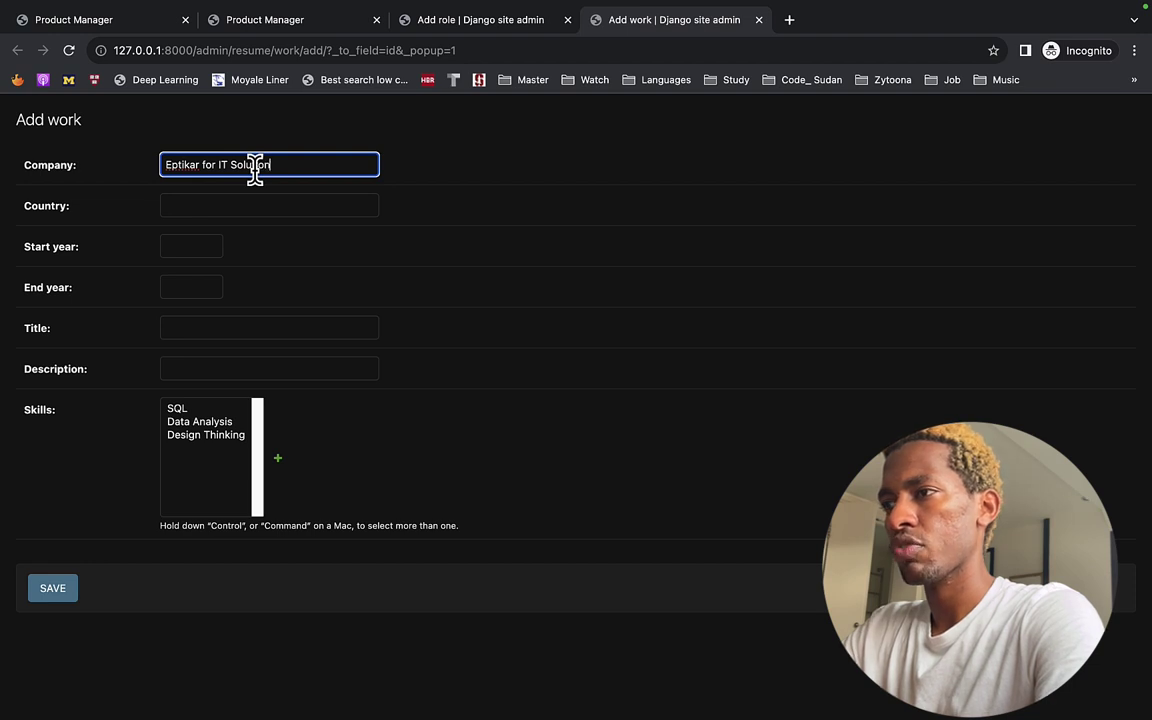
{"action": "key", "text": "Tab"}
{"action": "type", "text": "Su"}
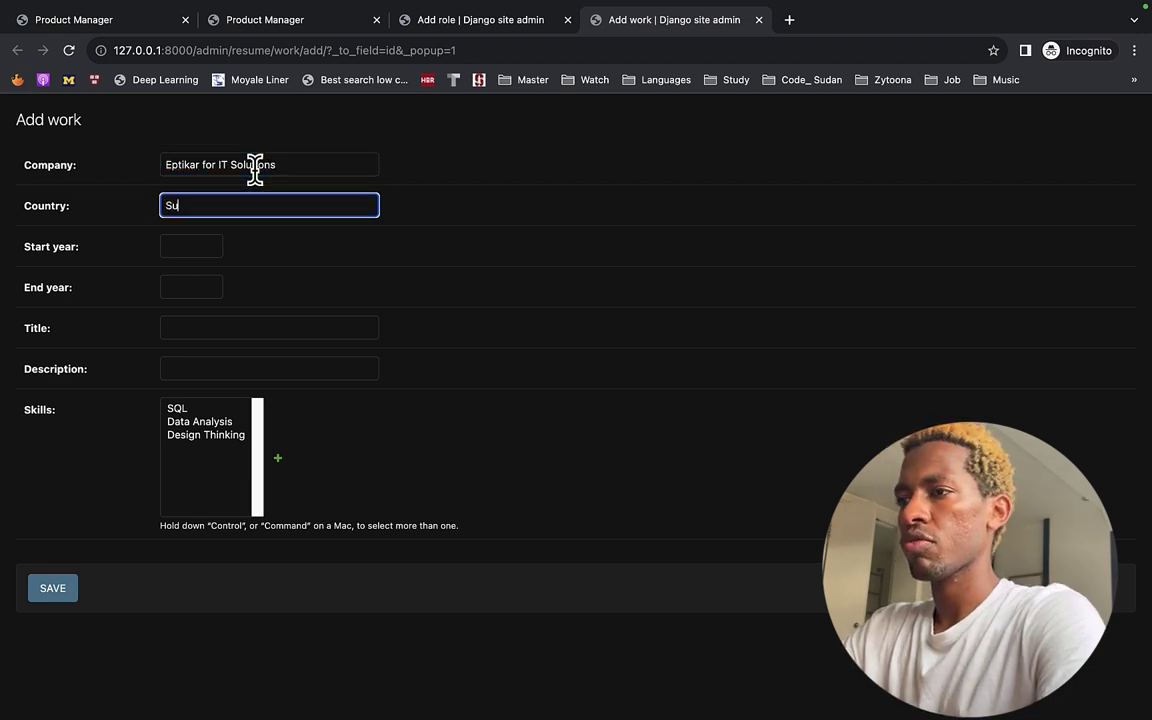
{"action": "type", "text": "dan"}
{"action": "key", "text": "Tab"}
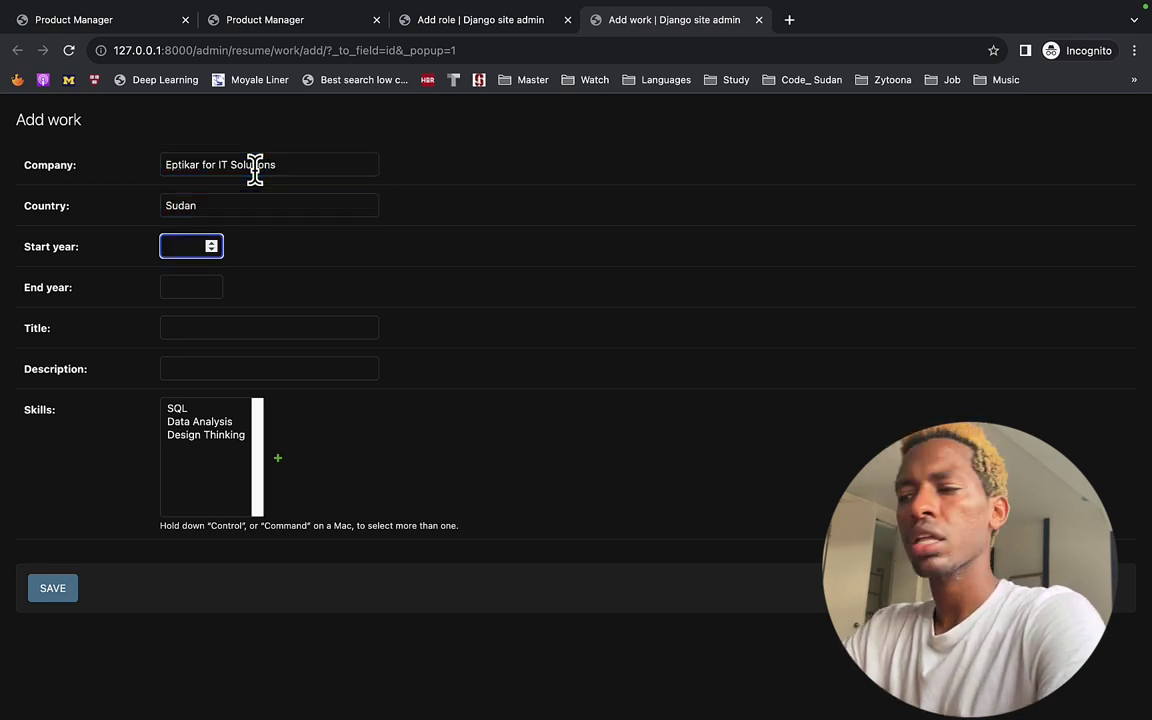
- Set the work's start year to 2018, end year to 2019 and title to "Junior Software Developer"
{"action": "type", "text": "2018"}
{"action": "key", "text": "Tab"}
{"action": "type", "text": "2019"}
{"action": "key", "text": "Tab"}
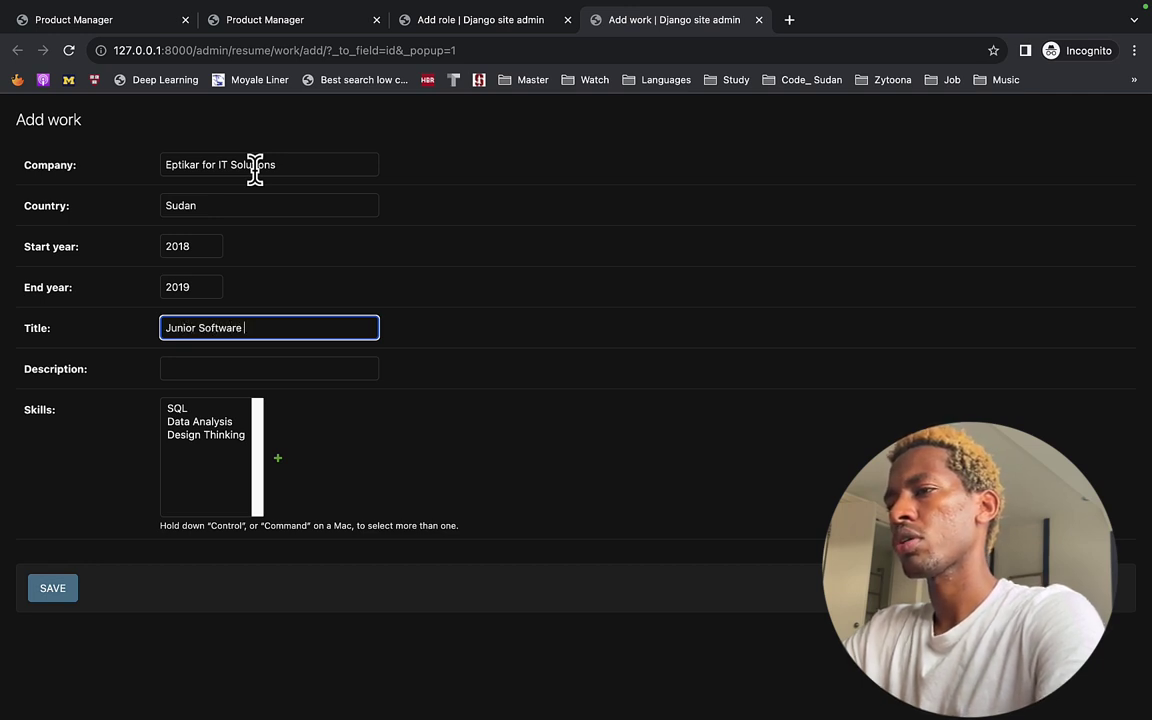
{"action": "key", "text": "Tab"}
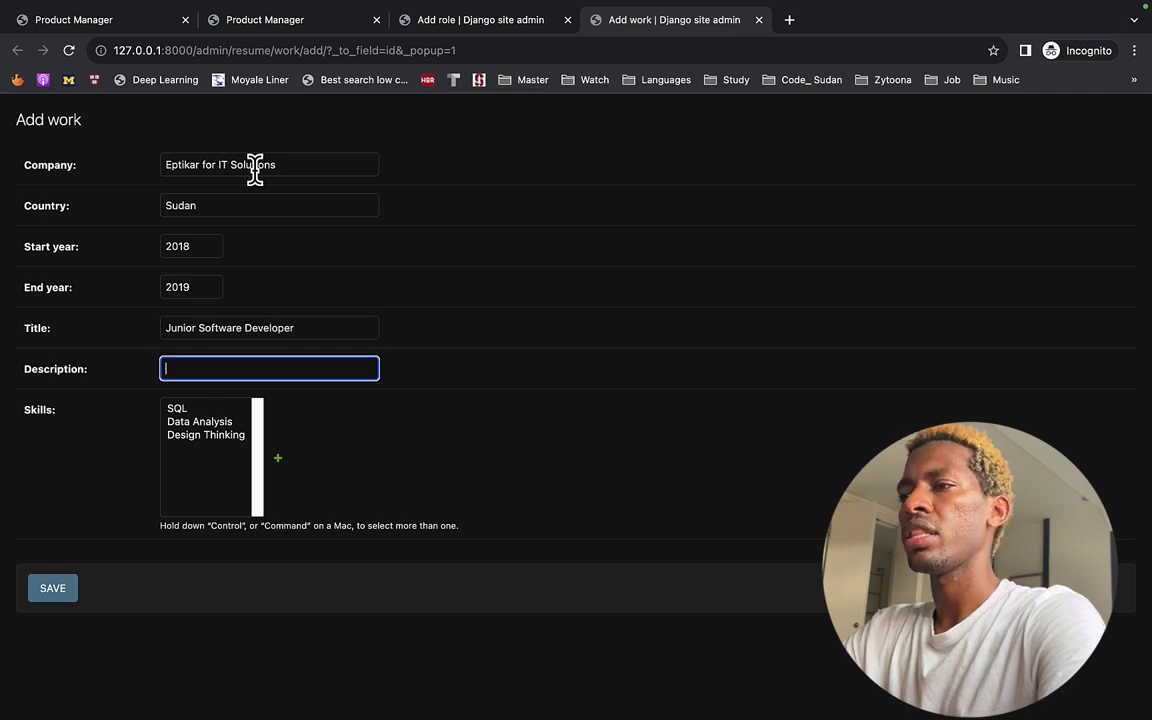
- Create the skills SDLC, VueJS and NodeJS for the work entry and submit it with no description
{"action": "left_click", "coordinate": [277, 458]}
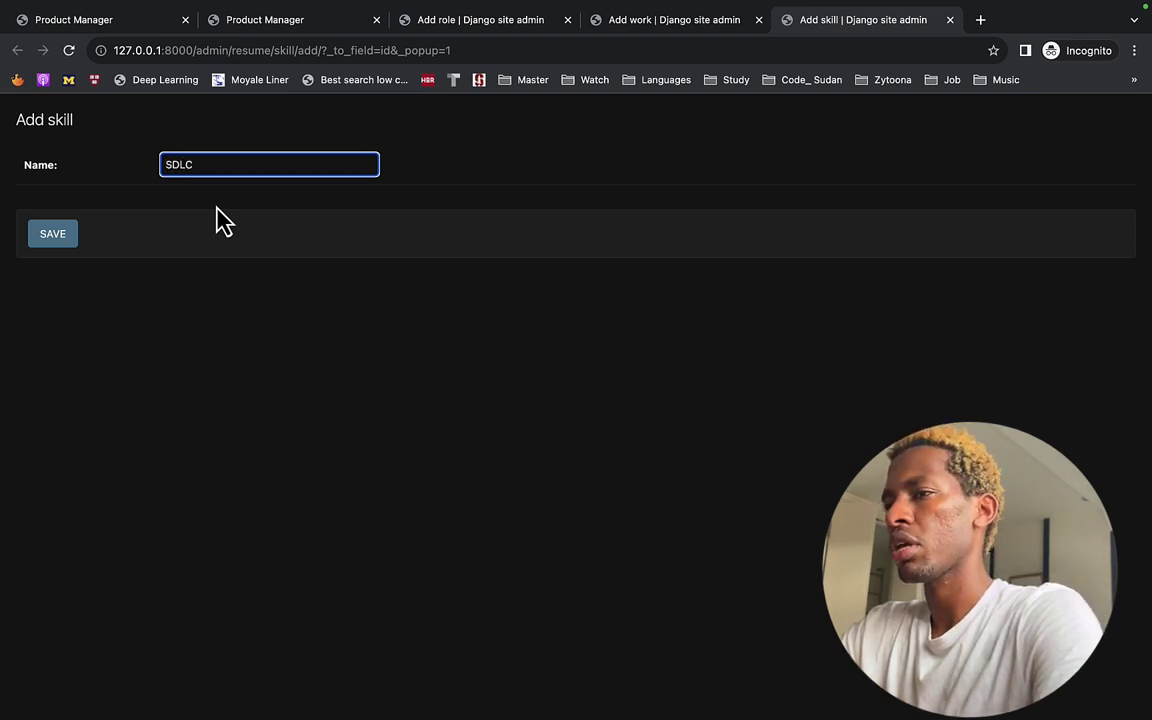
{"action": "left_click", "coordinate": [46, 240]}
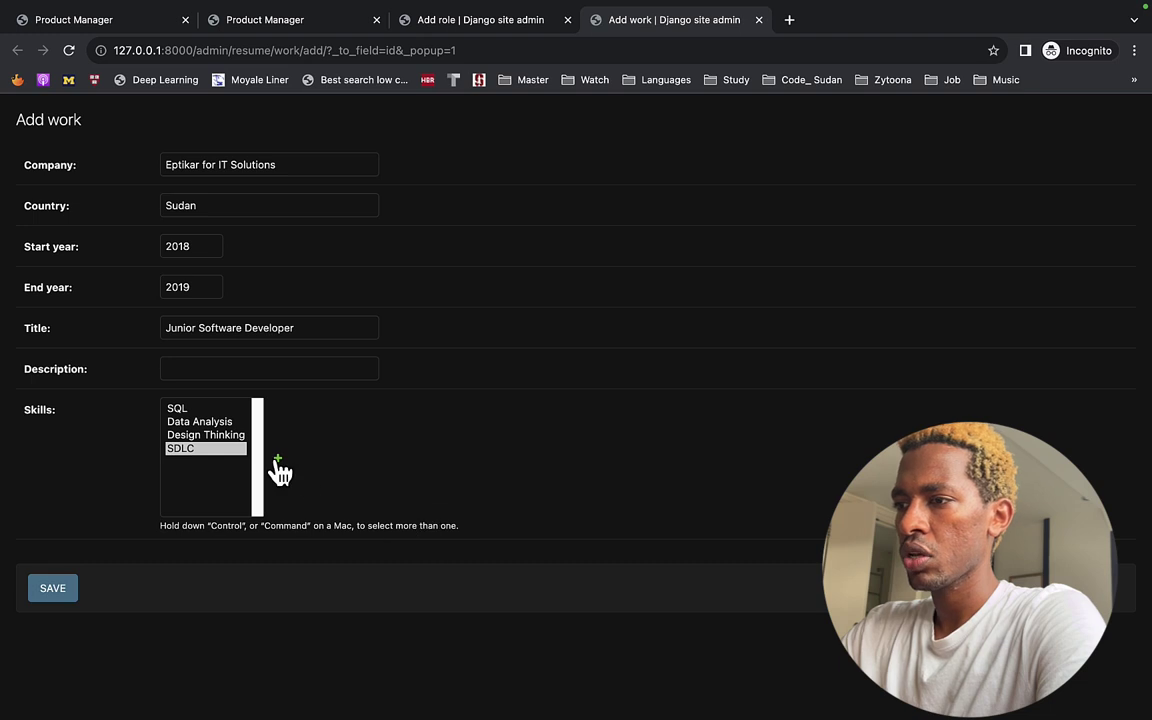
{"action": "left_click", "coordinate": [278, 460]}
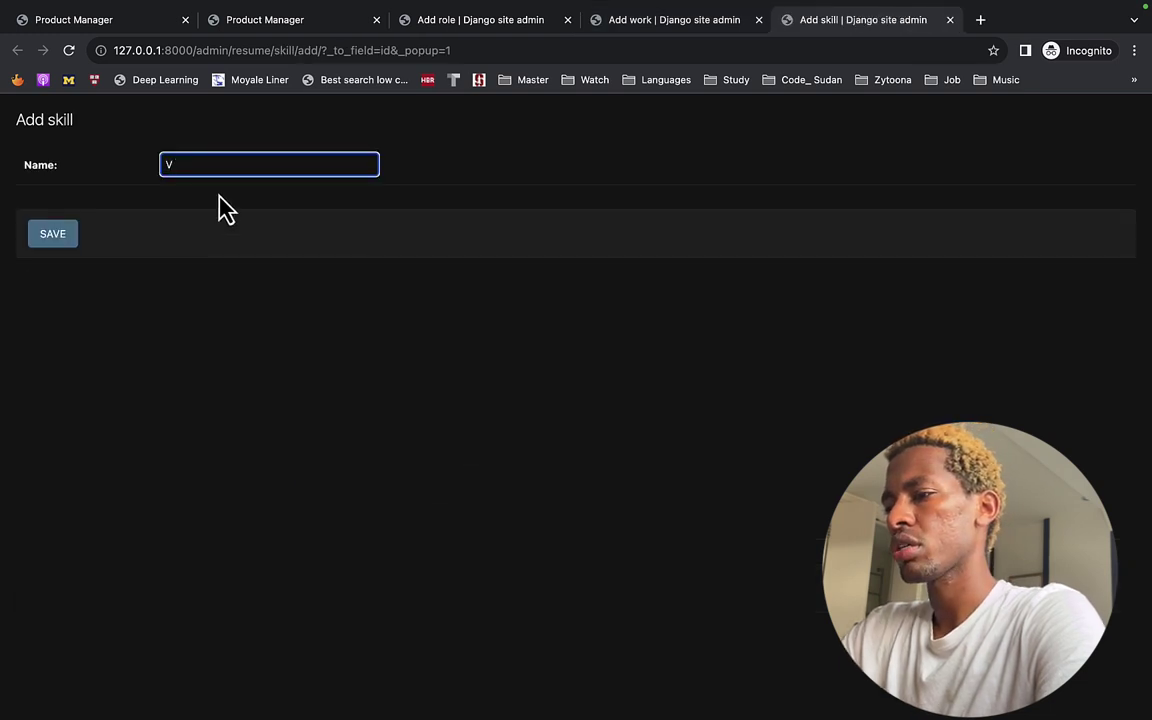
{"action": "type", "text": "VueJS"}
{"action": "left_click", "coordinate": [62, 233]}
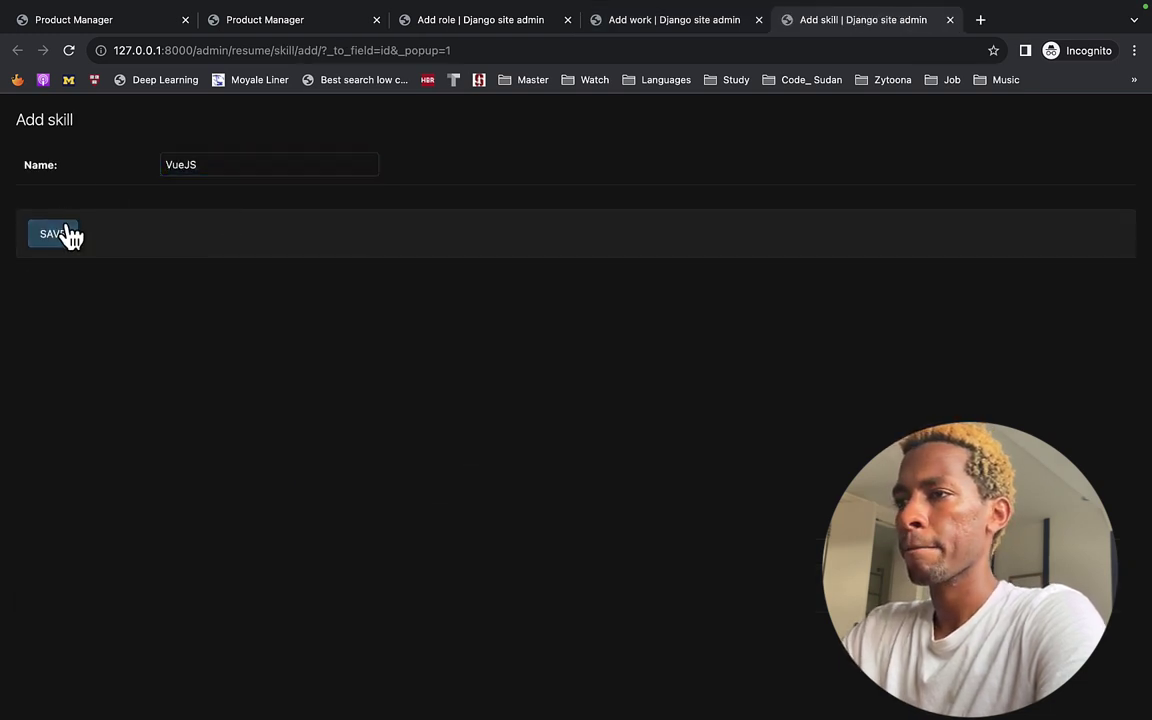
{"action": "left_click", "coordinate": [278, 458]}
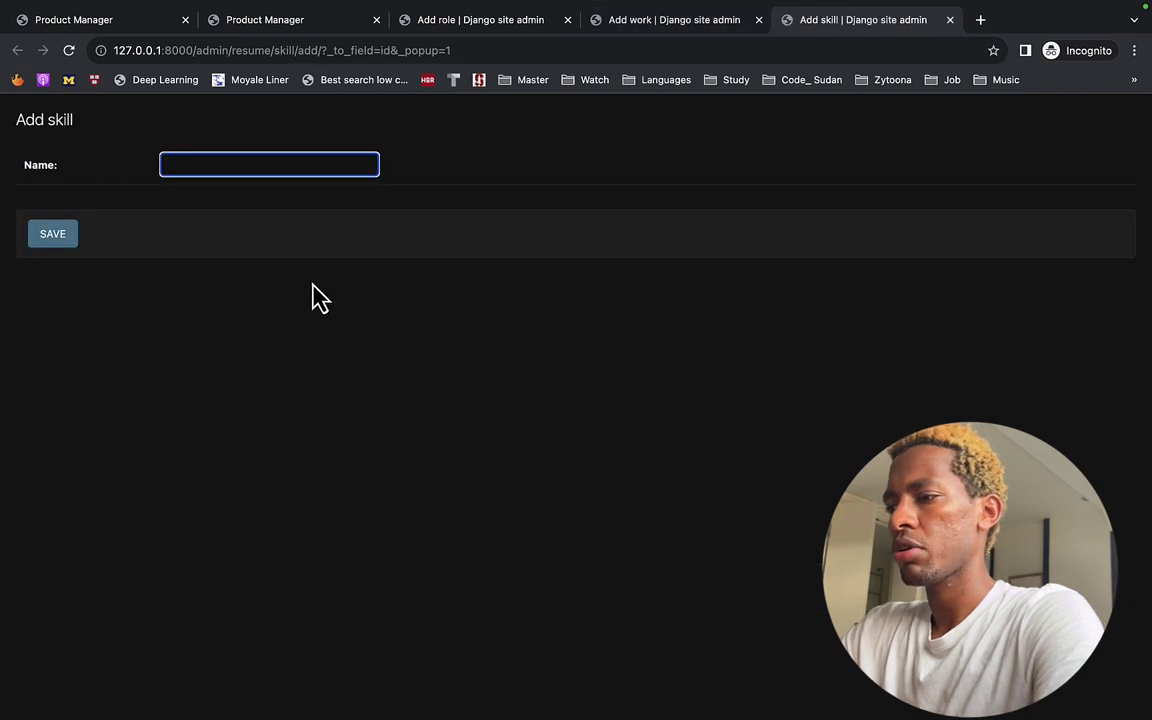
{"action": "left_click", "coordinate": [56, 236]}
{"action": "left_click", "coordinate": [50, 592]}
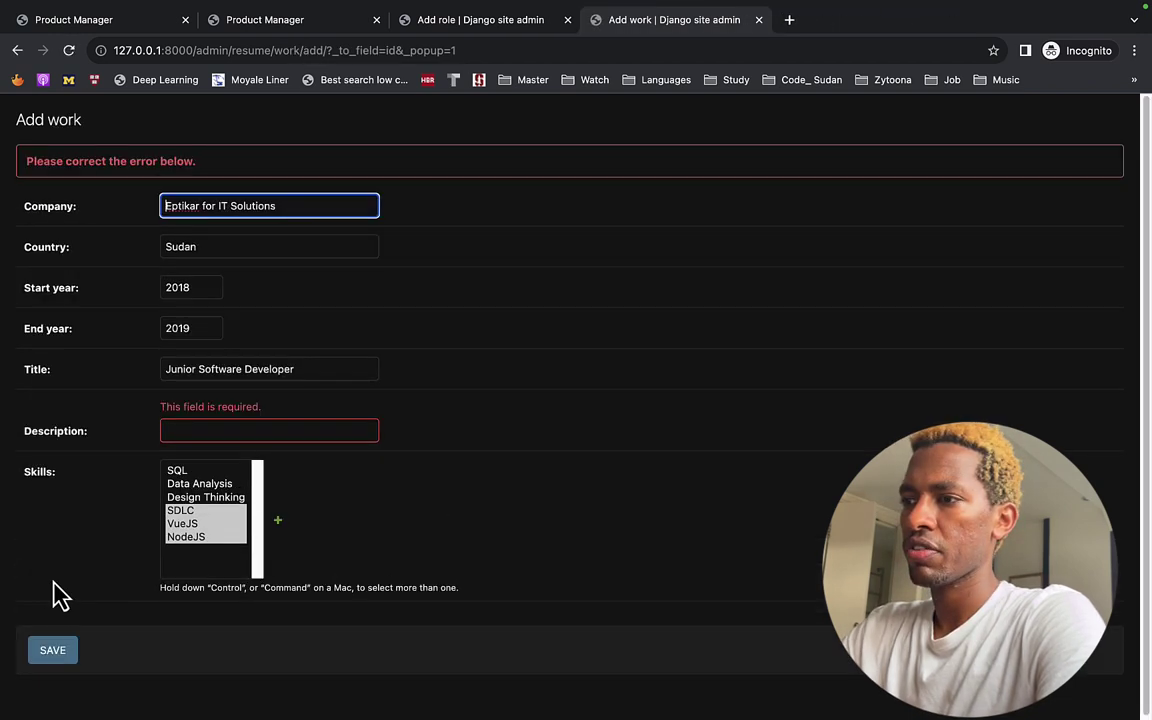
- Select the work's empty Description, switch to the Chrome window with ChatGPT and open LinkedIn's notifications page in a new tab
{"action": "left_click", "coordinate": [257, 432]}
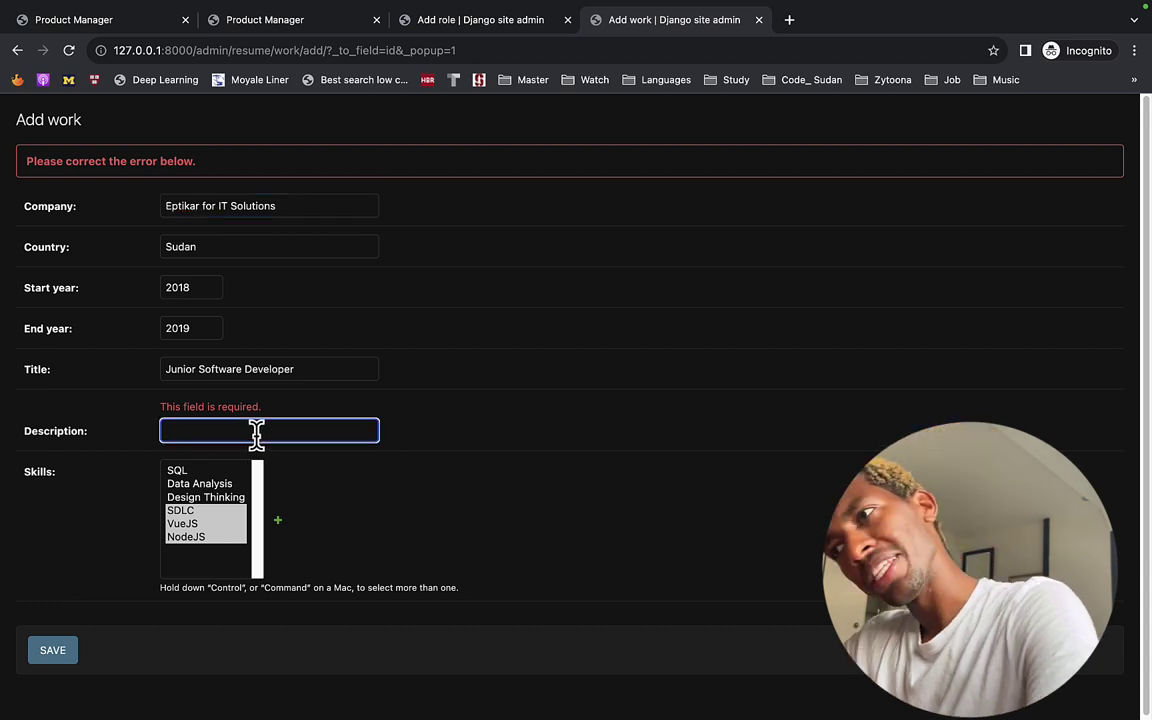
{"action": "key", "text": "super+Tab"}
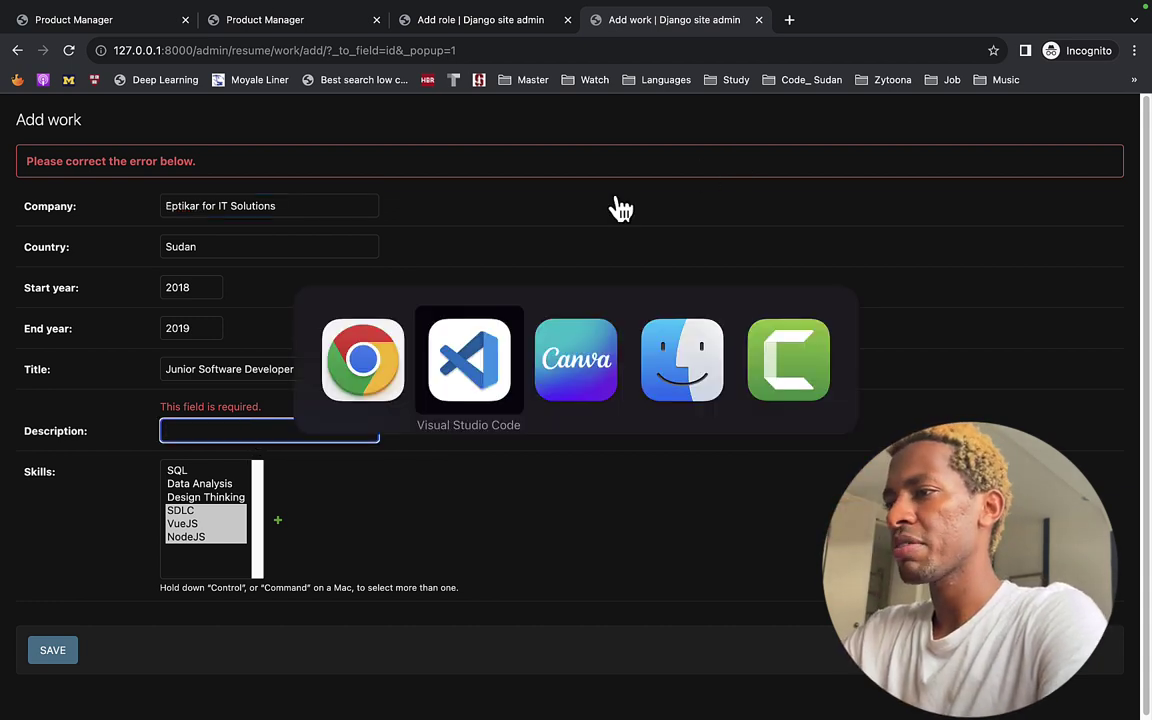
{"action": "key", "text": "super+Tab"}
{"action": "key", "text": "super+Tab"}
{"action": "key", "text": "super+Tab"}
{"action": "key", "text": "super+Tab"}
{"action": "key", "text": "super+Tab"}
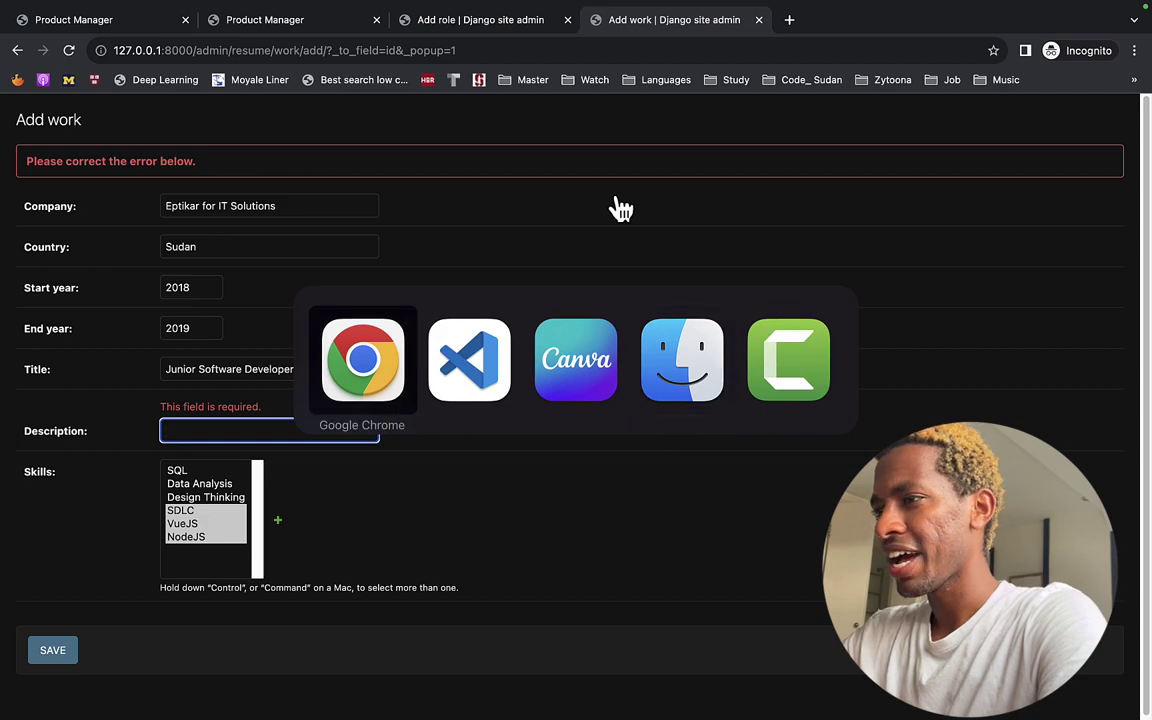
{"action": "key", "text": "super+Tab"}
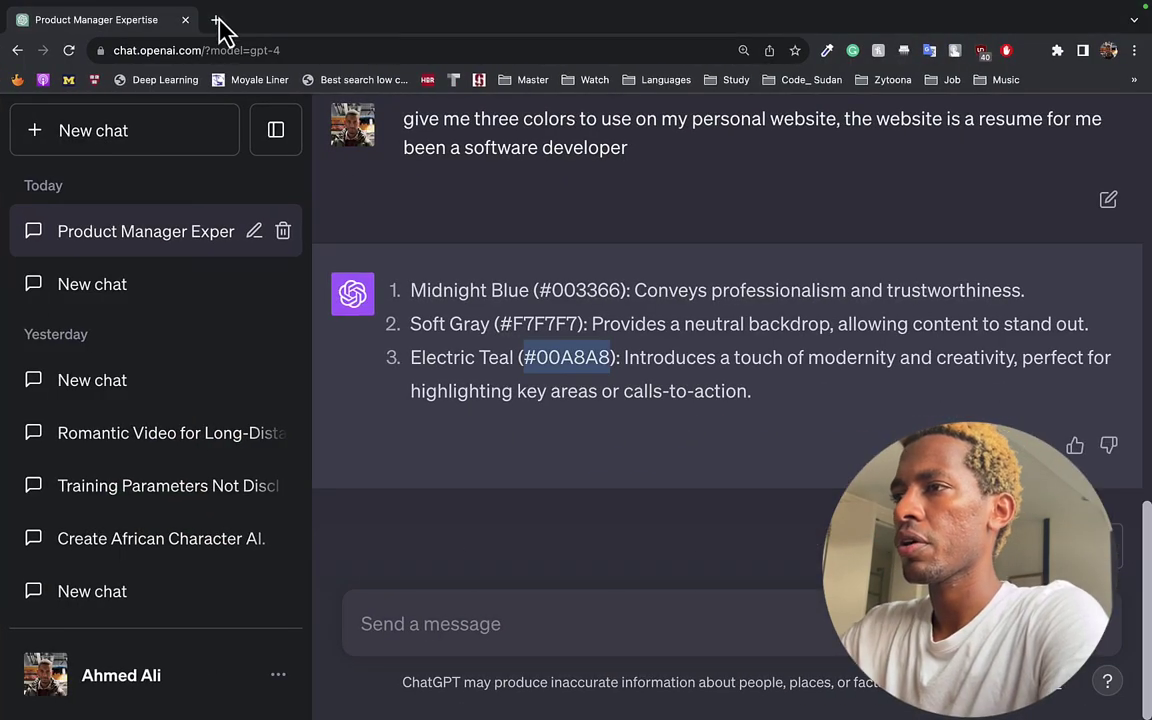
{"action": "left_click", "coordinate": [219, 19]}
{"action": "type", "text": "link"}
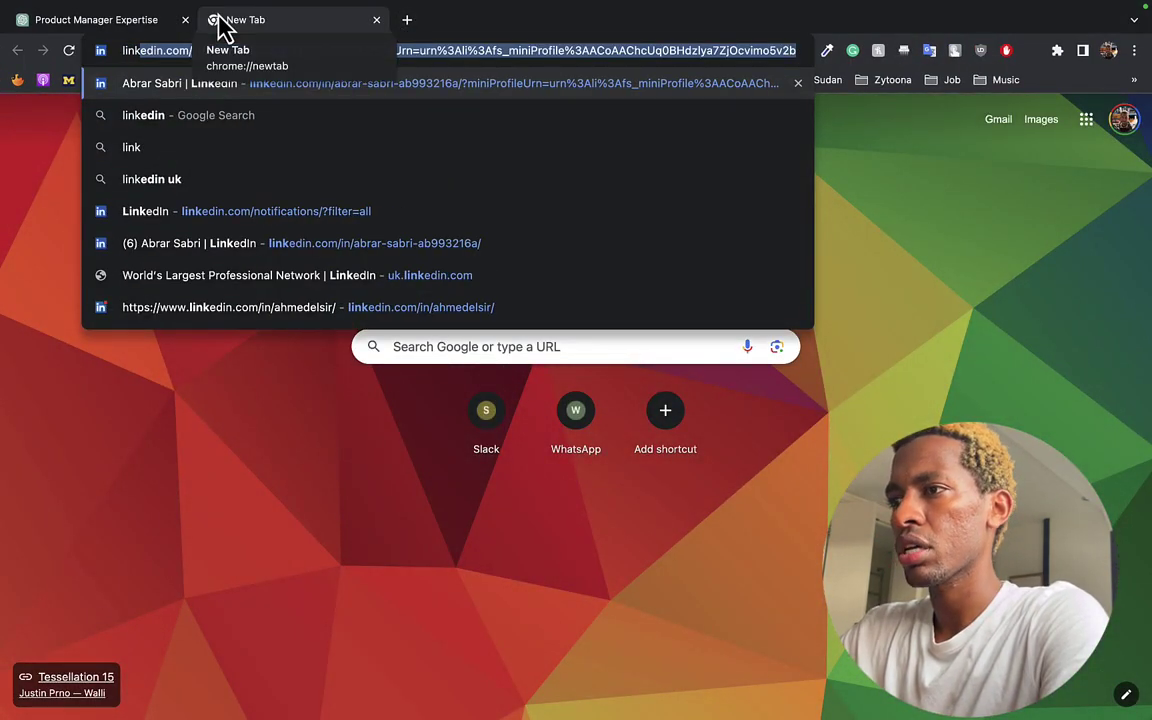
{"action": "key", "text": "Down"}
{"action": "key", "text": "Down"}
{"action": "key", "text": "Down"}
{"action": "key", "text": "Down"}
{"action": "key", "text": "Return"}
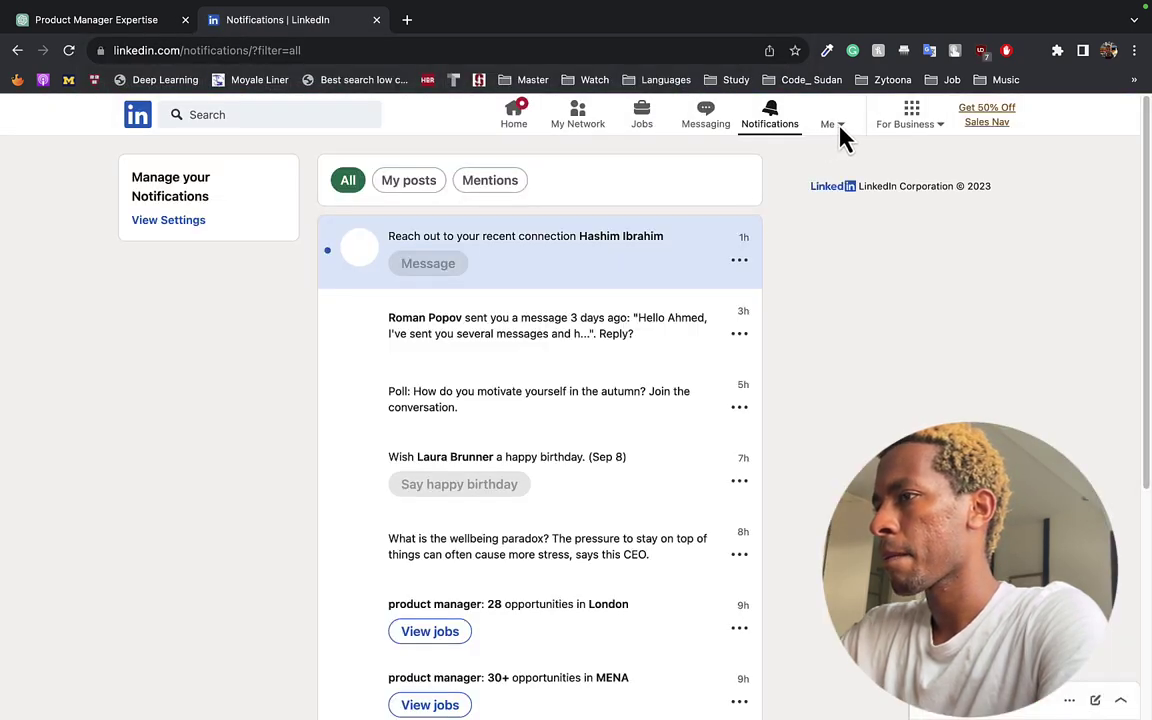
- Open the own LinkedIn profile, show all experiences and highlight the Full-stack Developer title at Eptikar IT Solutions
{"action": "left_click", "coordinate": [845, 136]}
{"action": "left_click", "coordinate": [838, 125]}
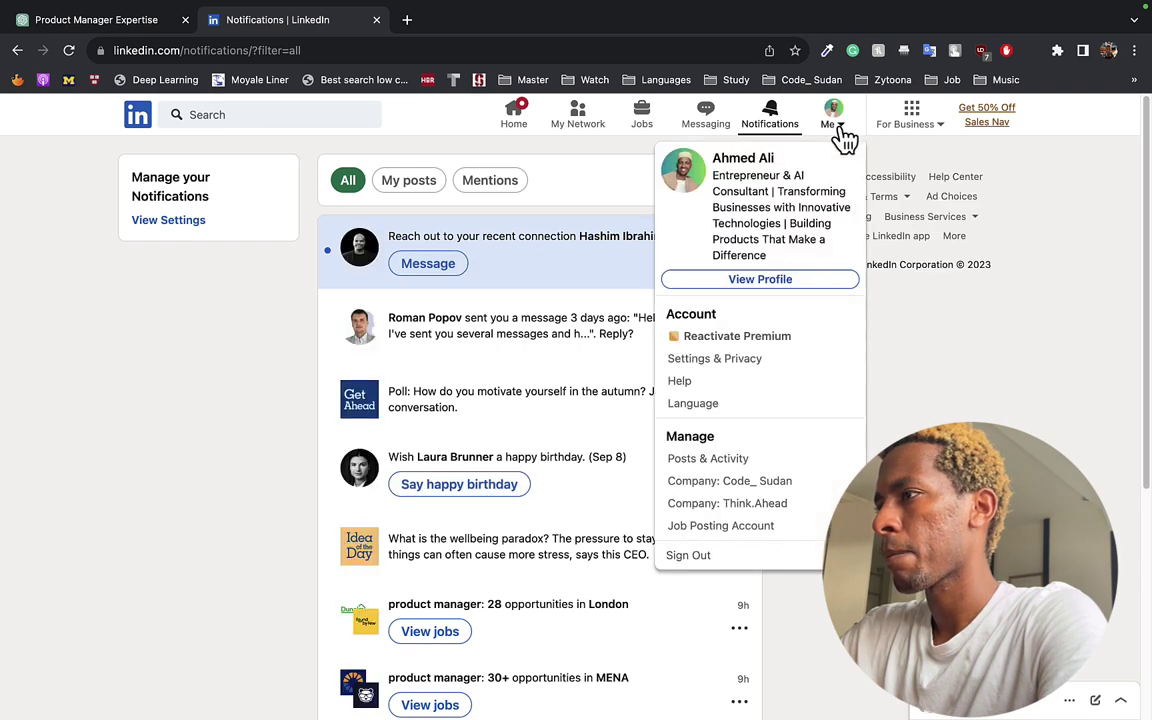
{"action": "left_click", "coordinate": [835, 122]}
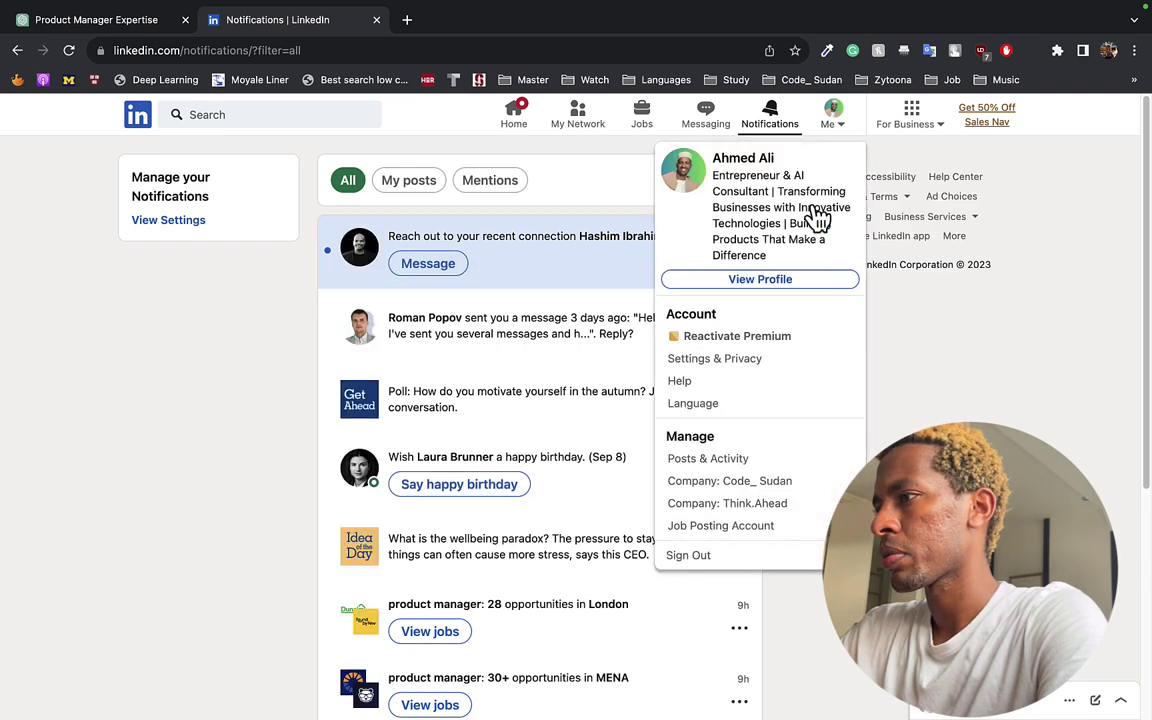
{"action": "left_click", "coordinate": [787, 283]}
{"action": "scroll", "coordinate": [510, 315], "scroll_direction": "down", "scroll_amount": 10}
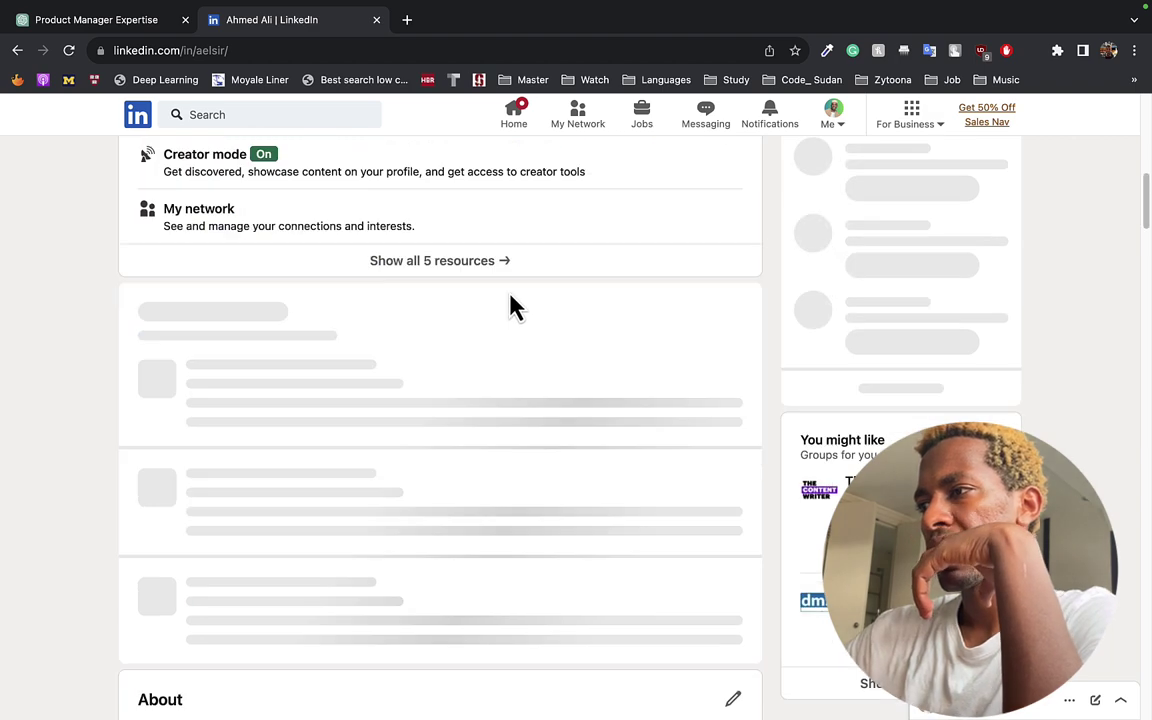
{"action": "scroll", "coordinate": [515, 335], "scroll_direction": "down", "scroll_amount": 6}
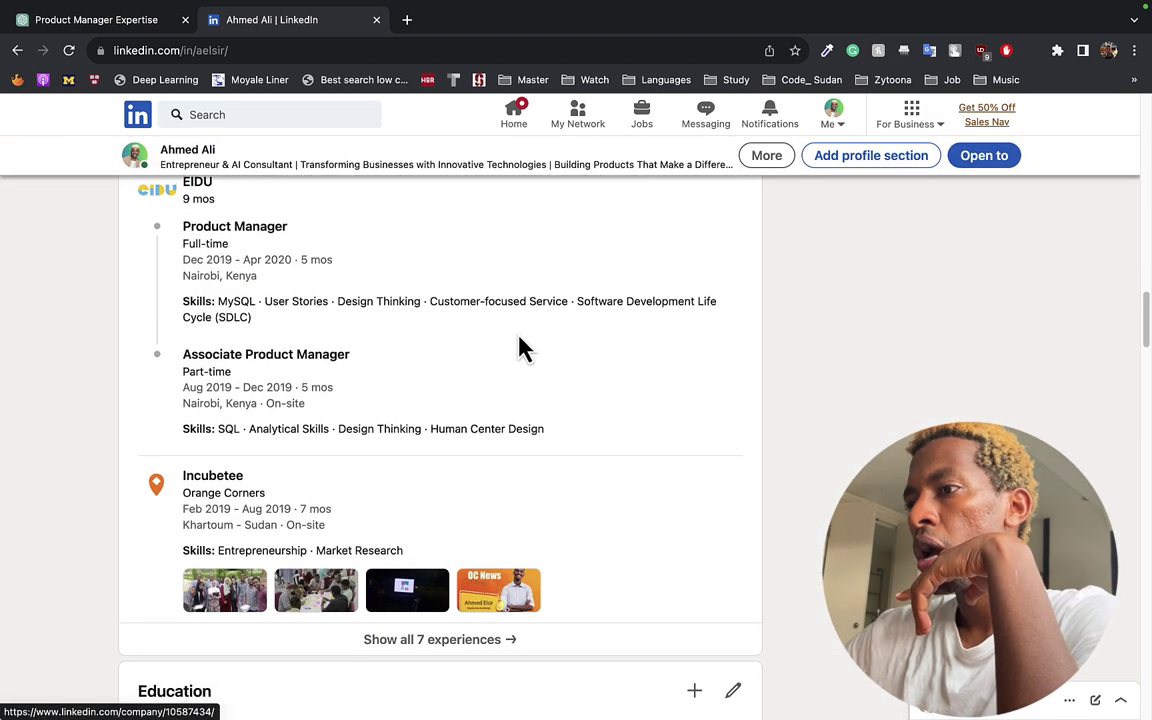
{"action": "left_click", "coordinate": [468, 640]}
{"action": "scroll", "coordinate": [500, 470], "scroll_direction": "down", "scroll_amount": 6}
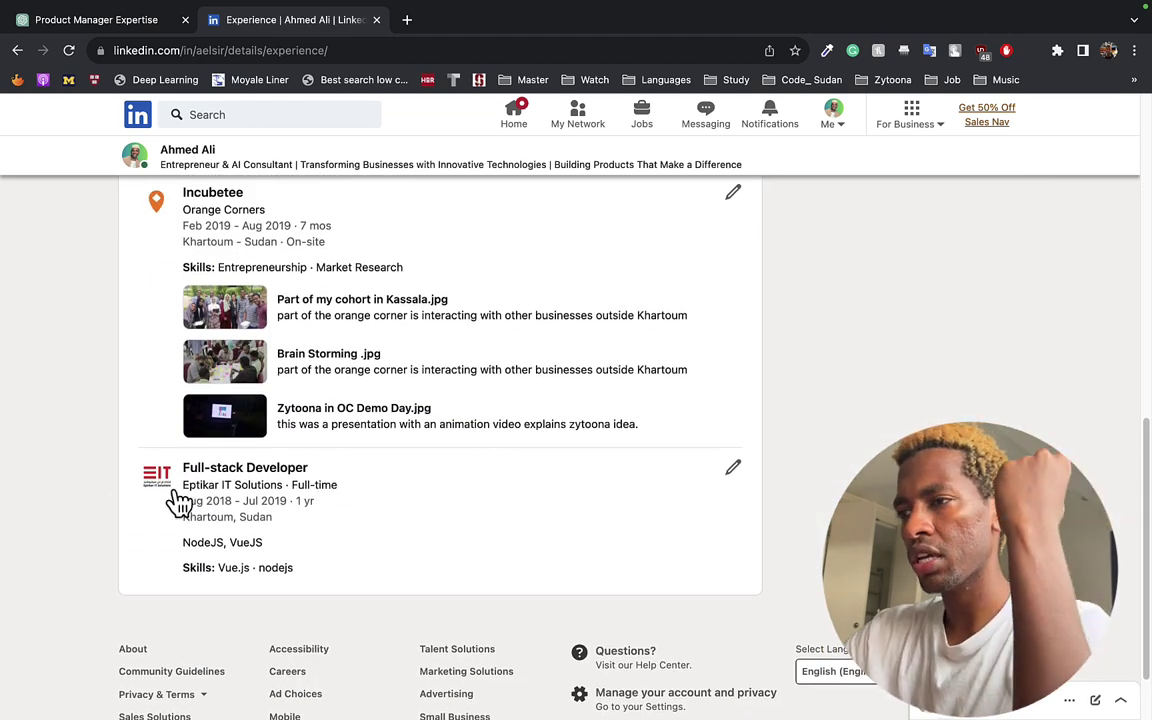
{"action": "left_click_drag", "start_coordinate": [184, 467], "coordinate": [321, 478]}
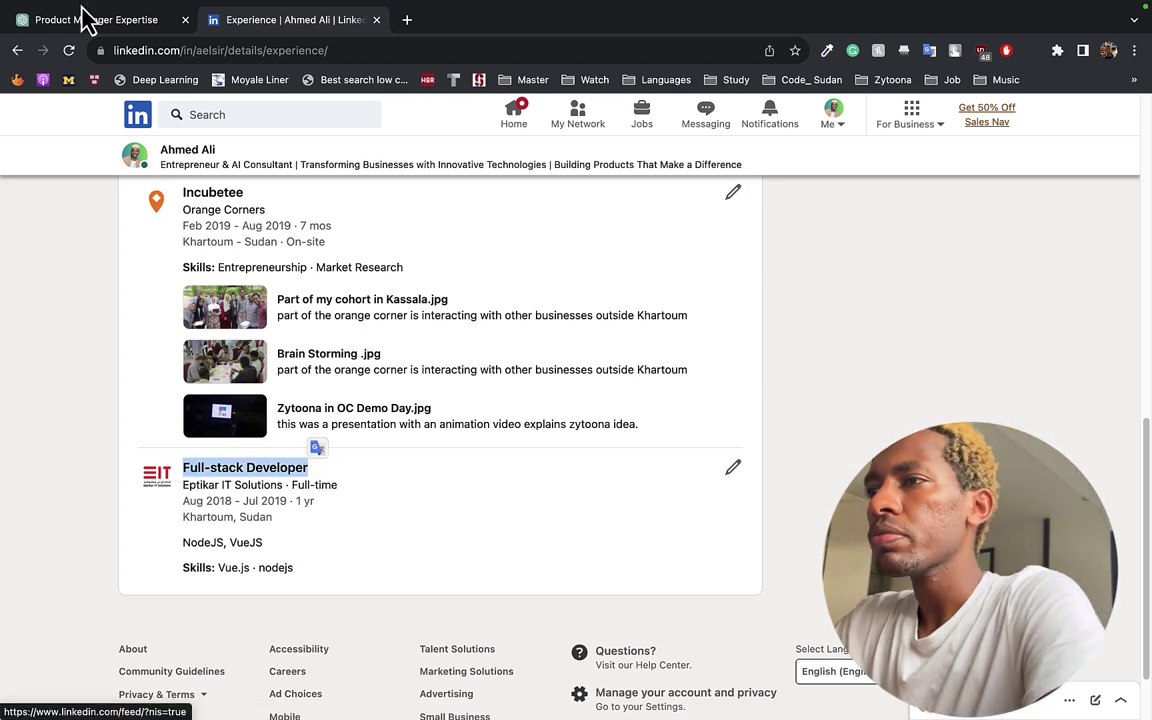
- Ask ChatGPT for a very short job description for a junior software developer at Eptikar for IT solutions who learned Vue and NodeJS
{"action": "left_click", "coordinate": [90, 20]}
{"action": "left_click", "coordinate": [476, 625]}
{"action": "type", "text": "wr"}
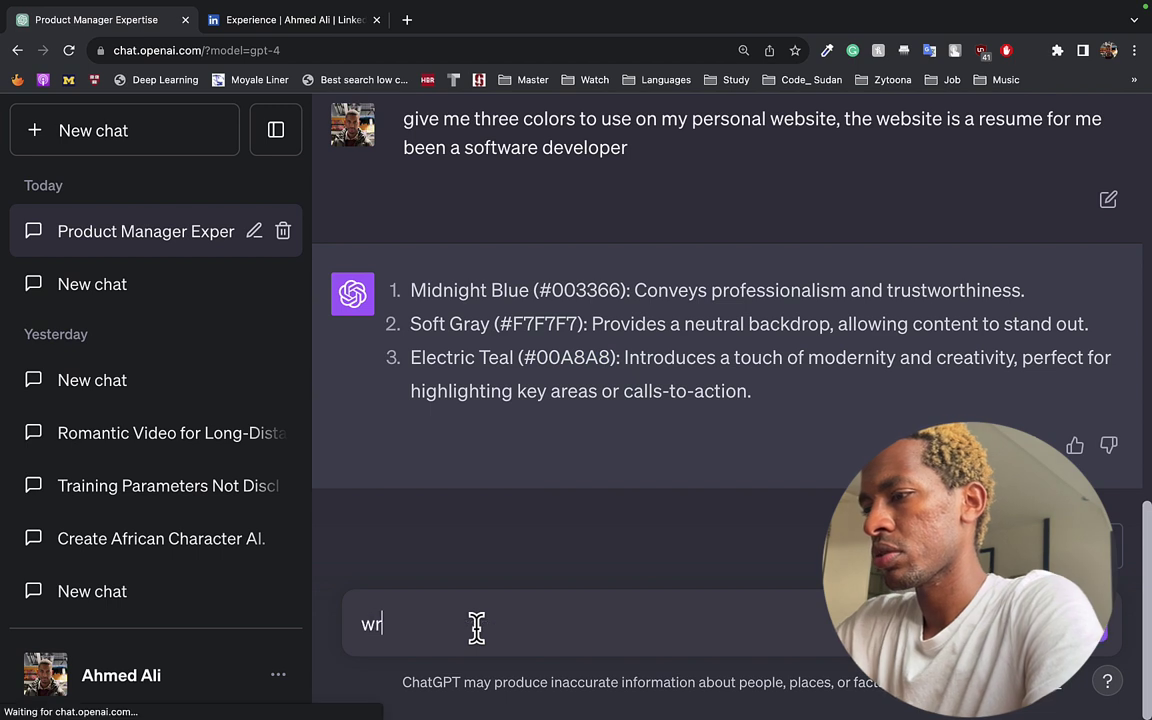
{"action": "type", "text": "ite a job "}
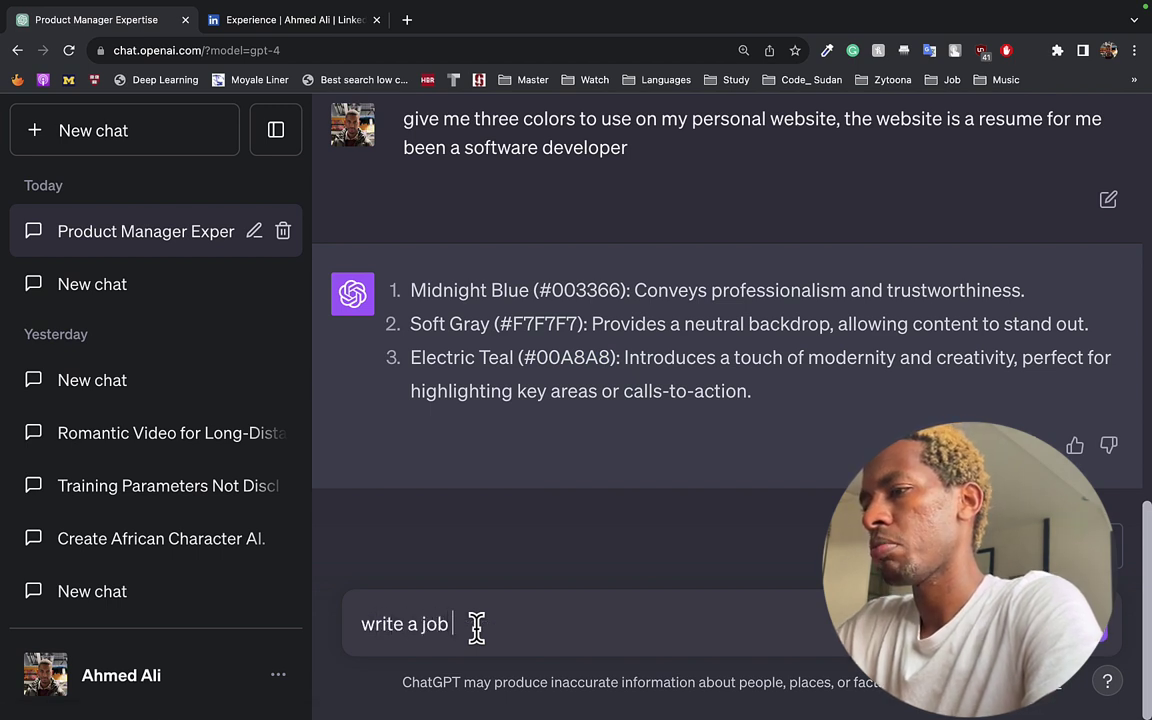
{"action": "key", "text": "BackSpace"}
{"action": "key", "text": "BackSpace"}
{"action": "key", "text": "BackSpace"}
{"action": "key", "text": "BackSpace"}
{"action": "type", "text": "very"}
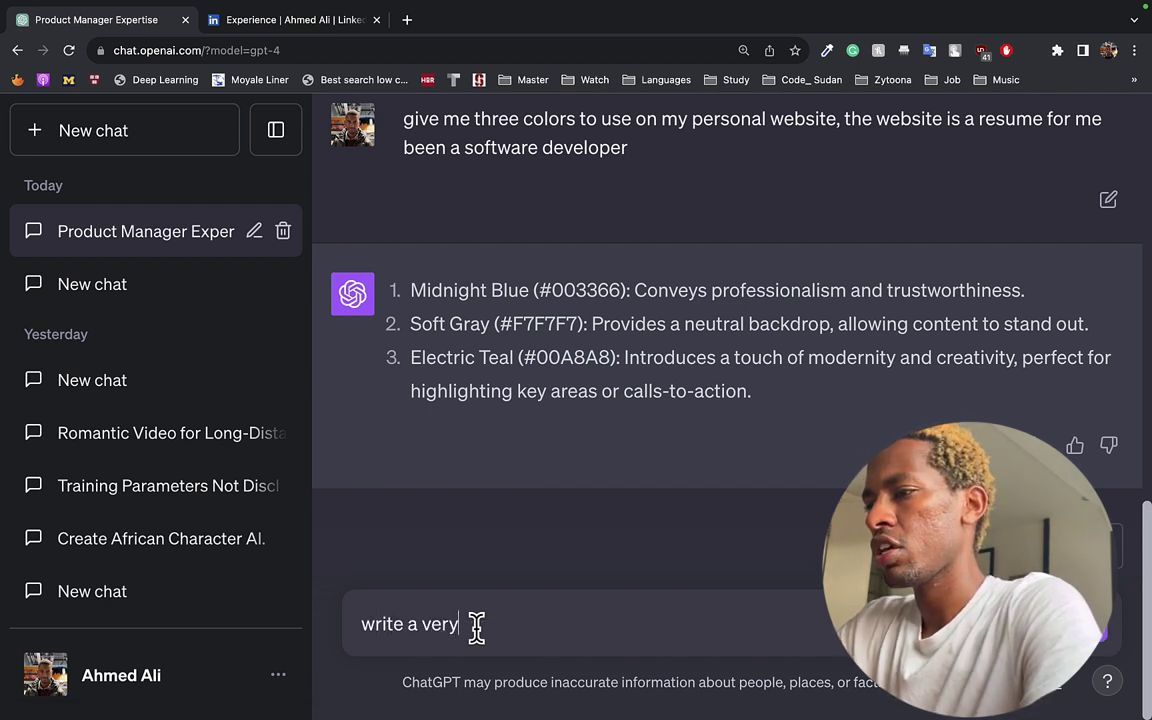
{"action": "type", "text": " short job desc"}
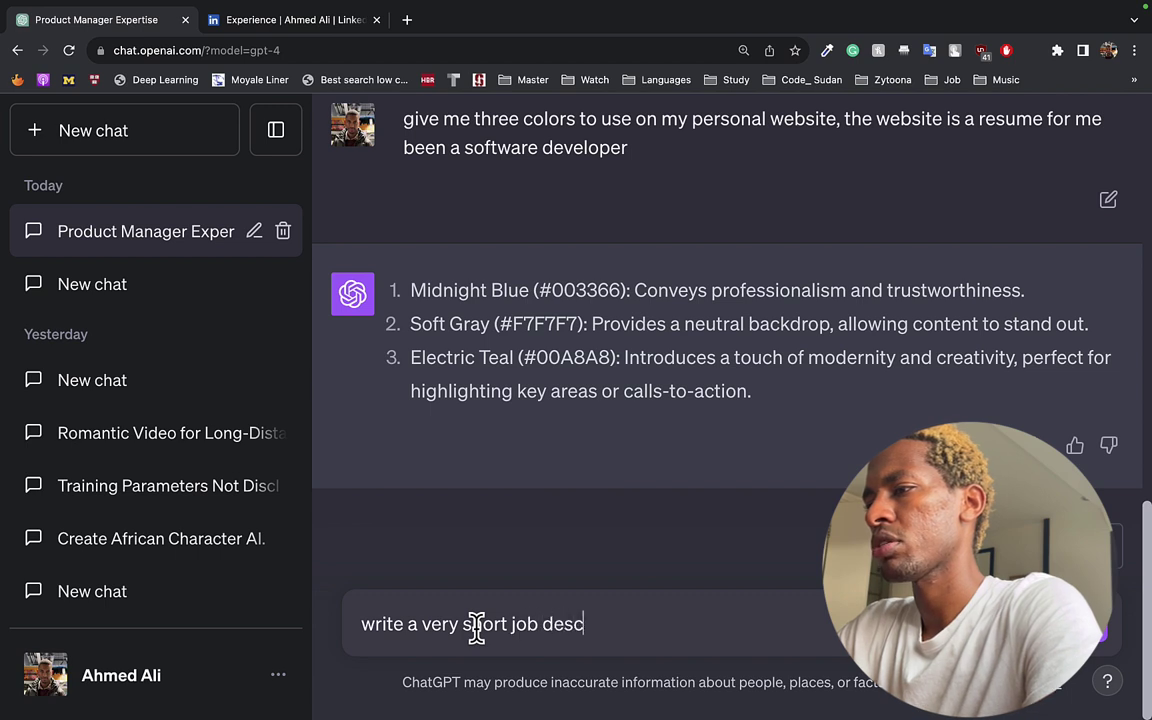
{"action": "type", "text": "ription for my job at Eptikar fo"}
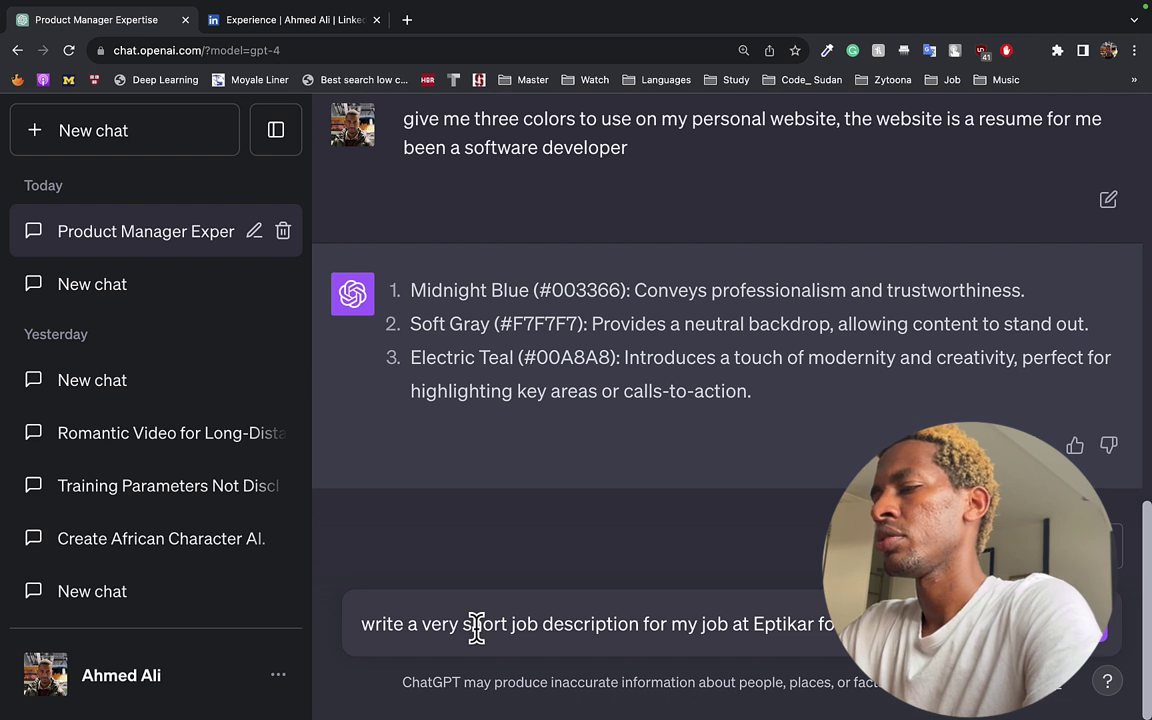
{"action": "type", "text": "and Node"}
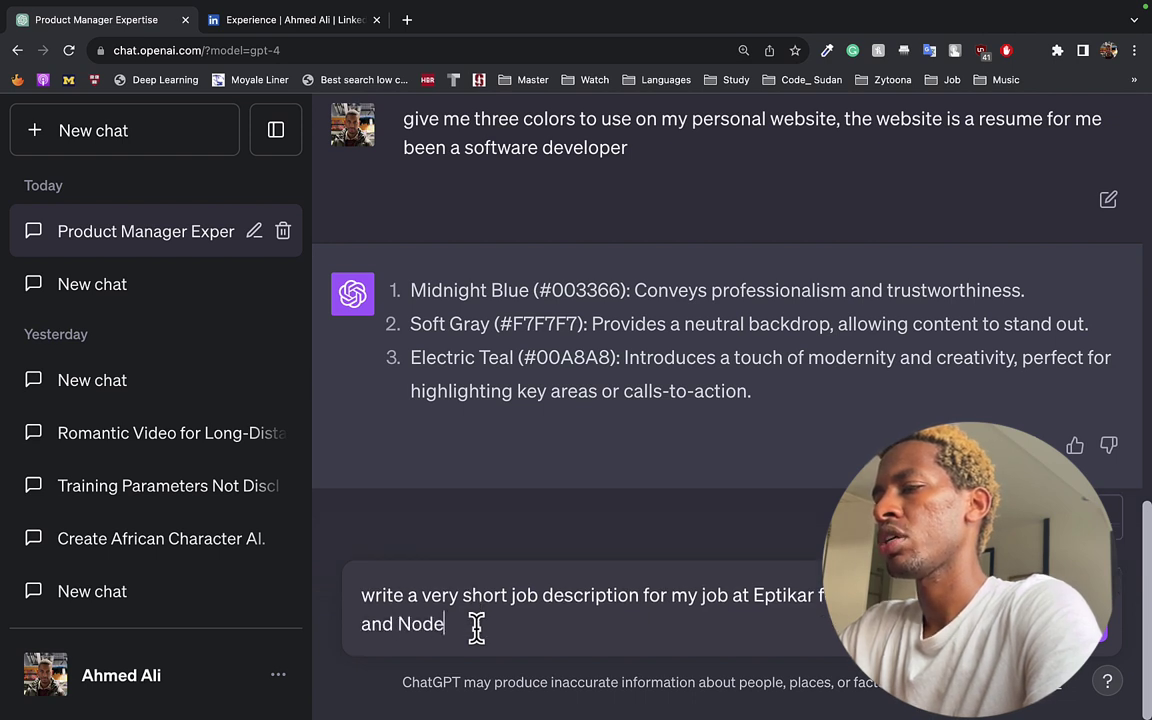
{"action": "type", "text": "JS, and I was junior"}
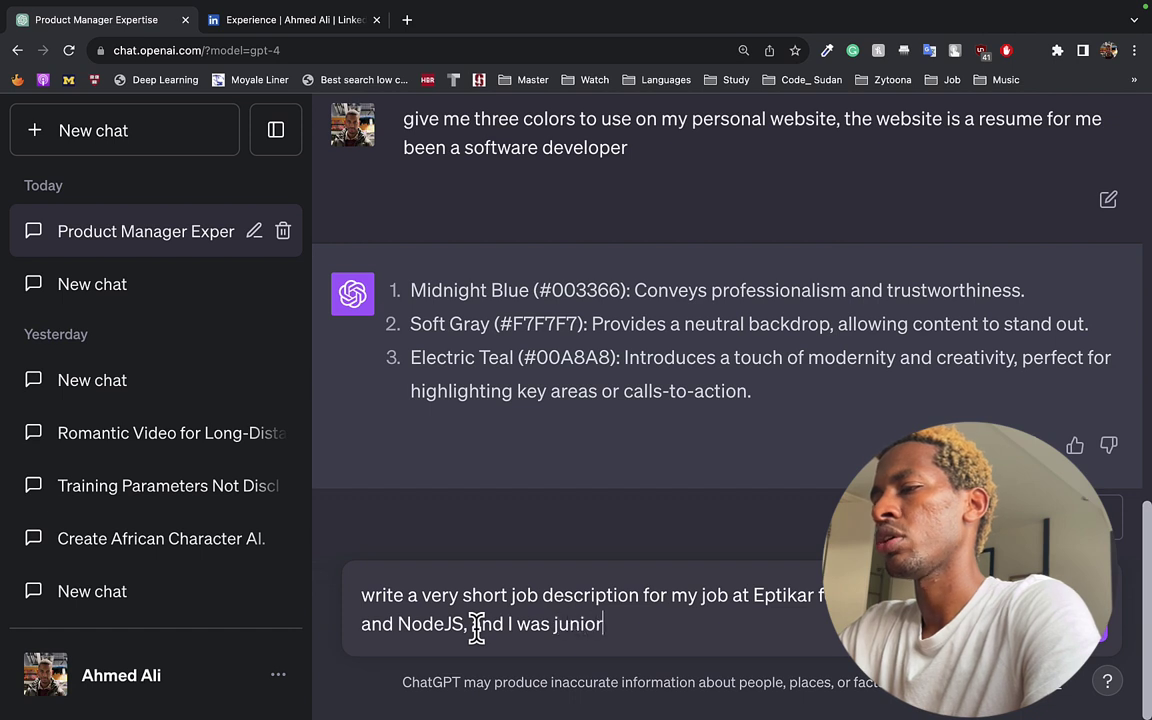
{"action": "type", "text": " soft"}
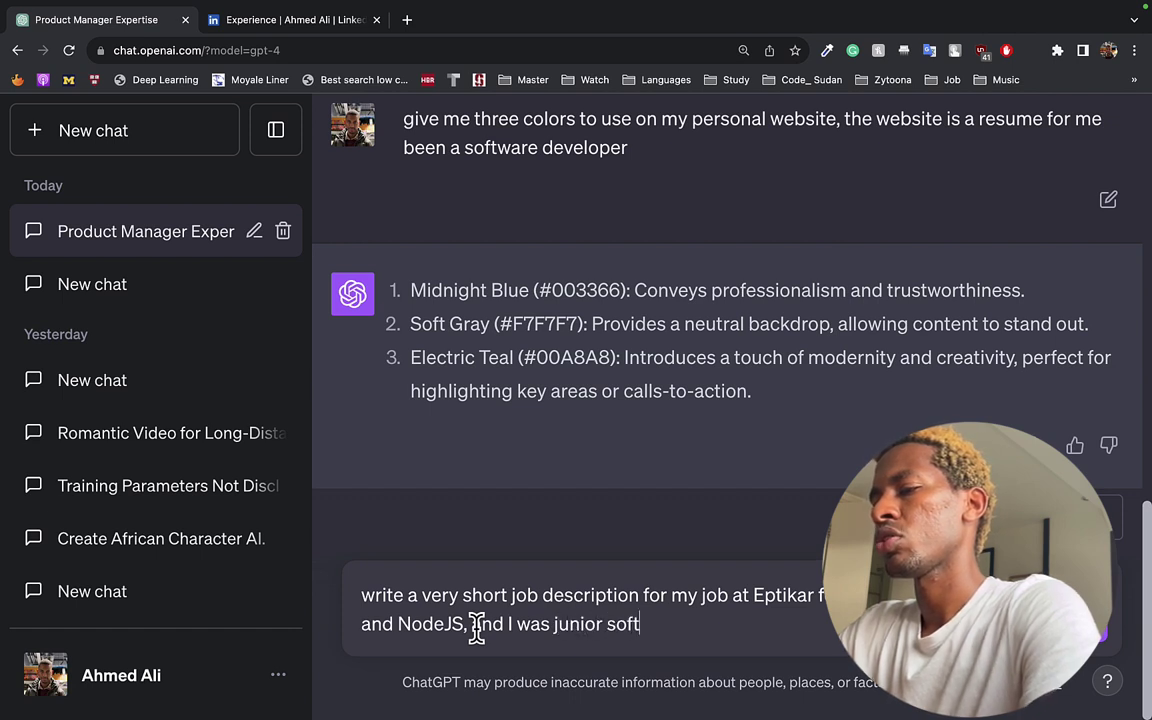
{"action": "type", "text": "ware developer"}
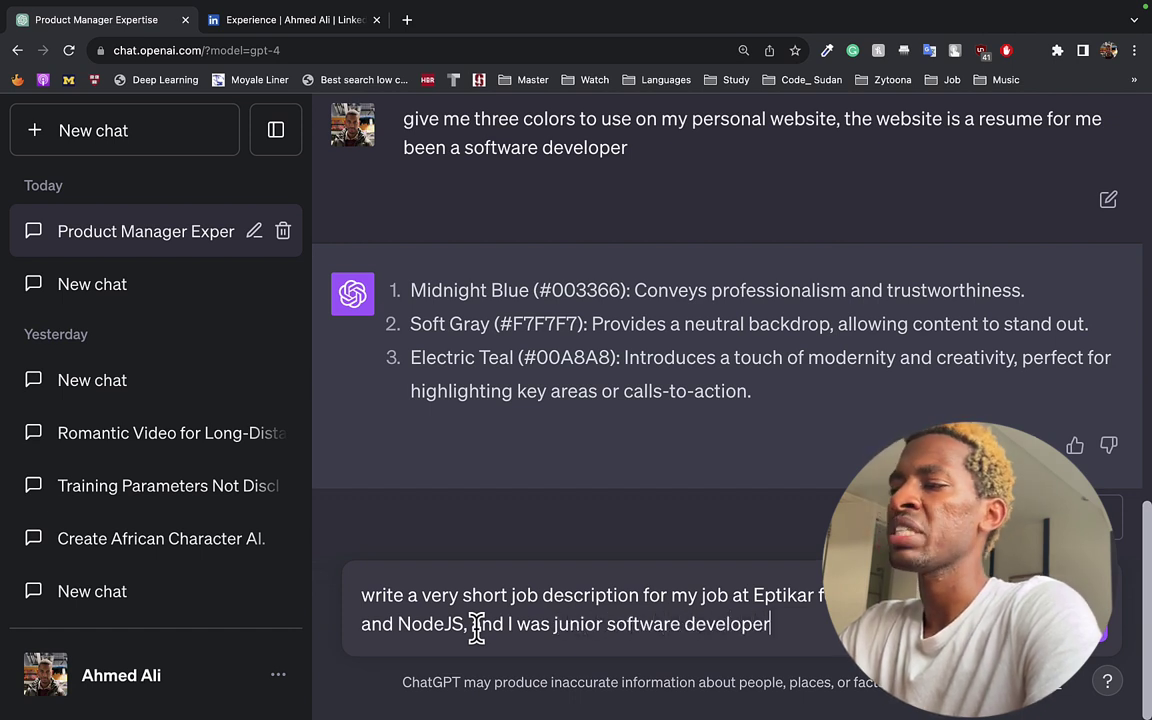
{"action": "key", "text": "Return"}
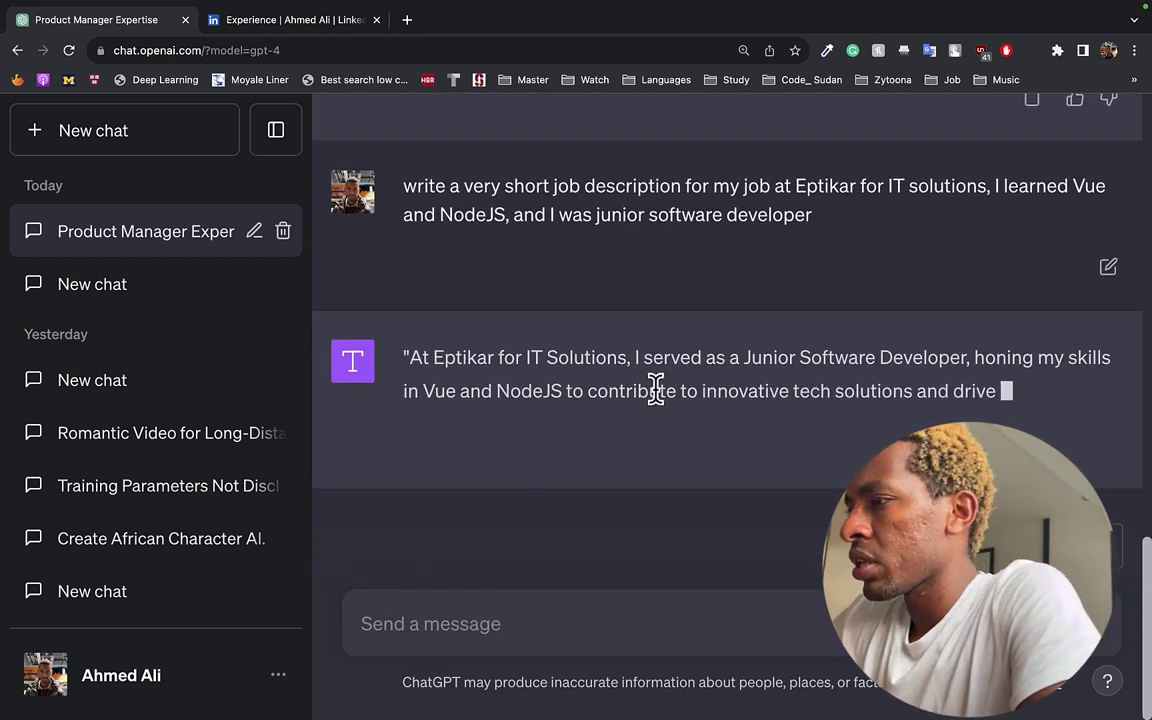
- Copy ChatGPT's job description without the quotation marks into the work entry's Description in Django admin and save the work
{"action": "left_click_drag", "start_coordinate": [414, 326], "coordinate": [477, 392]}
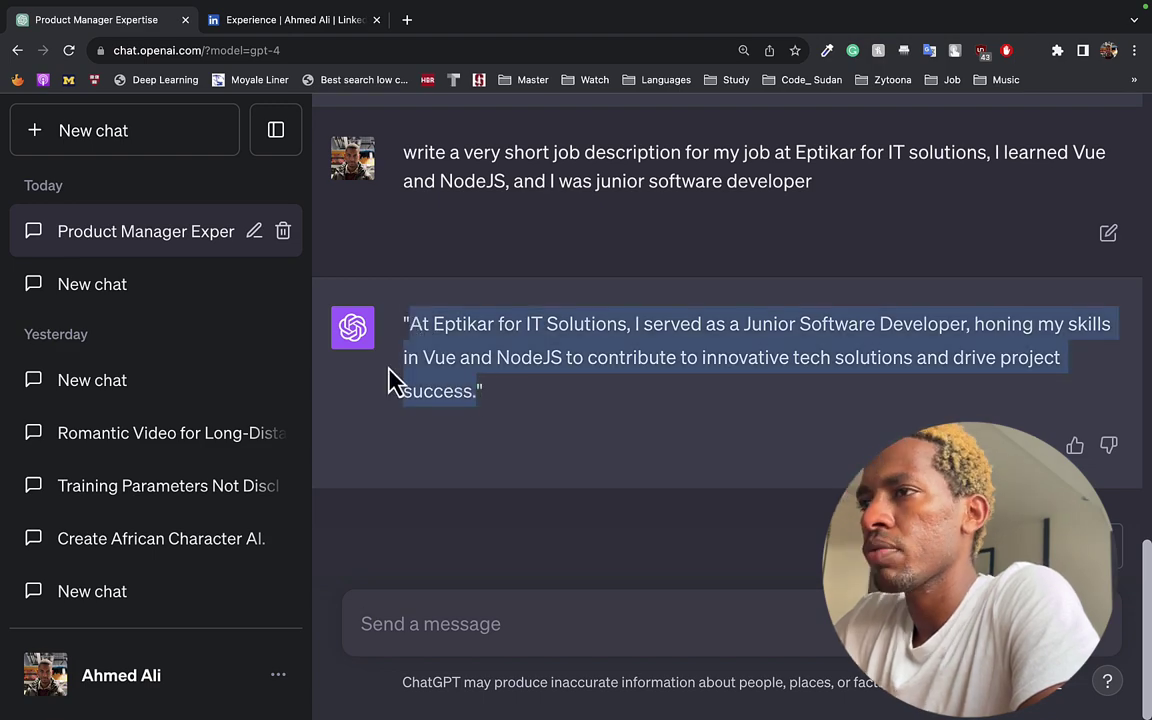
{"action": "key", "text": "ctrl+Left"}
{"action": "key", "text": "ctrl+Left"}
{"action": "left_click", "coordinate": [232, 430]}
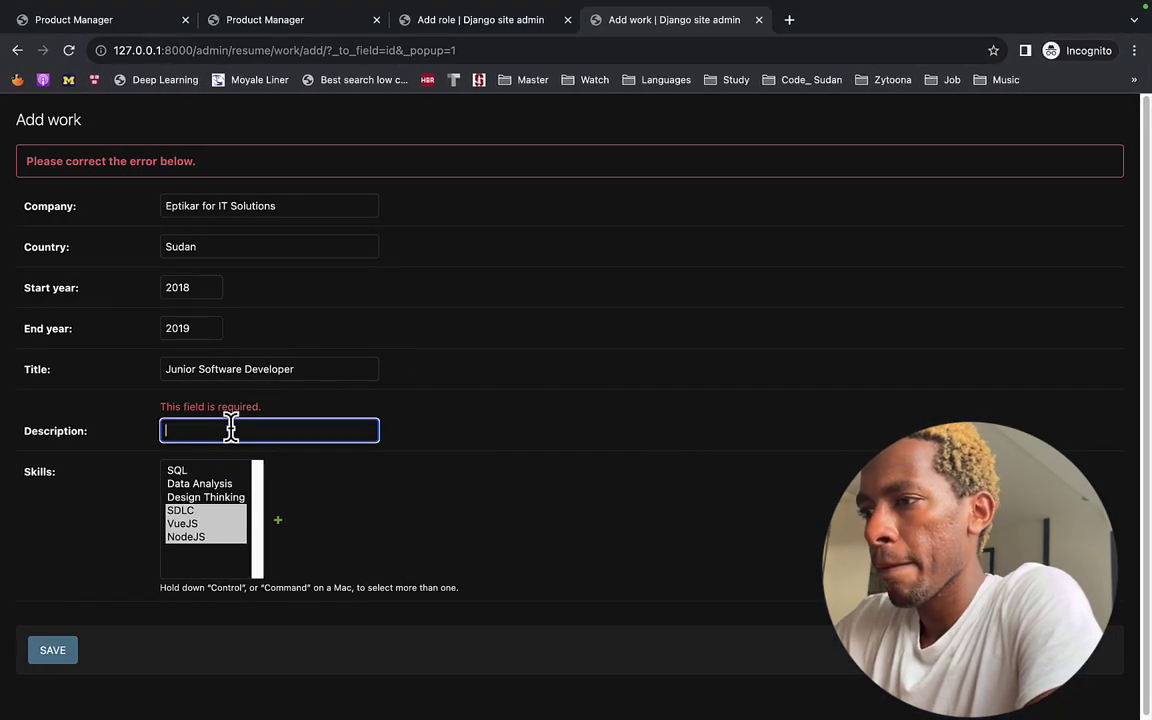
{"action": "key", "text": "ctrl+v"}
{"action": "left_click", "coordinate": [55, 652]}
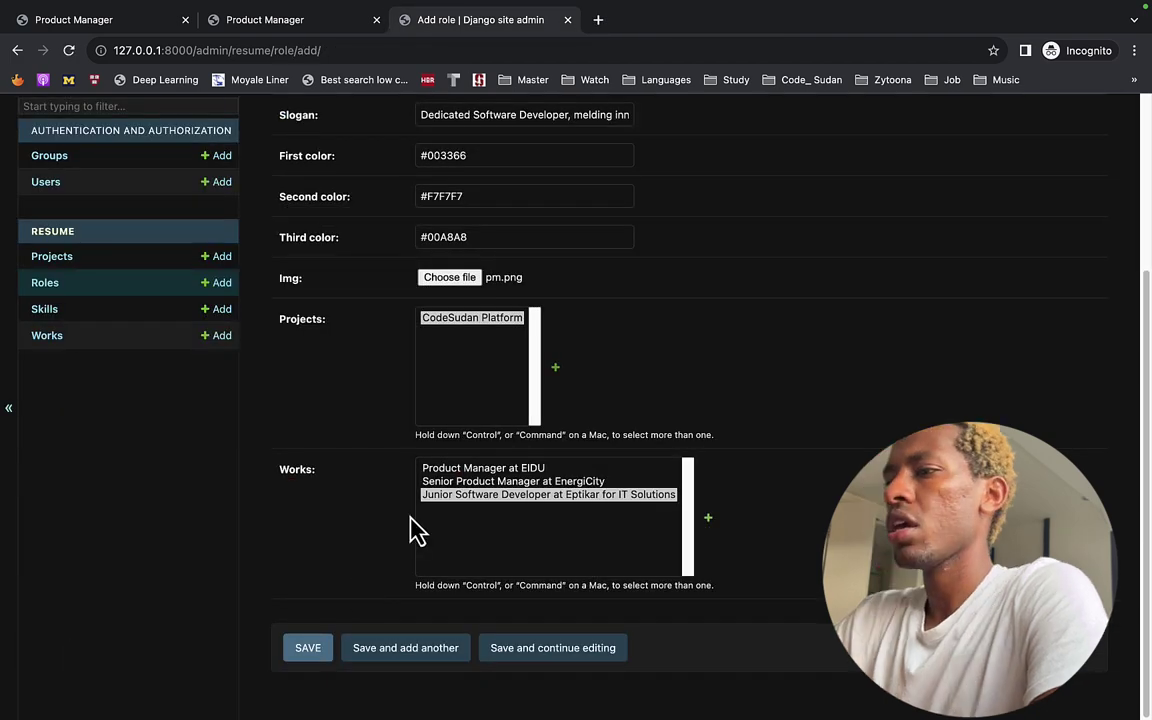
- Review the filled-in Software Developer role form and save the role
{"action": "scroll", "coordinate": [378, 540], "scroll_direction": "up", "scroll_amount": 1}
{"action": "scroll", "coordinate": [476, 445], "scroll_direction": "up", "scroll_amount": 5}
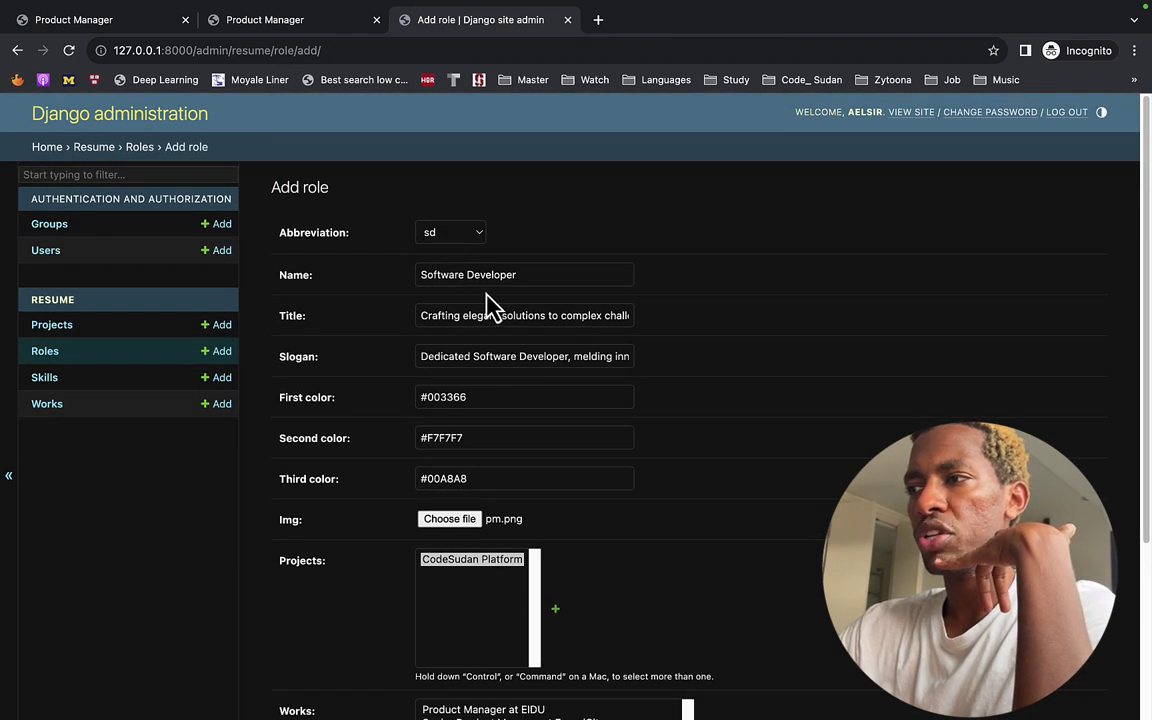
{"action": "scroll", "coordinate": [458, 430], "scroll_direction": "down", "scroll_amount": 5}
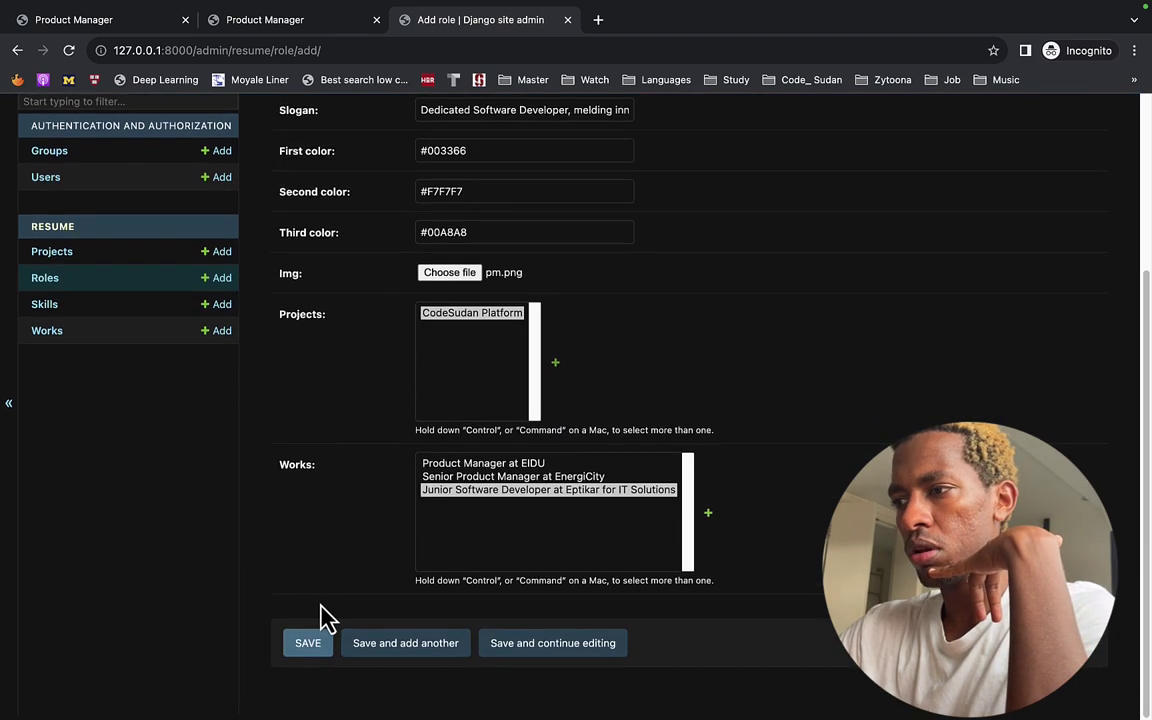
{"action": "left_click", "coordinate": [314, 662]}
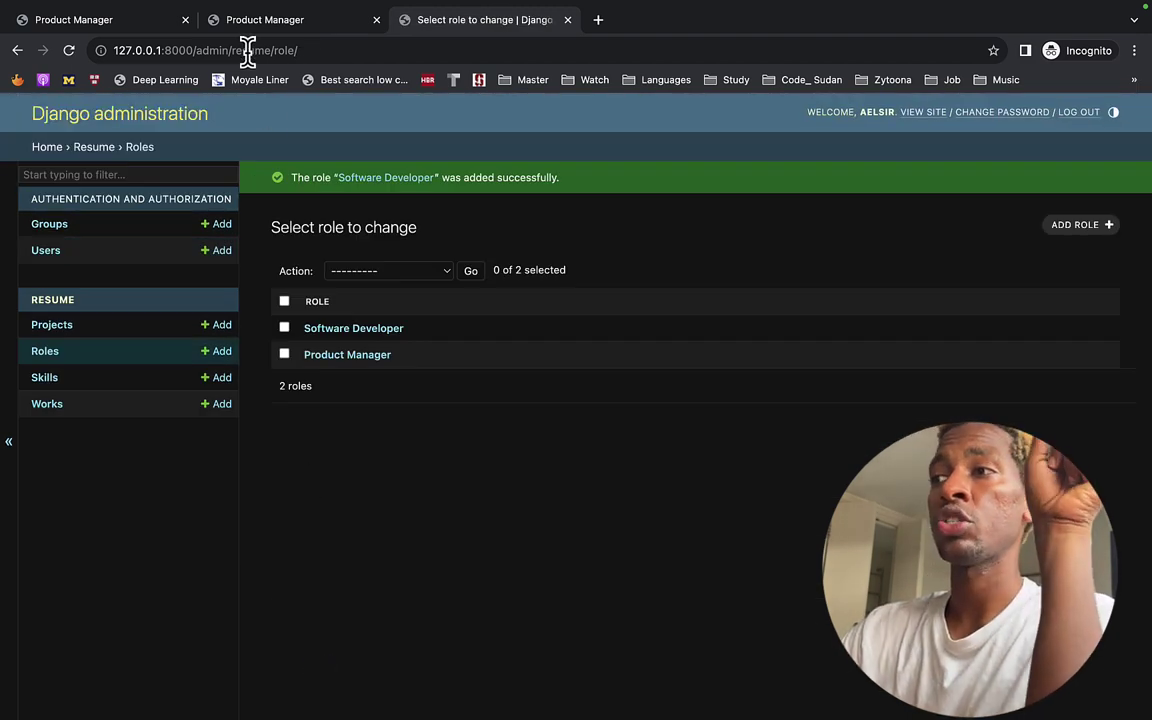
- Load the Software Developer resume page at 127.0.0.1:8000/sd/ in place of the Product Manager page
{"action": "left_click", "coordinate": [258, 22]}
{"action": "double_click", "coordinate": [203, 50]}
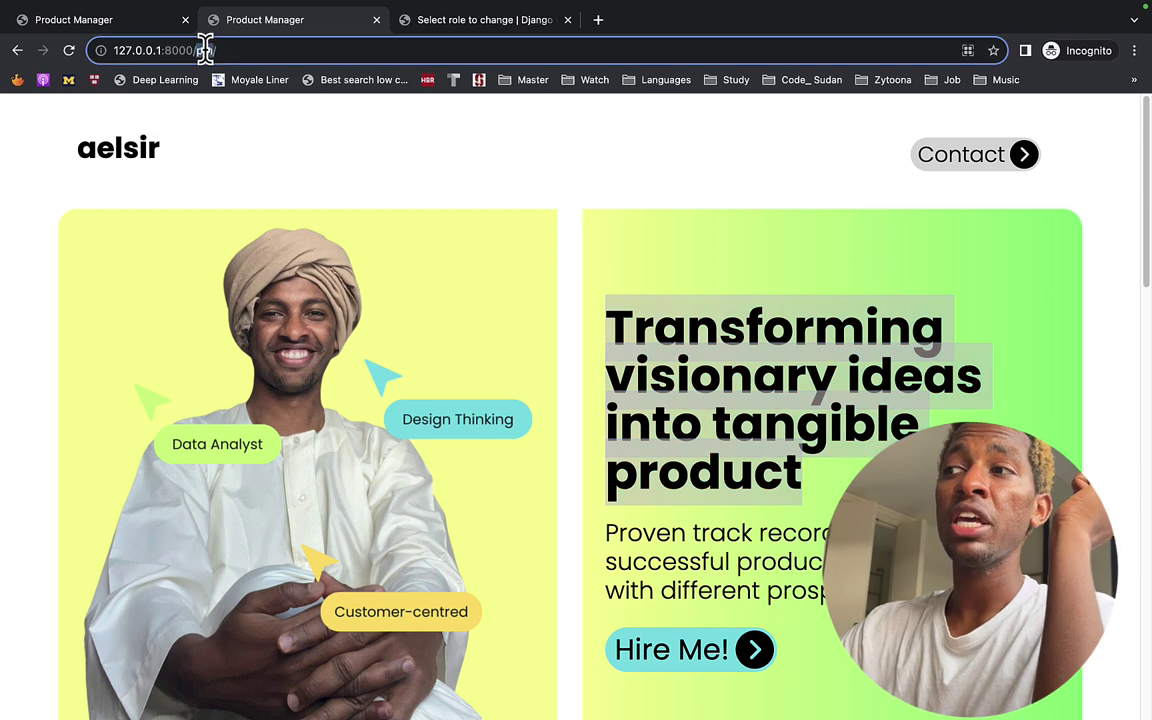
{"action": "type", "text": "sf/"}
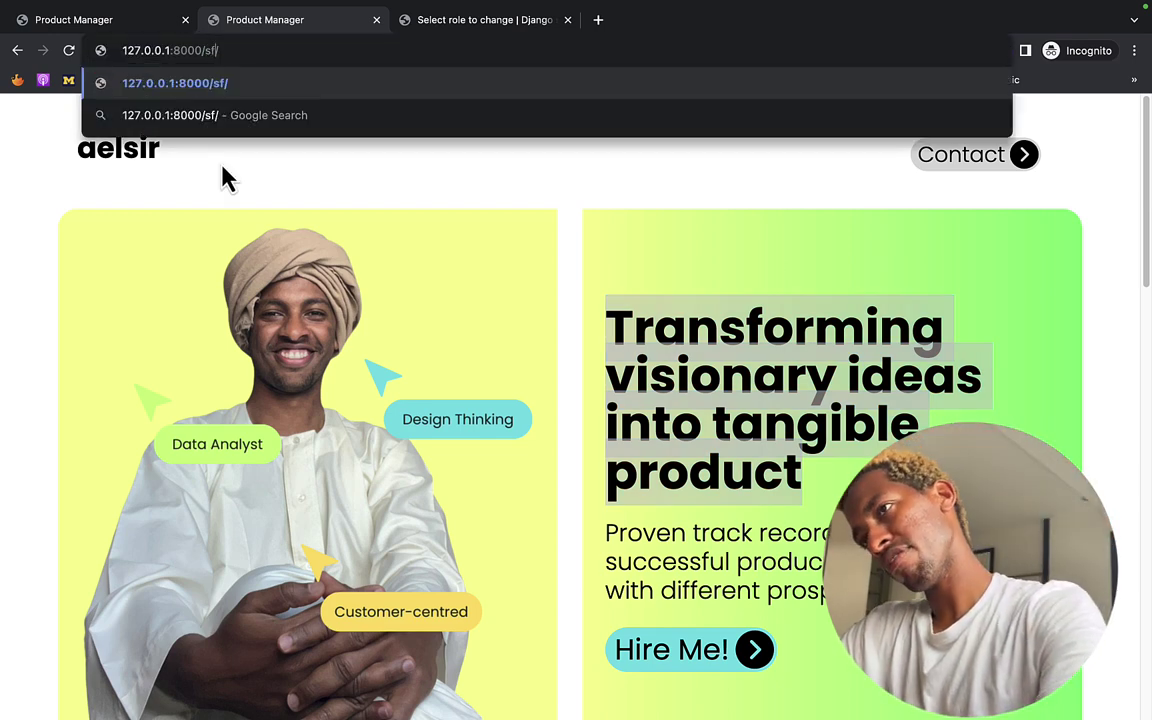
{"action": "key", "text": "BackSpace"}
{"action": "type", "text": "d"}
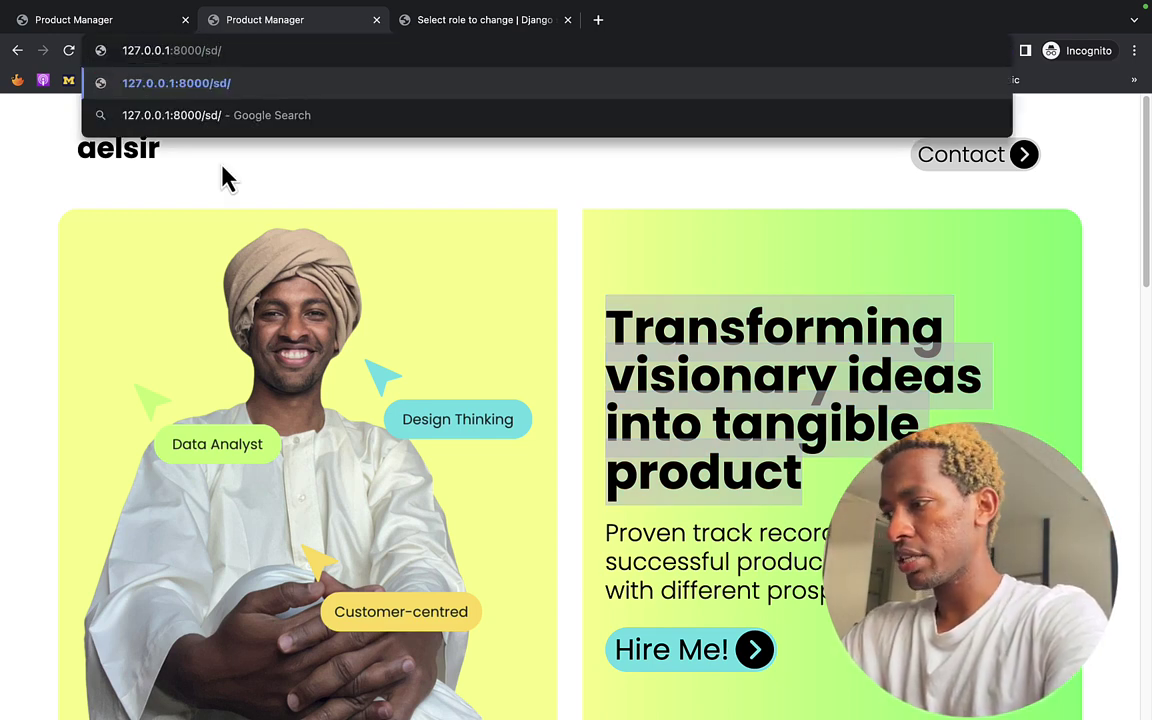
{"action": "key", "text": "Return"}
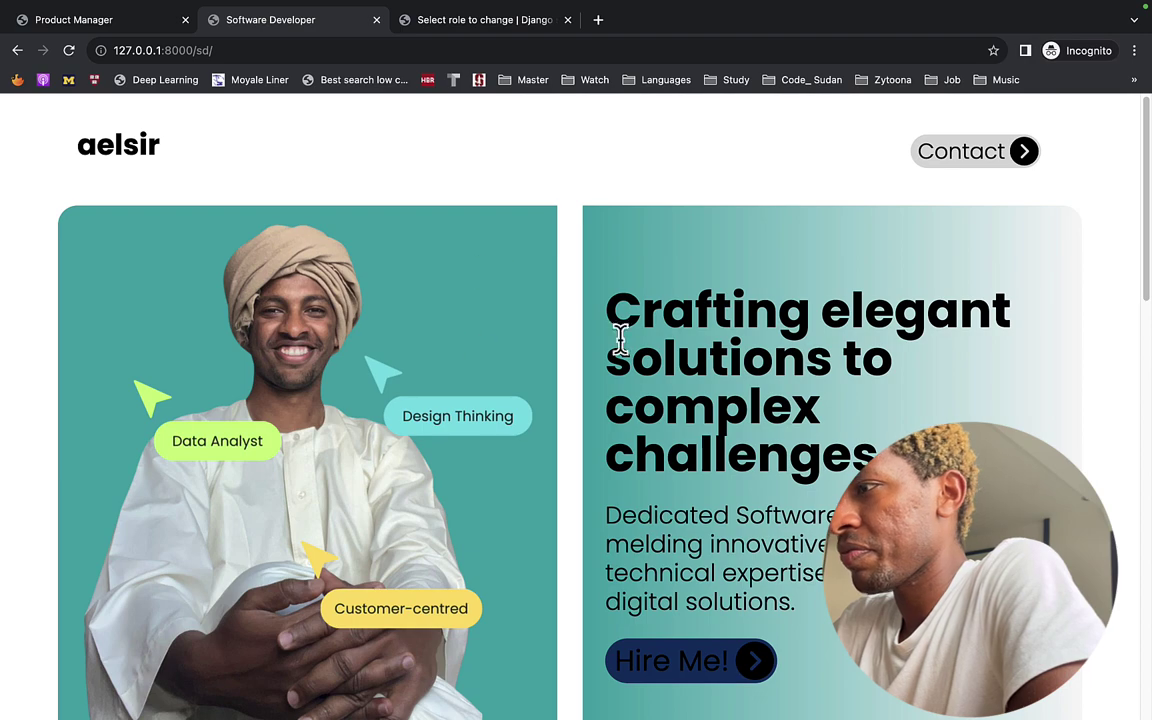
- Examine the Software Developer page down to its work history and highlight the work entry's company and country line
{"action": "scroll", "coordinate": [640, 370], "scroll_direction": "down", "scroll_amount": 8}
{"action": "scroll", "coordinate": [470, 316], "scroll_direction": "up", "scroll_amount": 1}
{"action": "scroll", "coordinate": [314, 386], "scroll_direction": "down", "scroll_amount": 5}
{"action": "scroll", "coordinate": [311, 380], "scroll_direction": "down", "scroll_amount": 1}
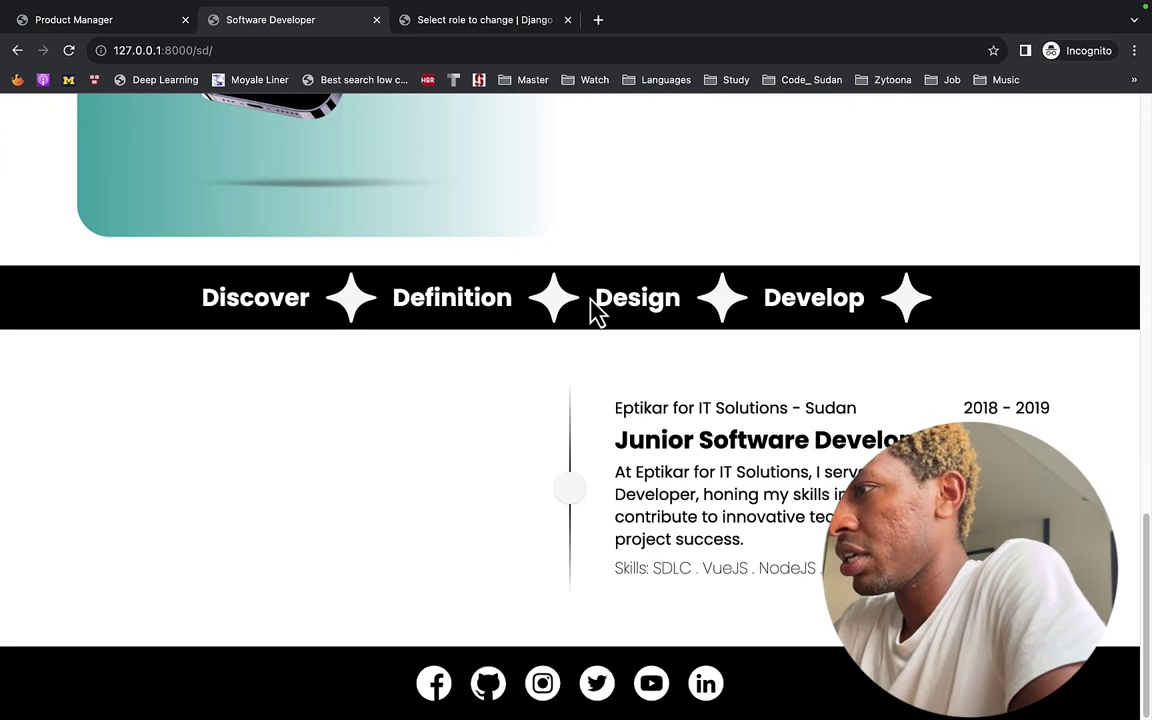
{"action": "left_click_drag", "start_coordinate": [613, 408], "coordinate": [870, 410]}
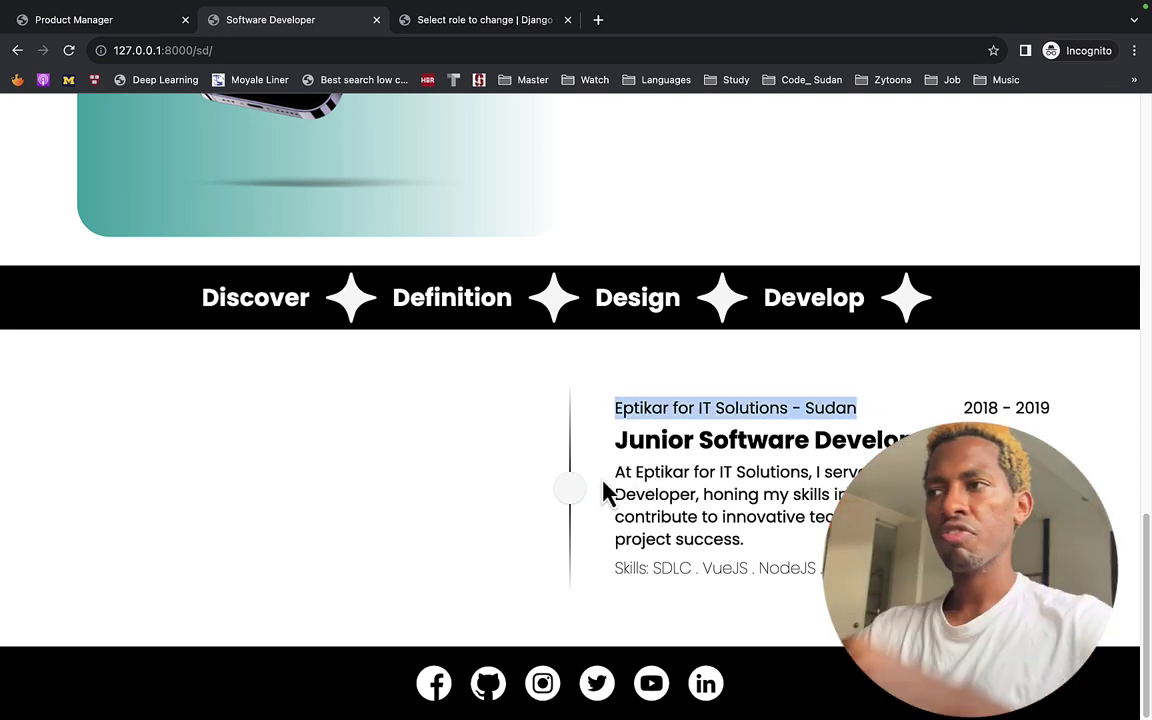
- Reopen the Software Developer role in Django admin and start a new work entry with company "Code_ Sudan"
{"action": "left_click", "coordinate": [455, 22]}
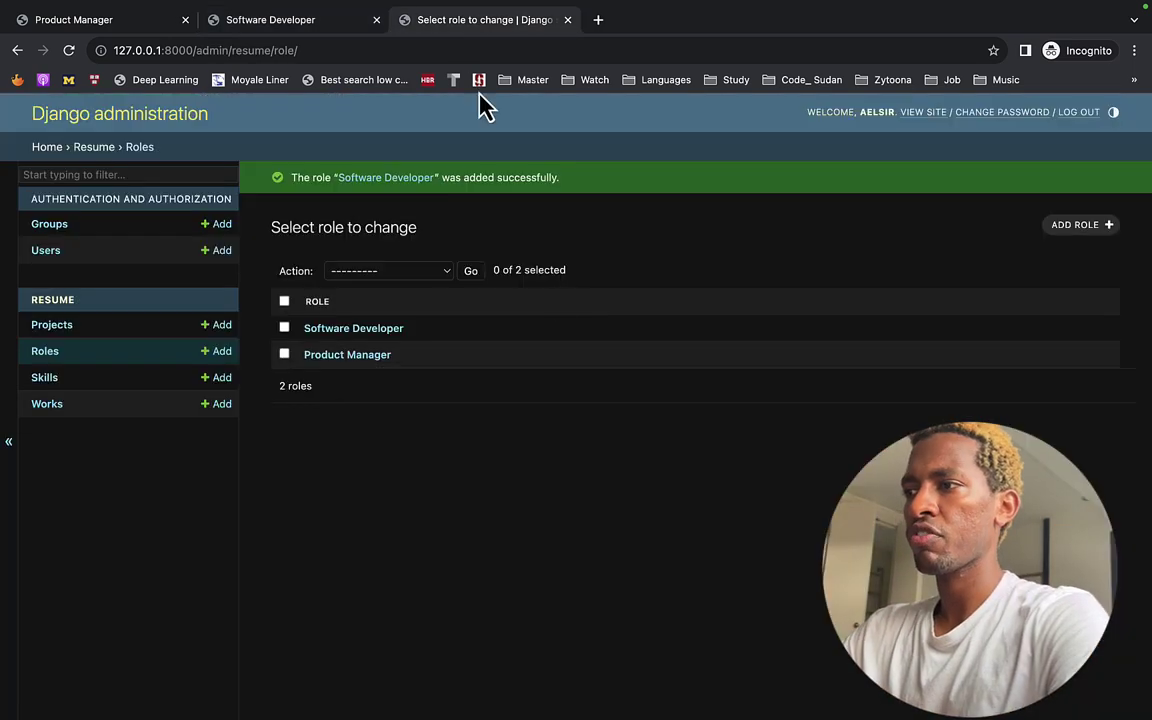
{"action": "left_click", "coordinate": [368, 331]}
{"action": "scroll", "coordinate": [548, 481], "scroll_direction": "down", "scroll_amount": 5}
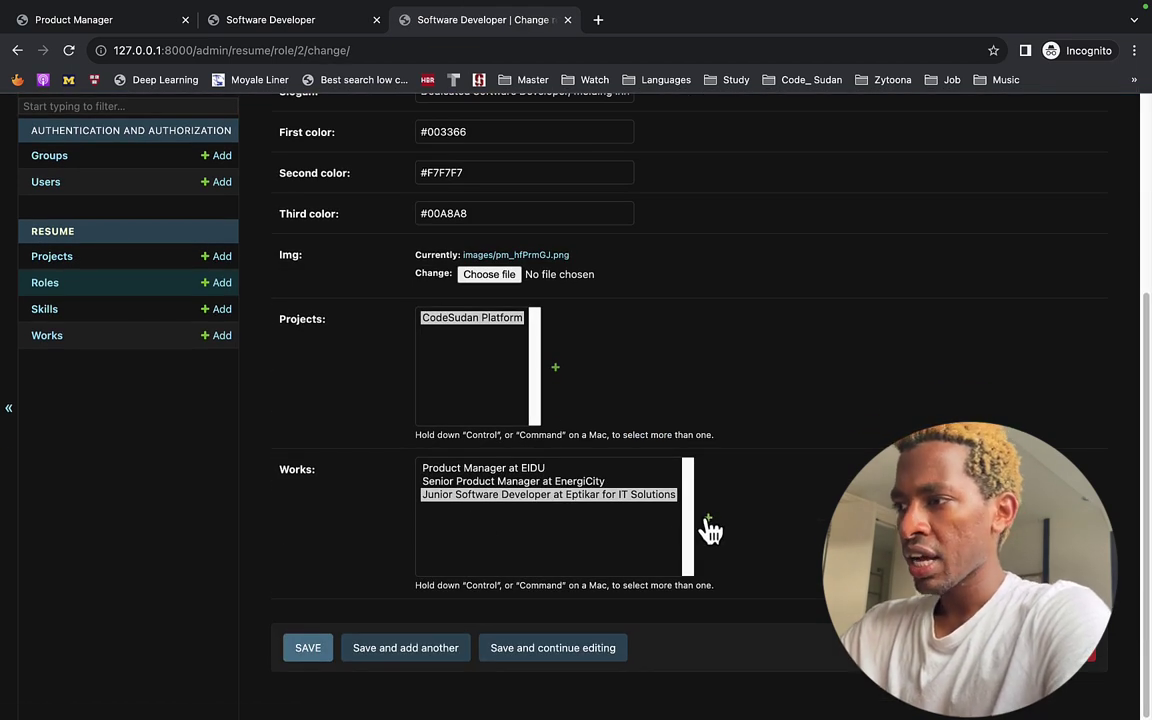
{"action": "left_click", "coordinate": [707, 518]}
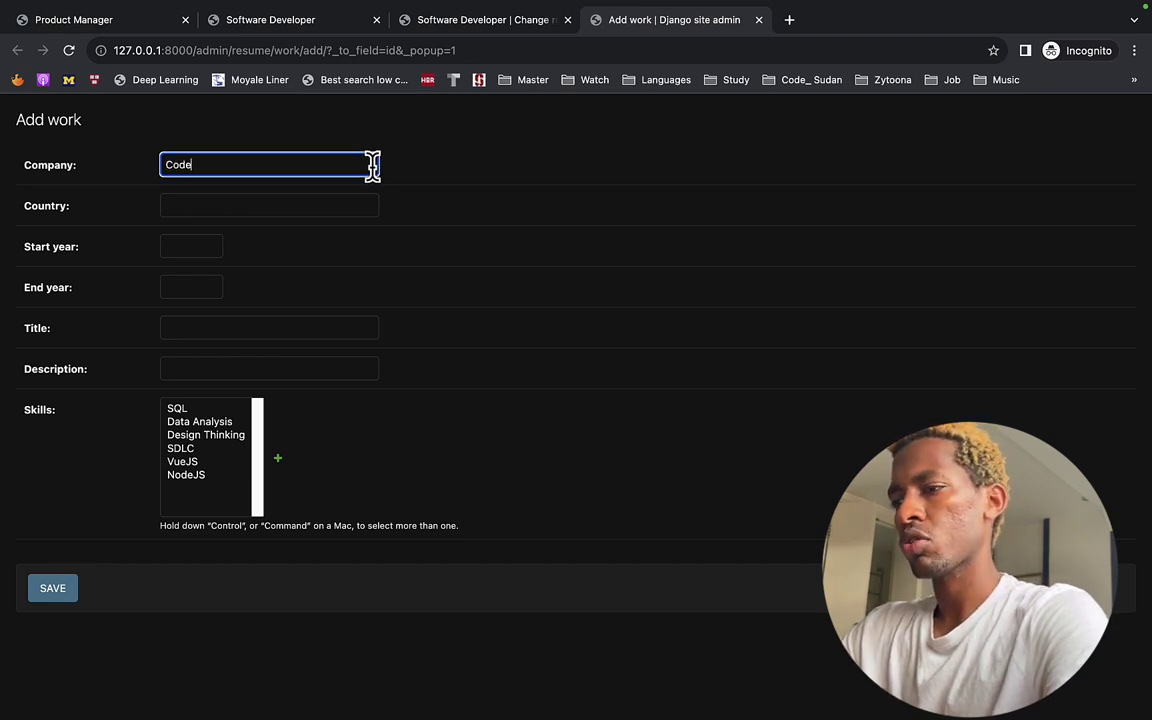
{"action": "key", "text": "Tab"}
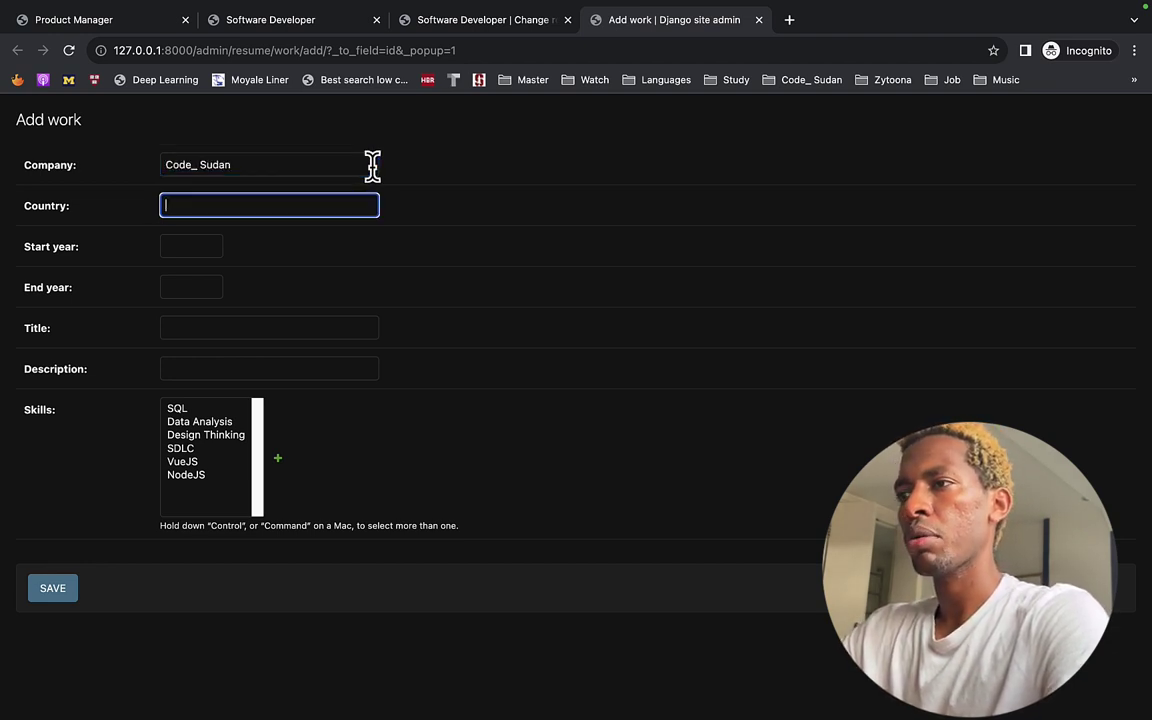
- Set the new work's country to "Sudan", start year to 2019 and end year to 2023
{"action": "key", "text": "Tab"}
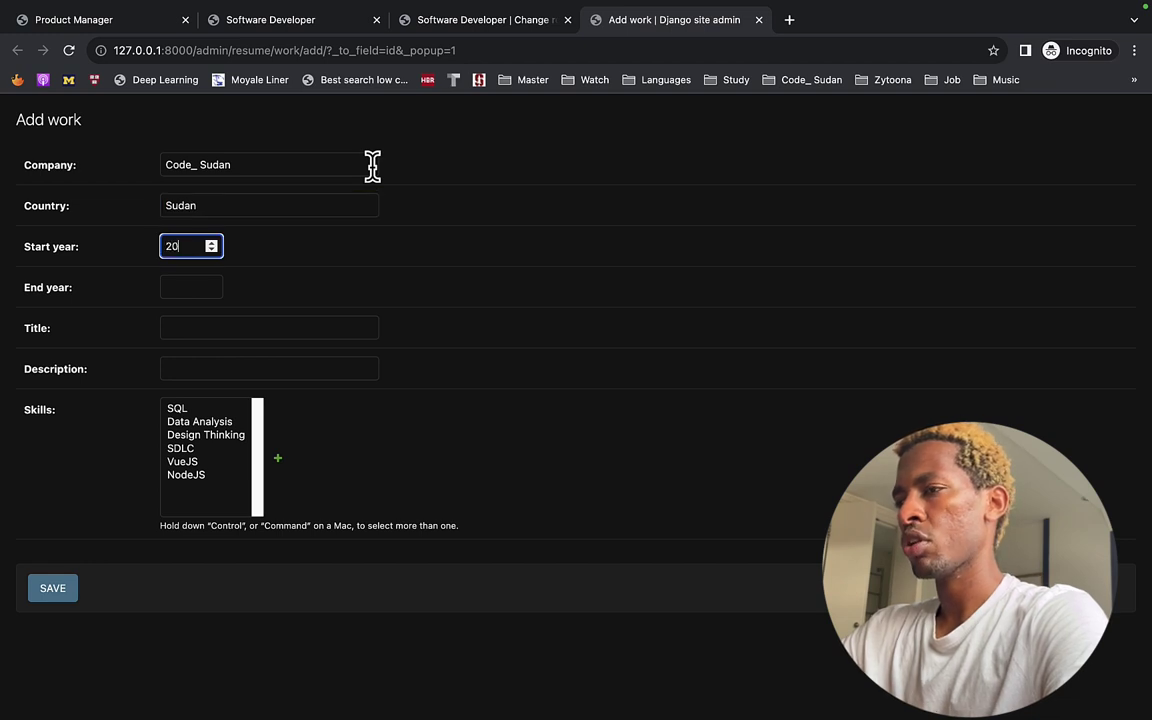
{"action": "key", "text": "Tab"}
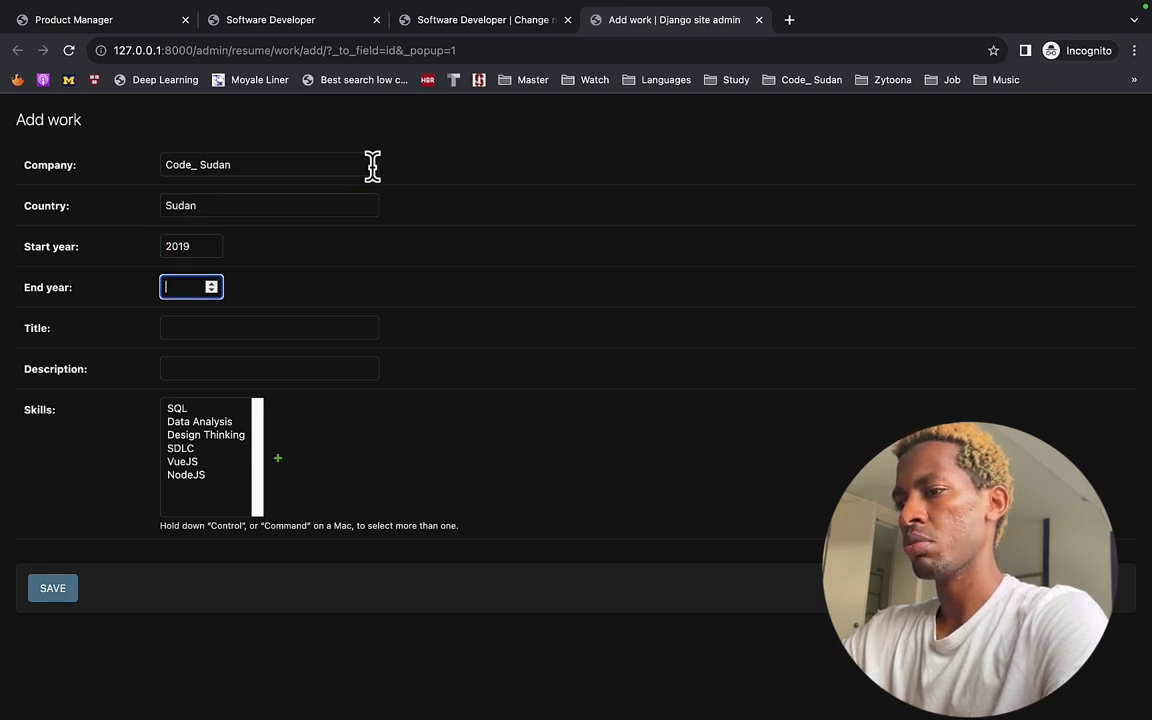
{"action": "type", "text": "2023"}
{"action": "key", "text": "Tab"}
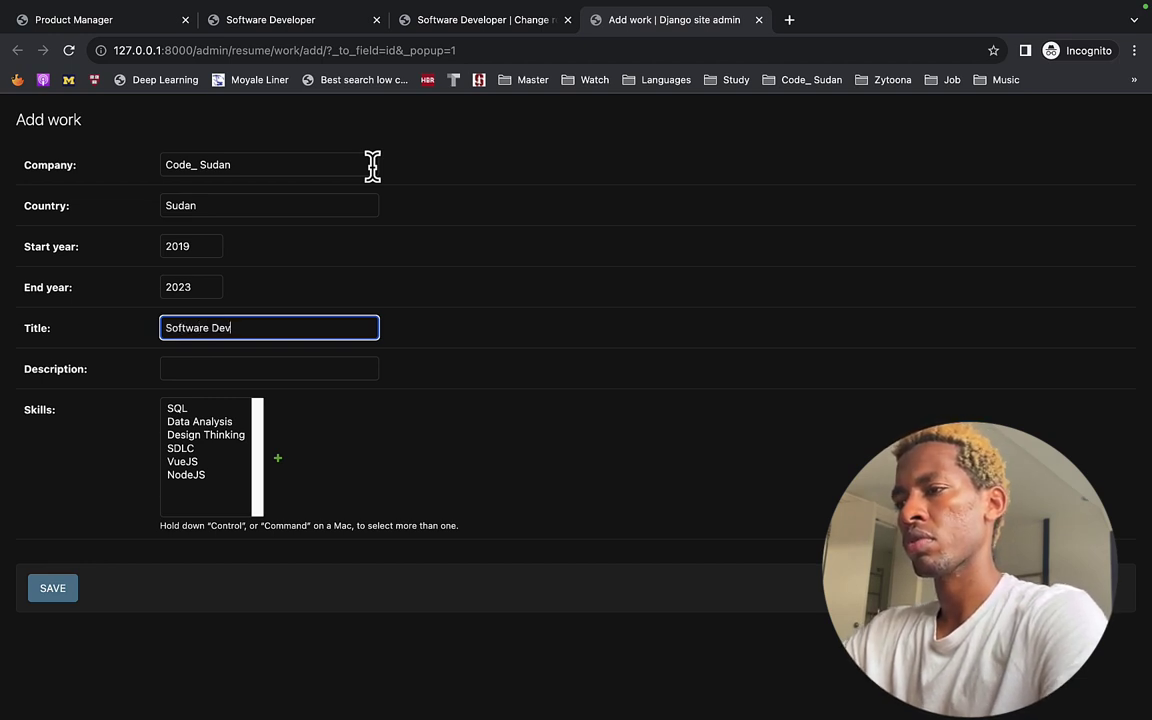
- Switch to the ChatGPT conversation and reuse the earlier Eptikar job-description prompt as the text of a new message
{"action": "left_click", "coordinate": [280, 367]}
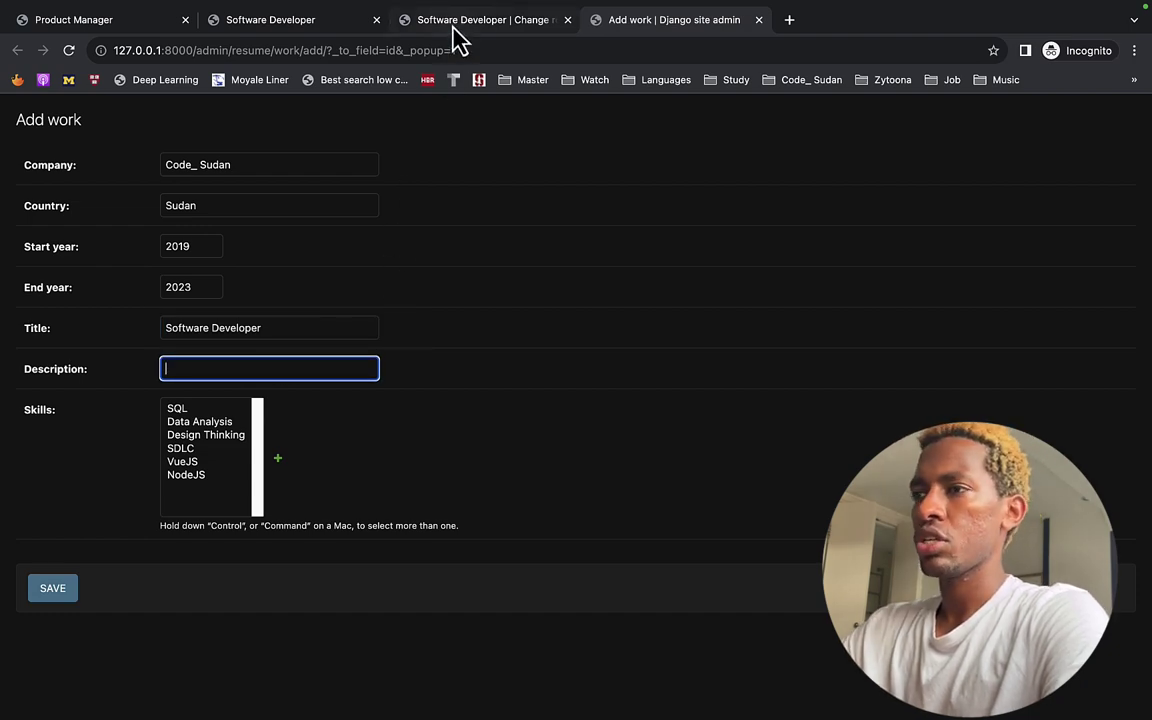
{"action": "key", "text": "super+Tab"}
{"action": "key", "text": "super+Tab"}
{"action": "key", "text": "super+Tab"}
{"action": "key", "text": "super+Tab"}
{"action": "key", "text": "super+Tab"}
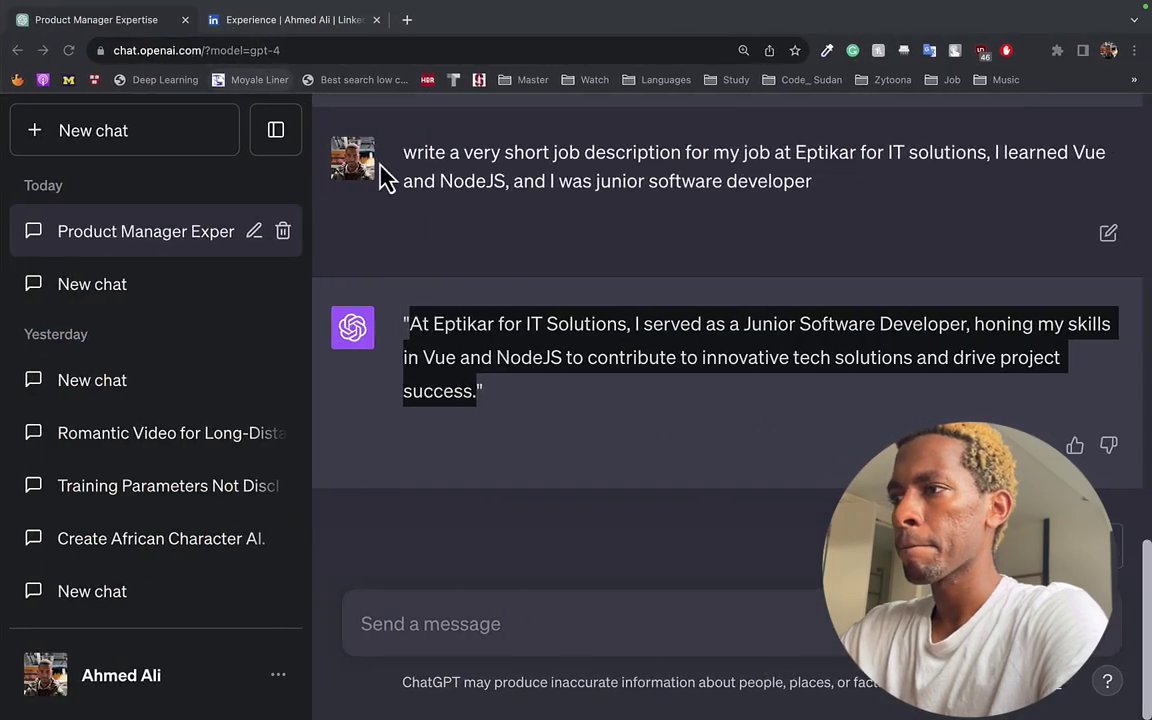
{"action": "triple_click", "coordinate": [496, 180]}
{"action": "key", "text": "super+c"}
{"action": "left_click", "coordinate": [489, 621]}
{"action": "key", "text": "super+v"}
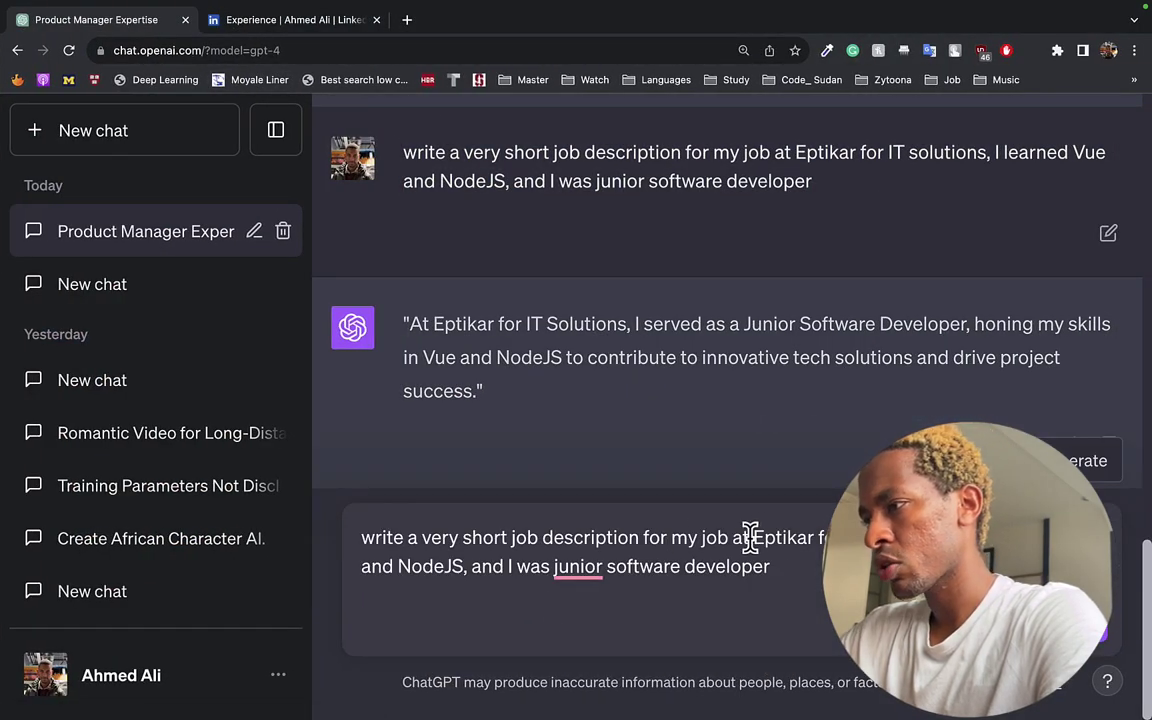
- Replace the company name in the unsent job-description prompt with "Code_ Sudan"
{"action": "left_click_drag", "start_coordinate": [751, 537], "coordinate": [960, 537]}
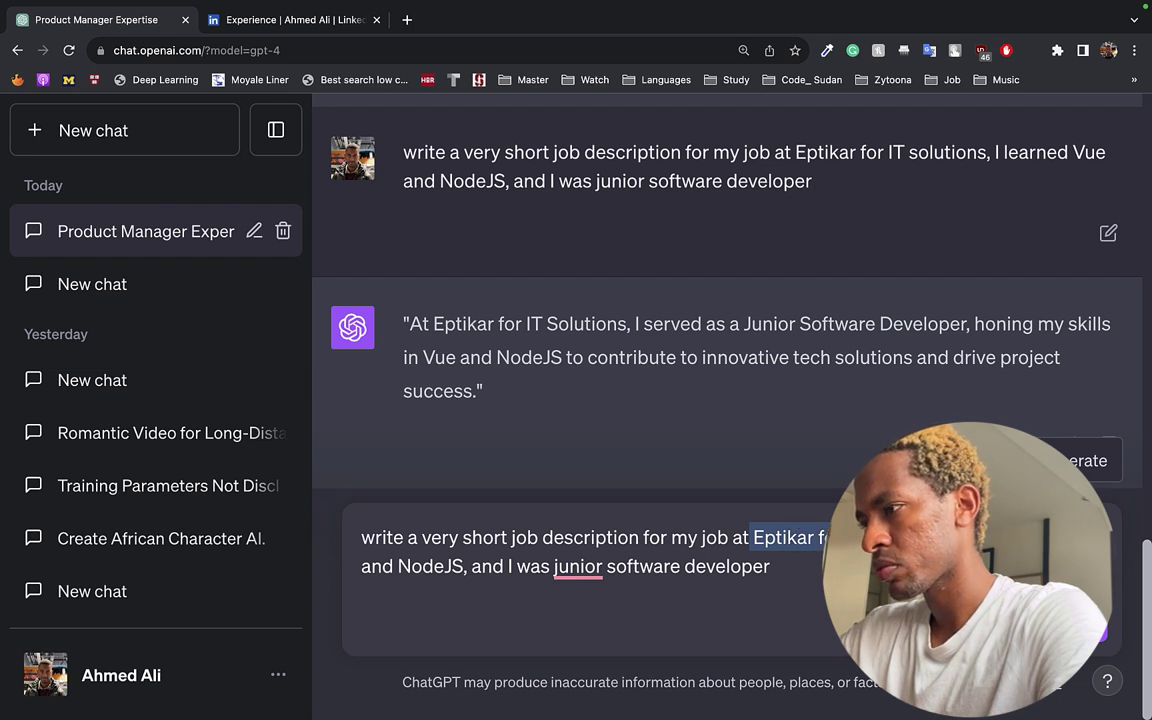
{"action": "key", "text": "BackSpace"}
{"action": "type", "text": "Code_ S"}
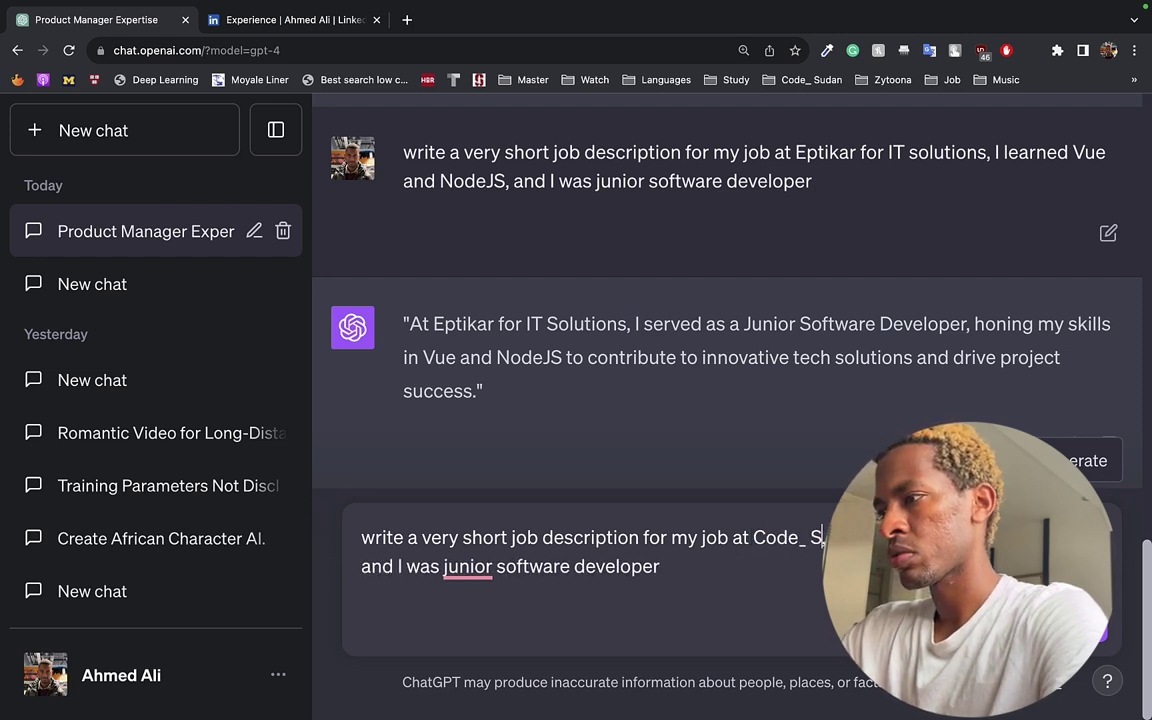
{"action": "type", "text": "u NodeJS, an"}
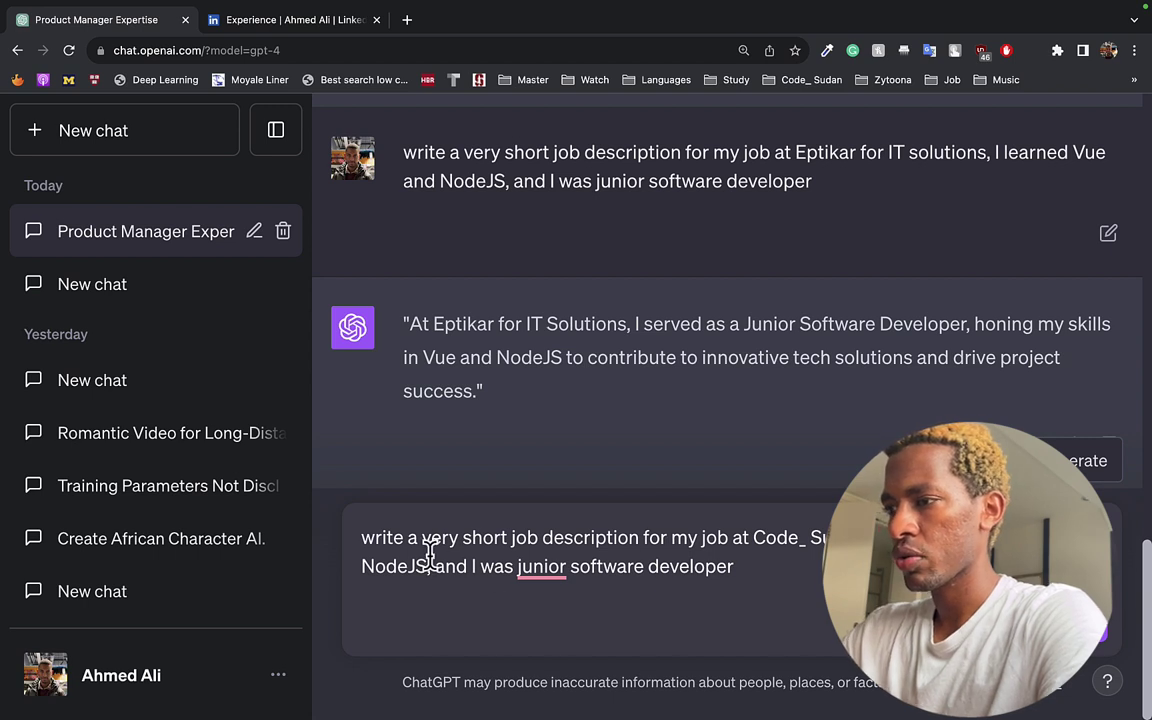
- Reword the prompt's ending to "as Full-Stack Software Developer, I learned Django and build COde_ Sudan's registration platform." and send it
{"action": "left_click_drag", "start_coordinate": [764, 571], "coordinate": [500, 578]}
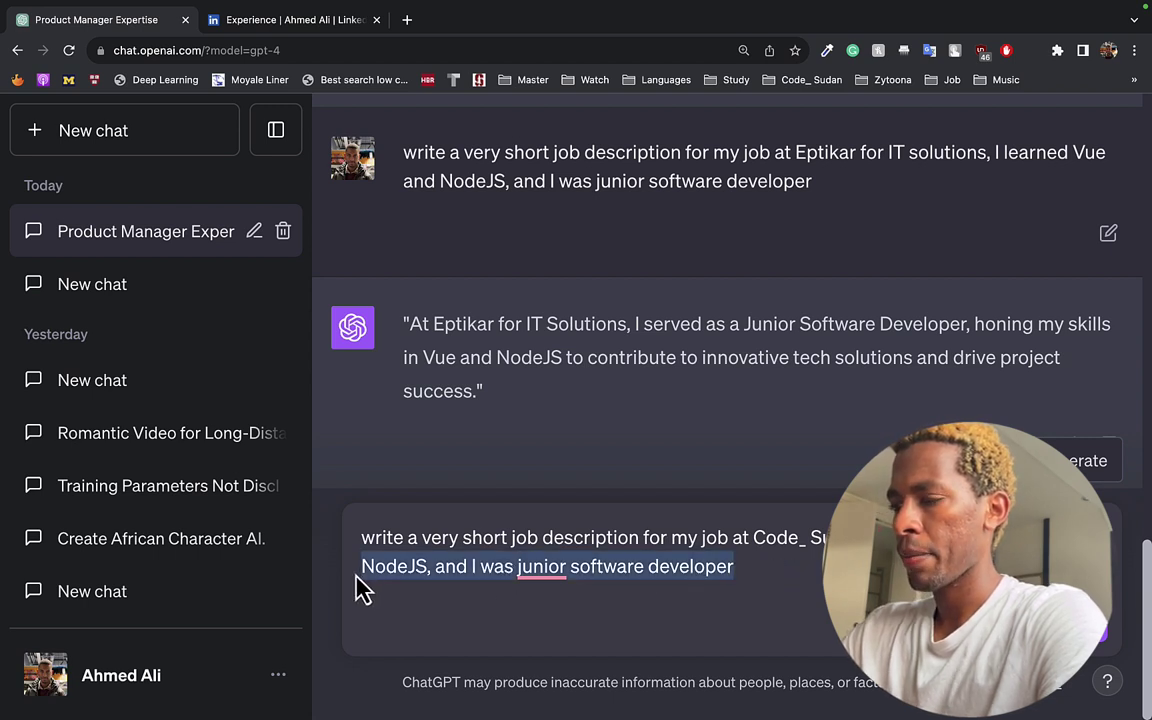
{"action": "type", "text": "build"}
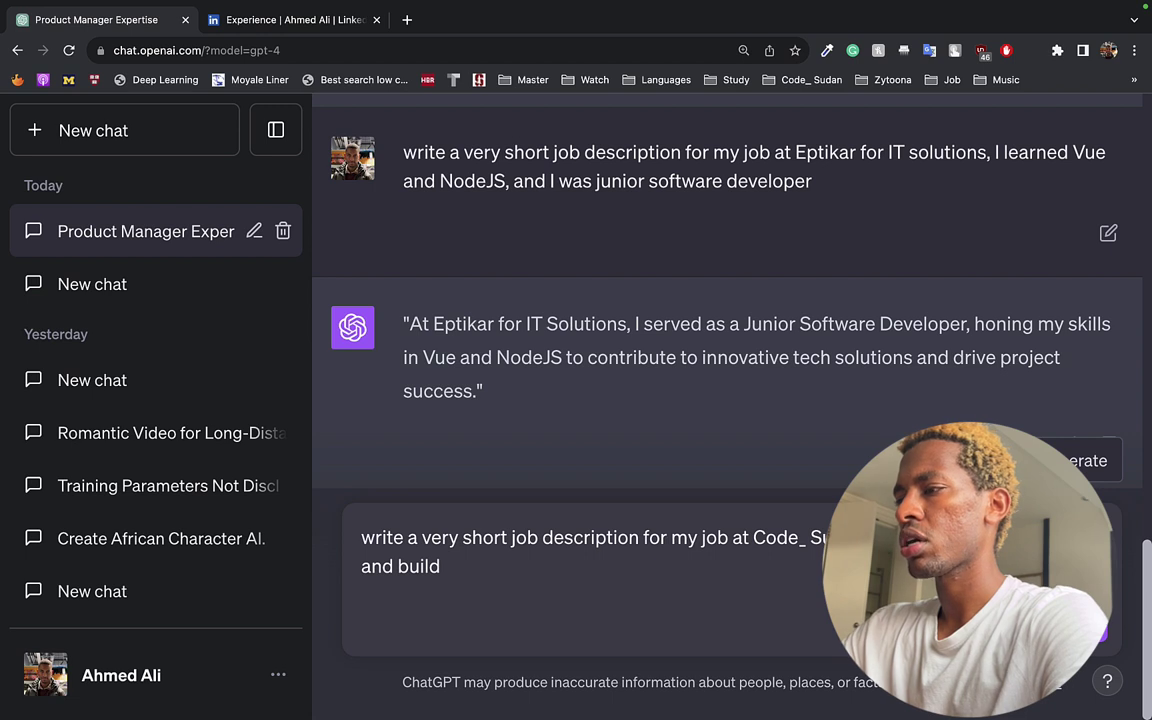
{"action": "type", "text": "Django "}
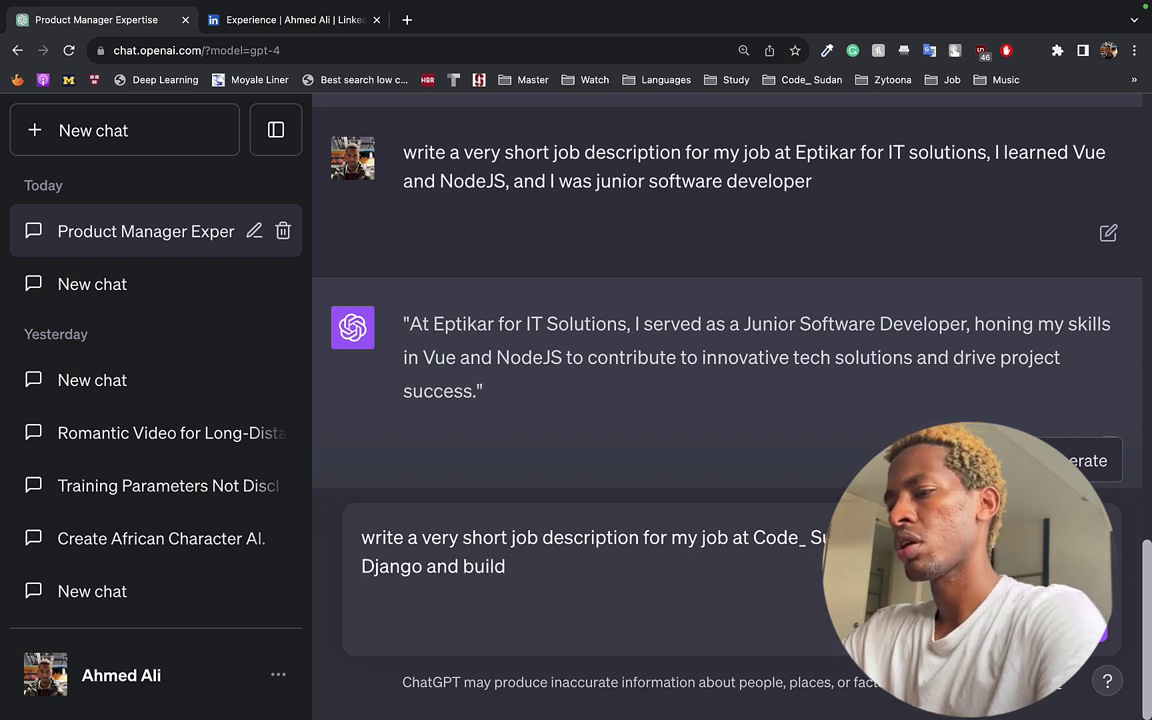
{"action": "type", "text": "learned "}
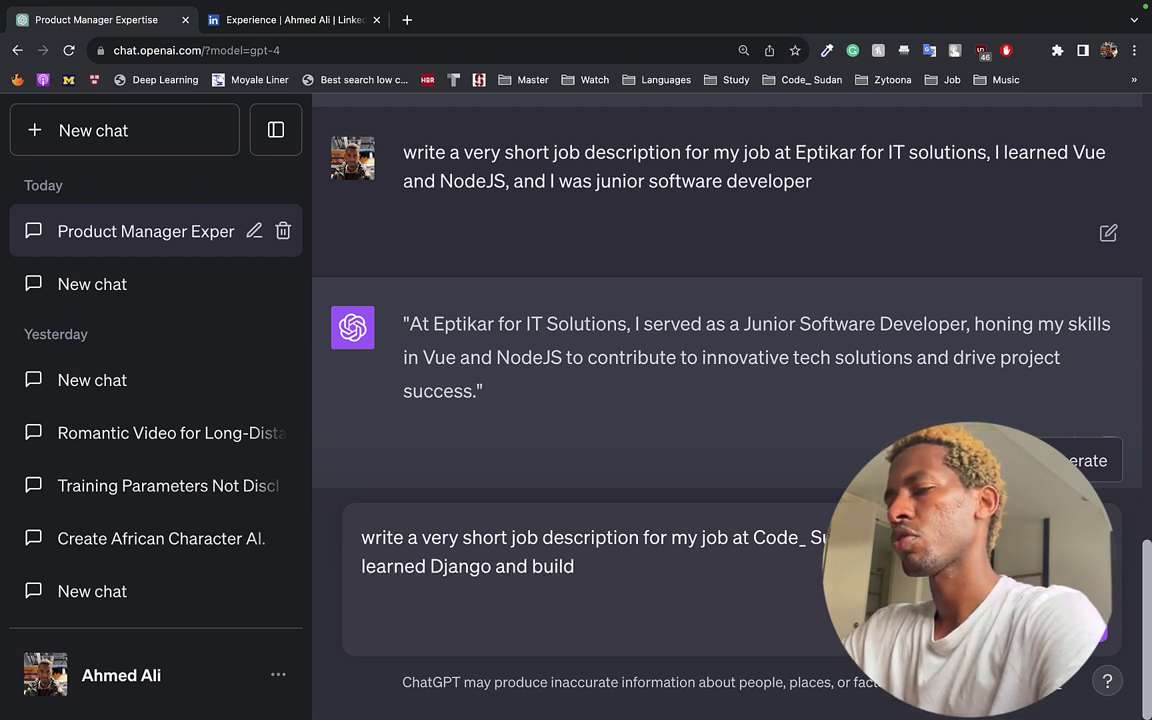
{"action": "type", "text": "Developer, I"}
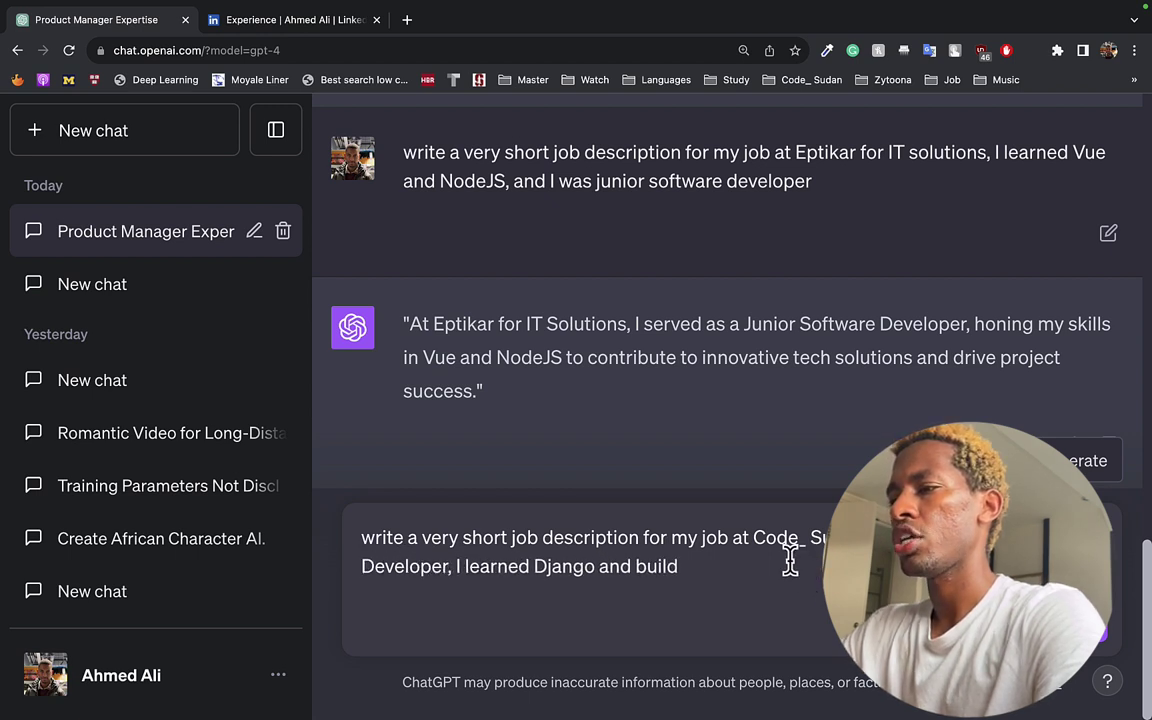
{"action": "left_click", "coordinate": [788, 562]}
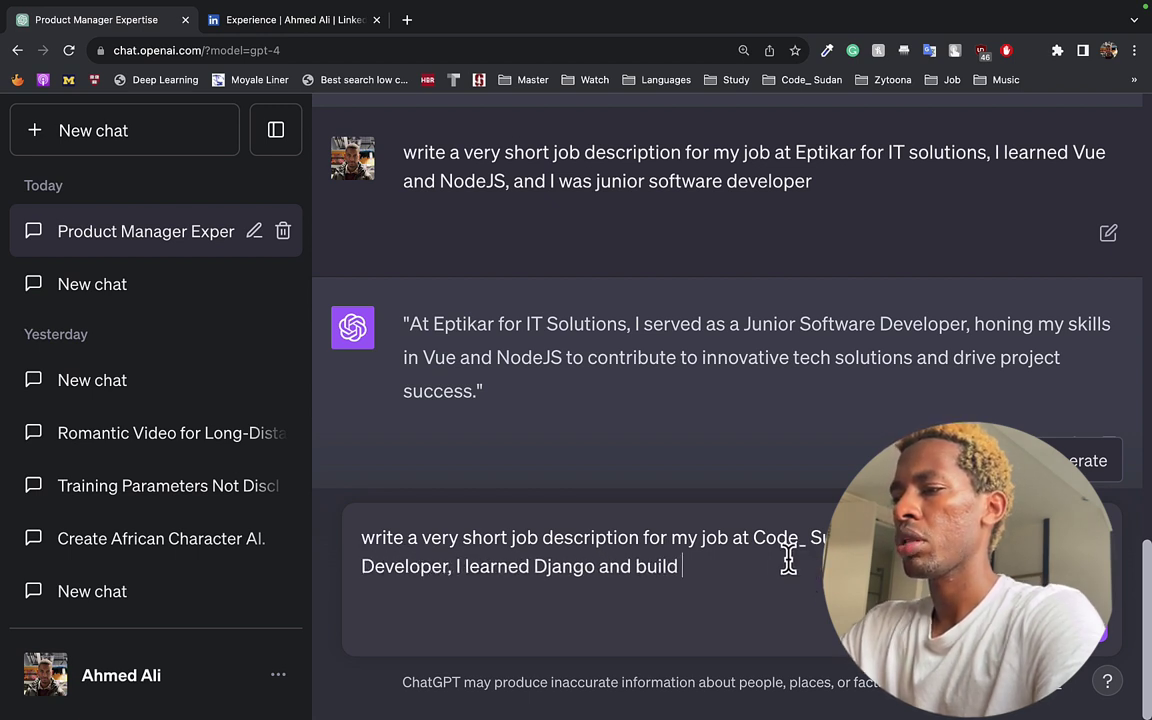
{"action": "type", "text": "COde_ Su"}
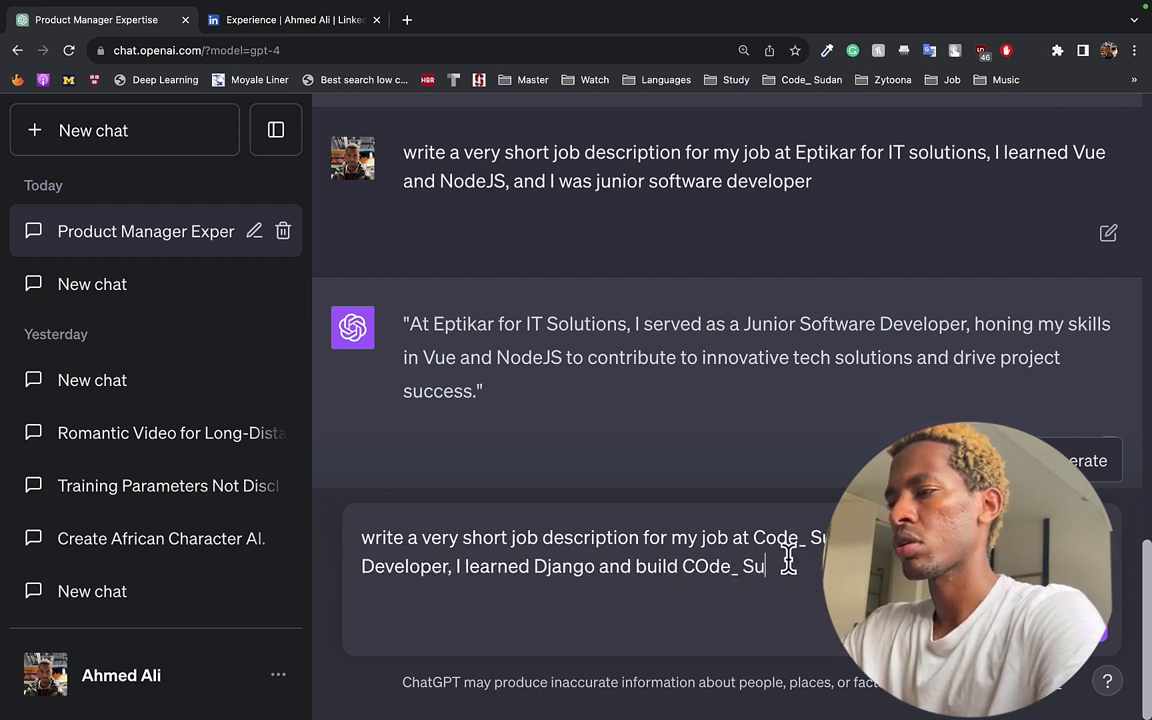
{"action": "type", "text": "dan's re"}
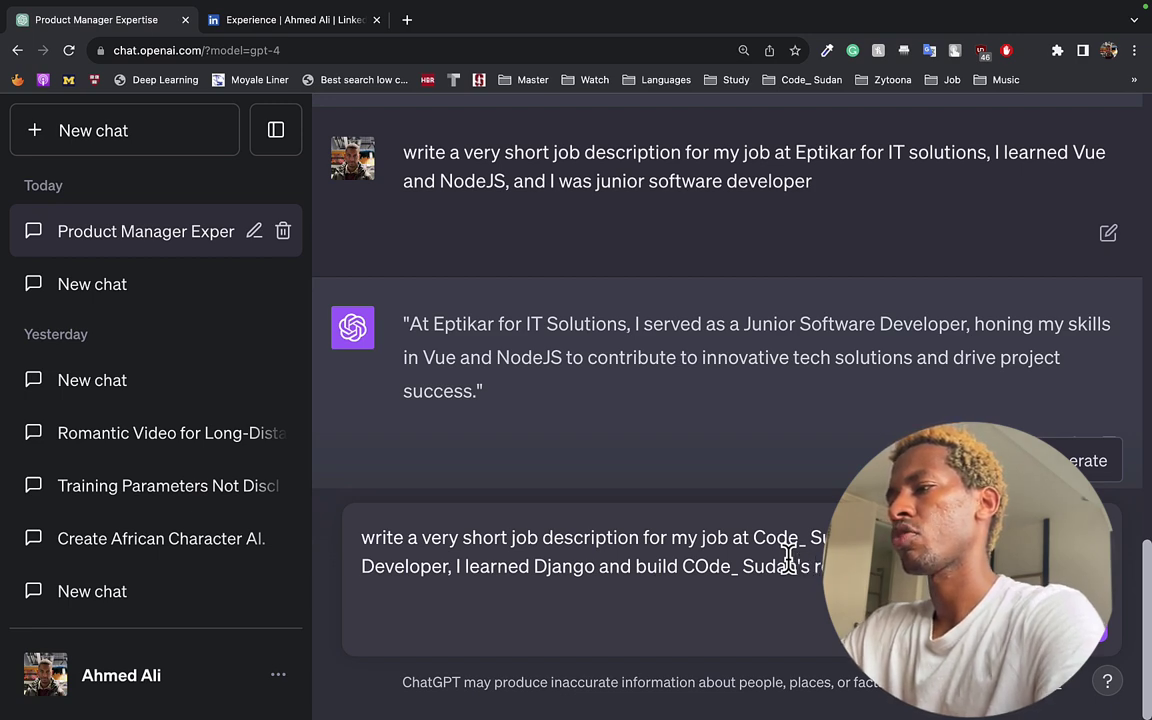
{"action": "key", "text": "Return"}
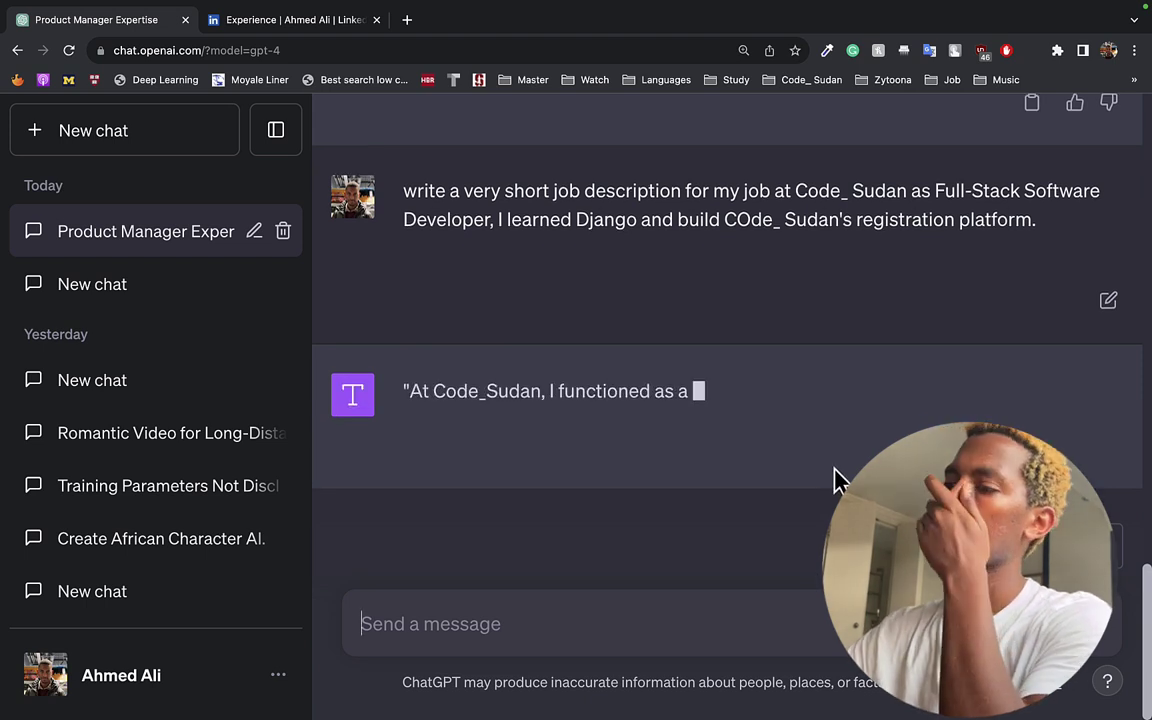
- Copy the generated Code_Sudan job description without its quotation marks into the new work's Description in Django admin
{"action": "mouse_move", "coordinate": [1016, 391]}
{"action": "left_mouse_down"}
{"action": "mouse_move", "coordinate": [542, 391]}
{"action": "mouse_move", "coordinate": [406, 352]}
{"action": "mouse_move", "coordinate": [725, 427]}
{"action": "mouse_move", "coordinate": [1026, 399]}
{"action": "mouse_move", "coordinate": [1015, 391]}
{"action": "left_mouse_up"}
{"action": "left_click", "coordinate": [407, 357]}
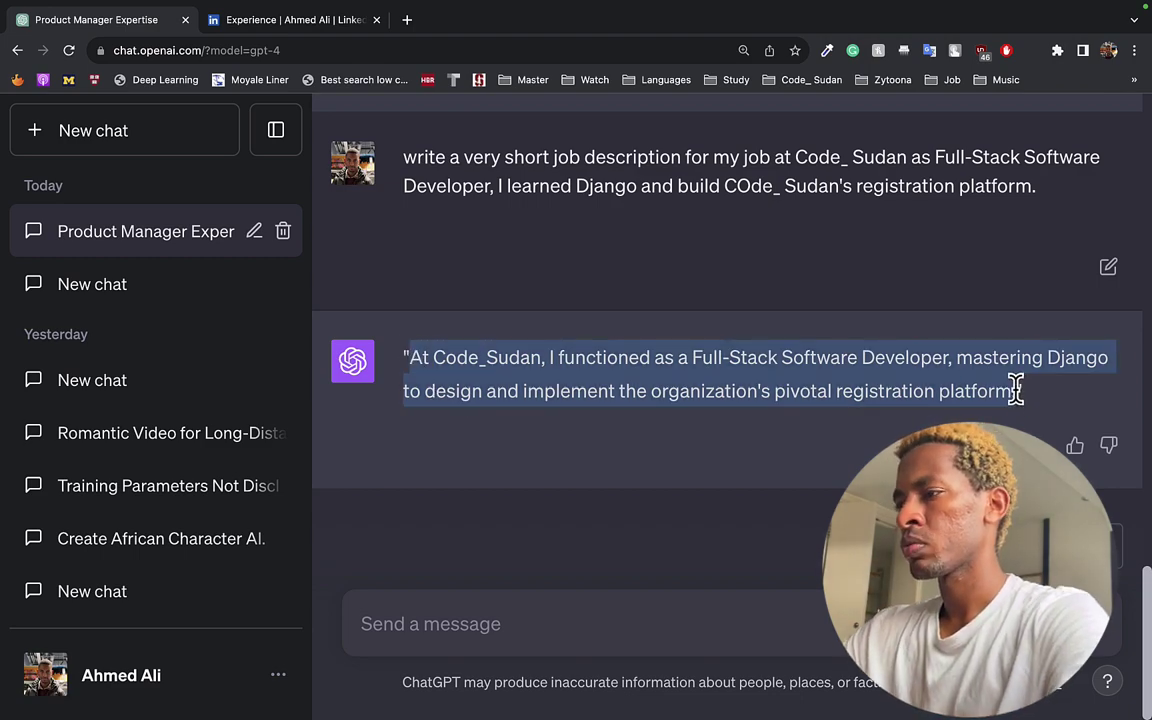
{"action": "key", "text": "ctrl+Left"}
{"action": "key", "text": "ctrl+Left"}
{"action": "left_click", "coordinate": [284, 362]}
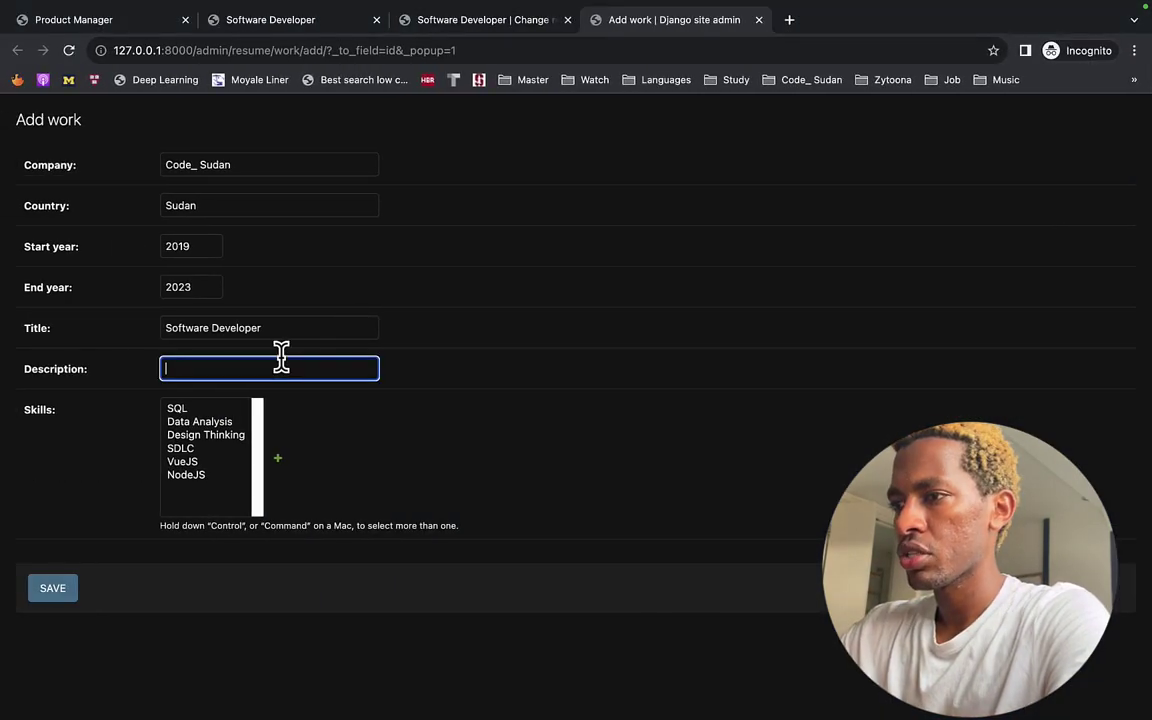
{"action": "key", "text": "super+v"}
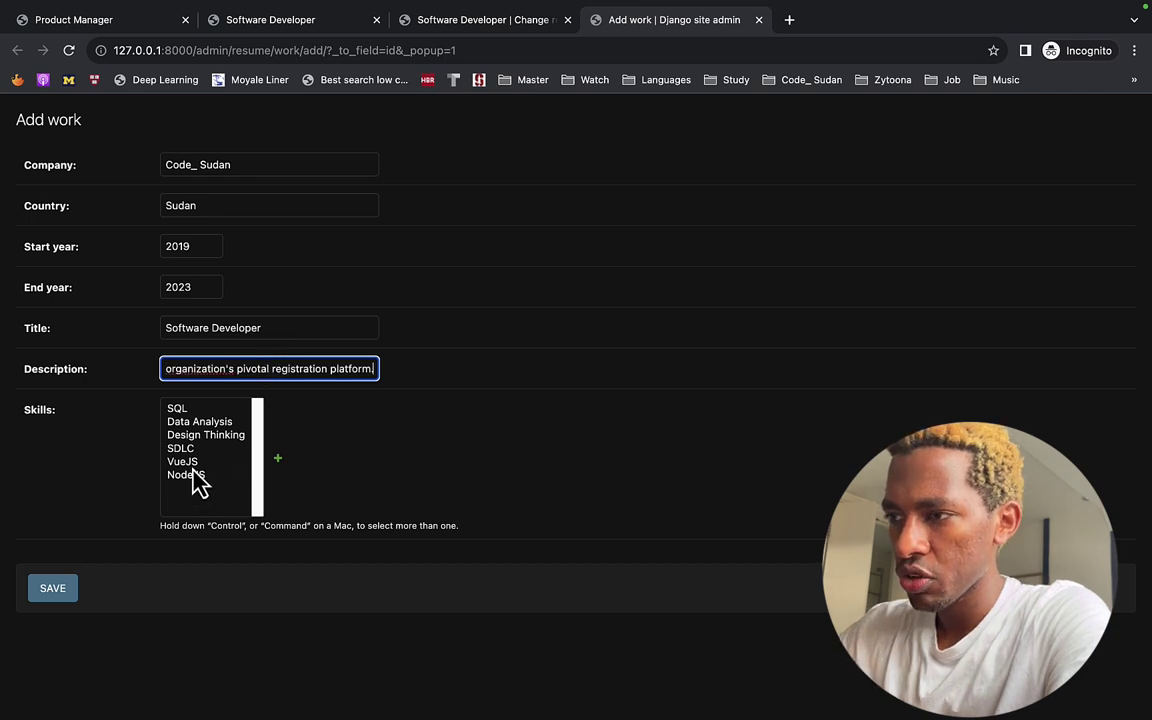
- Create the skills "Django" and "Bootstrap" for the new work, and save both the work and the Software Developer role
{"action": "left_click", "coordinate": [279, 459]}
{"action": "type", "text": "Django"}
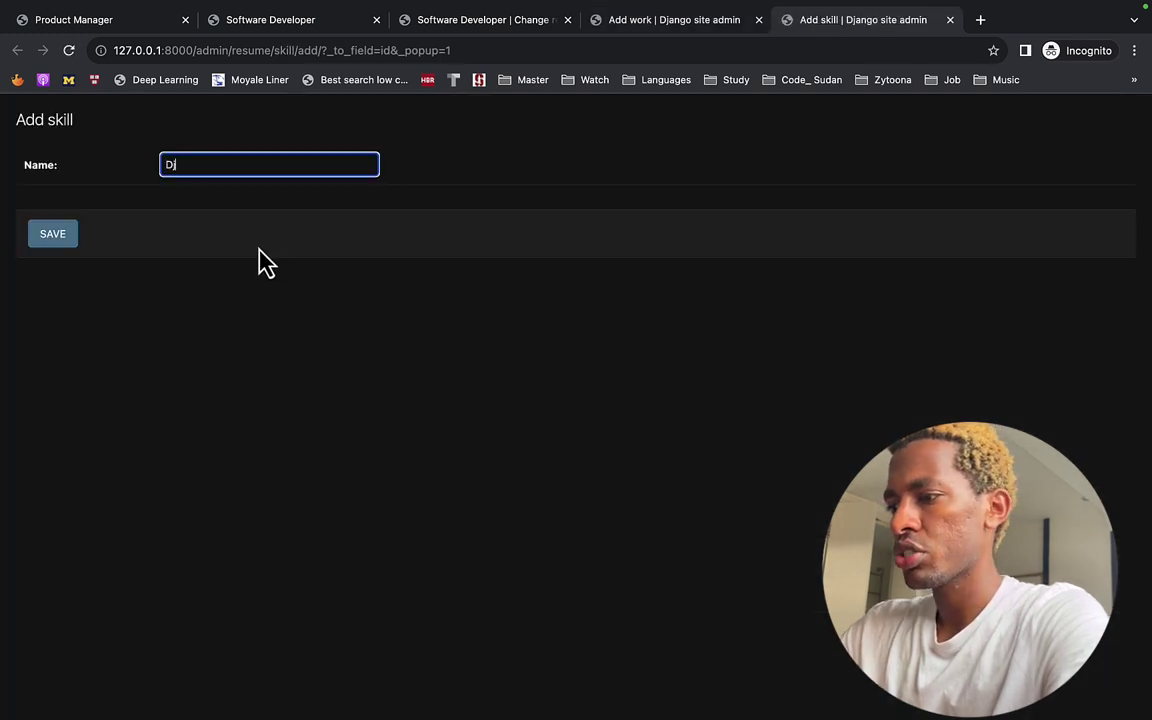
{"action": "left_click", "coordinate": [60, 234]}
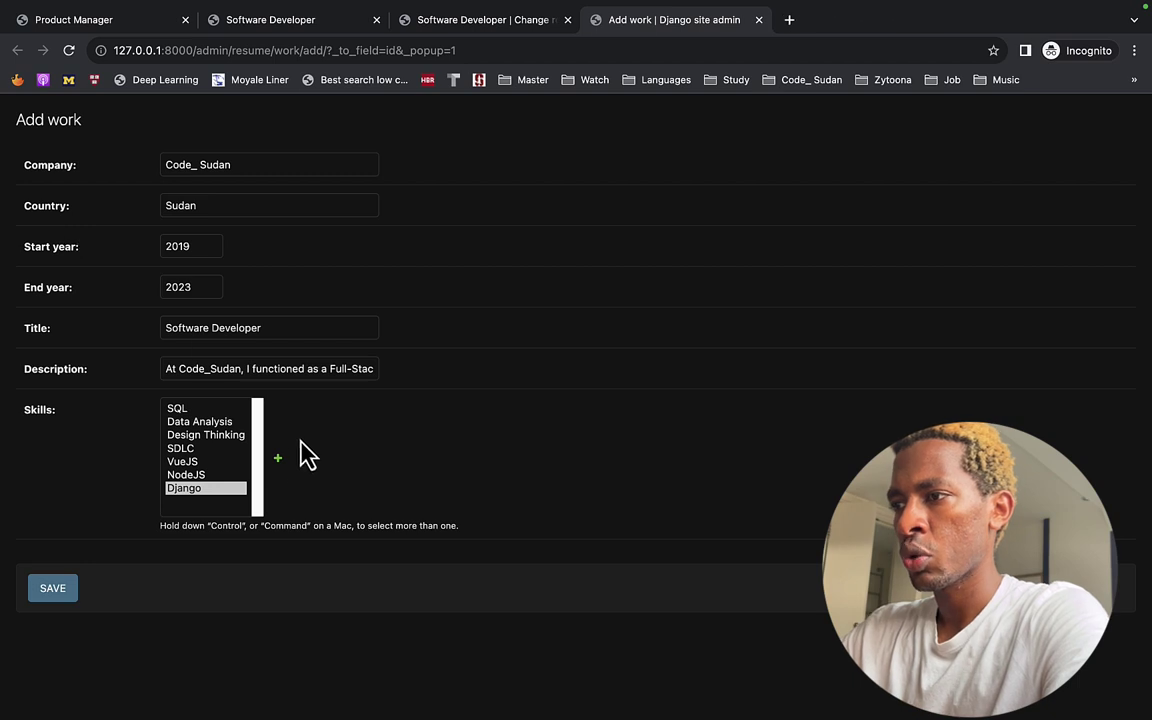
{"action": "left_click", "coordinate": [279, 459]}
{"action": "type", "text": "Bootstrap"}
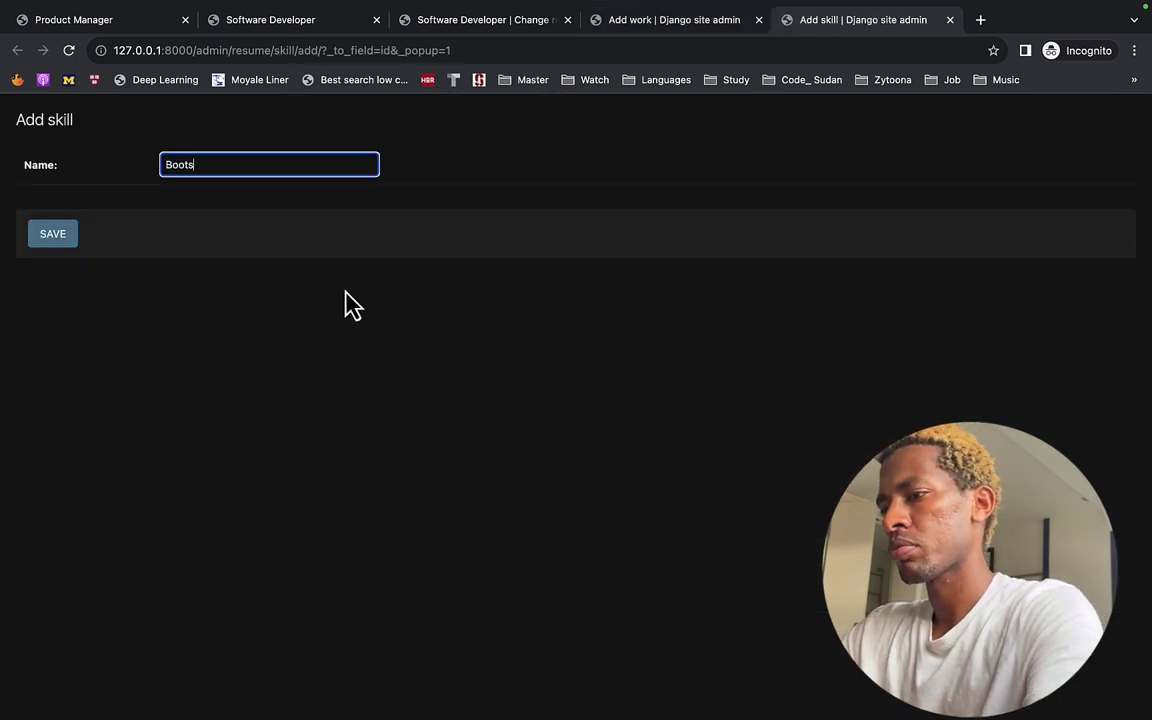
{"action": "left_click", "coordinate": [77, 252]}
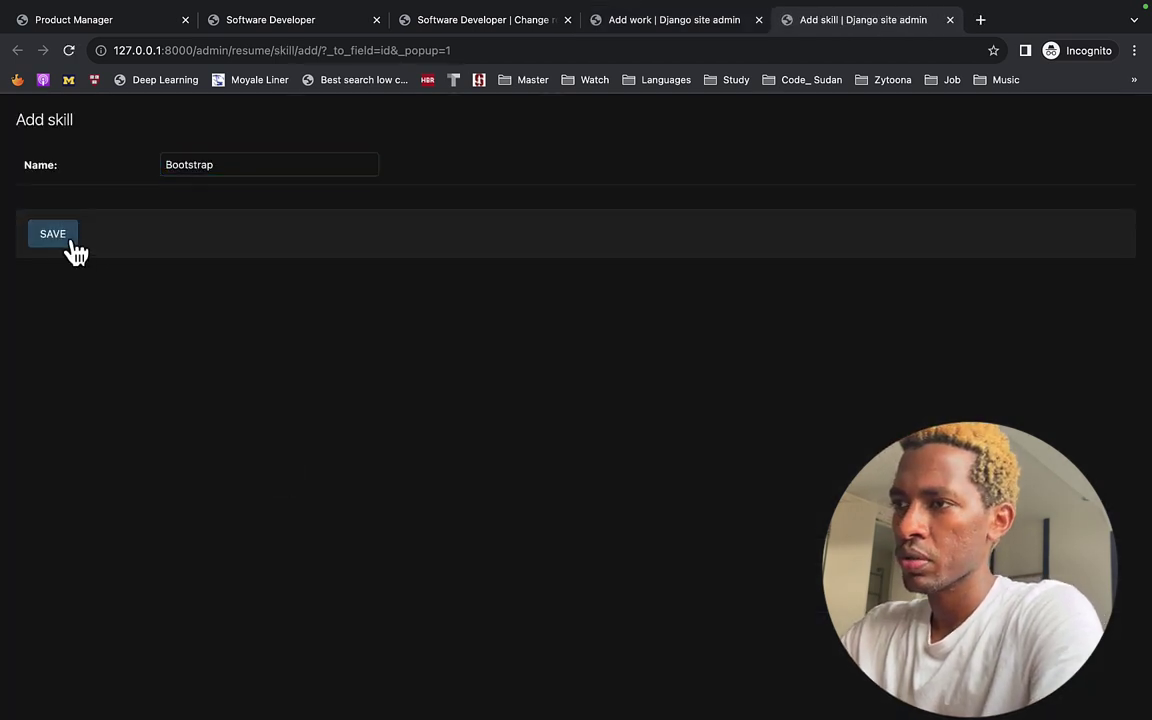
{"action": "left_click", "coordinate": [55, 592]}
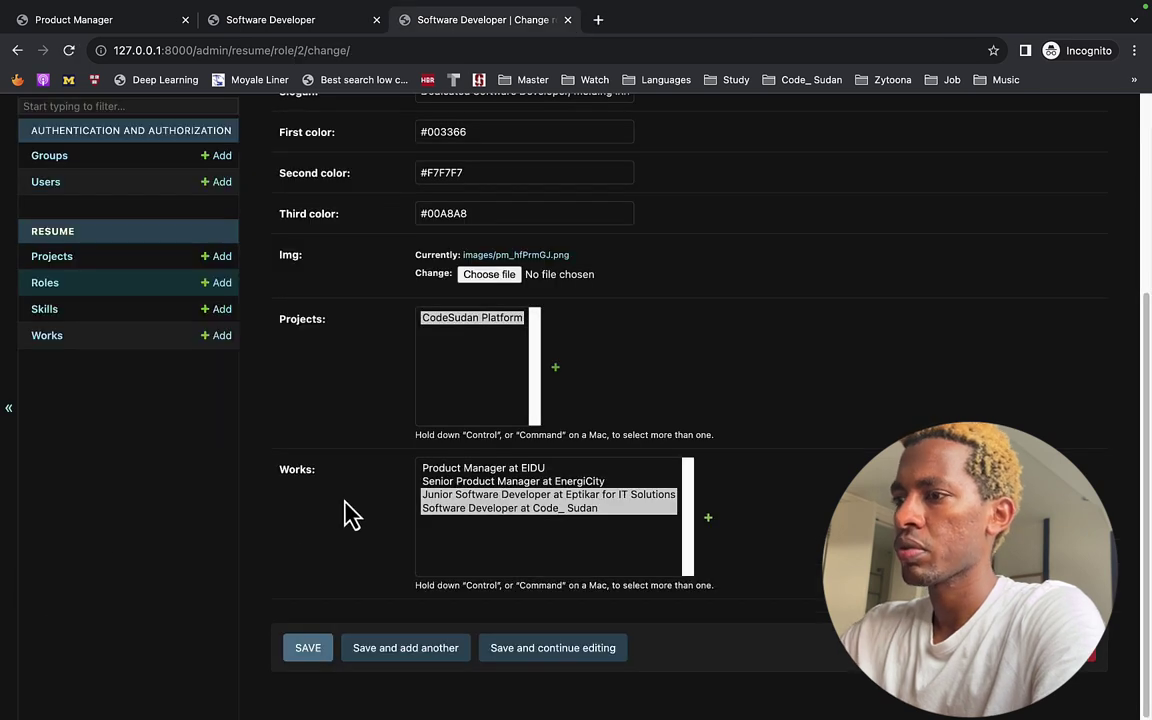
{"action": "left_click", "coordinate": [310, 650]}
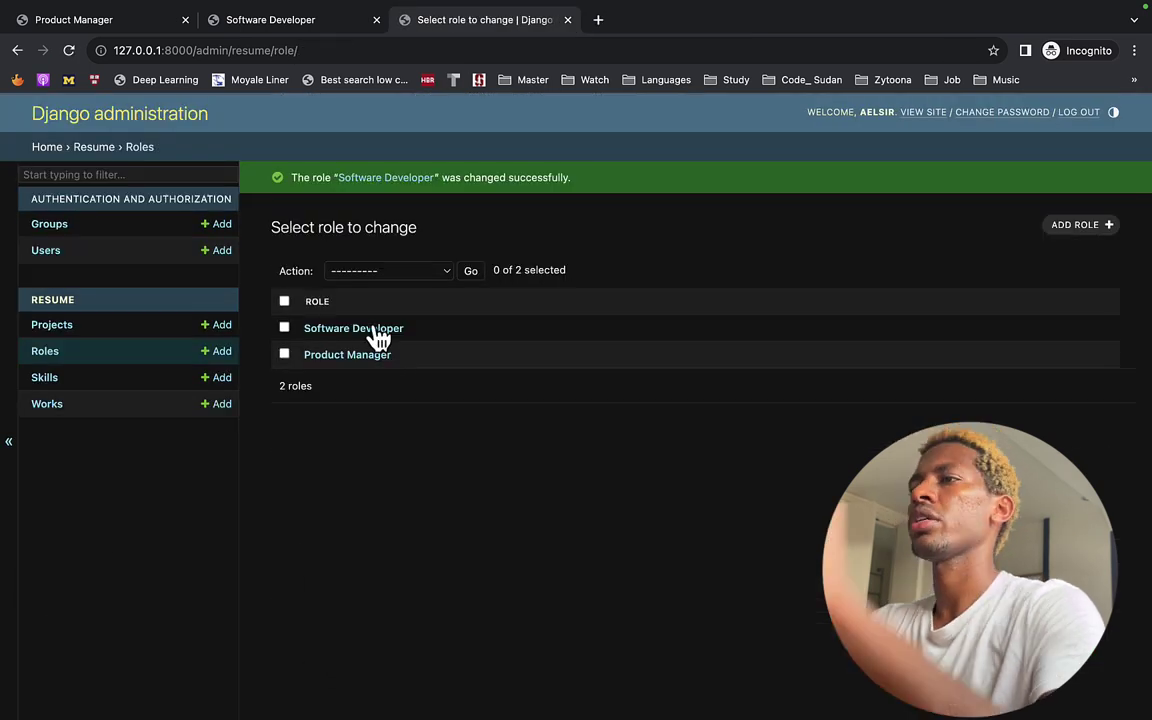
- Reload the Software Developer resume page and review its work history and header section
{"action": "left_click", "coordinate": [283, 30]}
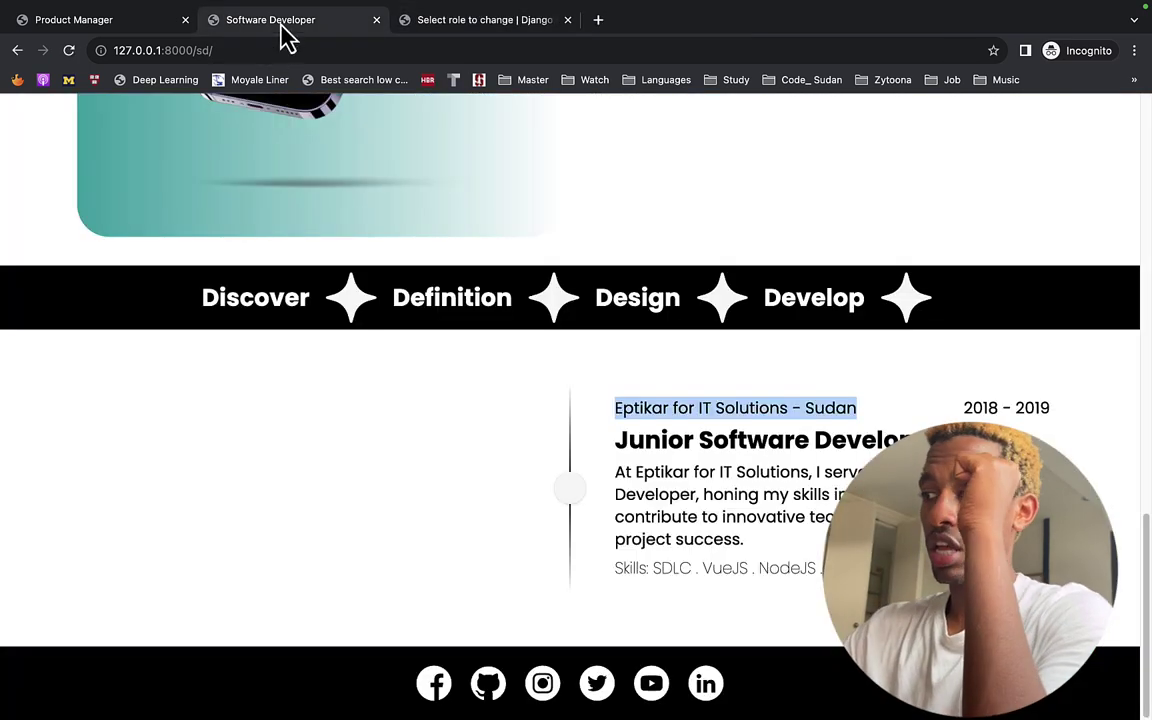
{"action": "left_click", "coordinate": [69, 50]}
{"action": "scroll", "coordinate": [400, 600], "scroll_direction": "down", "scroll_amount": 3}
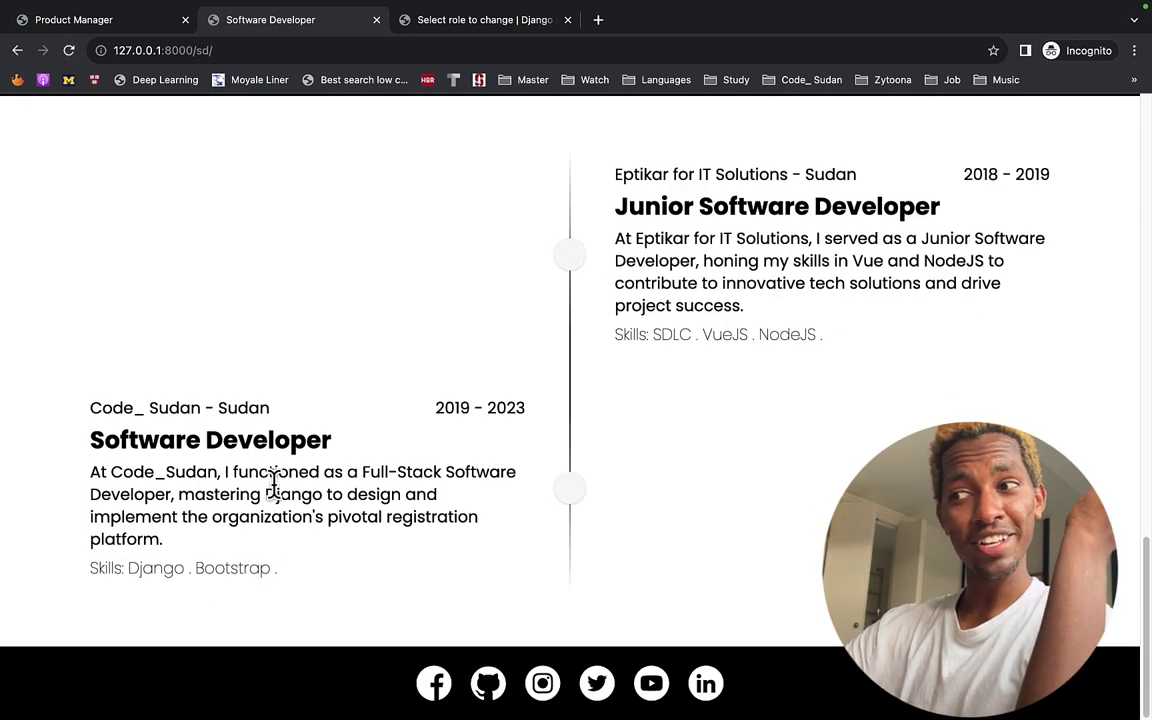
{"action": "scroll", "coordinate": [405, 596], "scroll_direction": "up", "scroll_amount": 4}
{"action": "scroll", "coordinate": [405, 596], "scroll_direction": "up", "scroll_amount": 5}
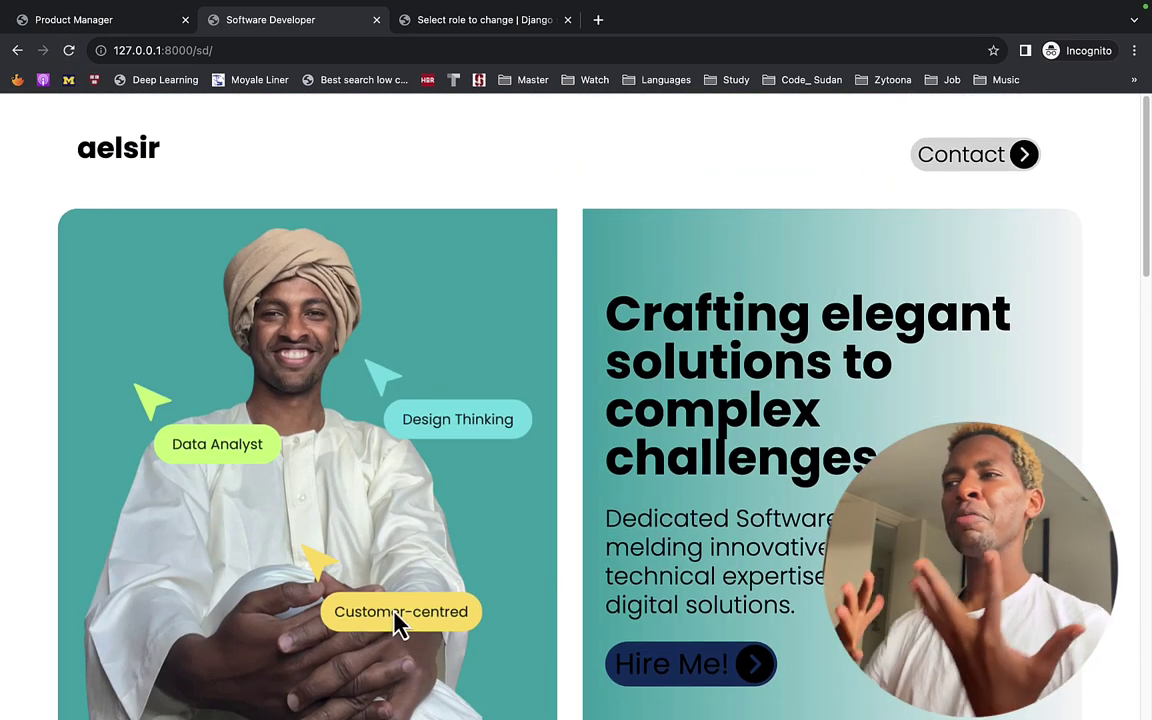
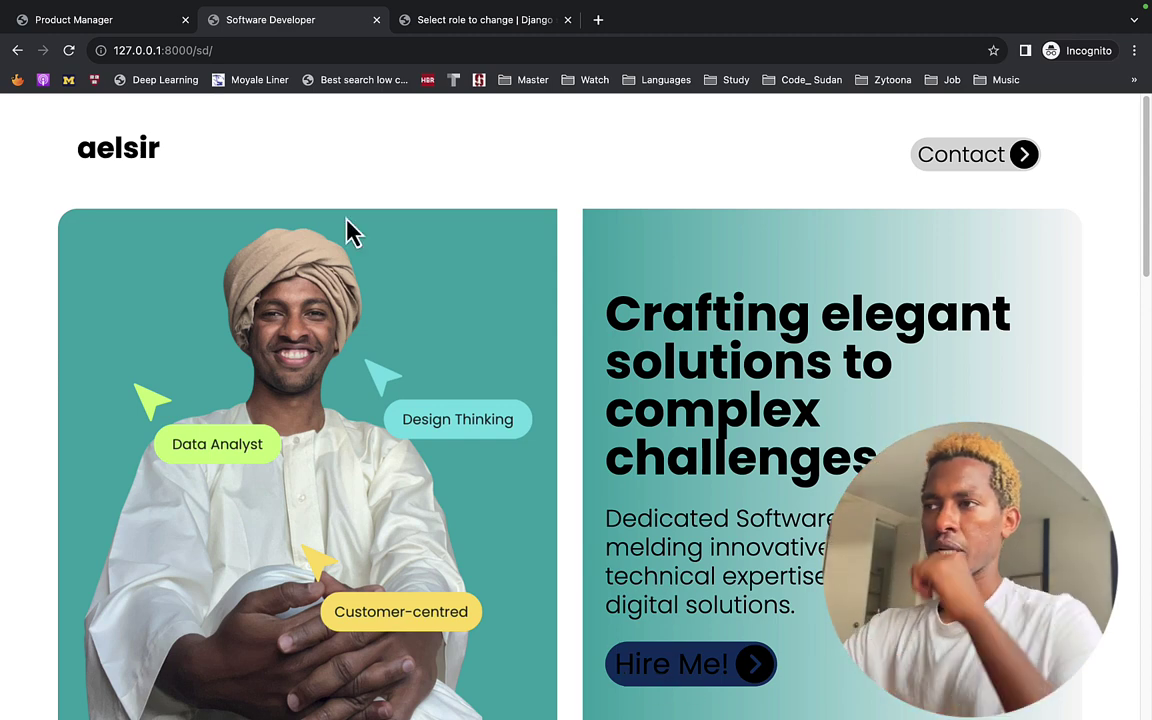
- Reopen the Software Developer role in Django admin and check its colors against the three colors suggested in the ChatGPT conversation
{"action": "left_click", "coordinate": [463, 22]}
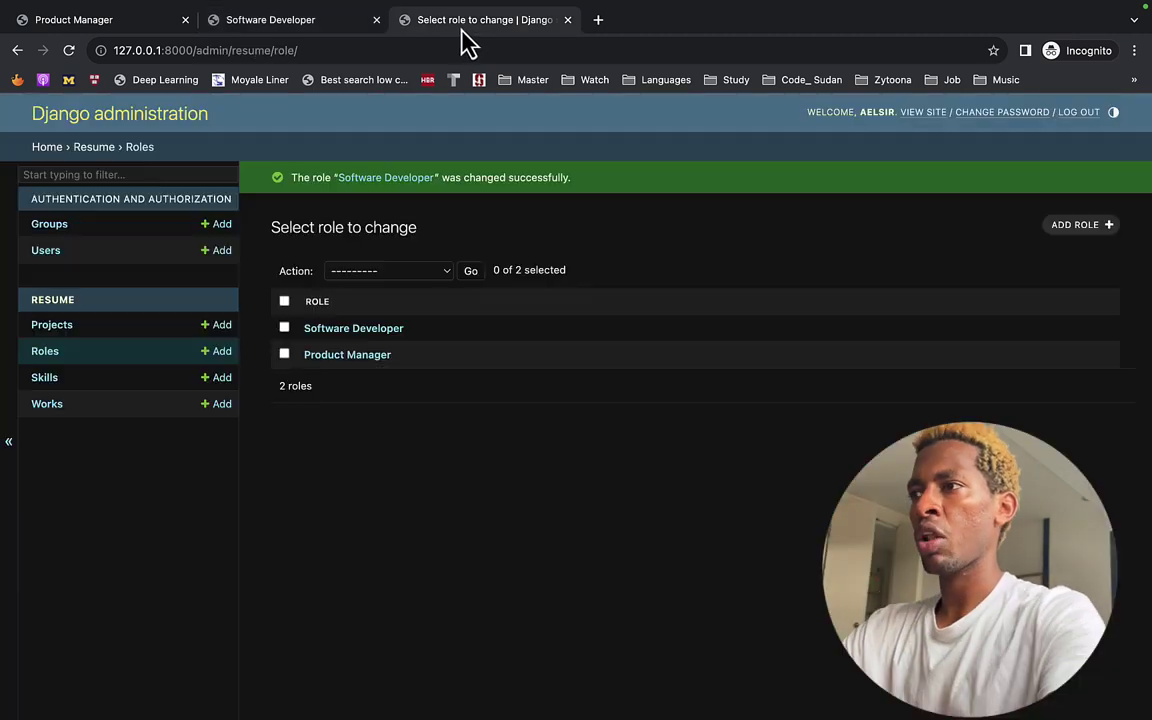
{"action": "left_click", "coordinate": [380, 329]}
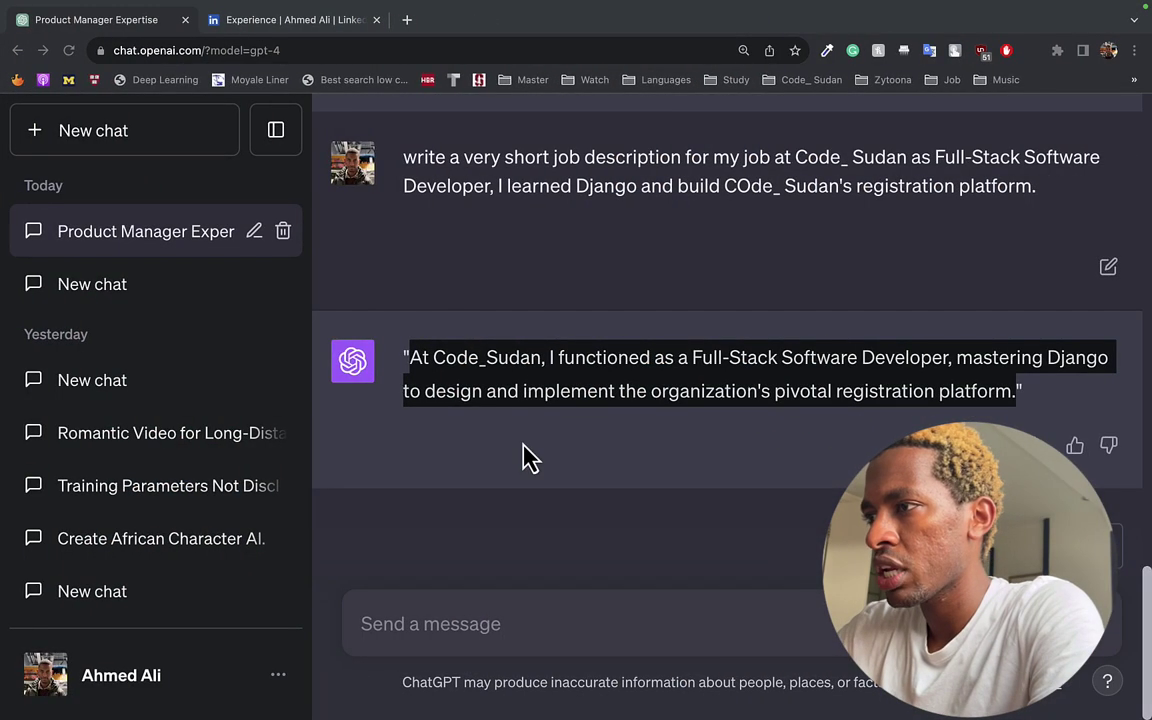
{"action": "scroll", "coordinate": [527, 458], "scroll_direction": "down", "scroll_amount": 5}
{"action": "scroll", "coordinate": [527, 458], "scroll_direction": "up", "scroll_amount": 6}
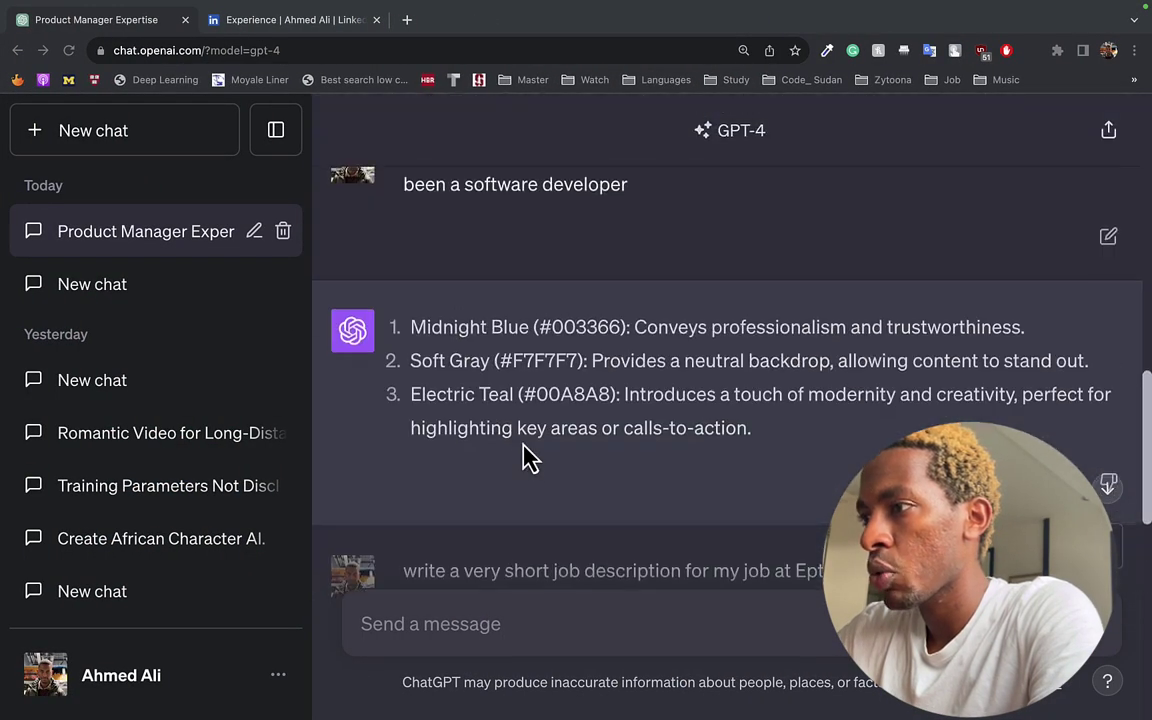
{"action": "scroll", "coordinate": [527, 455], "scroll_direction": "down", "scroll_amount": 3}
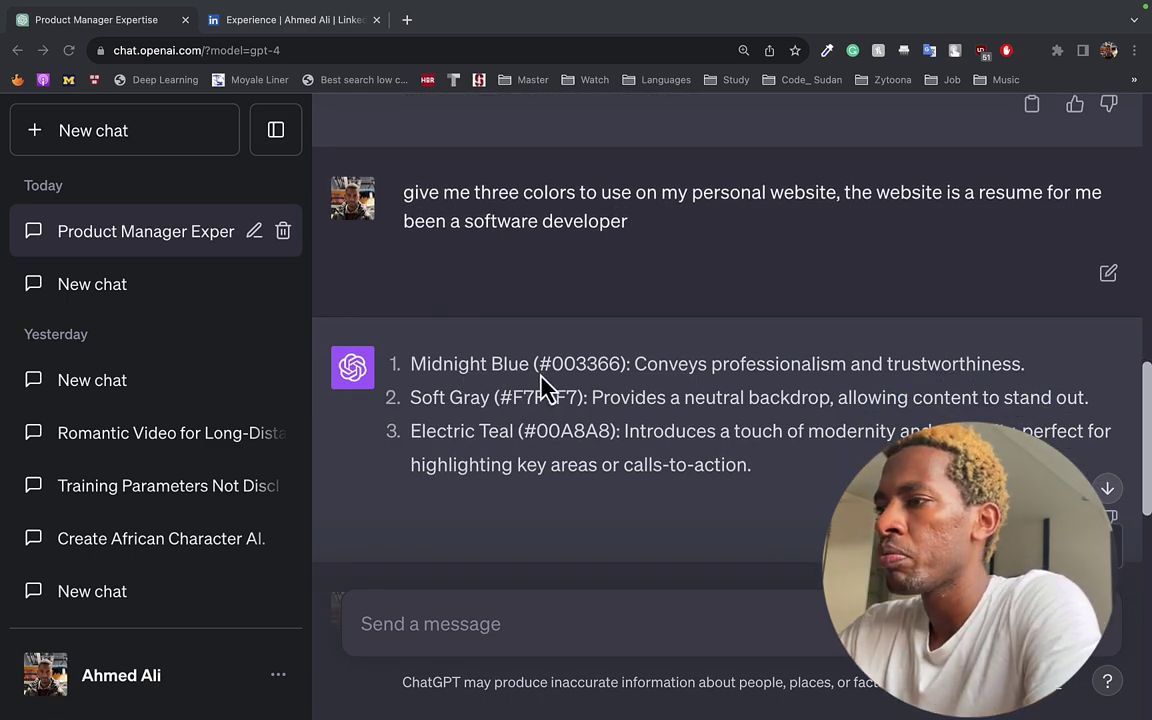
{"action": "key", "text": "ctrl+Left"}
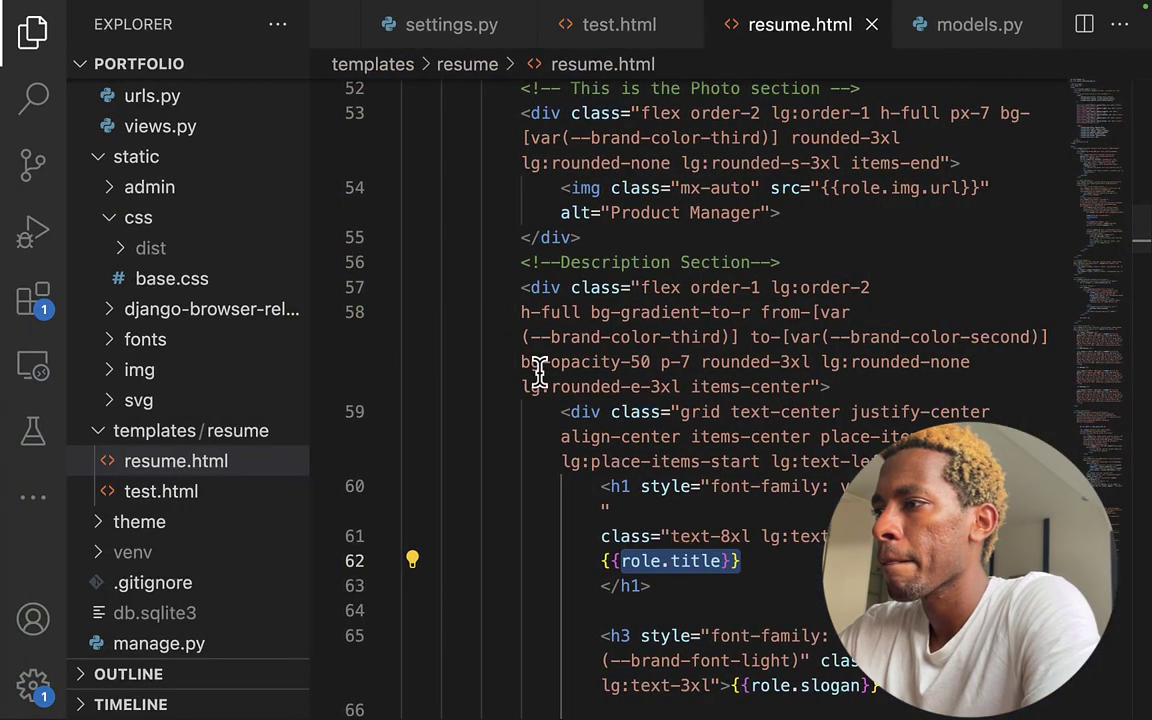
{"action": "key", "text": "ctrl+Right"}
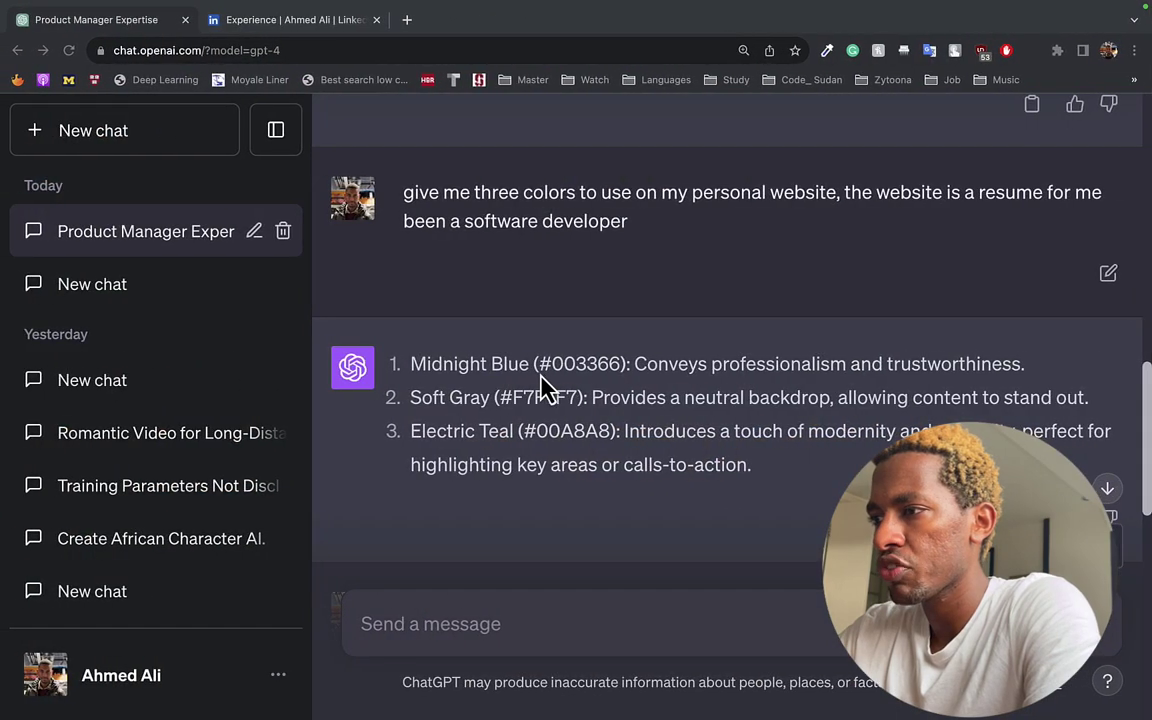
{"action": "key", "text": "ctrl+Left"}
{"action": "key", "text": "ctrl+Left"}
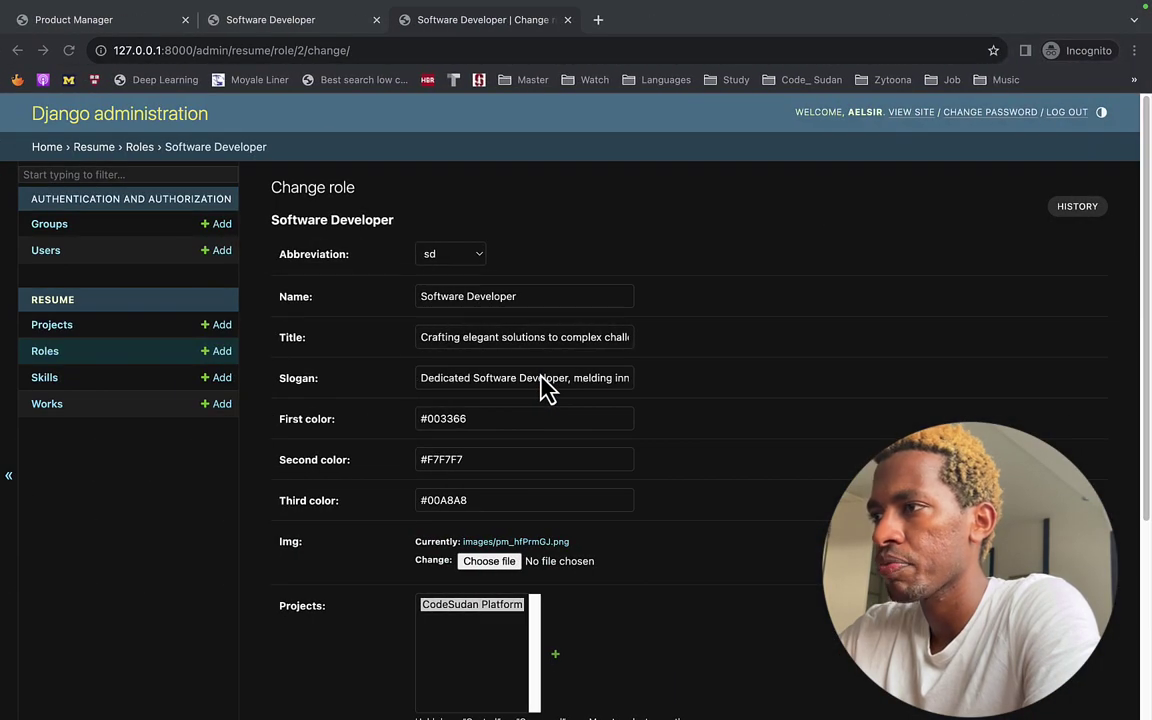
- Swap the Software Developer role's last two colors, setting Second color to #00A8A8 and Third color to #F7F7F7
{"action": "left_click", "coordinate": [270, 20]}
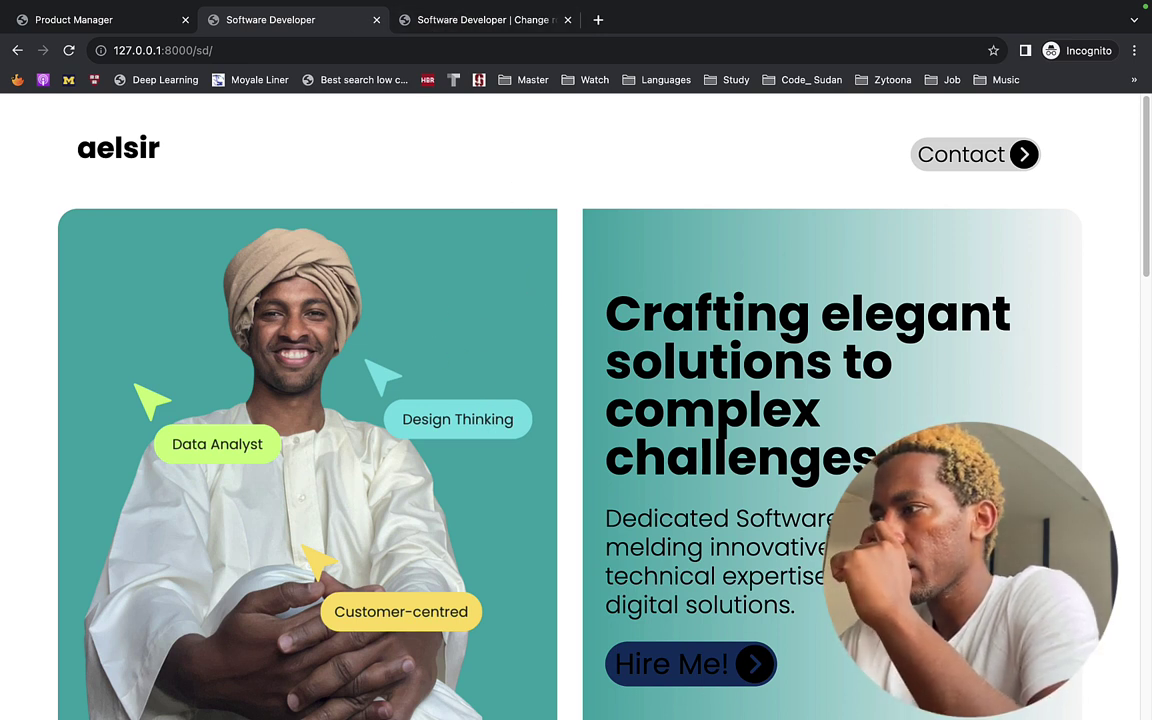
{"action": "left_click", "coordinate": [450, 22]}
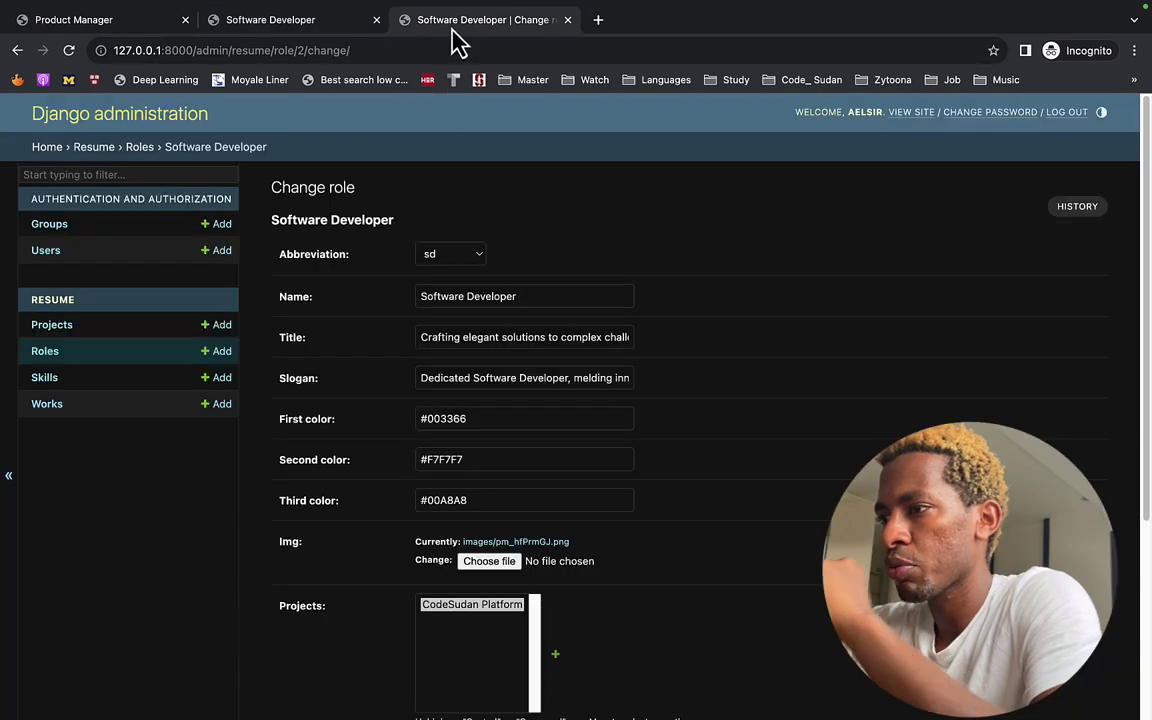
{"action": "left_click", "coordinate": [453, 460]}
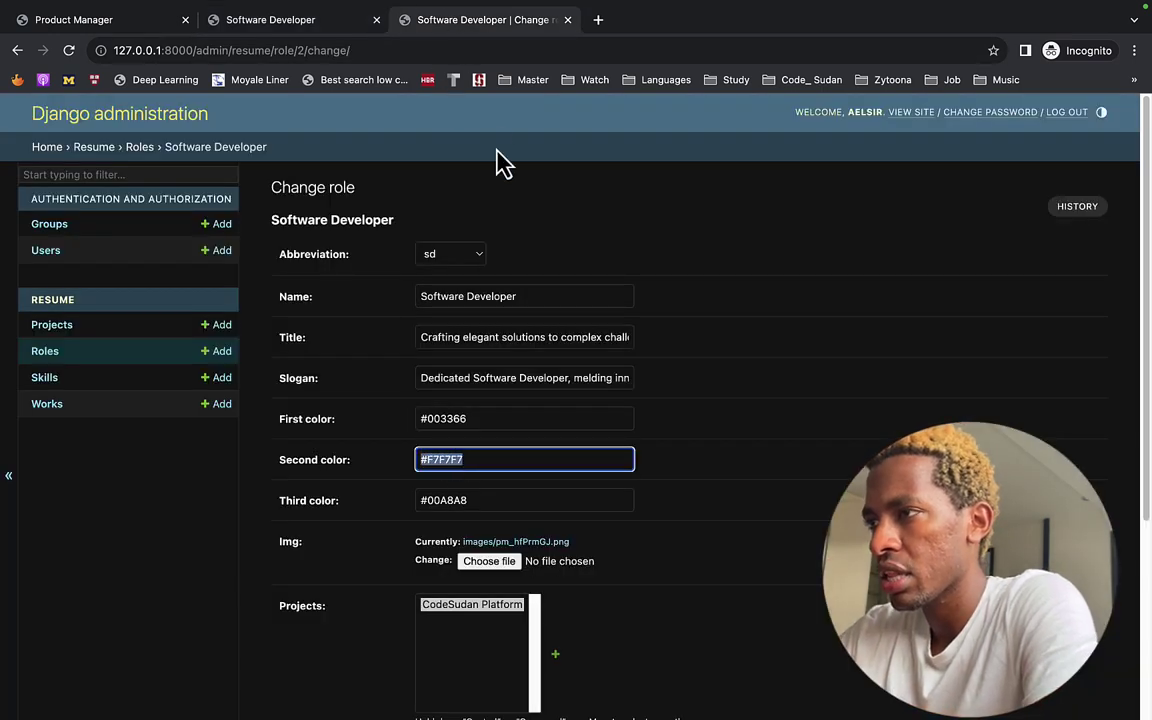
{"action": "left_click", "coordinate": [519, 46]}
{"action": "type", "text": "#F7F7F7"}
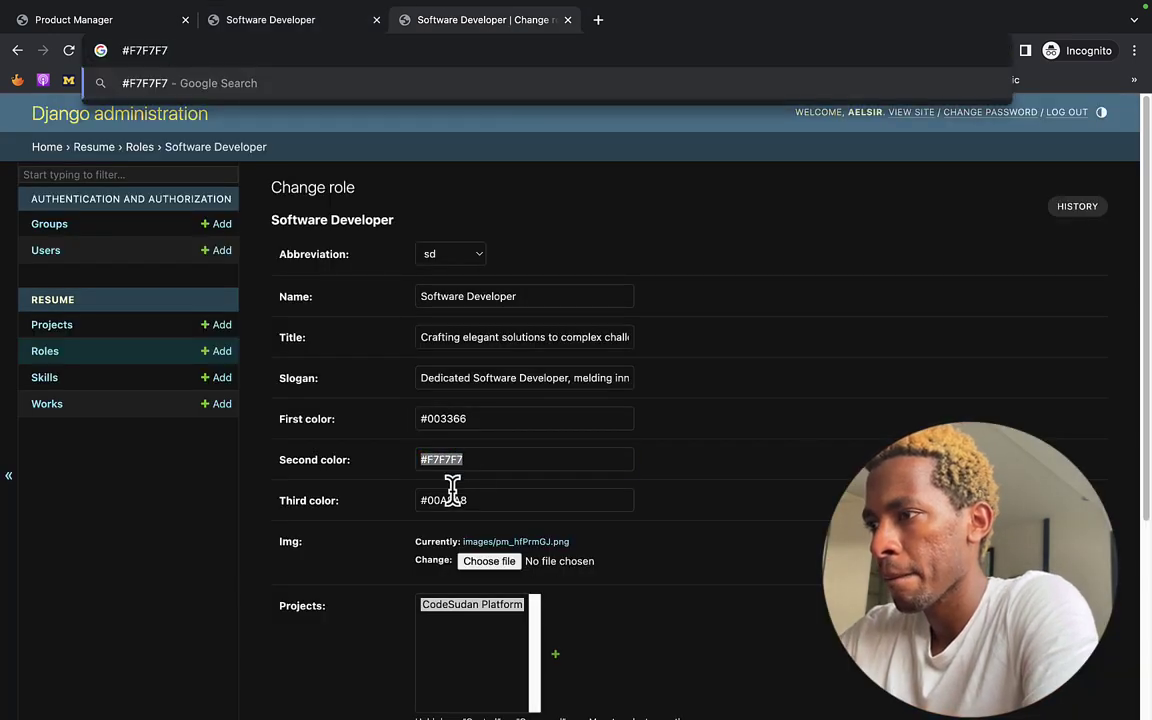
{"action": "triple_click", "coordinate": [453, 490]}
{"action": "left_click", "coordinate": [445, 452]}
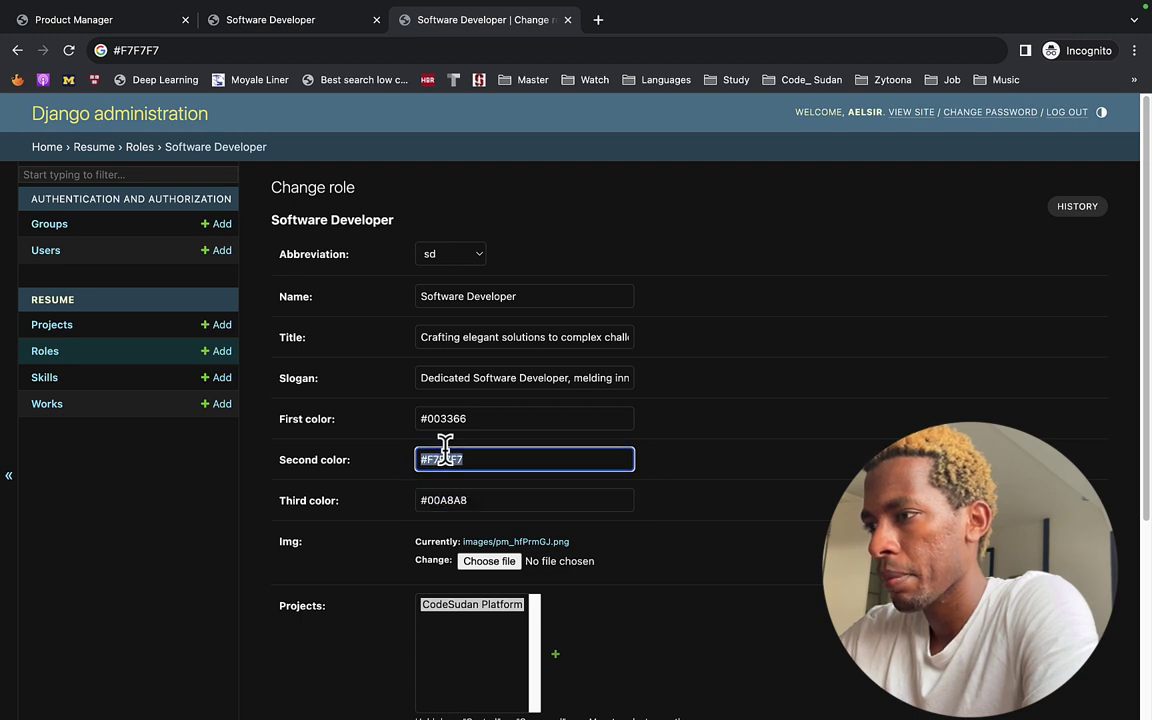
{"action": "left_click", "coordinate": [238, 50]}
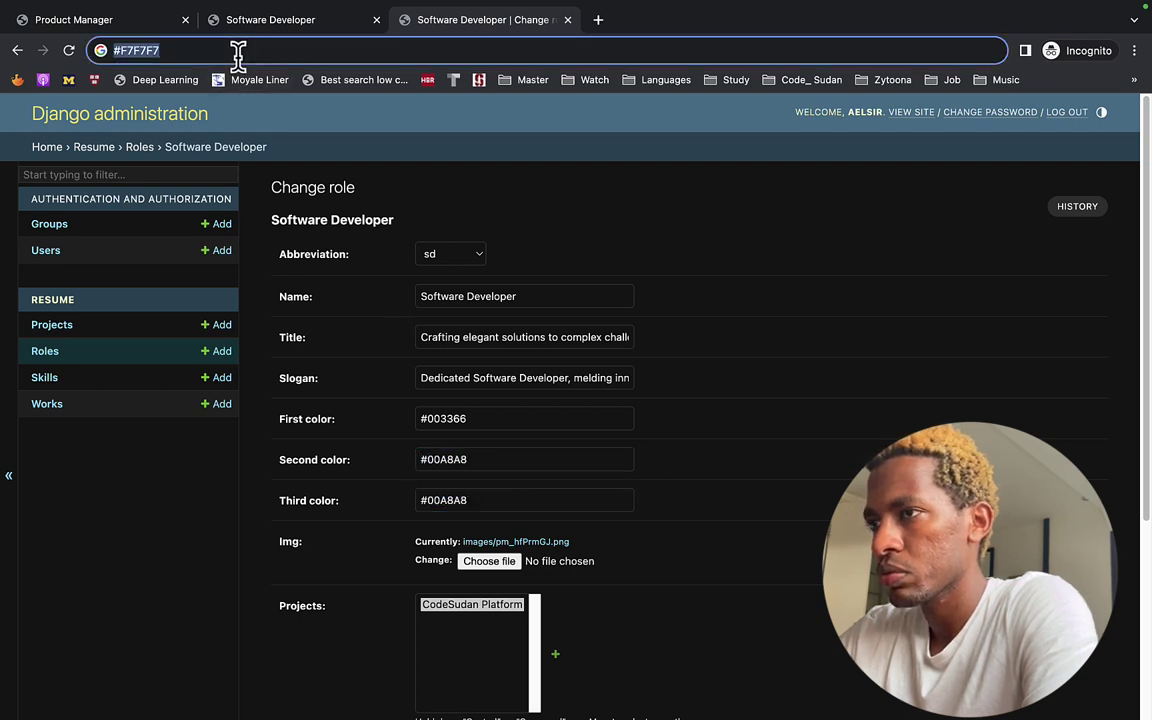
{"action": "key", "text": "BackSpace"}
{"action": "left_click", "coordinate": [450, 494]}
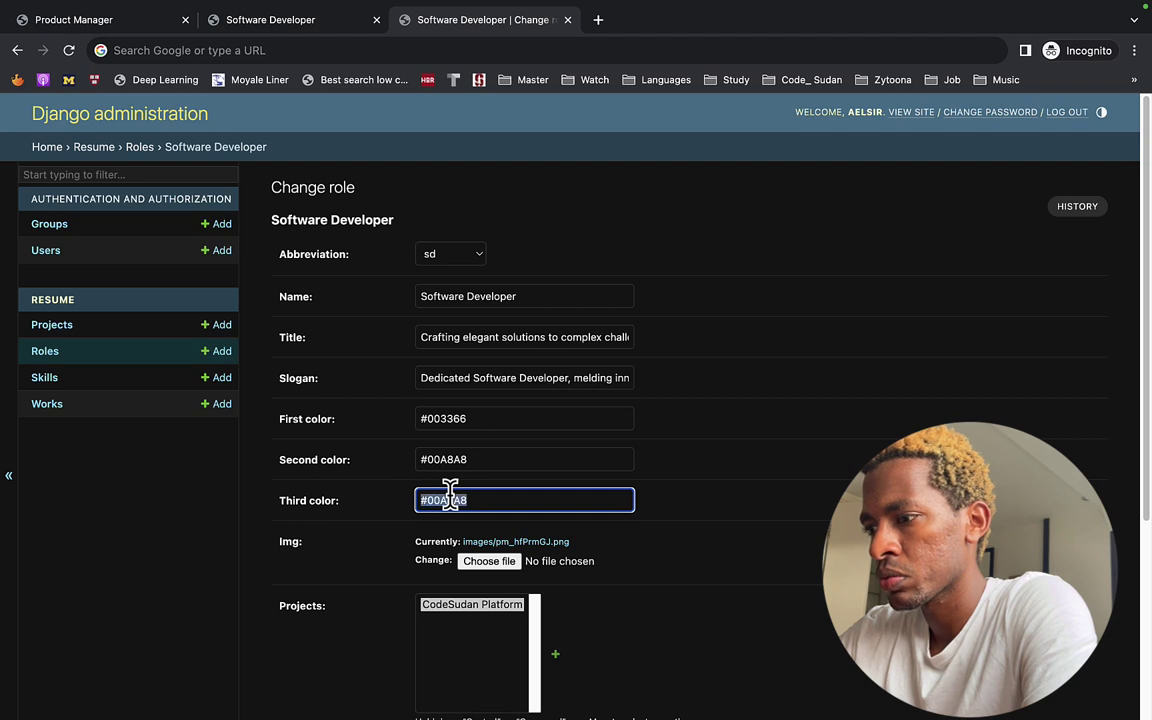
- Set the role's First color to #F7F7F7 and Third color to #003366, and save the role
{"action": "double_click", "coordinate": [447, 420]}
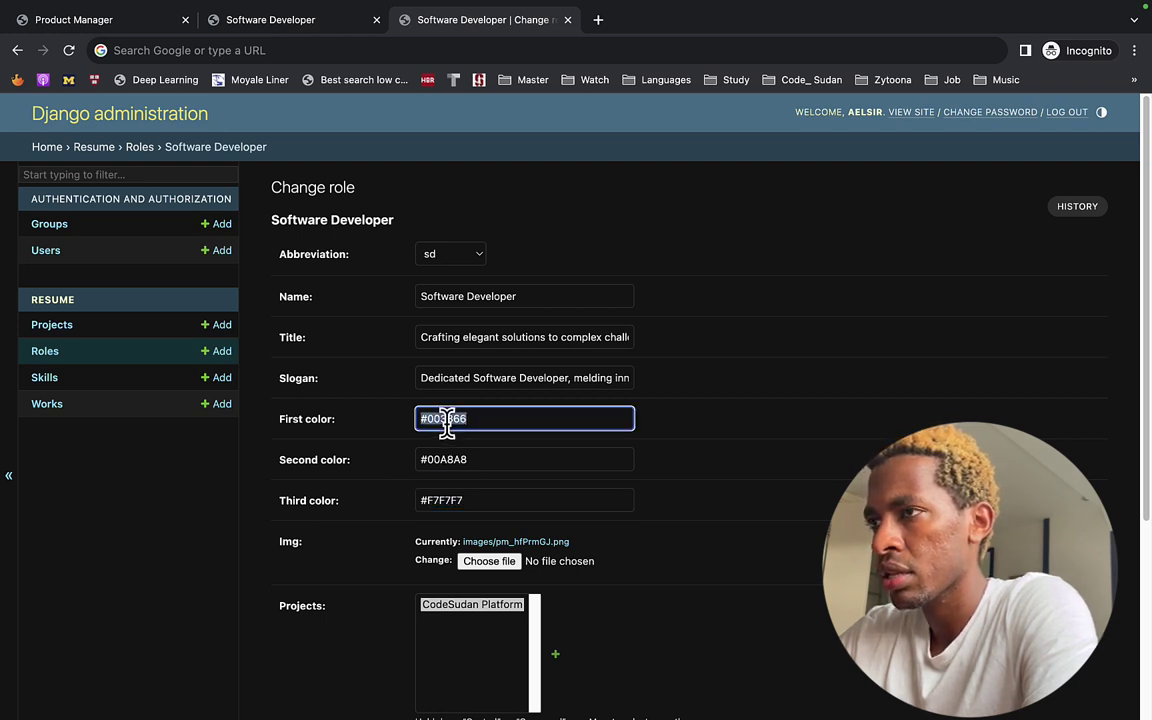
{"action": "key", "text": "BackSpace"}
{"action": "left_click", "coordinate": [363, 48]}
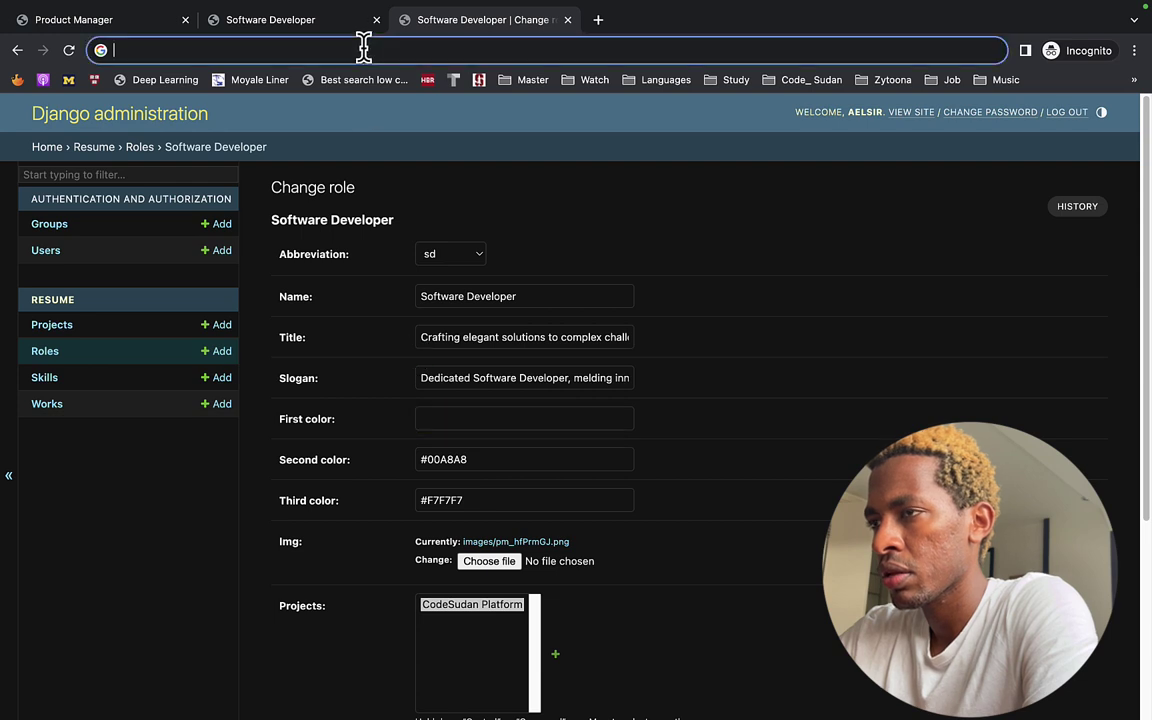
{"action": "type", "text": "#003366"}
{"action": "triple_click", "coordinate": [455, 500]}
{"action": "key", "text": "ctrl+x"}
{"action": "left_click", "coordinate": [457, 415]}
{"action": "left_click", "coordinate": [226, 50]}
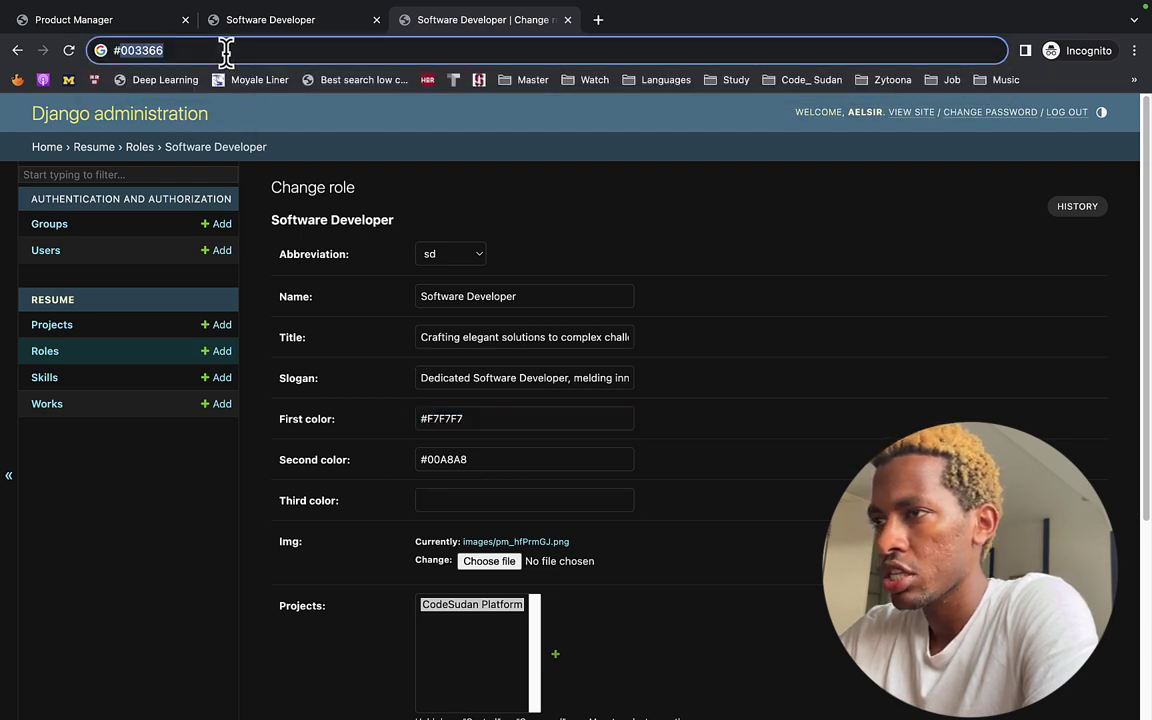
{"action": "key", "text": "ctrl+x"}
{"action": "left_click", "coordinate": [428, 508]}
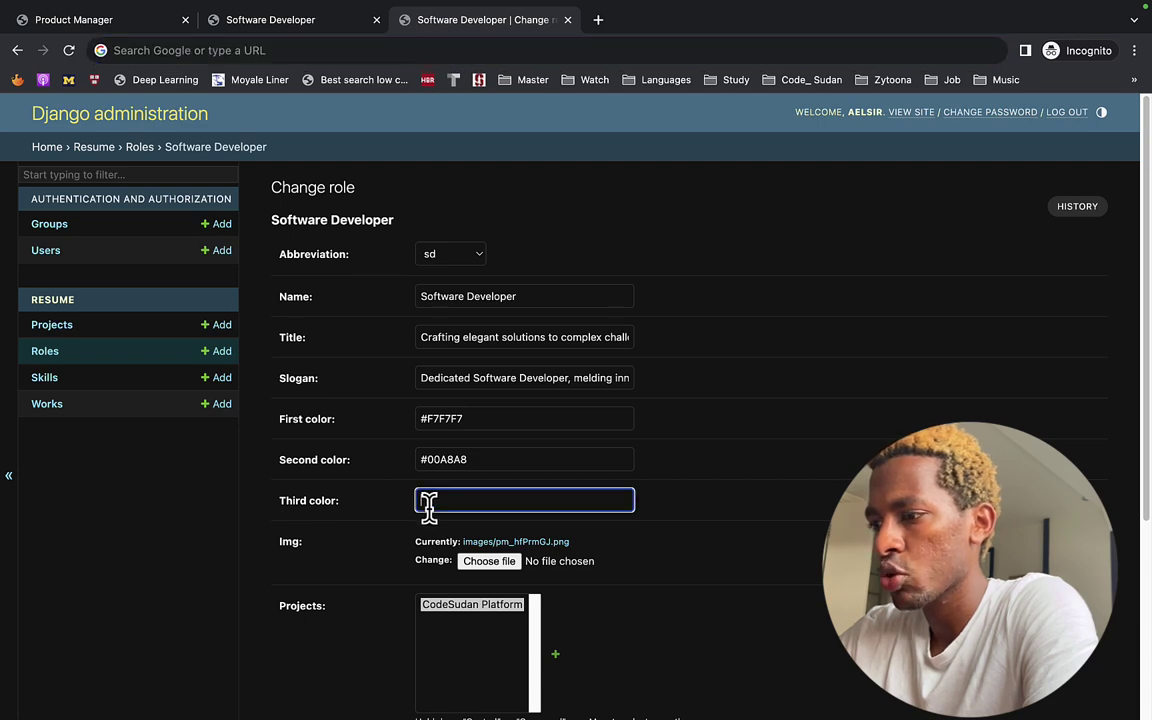
{"action": "left_click", "coordinate": [288, 28]}
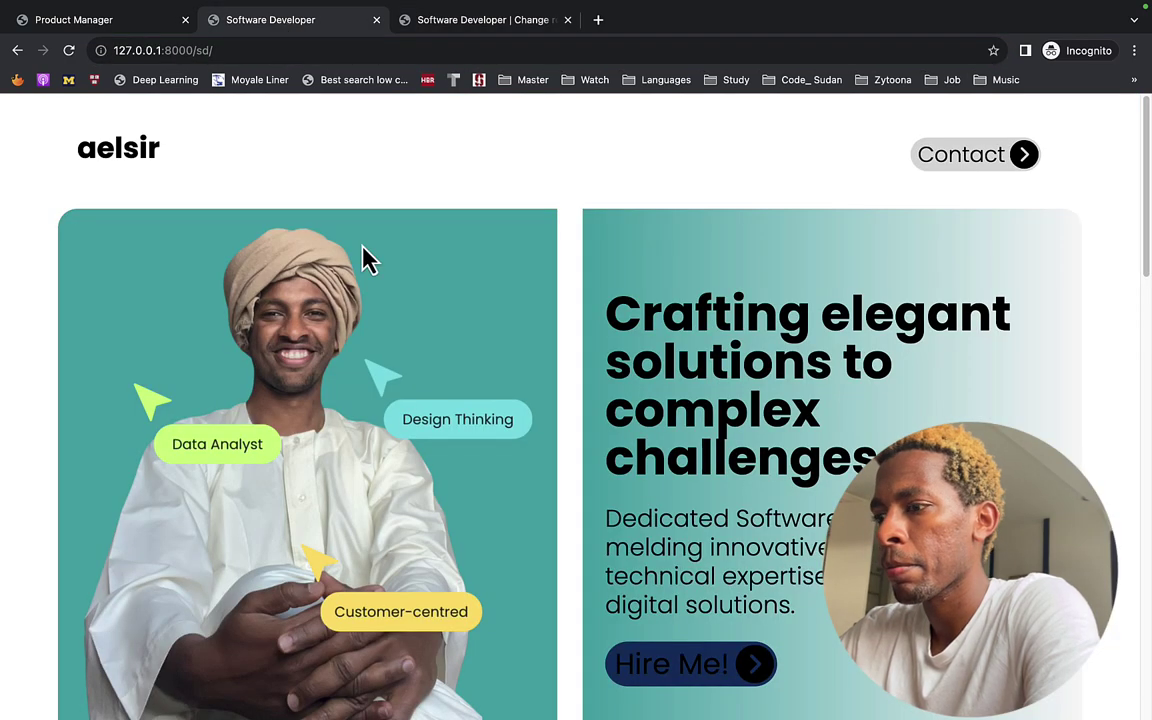
{"action": "left_click", "coordinate": [462, 22]}
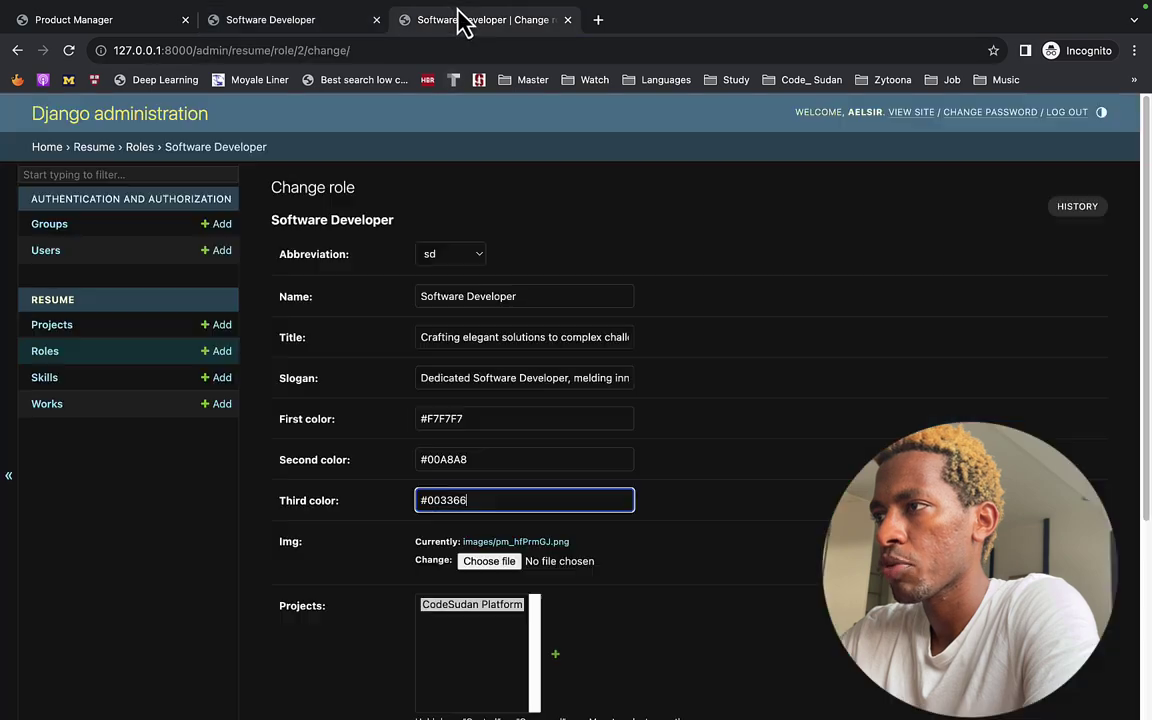
{"action": "scroll", "coordinate": [458, 612], "scroll_direction": "down", "scroll_amount": 5}
{"action": "left_click", "coordinate": [306, 658]}
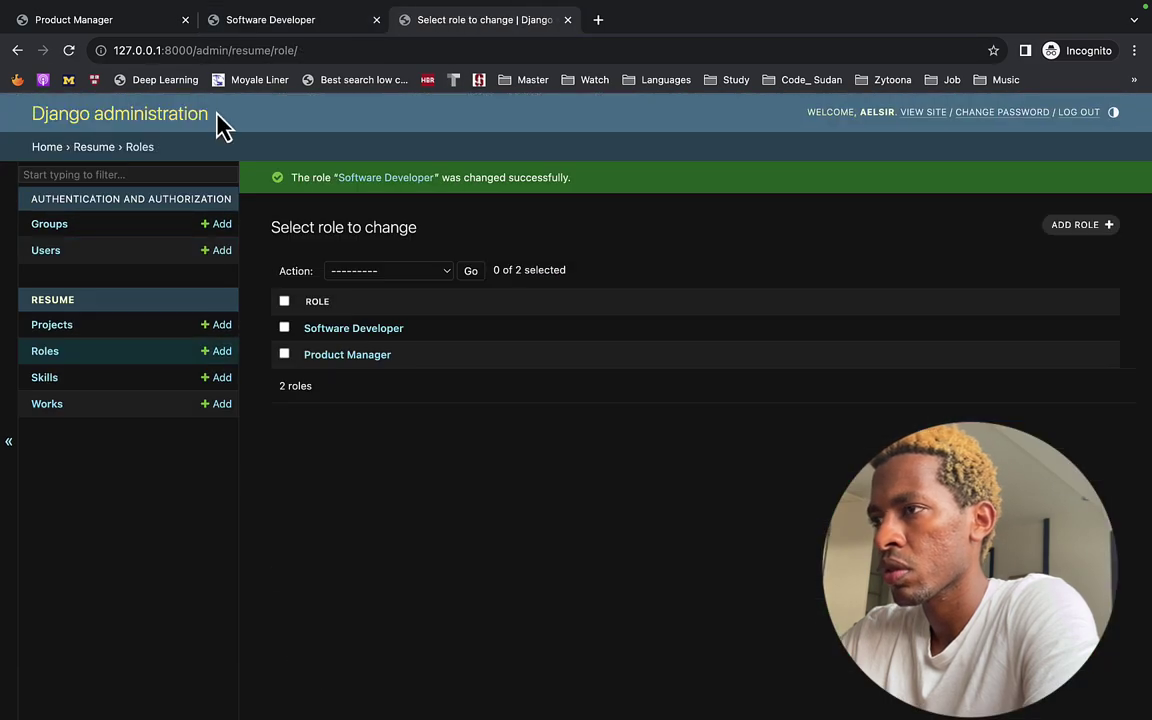
- Reload the Software Developer resume page and review the colors of its photo and description sections
{"action": "left_click", "coordinate": [248, 30]}
{"action": "key", "text": "super+r"}
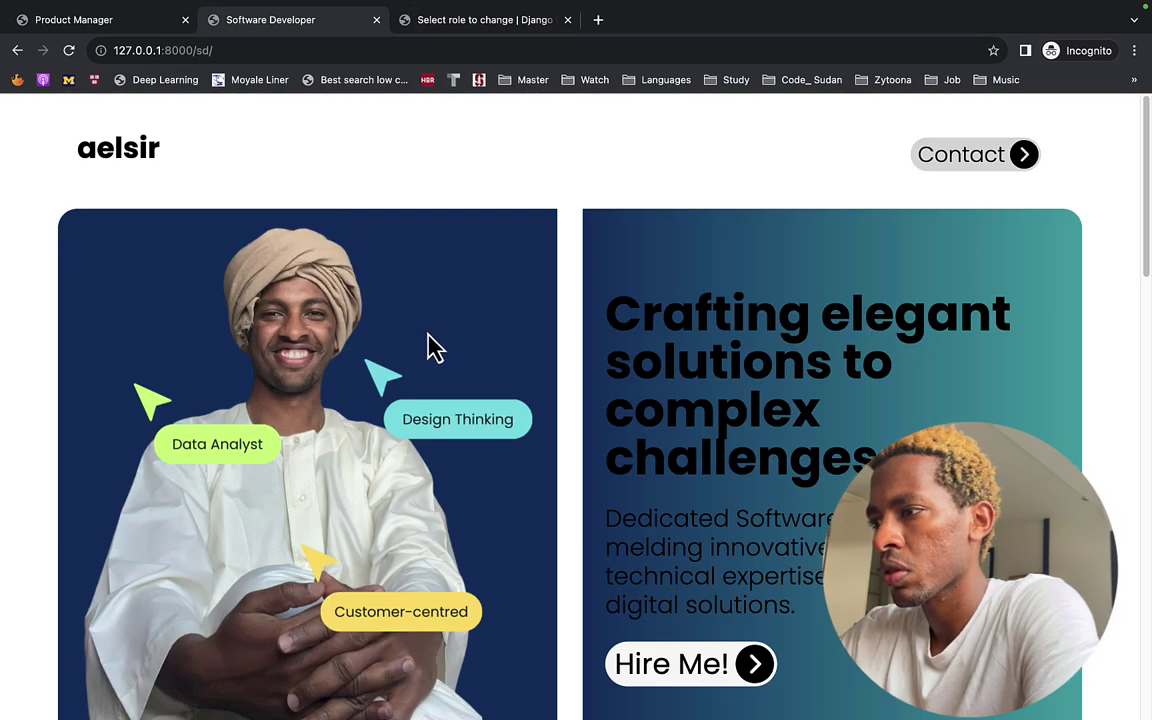
{"action": "scroll", "coordinate": [432, 345], "scroll_direction": "down", "scroll_amount": 4}
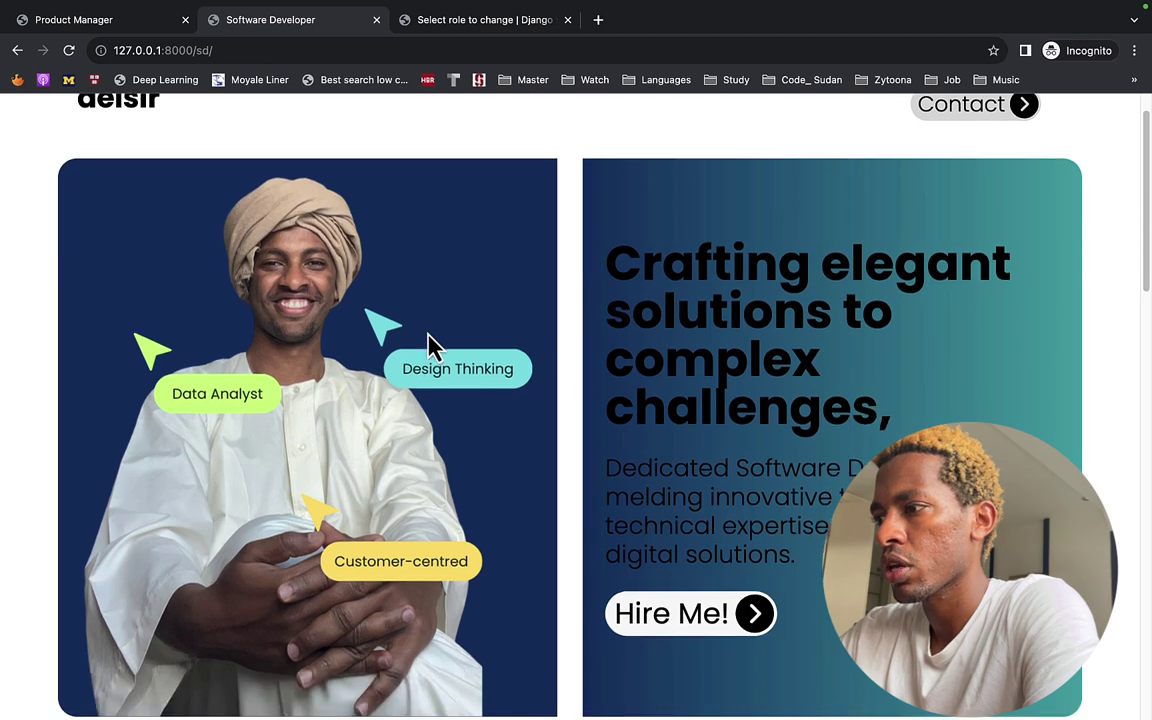
{"action": "scroll", "coordinate": [432, 345], "scroll_direction": "up", "scroll_amount": 5}
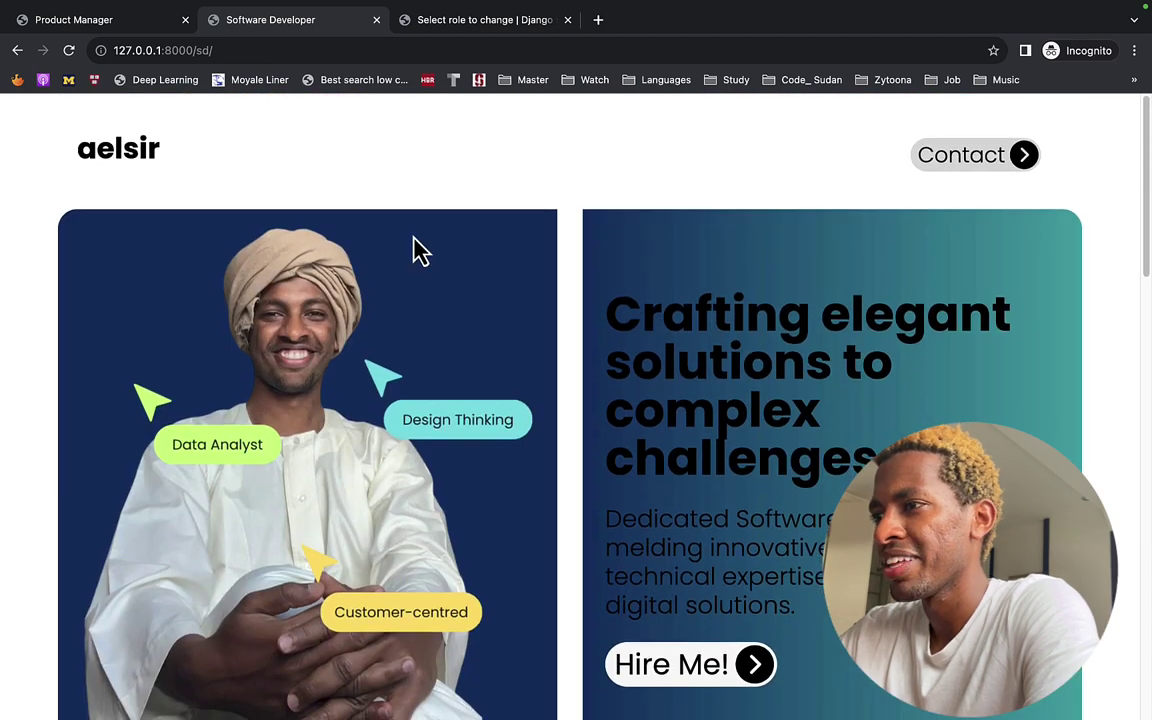
- Reopen the Software Developer role and compare its colors with the resume page and the three colors suggested by ChatGPT
{"action": "left_click", "coordinate": [484, 22]}
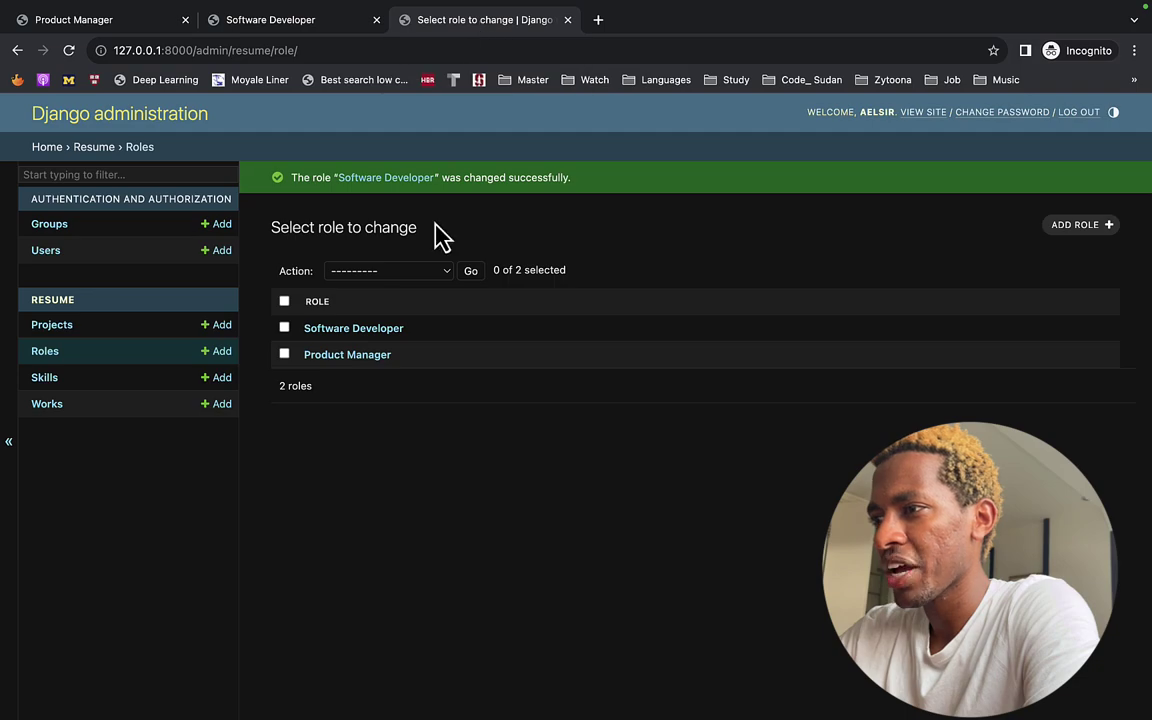
{"action": "left_click", "coordinate": [352, 331]}
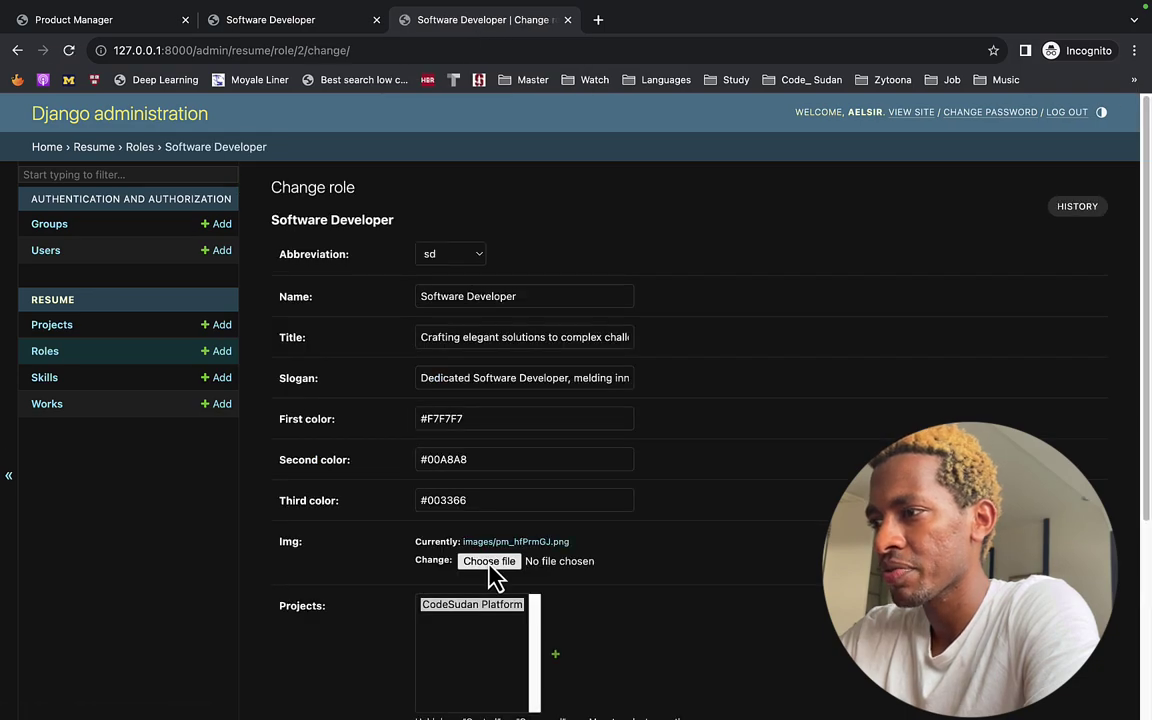
{"action": "scroll", "coordinate": [496, 576], "scroll_direction": "down", "scroll_amount": 1}
{"action": "double_click", "coordinate": [453, 432]}
{"action": "key", "text": "ctrl+Right"}
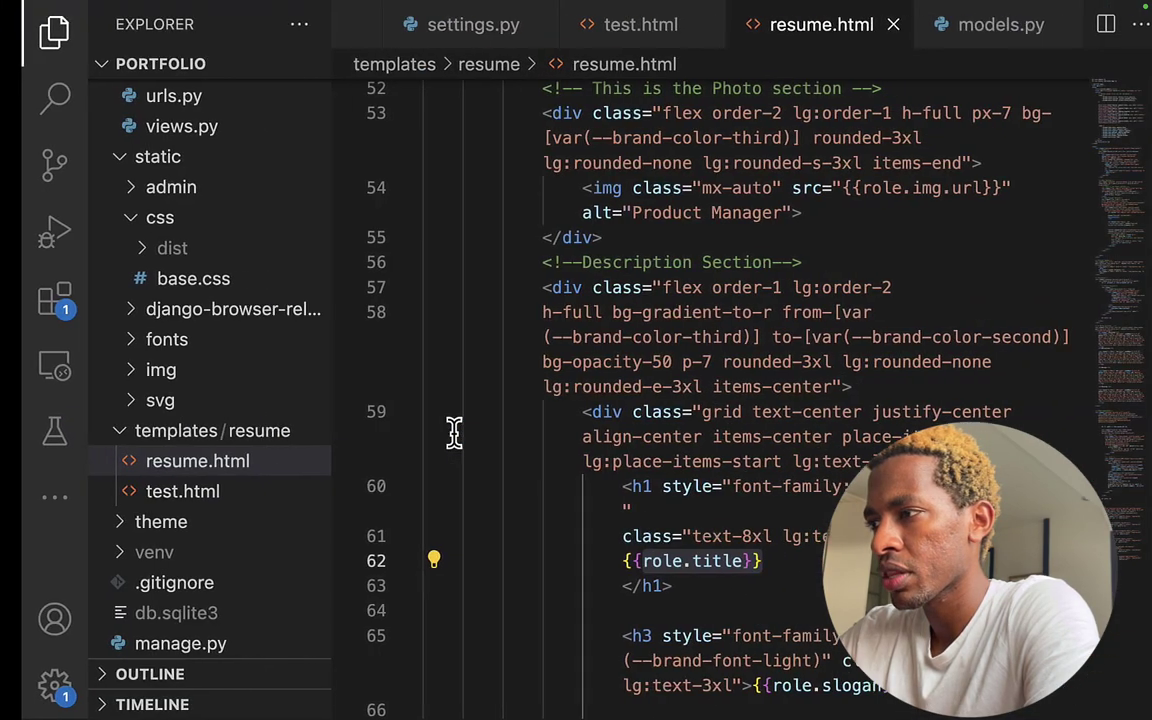
{"action": "key", "text": "ctrl+Right"}
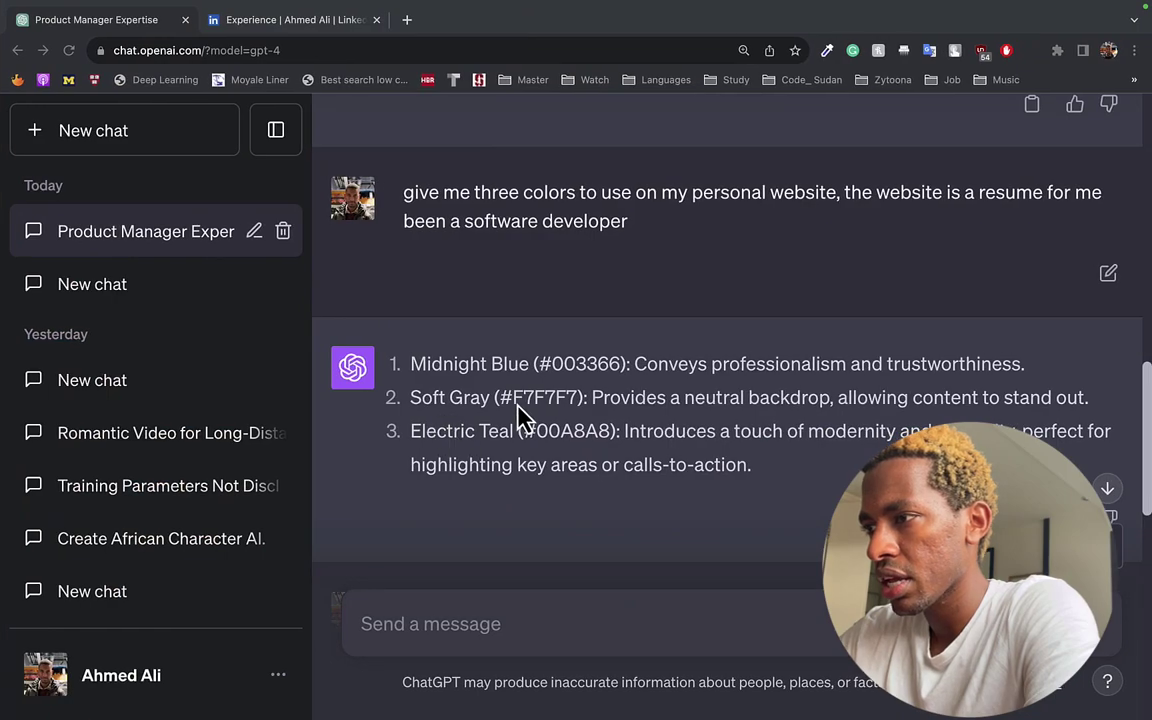
{"action": "key", "text": "ctrl+Left"}
{"action": "key", "text": "ctrl+Left"}
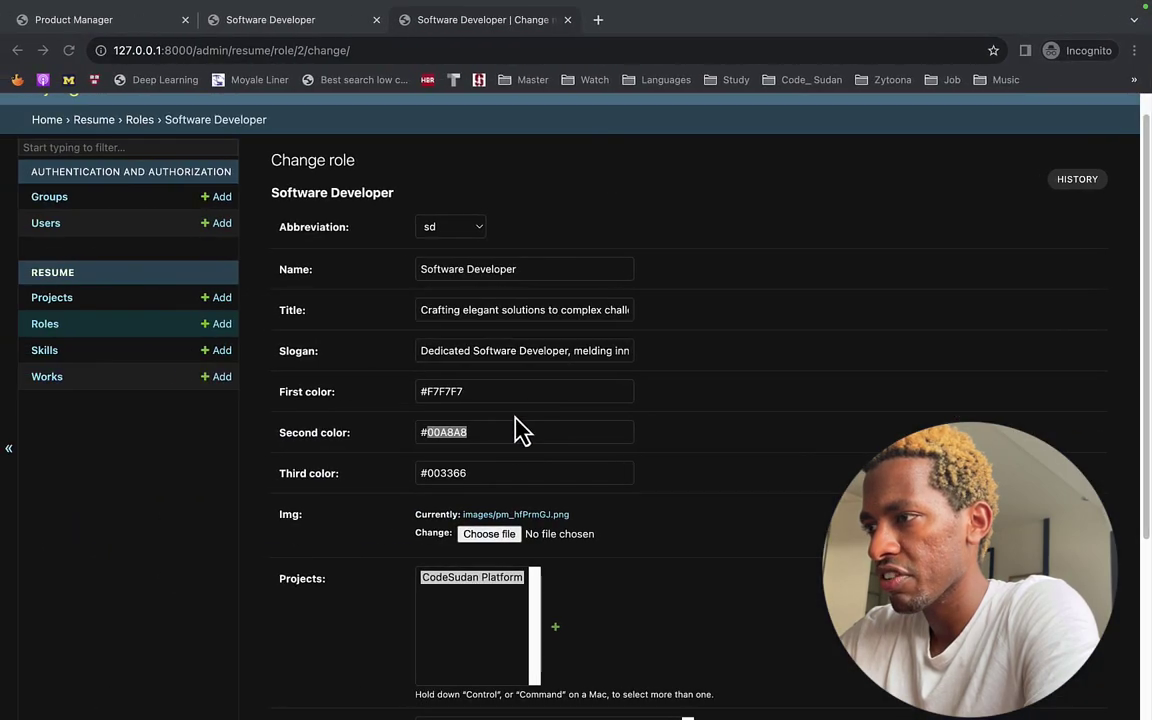
{"action": "double_click", "coordinate": [443, 388]}
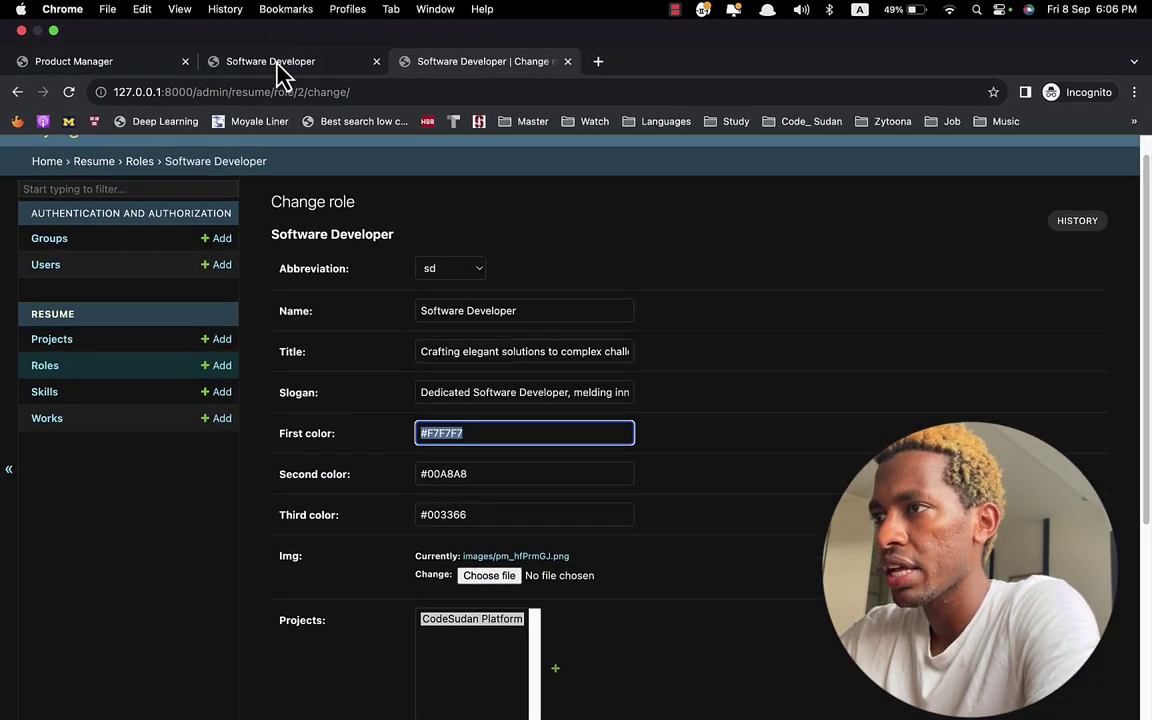
{"action": "left_click", "coordinate": [300, 19]}
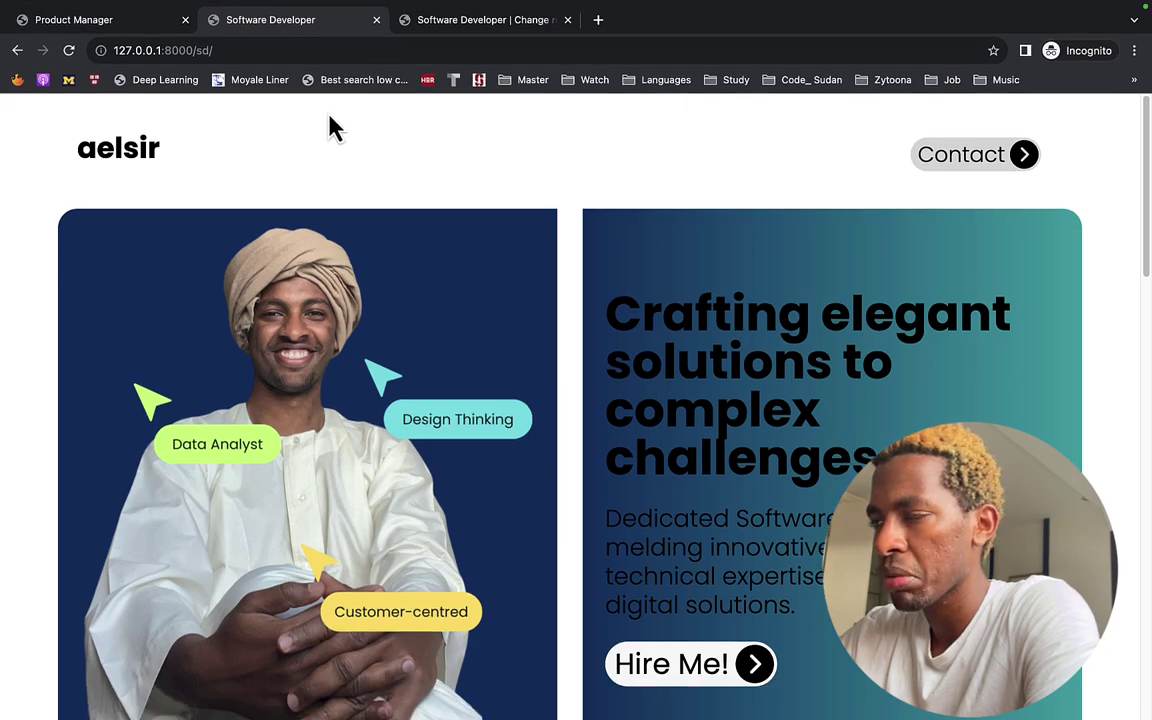
{"action": "key", "text": "ctrl+Right"}
{"action": "key", "text": "ctrl+Right"}
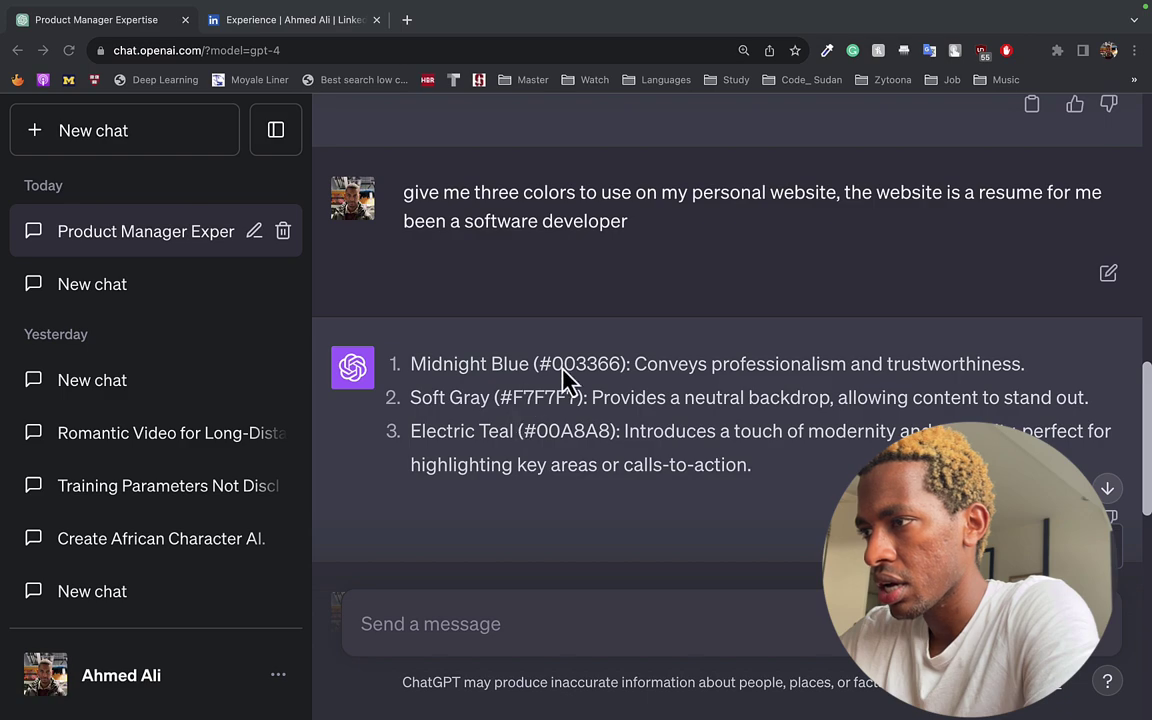
{"action": "key", "text": "ctrl+Left"}
{"action": "key", "text": "ctrl+Left"}
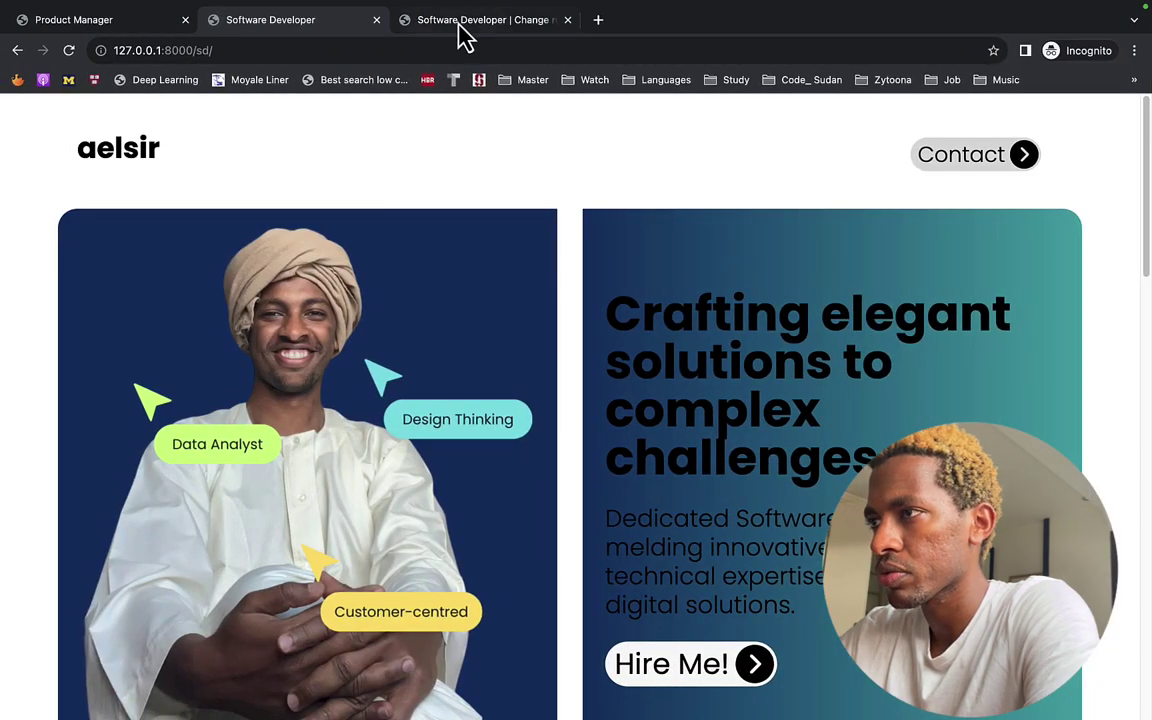
- Set the Software Developer role's First color to #003366 and Third color to #F7F7F7, and save the role
{"action": "left_click", "coordinate": [458, 24]}
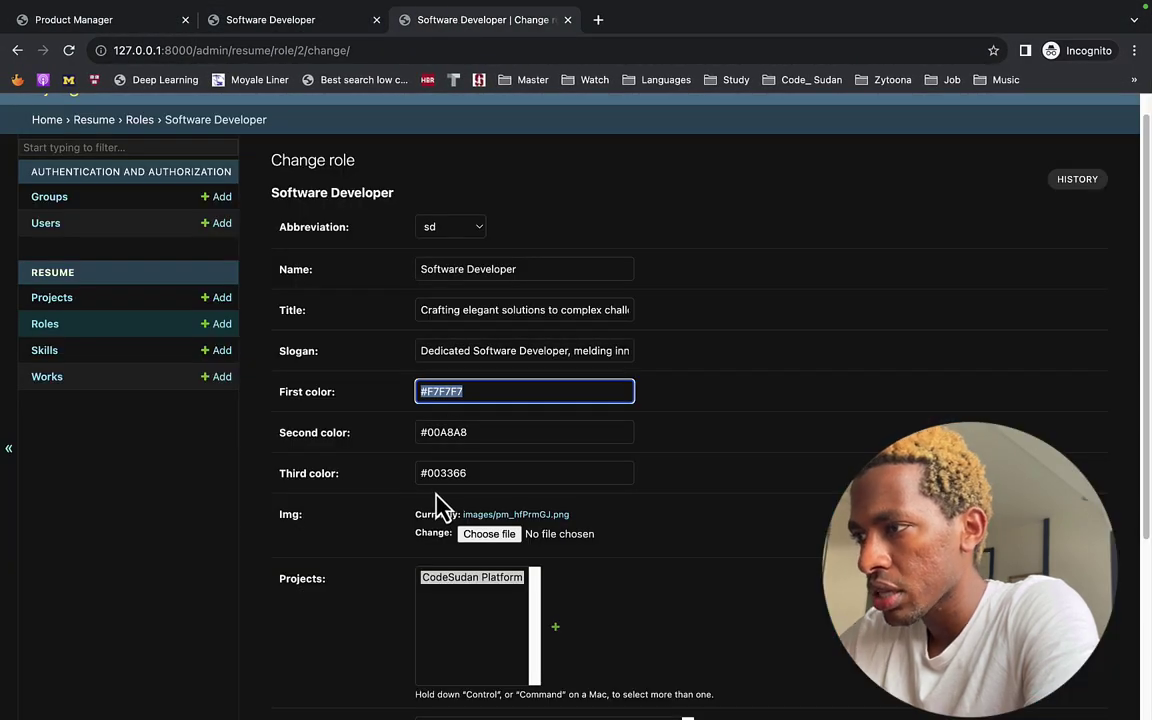
{"action": "key", "text": "BackSpace"}
{"action": "left_click", "coordinate": [401, 48]}
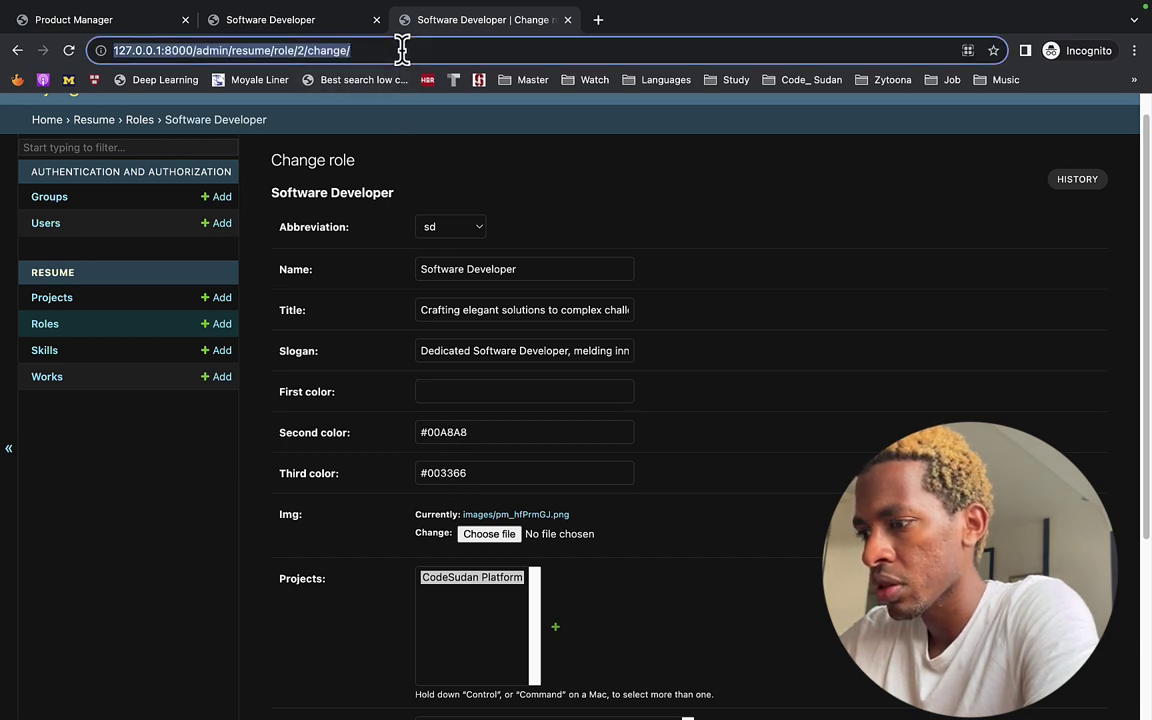
{"action": "type", "text": "#F7F7F7"}
{"action": "double_click", "coordinate": [430, 470]}
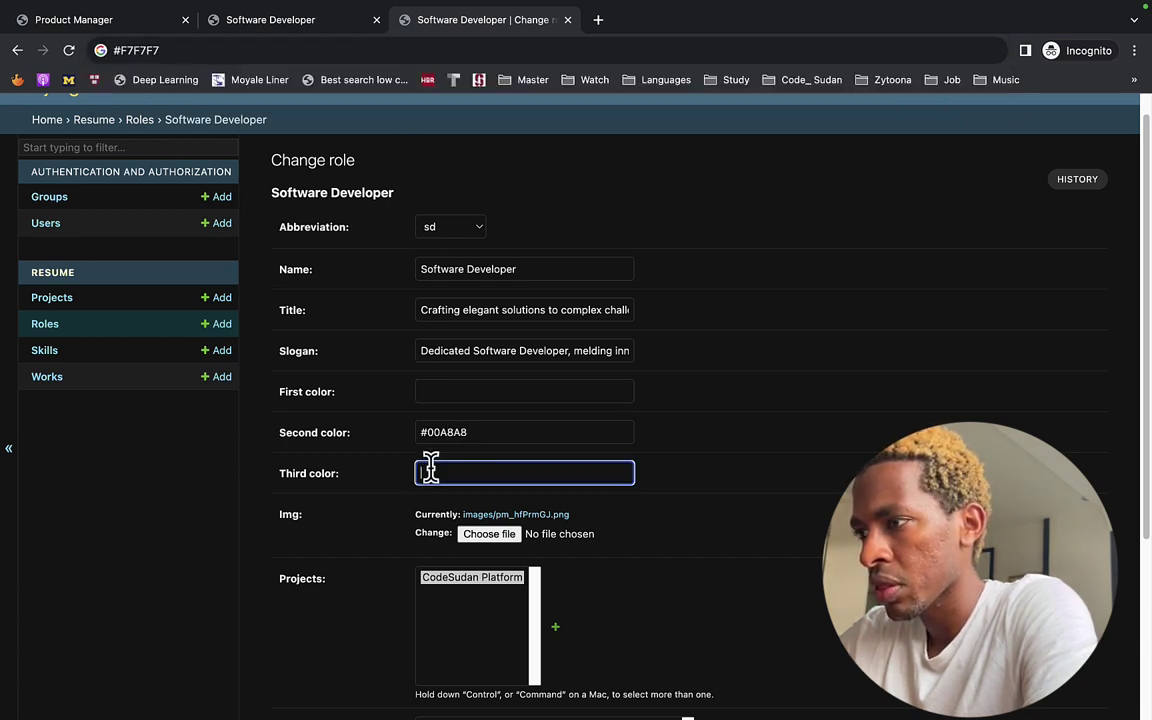
{"action": "left_click", "coordinate": [449, 390]}
{"action": "type", "text": "#003366"}
{"action": "left_click", "coordinate": [236, 50]}
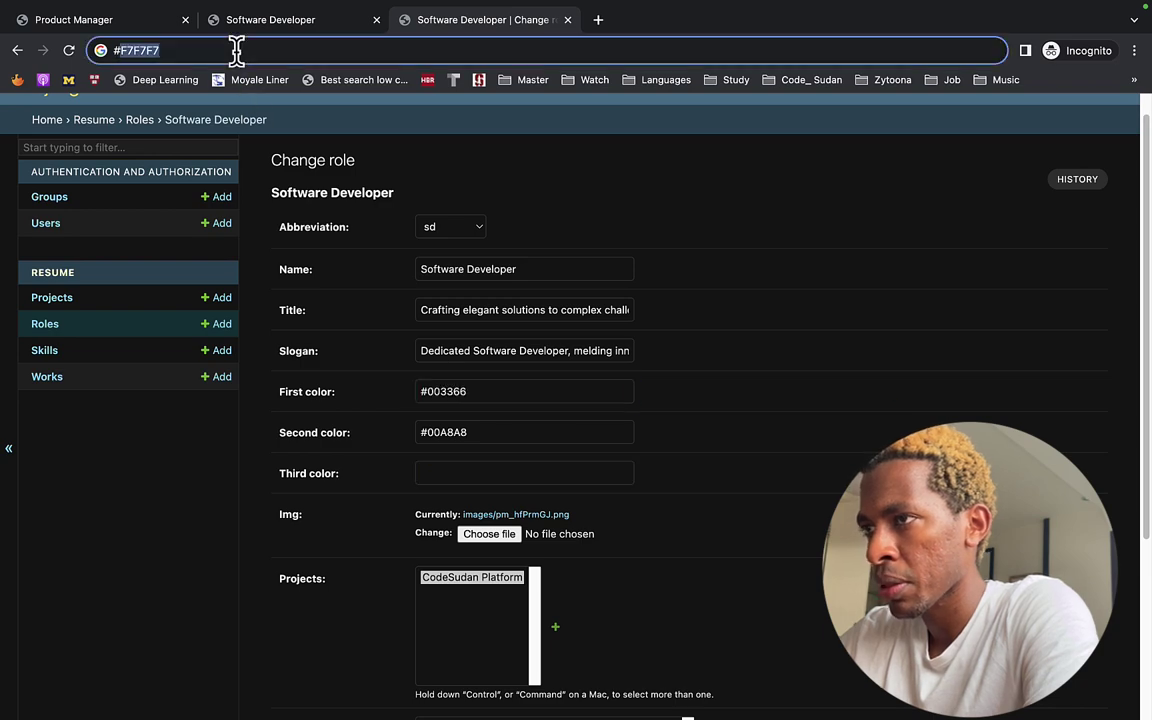
{"action": "key", "text": "super+x"}
{"action": "left_click", "coordinate": [432, 472]}
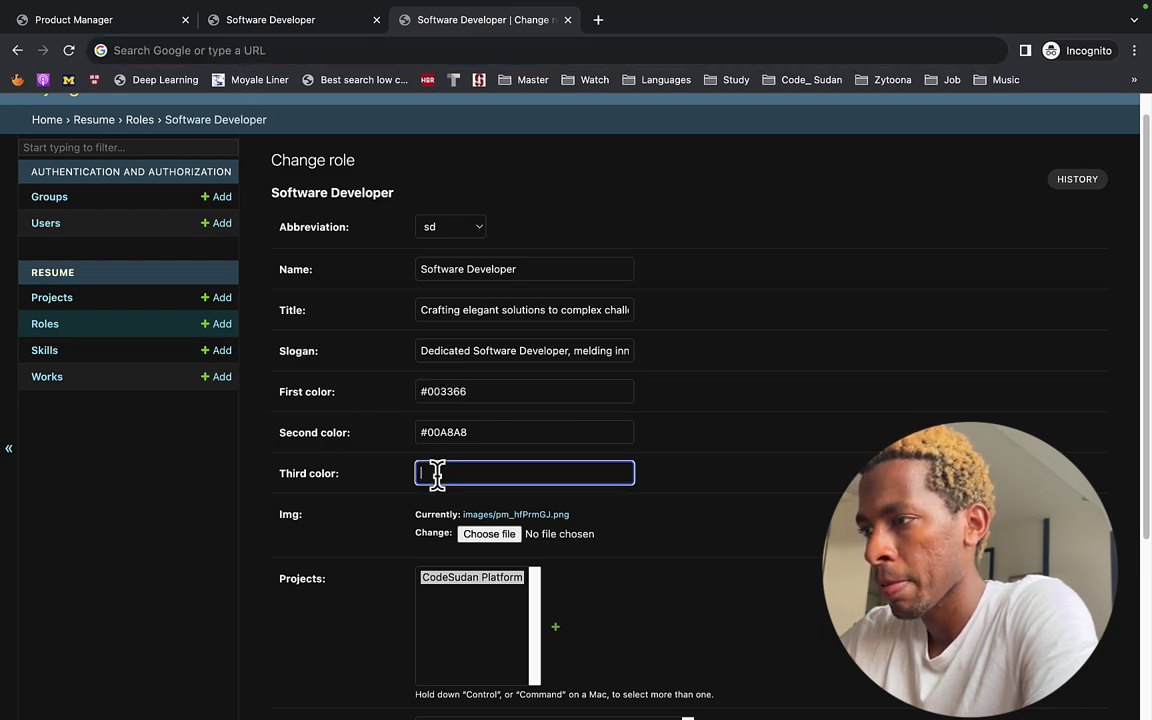
{"action": "key", "text": "super+v"}
{"action": "scroll", "coordinate": [437, 470], "scroll_direction": "down", "scroll_amount": 5}
{"action": "left_click", "coordinate": [303, 652]}
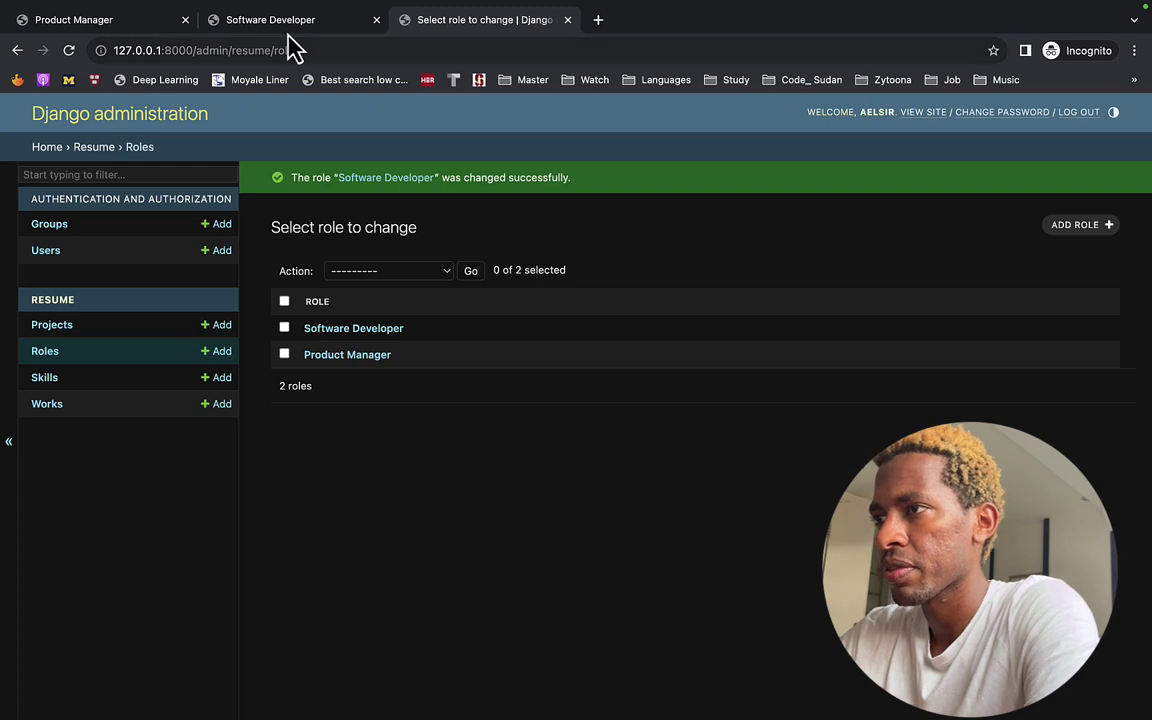
- Reload the Software Developer resume page to check the new color order, and reopen the role in Django admin
{"action": "left_click", "coordinate": [280, 22]}
{"action": "key", "text": "super+r"}
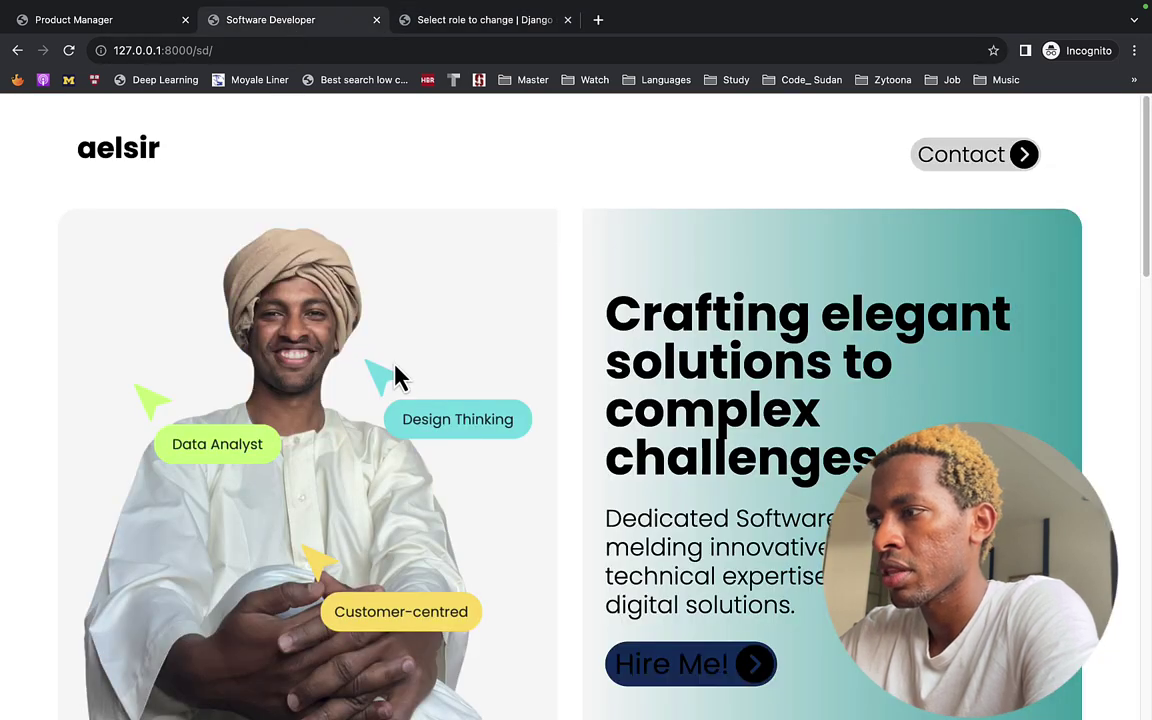
{"action": "left_click", "coordinate": [488, 22]}
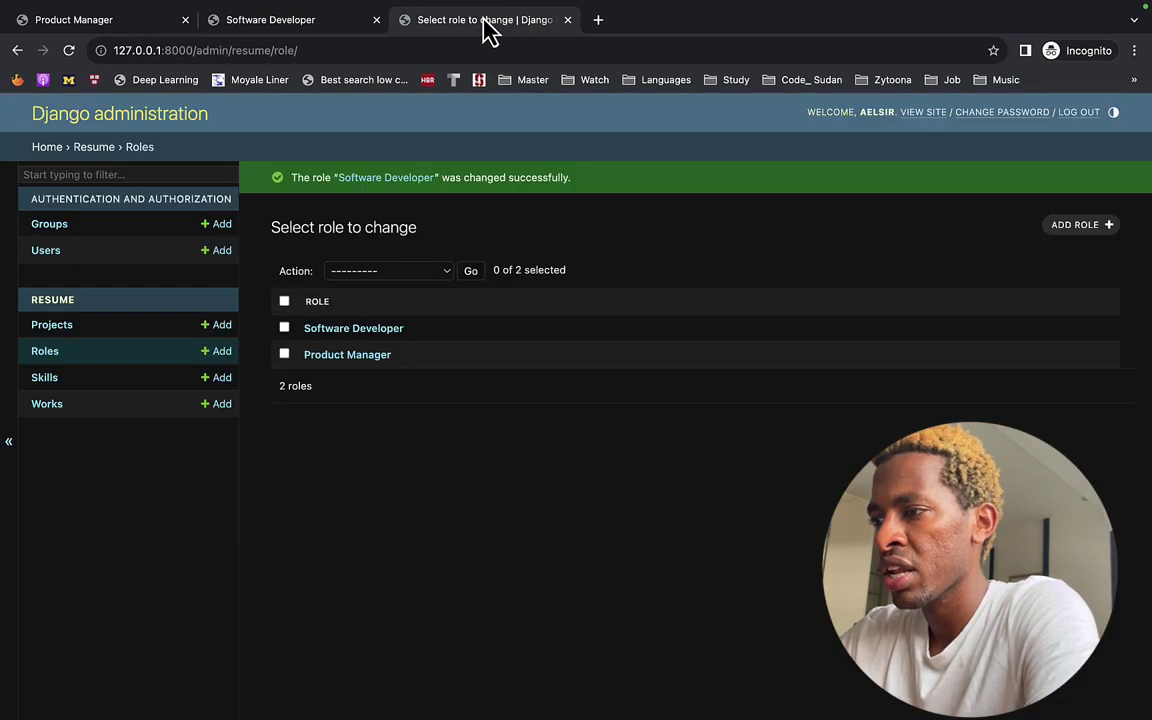
{"action": "left_click", "coordinate": [352, 329]}
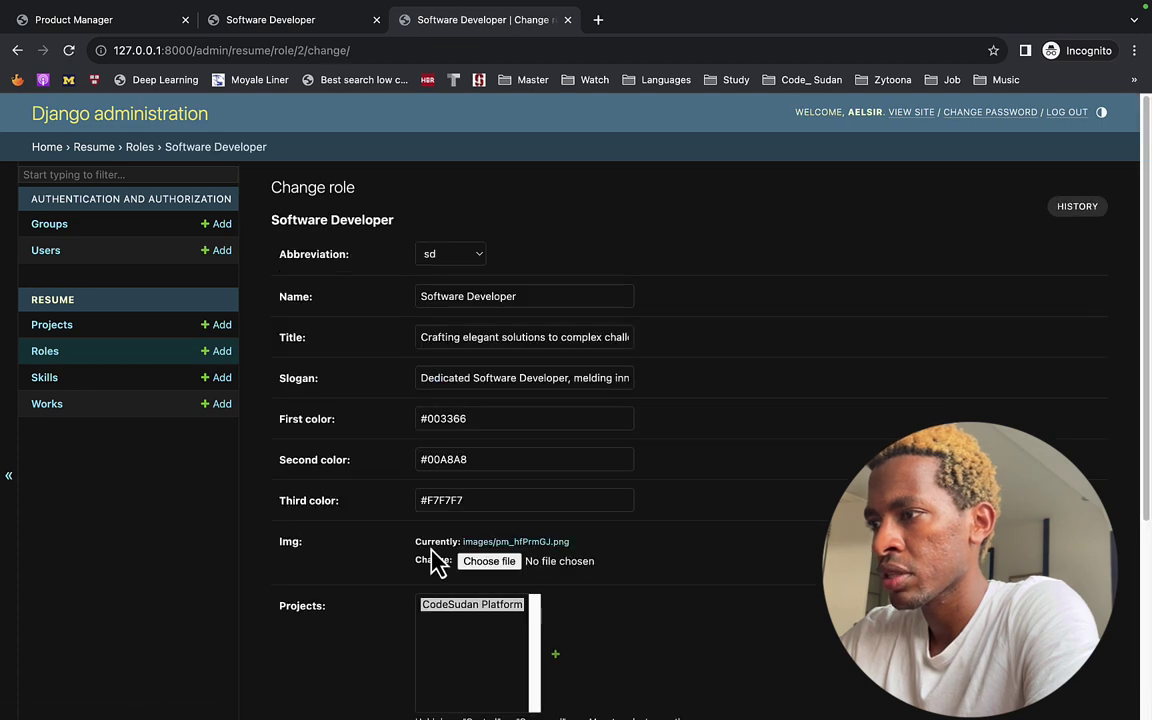
- Park the First color value #003366 in the browser's address bar and move #00A8A8 from Second color to First color
{"action": "left_click", "coordinate": [445, 463]}
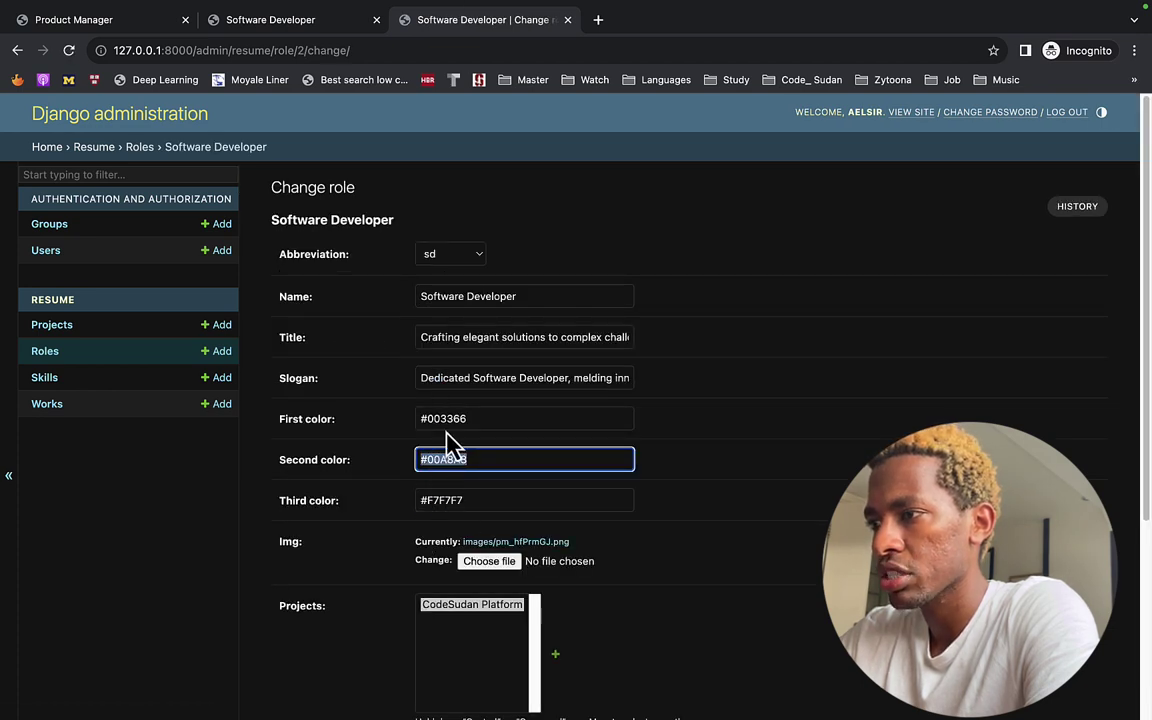
{"action": "triple_click", "coordinate": [438, 418]}
{"action": "key", "text": "BackSpace"}
{"action": "left_click", "coordinate": [424, 52]}
{"action": "type", "text": "#003366"}
{"action": "triple_click", "coordinate": [443, 463]}
{"action": "key", "text": "BackSpace"}
{"action": "left_click", "coordinate": [459, 420]}
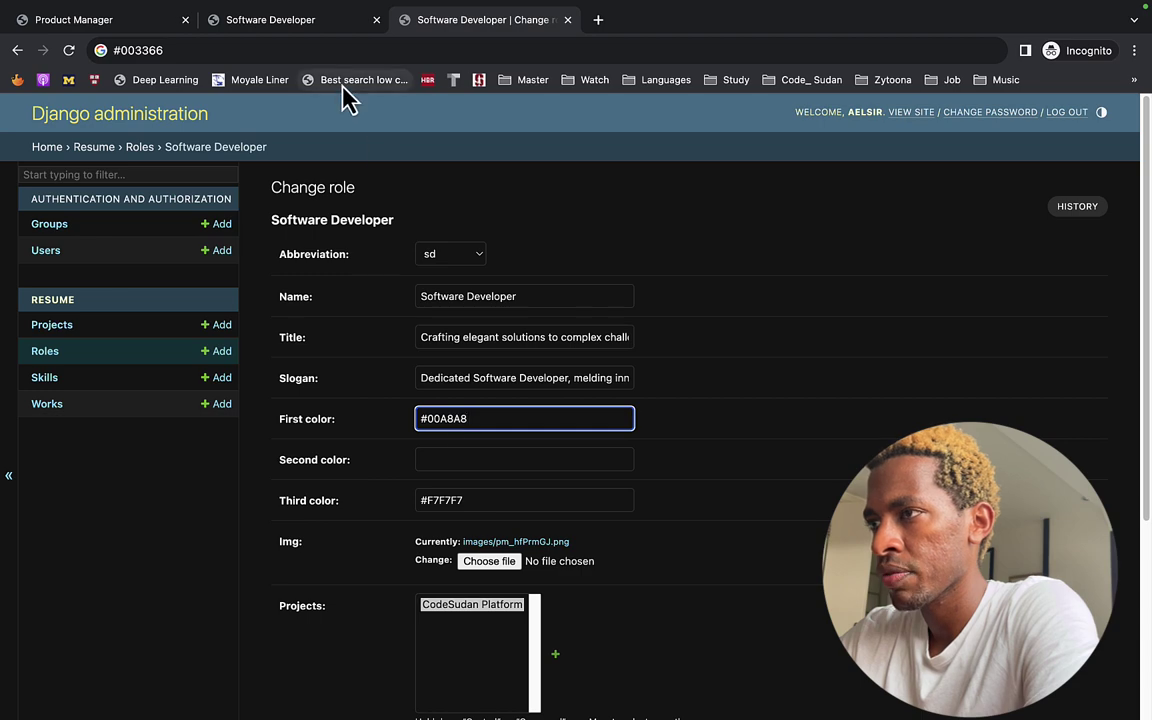
- Move the parked value #003366 into the Second color of the Software Developer role and save the role
{"action": "left_click", "coordinate": [318, 49]}
{"action": "key", "text": "ctrl+x"}
{"action": "left_click", "coordinate": [431, 459]}
{"action": "key", "text": "ctrl+v"}
{"action": "scroll", "coordinate": [489, 527], "scroll_direction": "down", "scroll_amount": 5}
{"action": "scroll", "coordinate": [400, 600], "scroll_direction": "up", "scroll_amount": 1}
{"action": "left_click", "coordinate": [308, 650]}
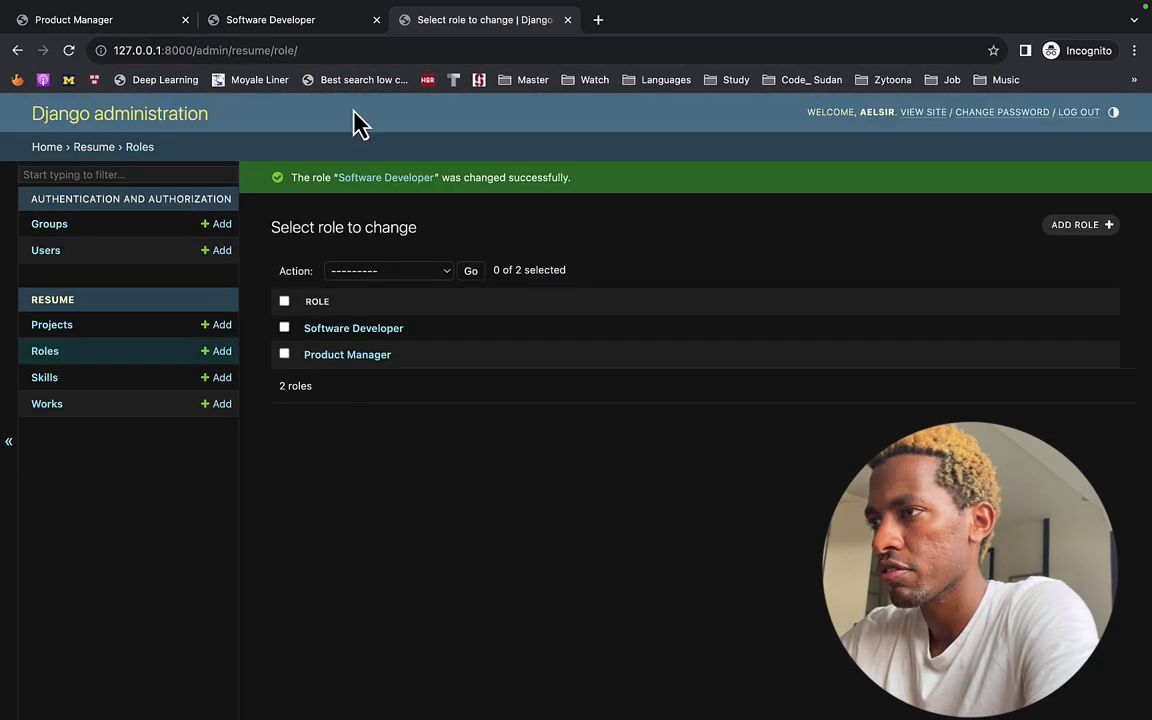
- Review the Software Developer resume page's colors from the header through the work timeline
{"action": "left_click", "coordinate": [308, 22]}
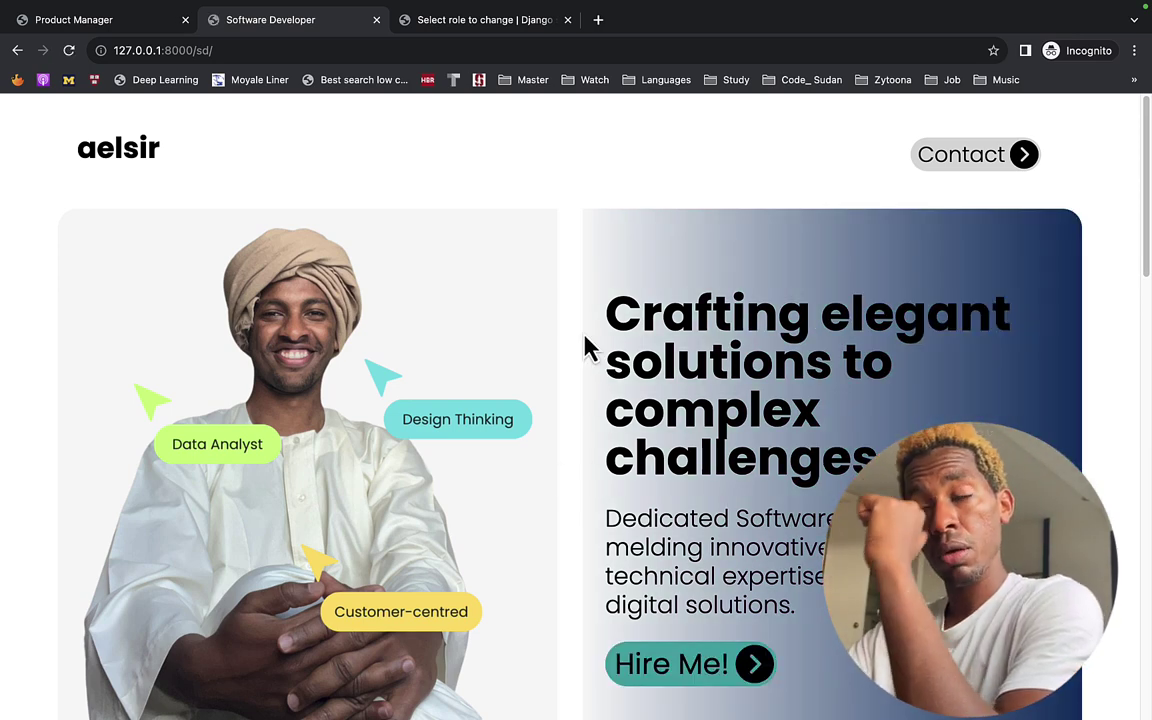
{"action": "scroll", "coordinate": [386, 303], "scroll_direction": "down", "scroll_amount": 15}
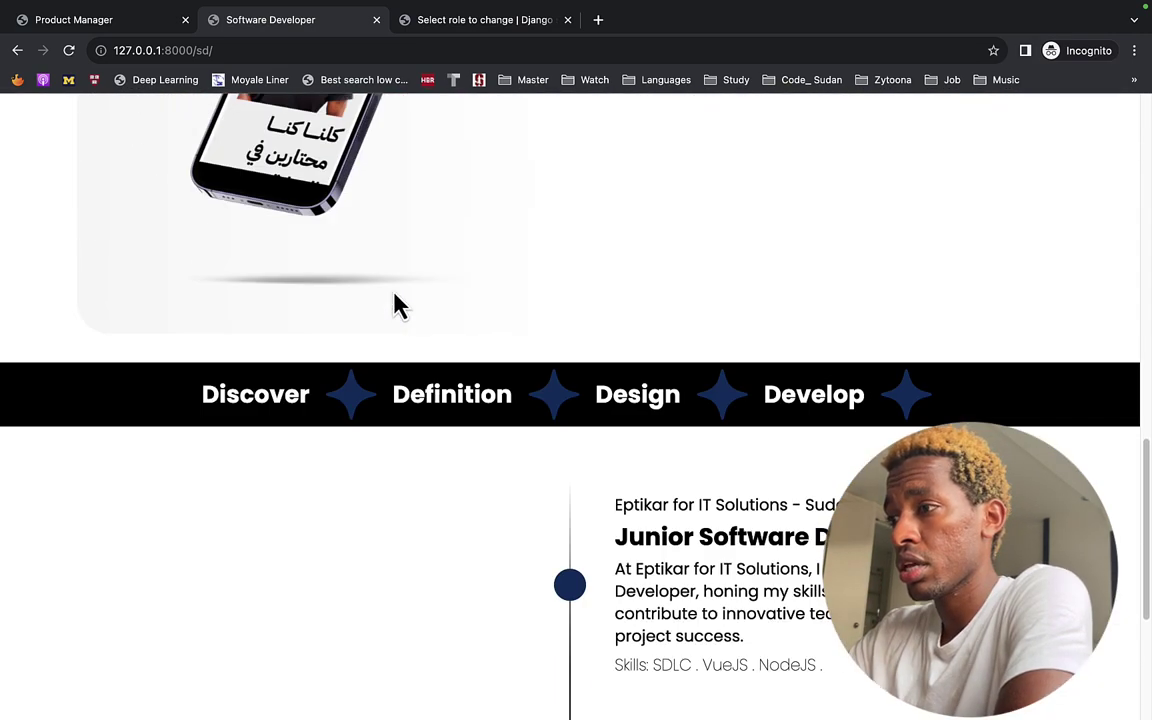
{"action": "scroll", "coordinate": [570, 490], "scroll_direction": "down", "scroll_amount": 5}
{"action": "scroll", "coordinate": [617, 320], "scroll_direction": "up", "scroll_amount": 2}
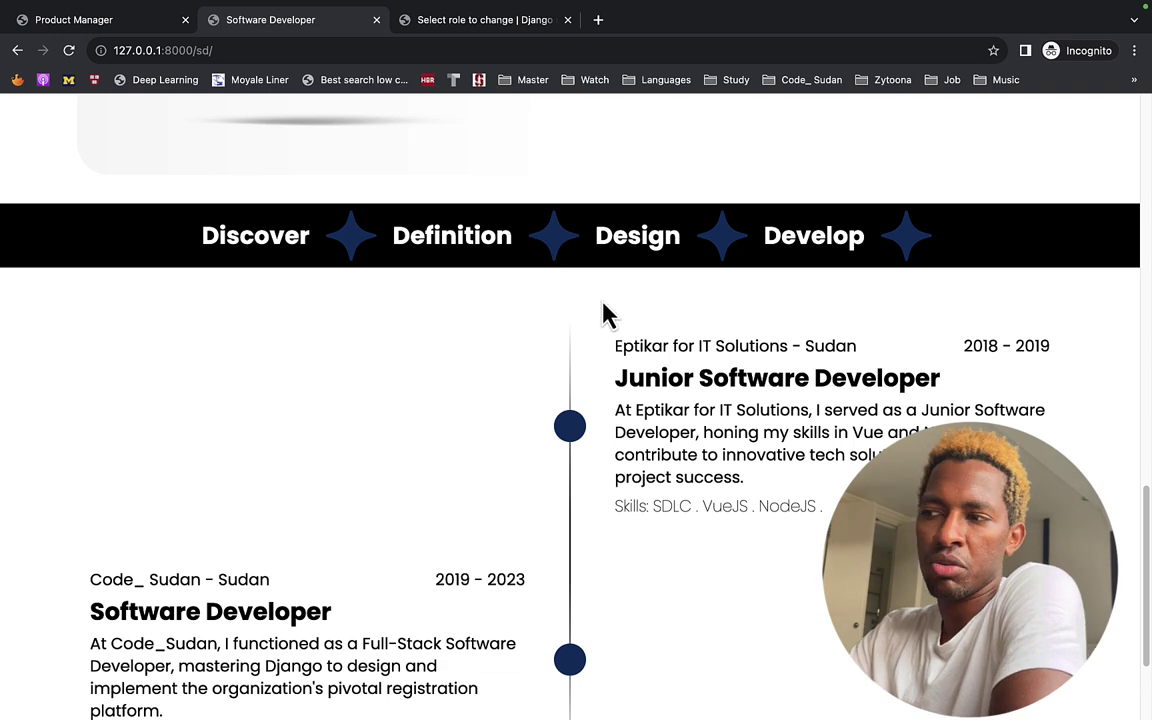
{"action": "scroll", "coordinate": [656, 345], "scroll_direction": "up", "scroll_amount": 15}
{"action": "scroll", "coordinate": [654, 342], "scroll_direction": "up", "scroll_amount": 2}
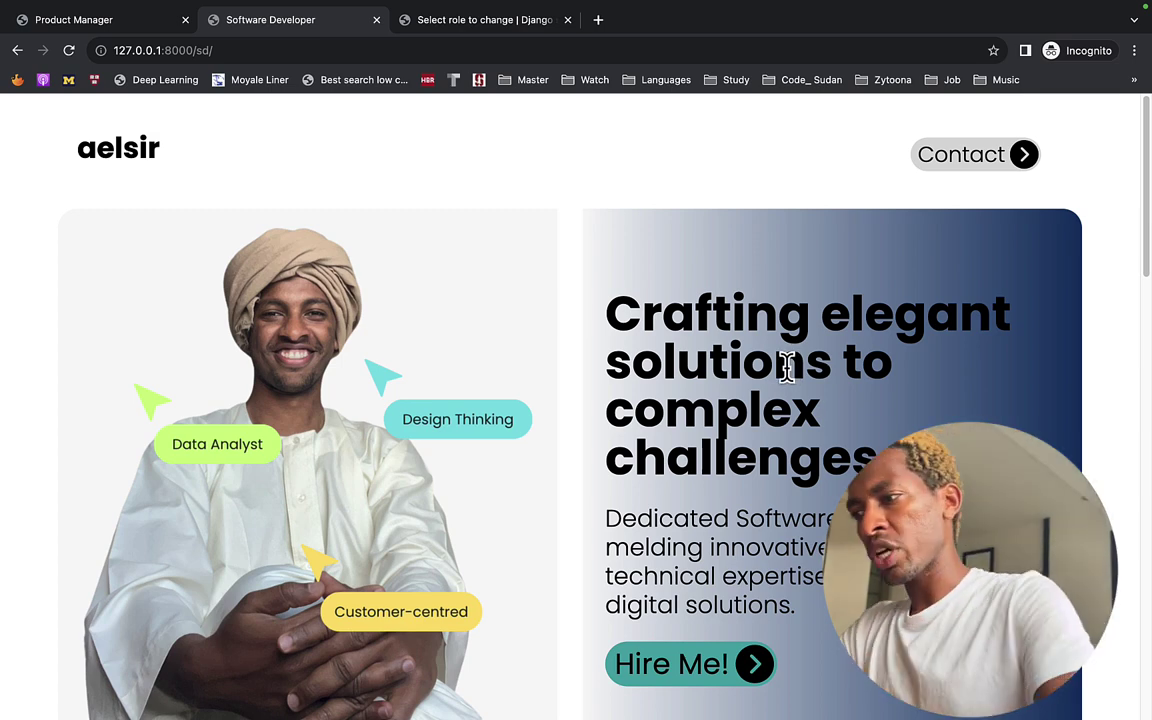
- Check the Software Developer resume page in a responsive device view 811 px wide, and return to the Django admin roles list
{"action": "key", "text": "super+alt+i"}
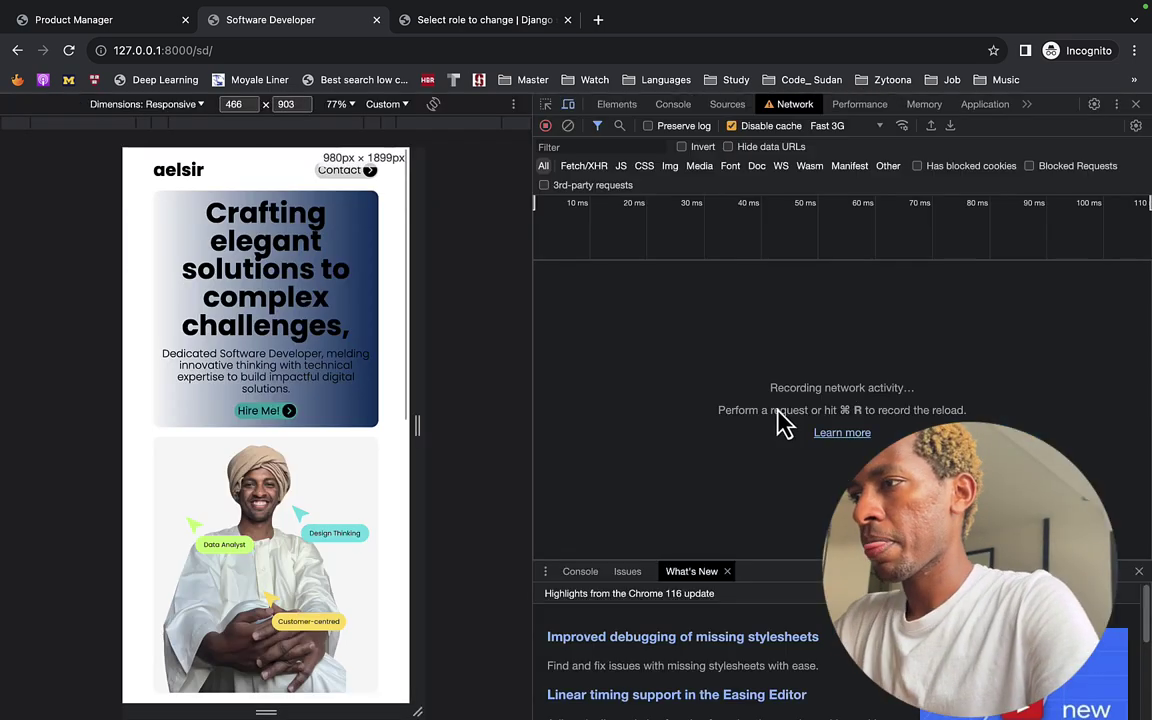
{"action": "left_click_drag", "start_coordinate": [419, 350], "coordinate": [557, 355]}
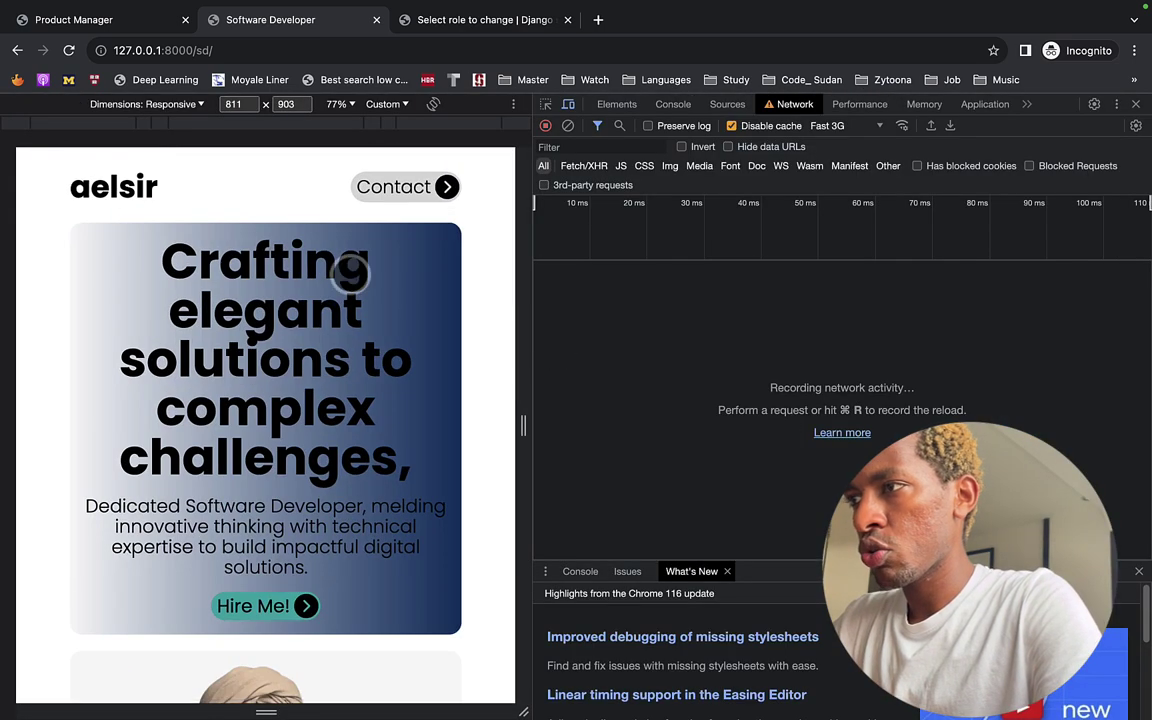
{"action": "scroll", "coordinate": [262, 301], "scroll_direction": "down", "scroll_amount": 15}
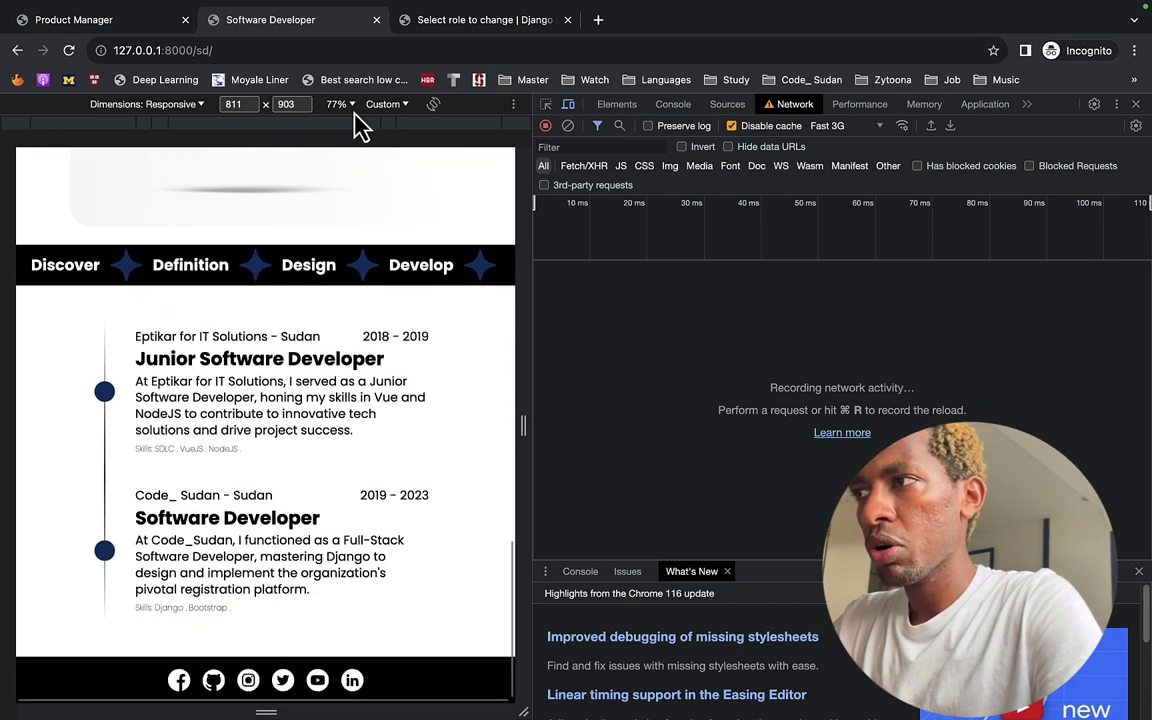
{"action": "left_click", "coordinate": [478, 22]}
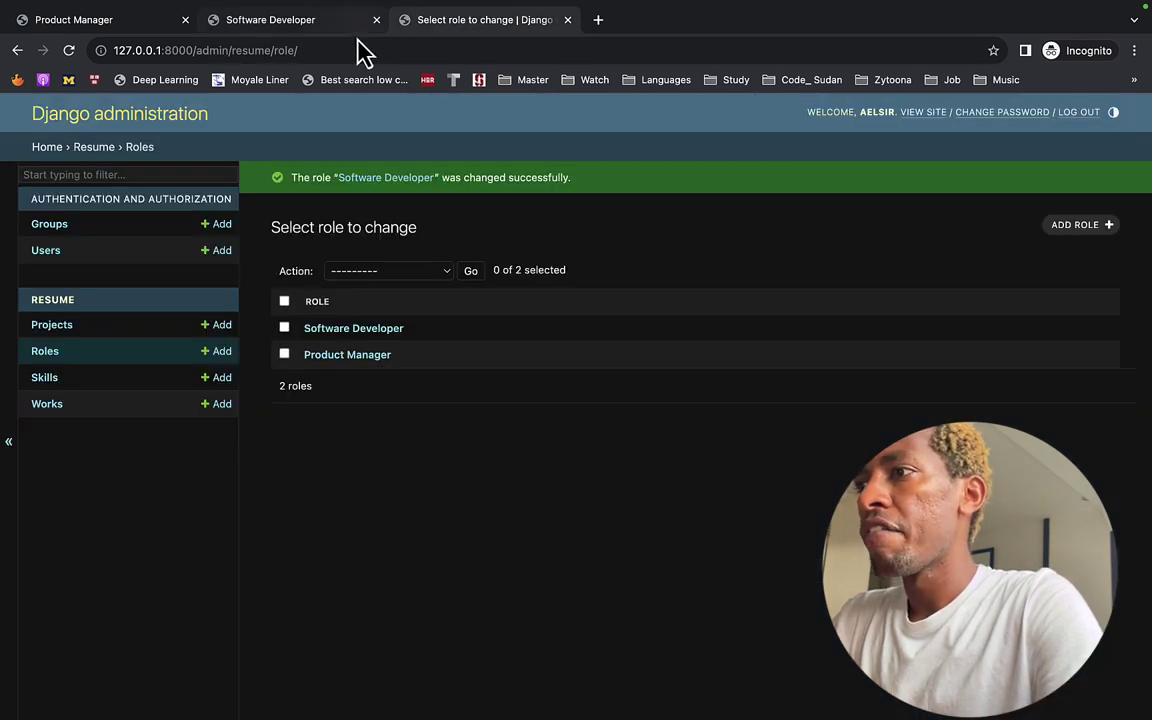